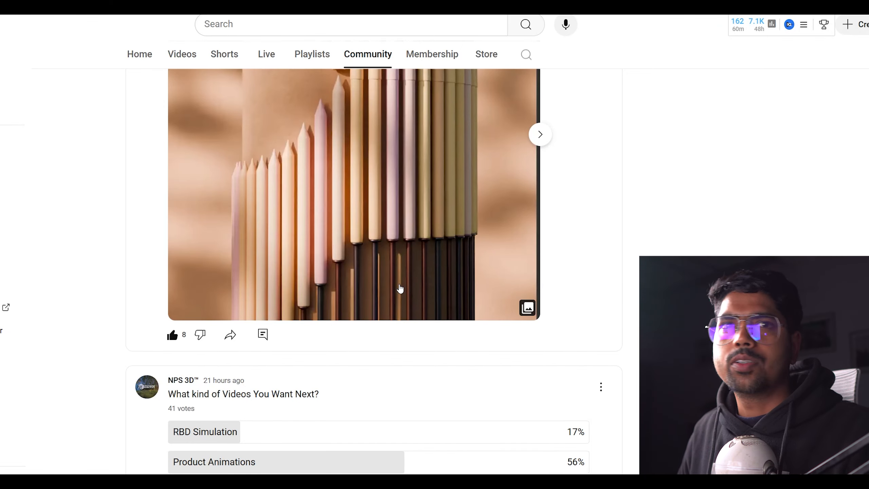
# Examine the next-video poll, the HNB Cosmetics reference renders and the Blender For Brands course description.
pyautogui.scroll(-5, 386, 324)
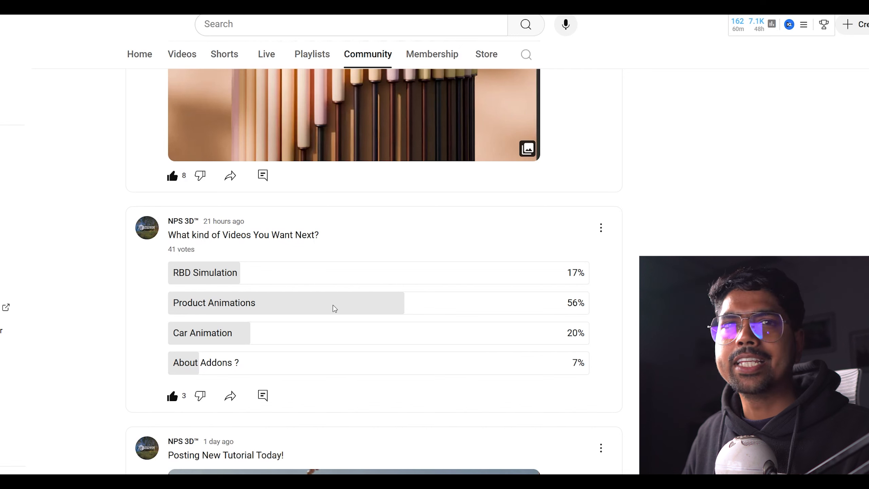
pyautogui.scroll(7, 675, 204)
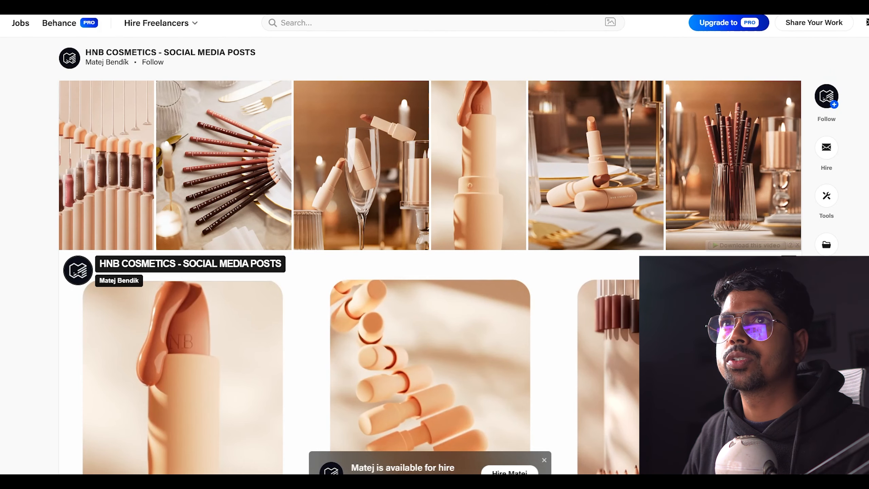
pyautogui.moveTo(824, 99)
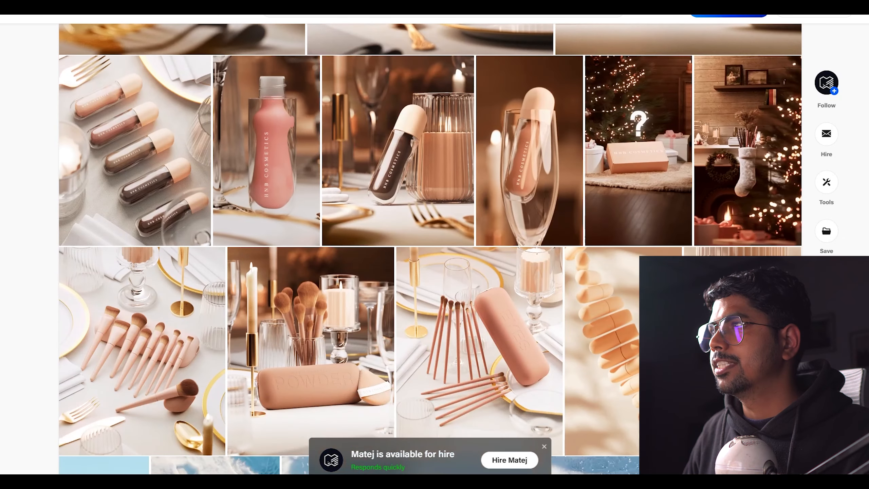
pyautogui.click(529, 334)
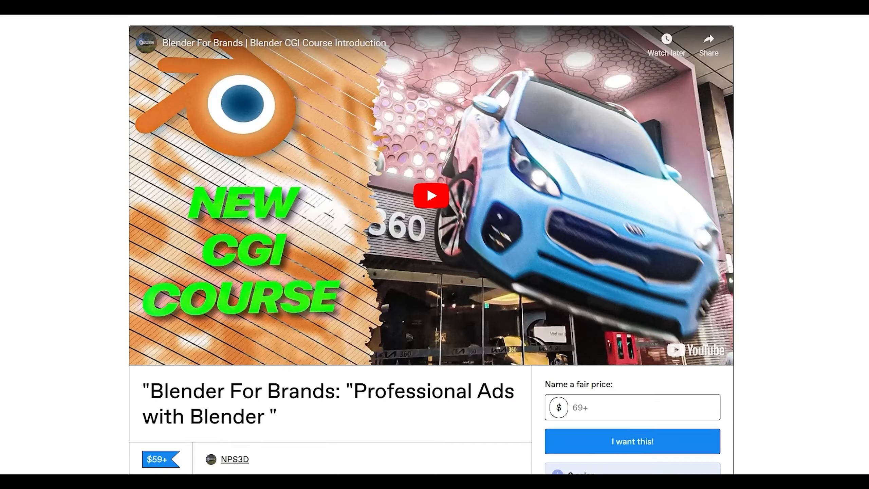
pyautogui.scroll(-15, 431, 239)
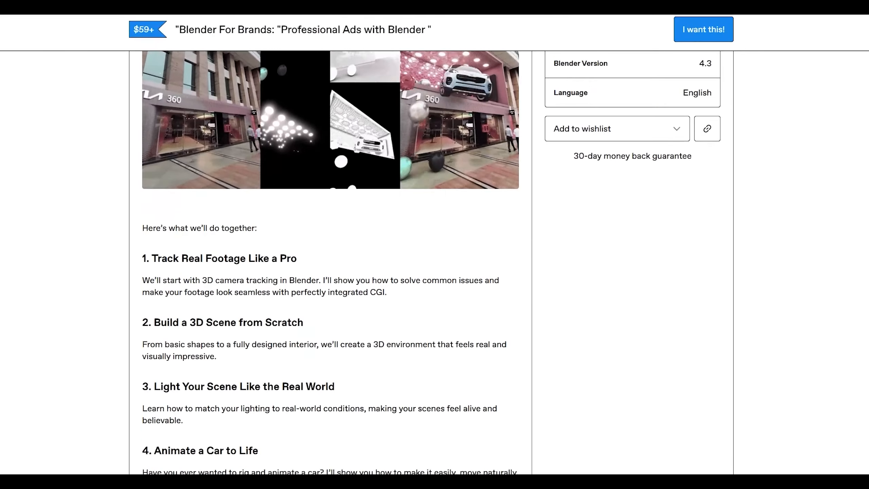
pyautogui.scroll(-15, 431, 240)
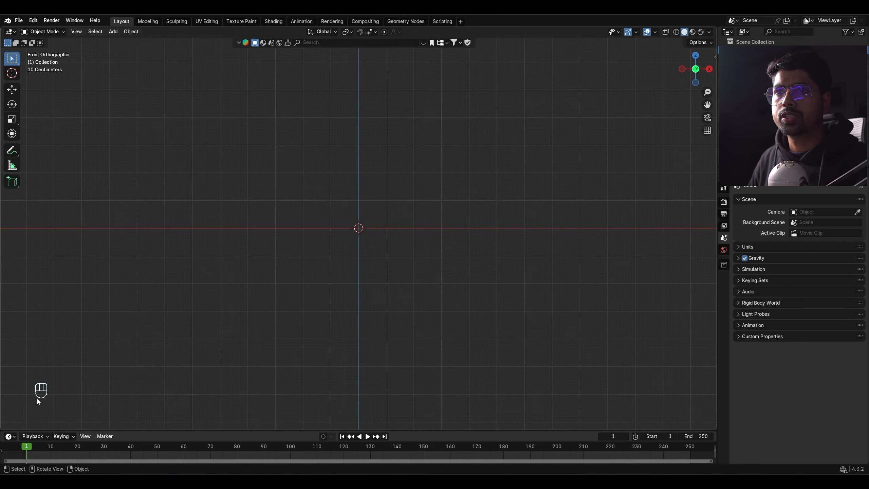
# Switch to Blender and add a mesh cylinder with 16 vertices at the world origin.
pyautogui.hotkey('shift', 'a')
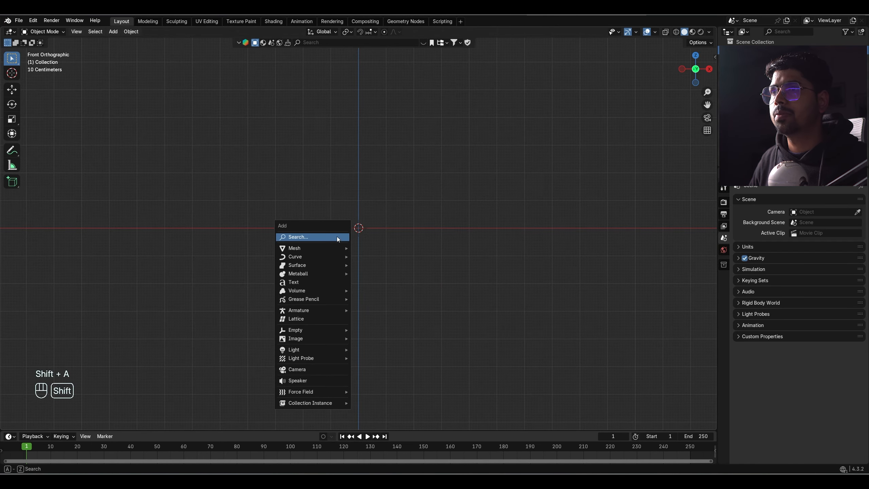
pyautogui.moveTo(328, 248)
pyautogui.click(375, 290)
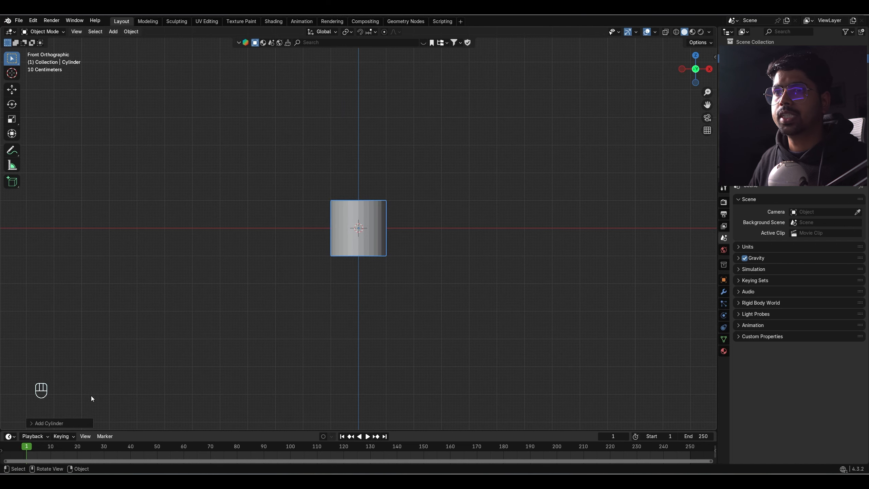
pyautogui.click(48, 423)
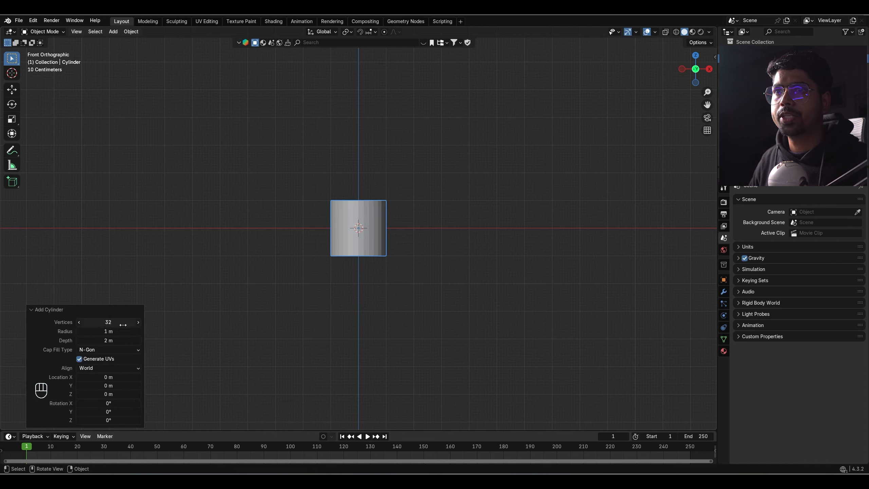
pyautogui.click(113, 322)
pyautogui.write('16')
pyautogui.press('Return')
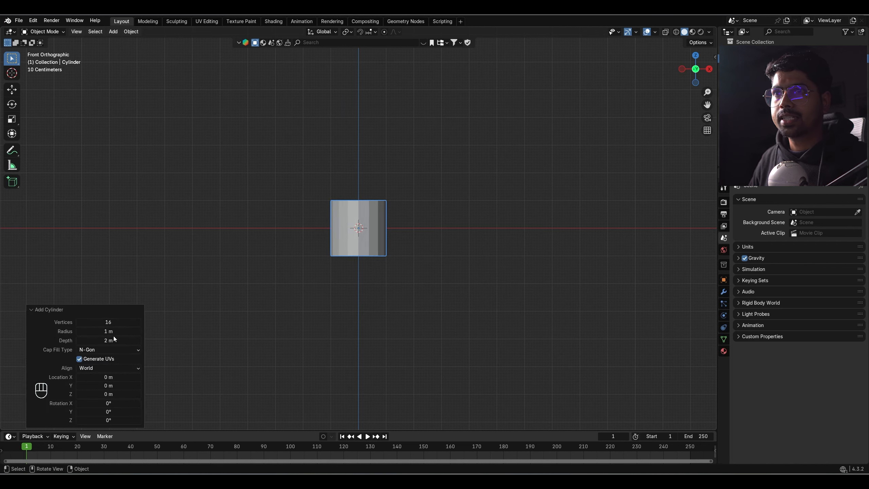
# Set the new cylinder's radius to 0.05 m and its depth to 1.5 m.
pyautogui.click(114, 333)
pyautogui.write('.2')
pyautogui.press('Return')
pyautogui.click(102, 333)
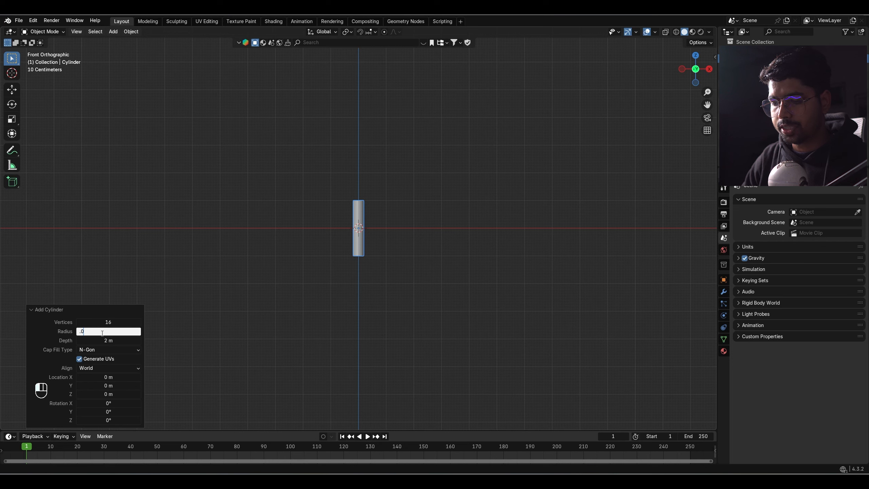
pyautogui.press('Return')
pyautogui.click(102, 341)
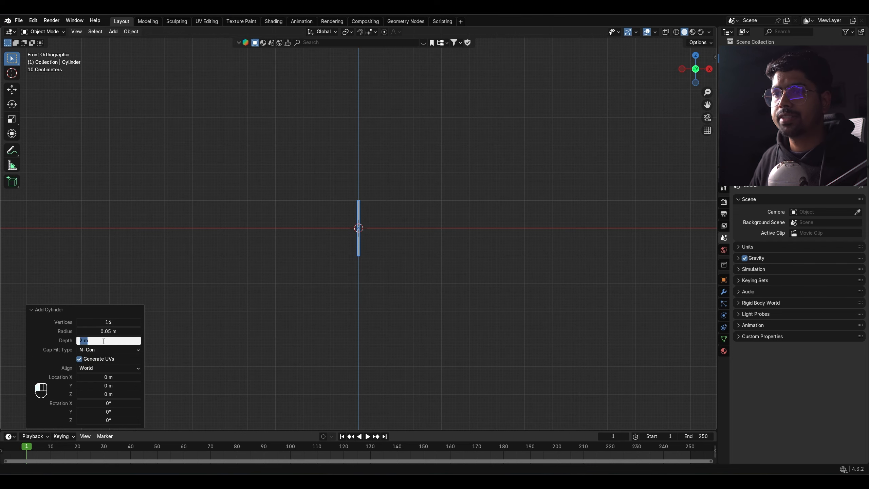
pyautogui.press('Return')
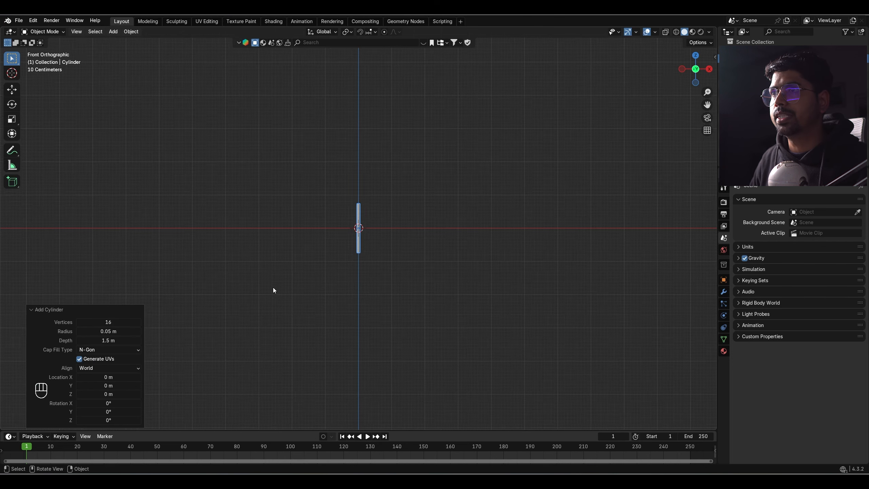
# Move the cylinder up about 0.75 m along Z so its base rests at the world origin.
pyautogui.press('g')
pyautogui.press('z')
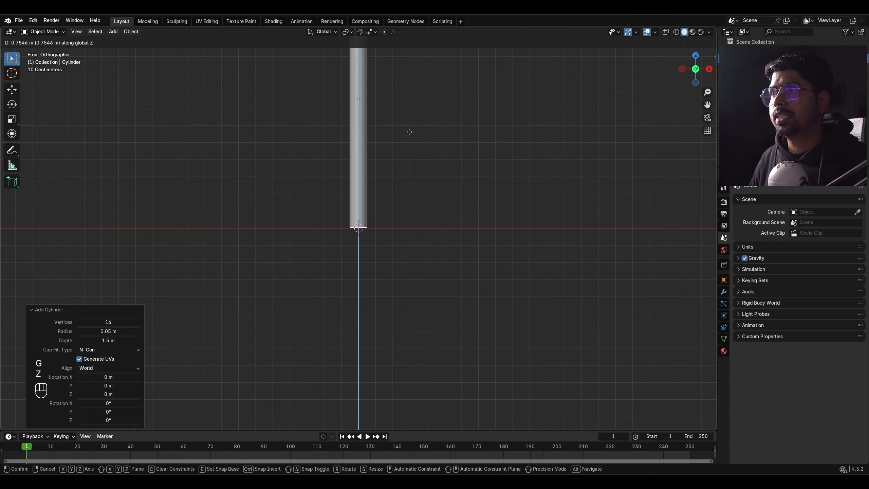
pyautogui.click(410, 132)
pyautogui.keyDown('shift'); pyautogui.moveTo(409, 132); pyautogui.dragTo(403, 304, button='middle'); pyautogui.keyUp('shift')
pyautogui.scroll(3, 403, 304)
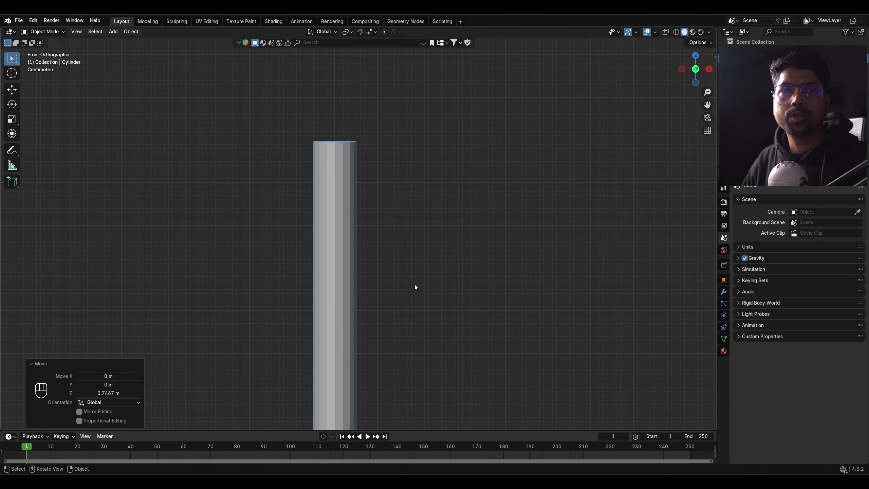
pyautogui.moveTo(415, 286); pyautogui.dragTo(378, 275, button='middle')
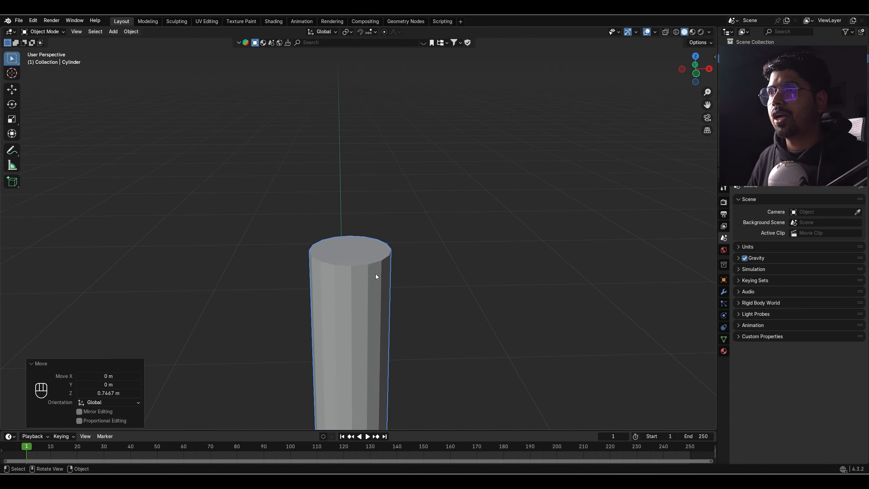
# Enter Edit Mode on the cylinder and check the active interface theme in the preferences.
pyautogui.press('Tab')
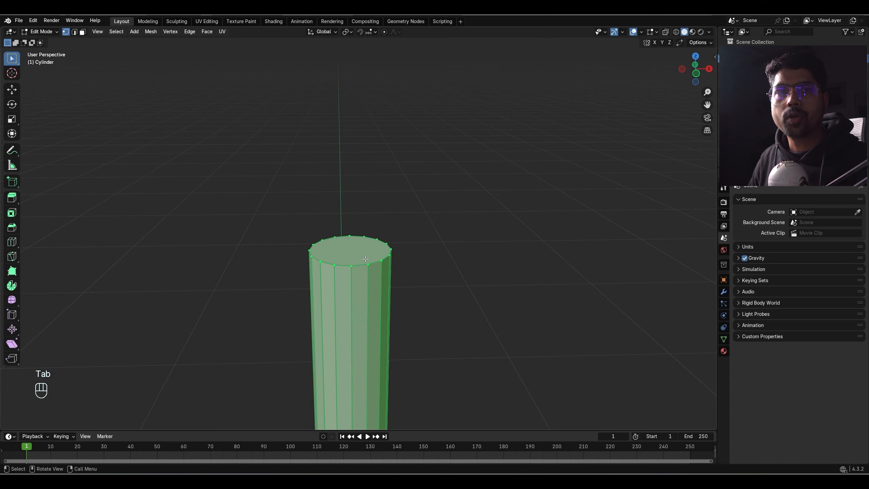
pyautogui.moveTo(400, 289); pyautogui.dragTo(436, 291, button='middle')
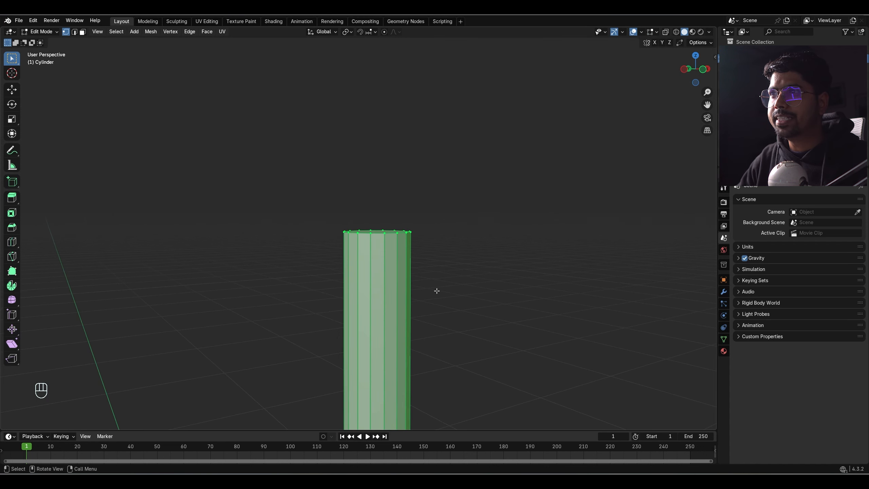
pyautogui.moveTo(376, 234); pyautogui.dragTo(354, 284, button='middle')
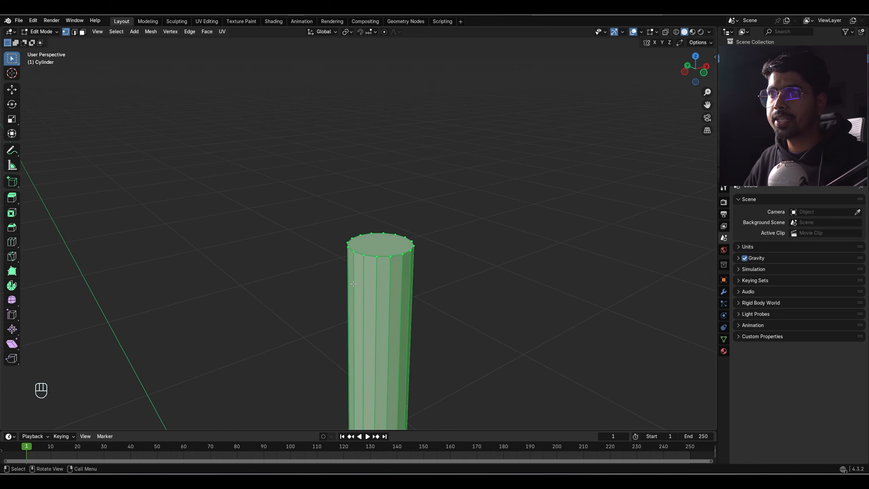
pyautogui.hotkey('ctrl', ',')
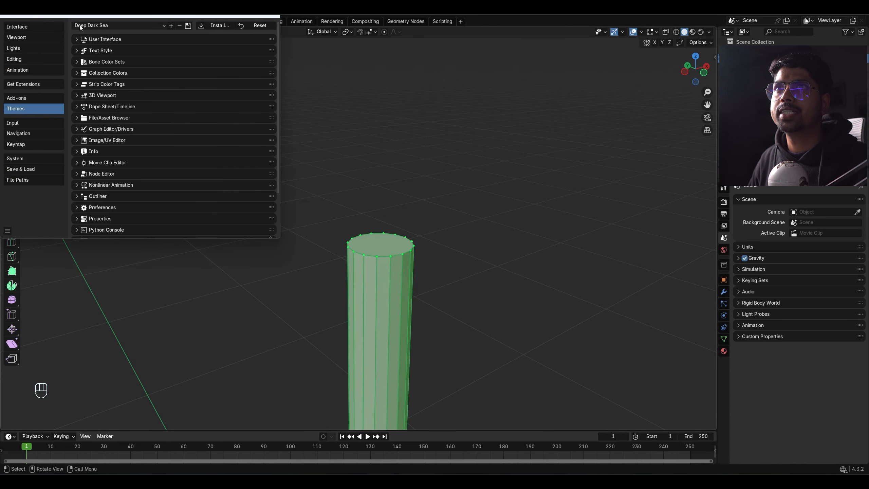
pyautogui.click(274, 15)
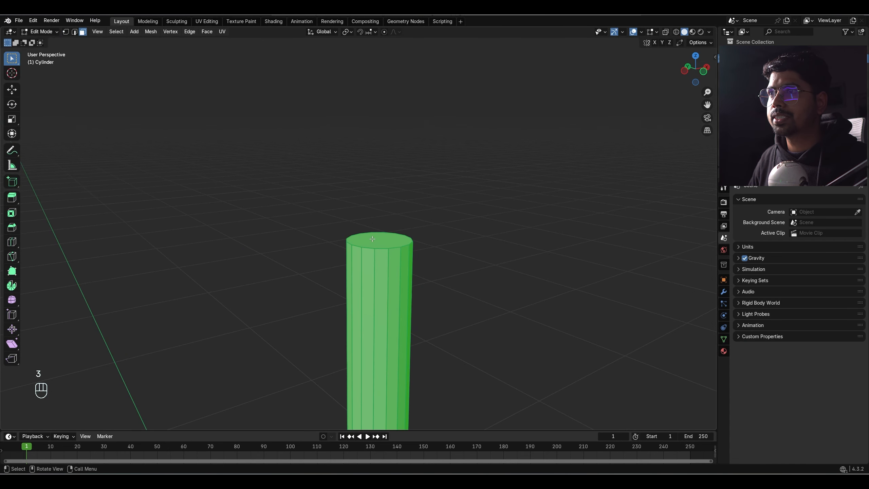
# Extrude the cylinder's top face up about 0.103 m along Z and scale it to about 0.77.
pyautogui.press('3')
pyautogui.click(380, 242)
pyautogui.press('KP_3')
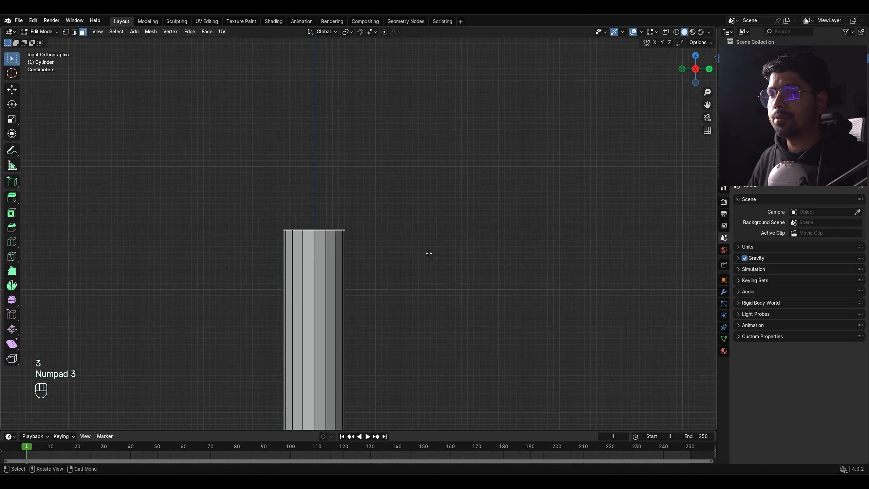
pyautogui.press('e')
pyautogui.press('z')
pyautogui.click(425, 252)
pyautogui.press('s')
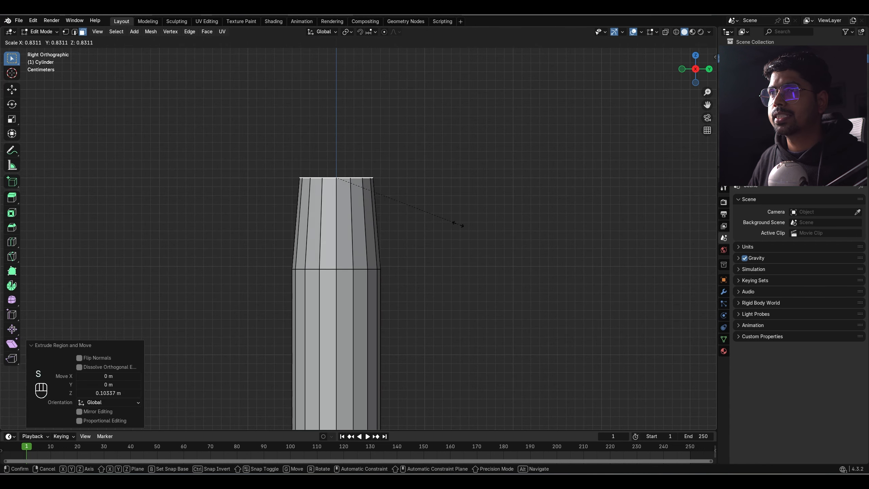
pyautogui.click(448, 221)
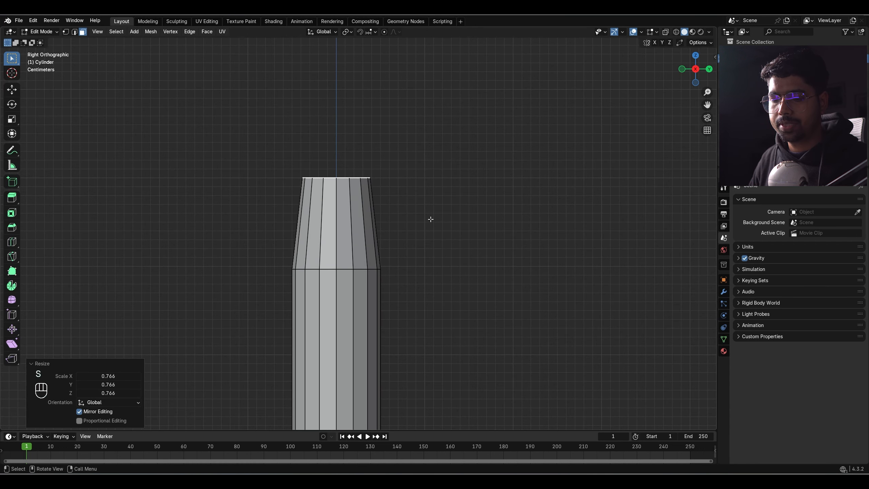
# Extrude the tapered top face up another 0.063 m or so along Z and scale it down into a narrow tip.
pyautogui.press('e')
pyautogui.press('z')
pyautogui.press('z')
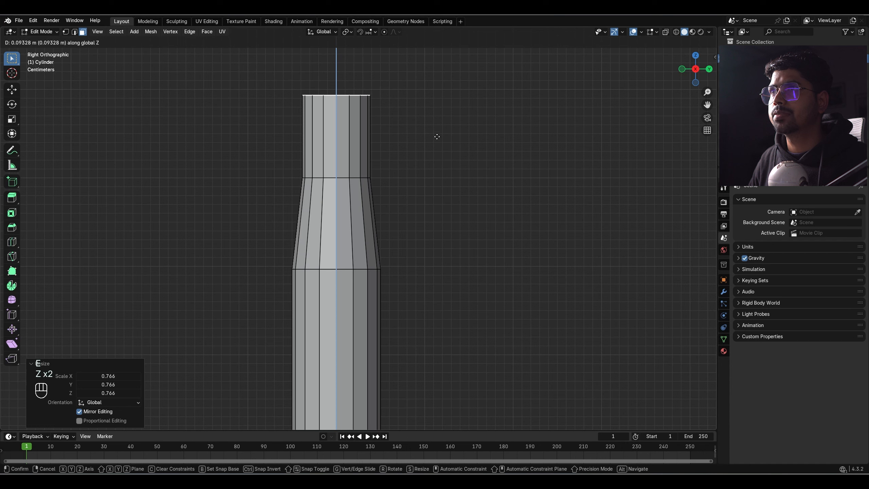
pyautogui.click(434, 164)
pyautogui.press('s')
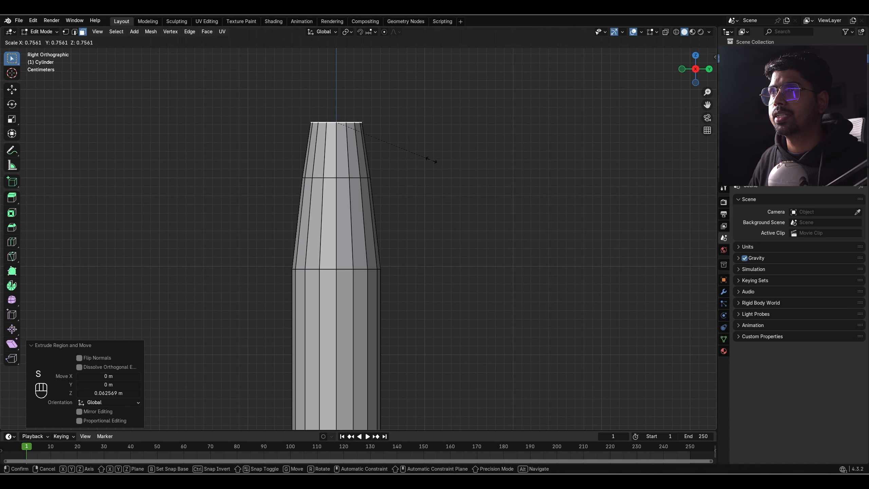
pyautogui.click(366, 144)
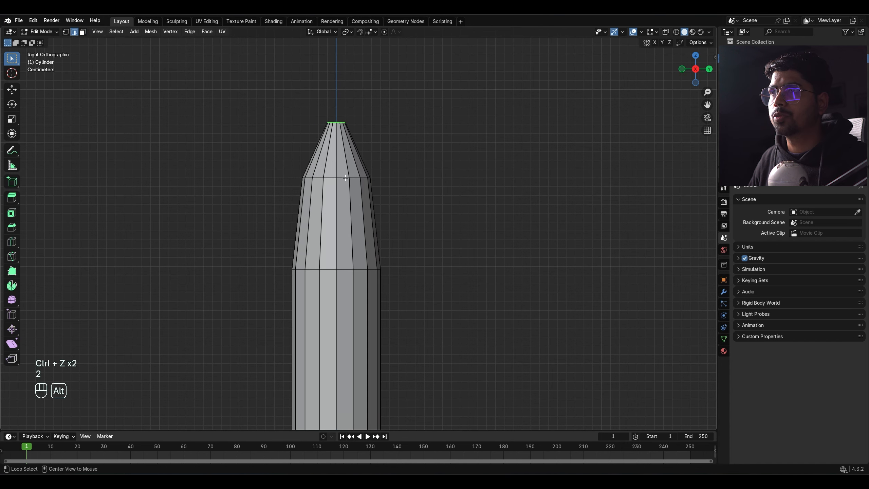
# Move the edge loop below the tip down about 0.036 m along Z and scale it to about 1.09.
pyautogui.press('g')
pyautogui.press('z')
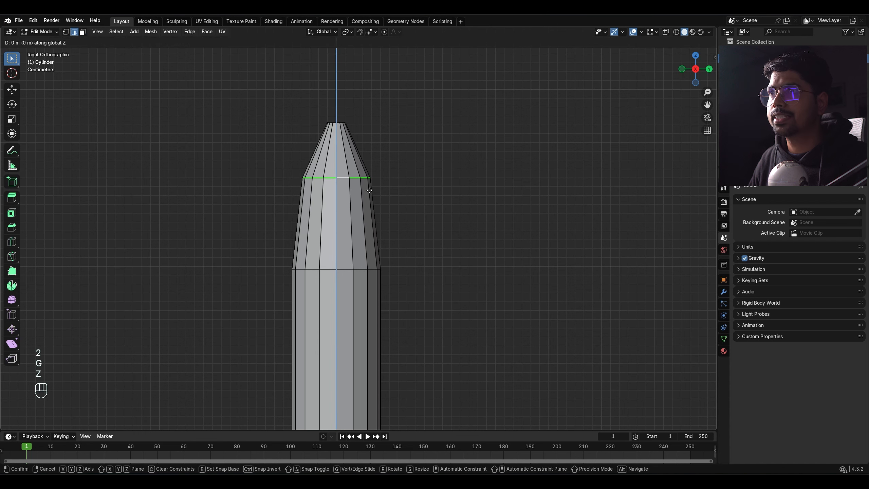
pyautogui.press('z')
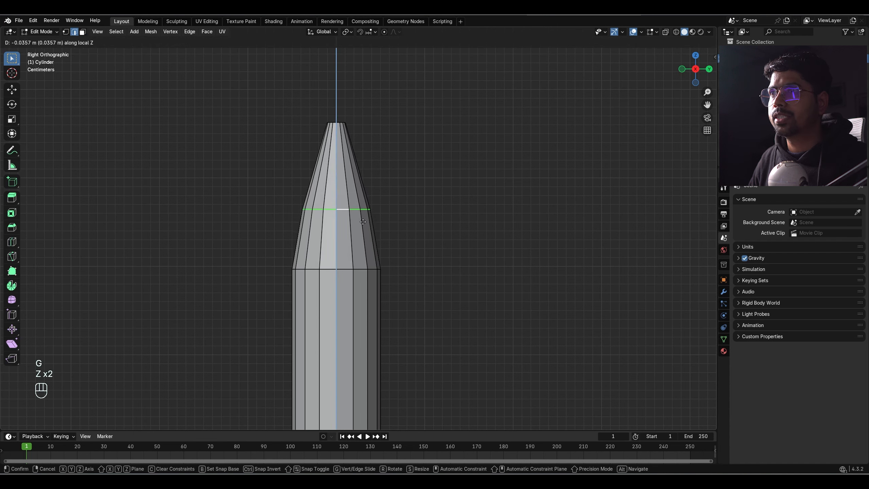
pyautogui.click(362, 221)
pyautogui.press('s')
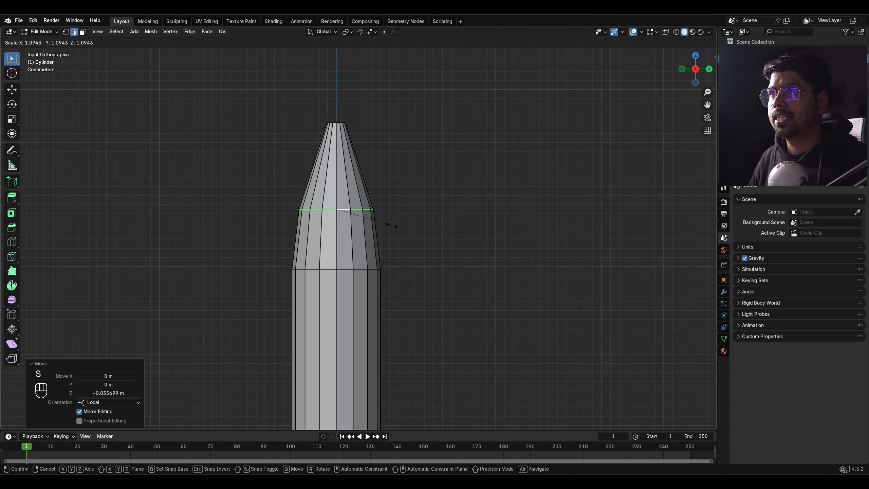
pyautogui.click(396, 226)
# Bevel the selected edge loop below the tip about 0.0066 m wide with 3 segments.
pyautogui.hotkey('ctrl', 'b')
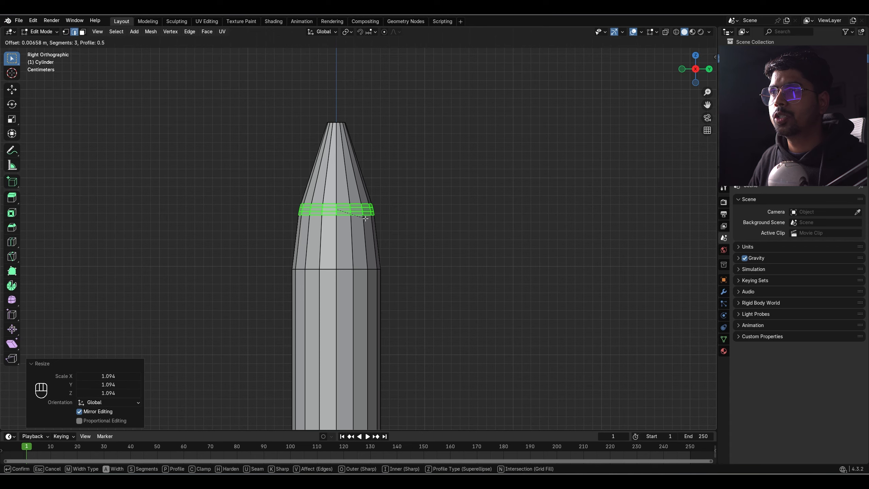
pyautogui.click(365, 218)
pyautogui.scroll(5, 424, 245)
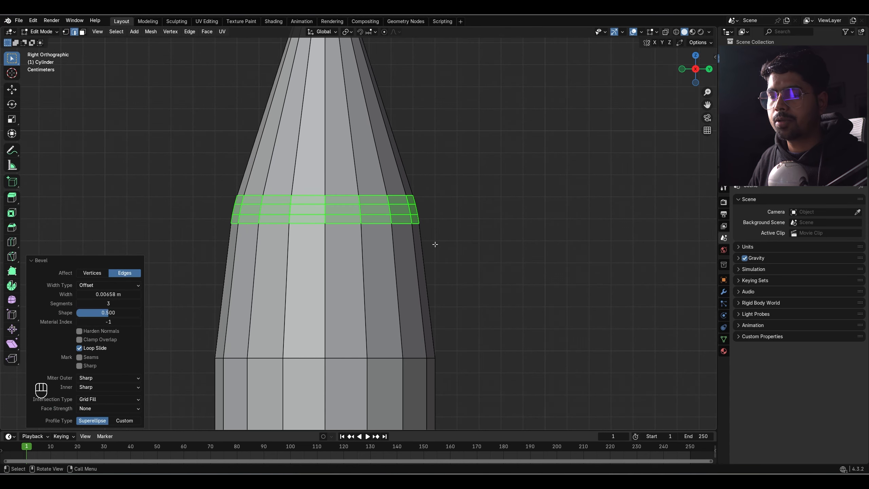
# Inset the middle face ring of the beveled band below the tip by about 0.0013 m.
pyautogui.press('3')
pyautogui.keyDown('alt'); pyautogui.click(376, 208); pyautogui.keyUp('alt')
pyautogui.keyDown('alt'); pyautogui.click(342, 207); pyautogui.keyUp('alt')
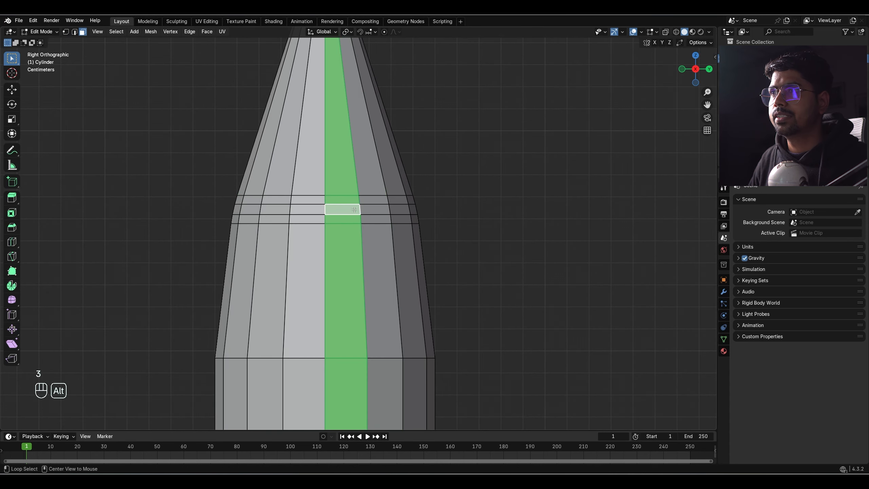
pyautogui.keyDown('alt'); pyautogui.click(357, 210); pyautogui.keyUp('alt')
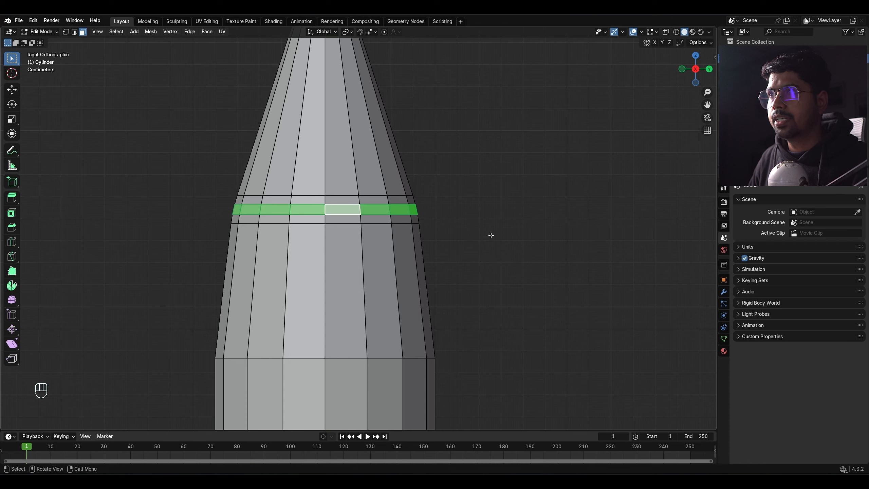
pyautogui.press('i')
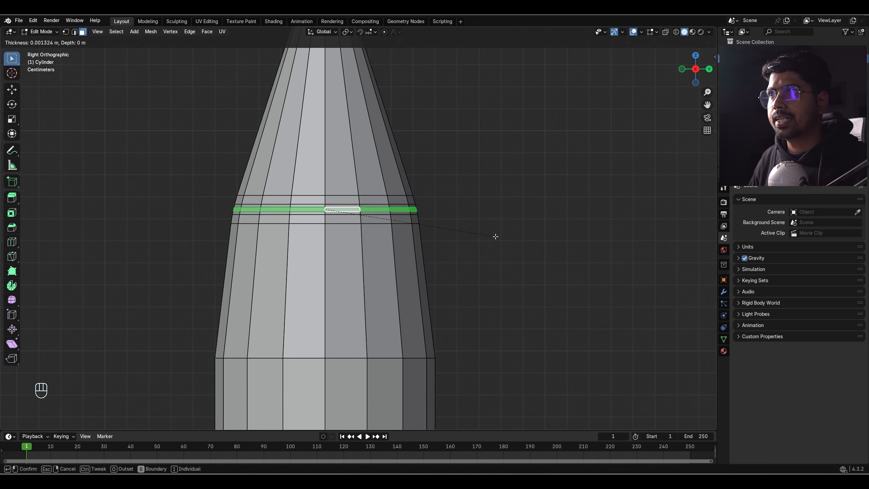
pyautogui.click(495, 236)
# Scale the inset face ring inward to about 0.97 to form a thin groove below the tip.
pyautogui.press('s')
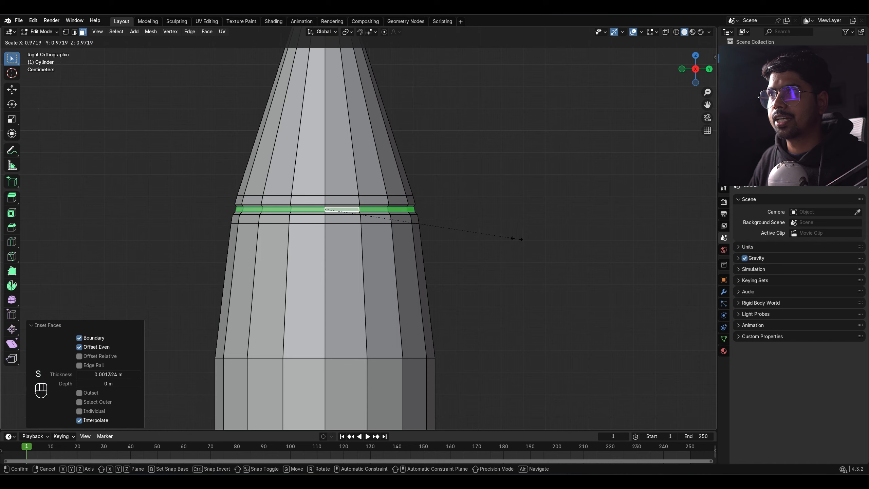
pyautogui.click(517, 239)
pyautogui.scroll(-3, 484, 227)
pyautogui.press('Tab')
pyautogui.scroll(-3, 392, 250)
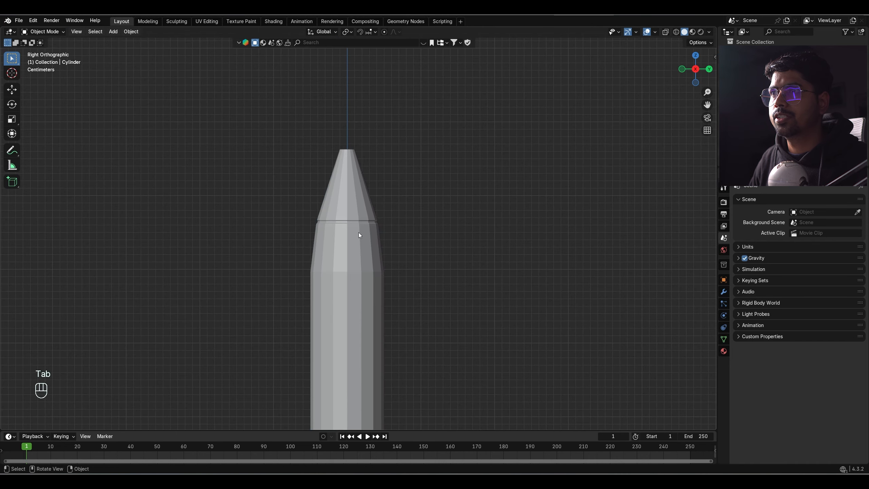
pyautogui.scroll(3, 359, 235)
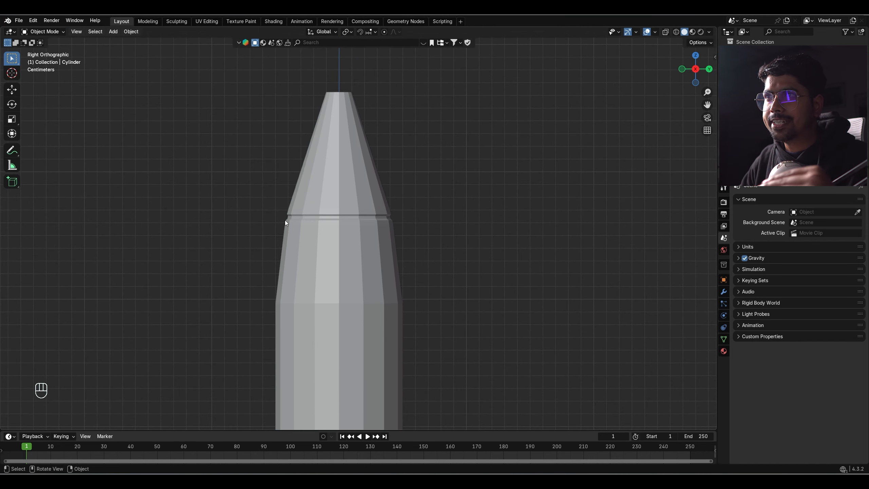
pyautogui.scroll(-5, 338, 255)
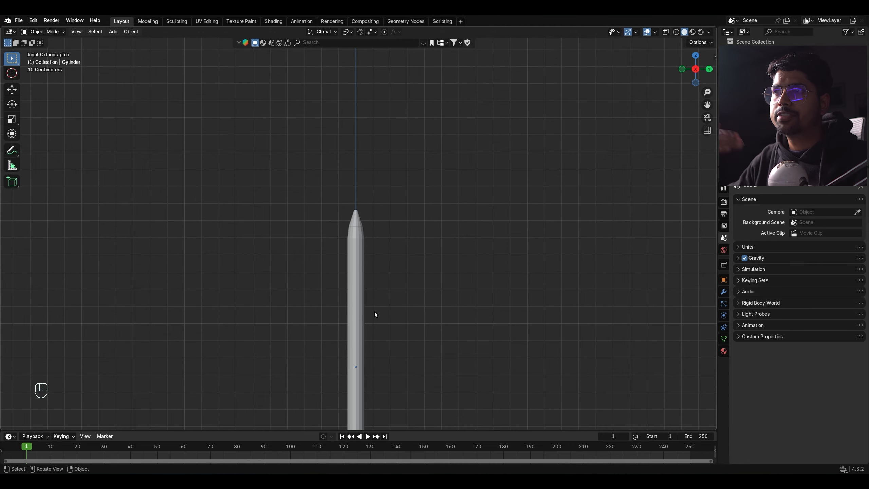
pyautogui.scroll(5, 424, 211)
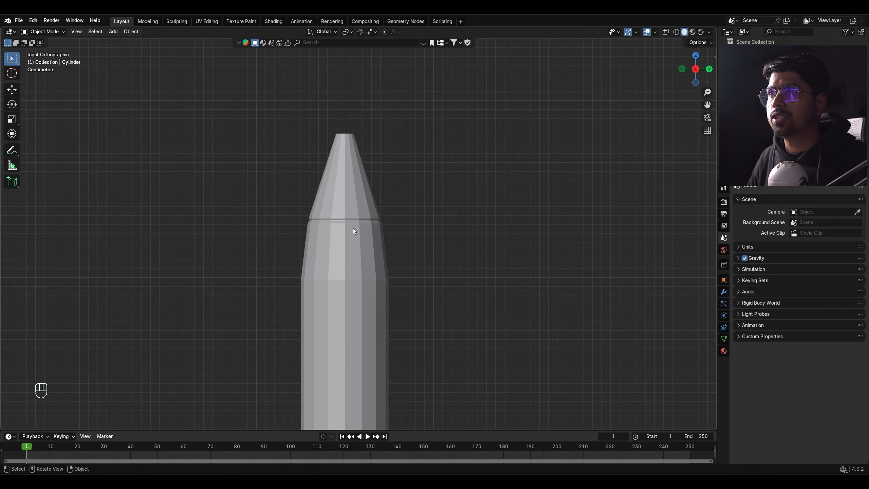
# Bevel the edge loop where the tapered section meets the straight body into a narrow band.
pyautogui.press('Tab')
pyautogui.keyDown('alt'); pyautogui.click(359, 286); pyautogui.keyUp('alt')
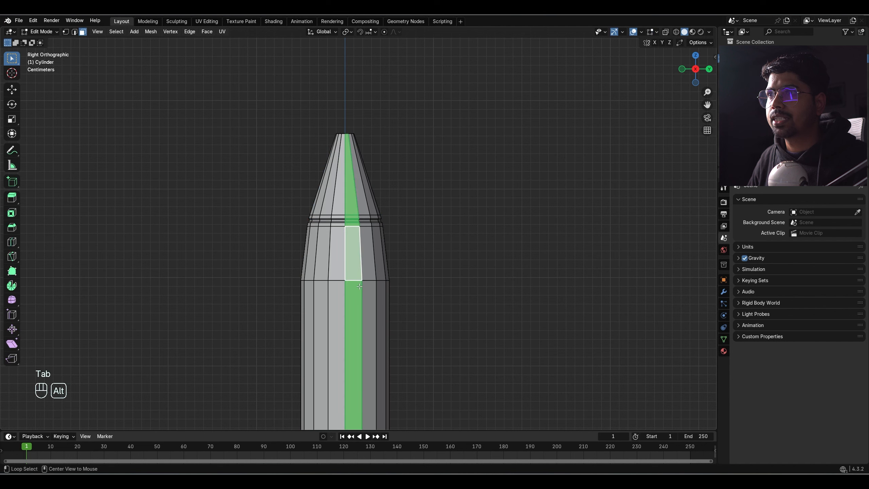
pyautogui.press('2')
pyautogui.keyDown('alt'); pyautogui.click(353, 280); pyautogui.keyUp('alt')
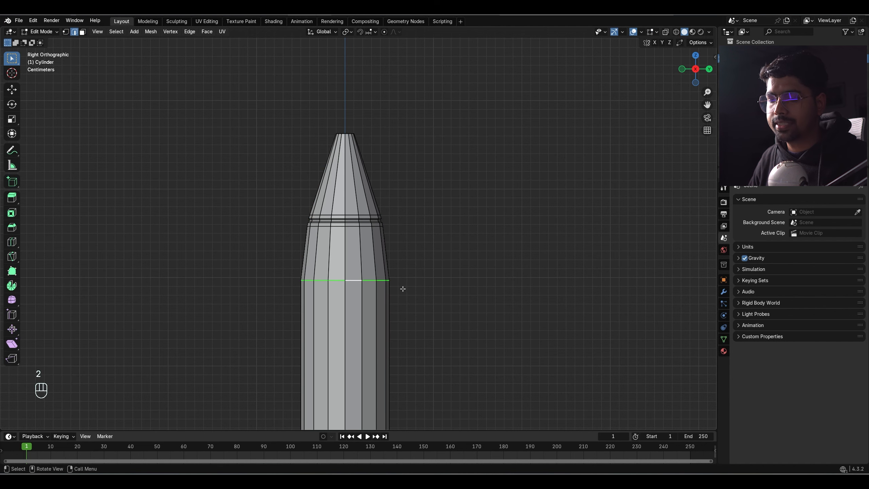
pyautogui.hotkey('ctrl', 'b')
pyautogui.click(406, 289)
# Inset the middle face ring of the lower beveled band by about 0.0005 m.
pyautogui.press('3')
pyautogui.scroll(5, 393, 289)
pyautogui.keyDown('alt'); pyautogui.click(373, 289); pyautogui.keyUp('alt')
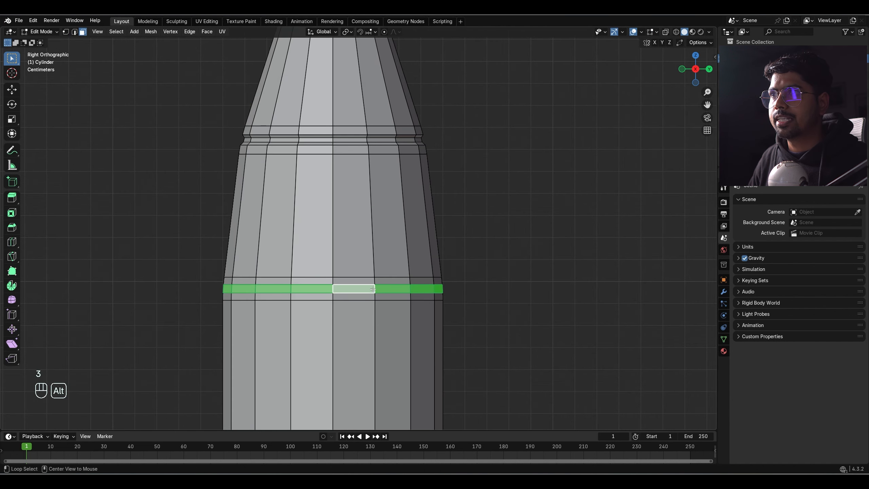
pyautogui.press('i')
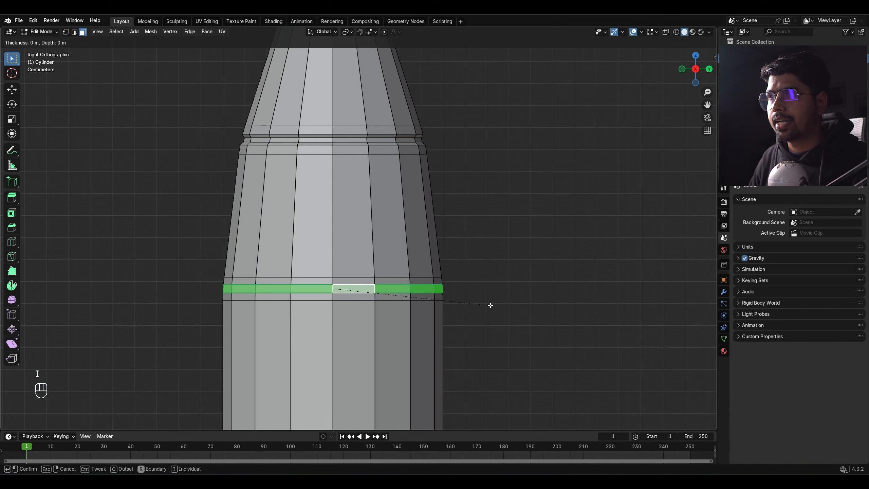
pyautogui.click(491, 305)
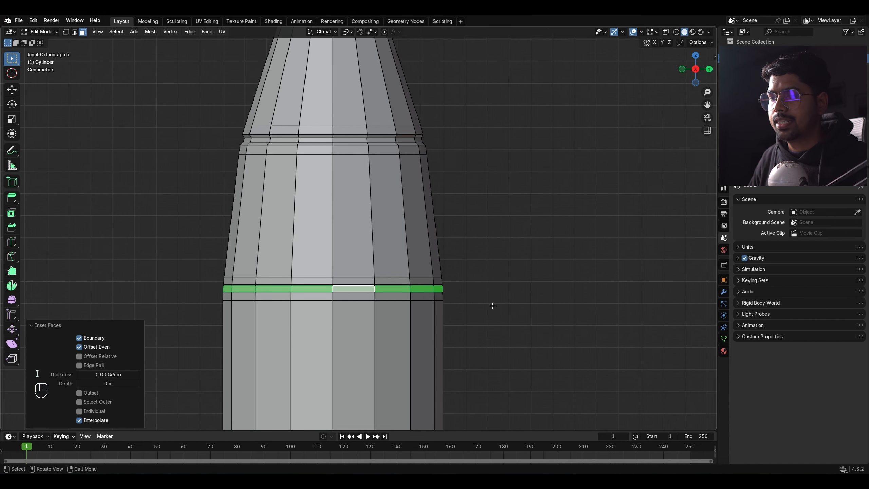
# Scale the lower inset face ring slightly inward to form a second groove at the top of the straight body.
pyautogui.press('s')
pyautogui.click(512, 308)
pyautogui.press('Tab')
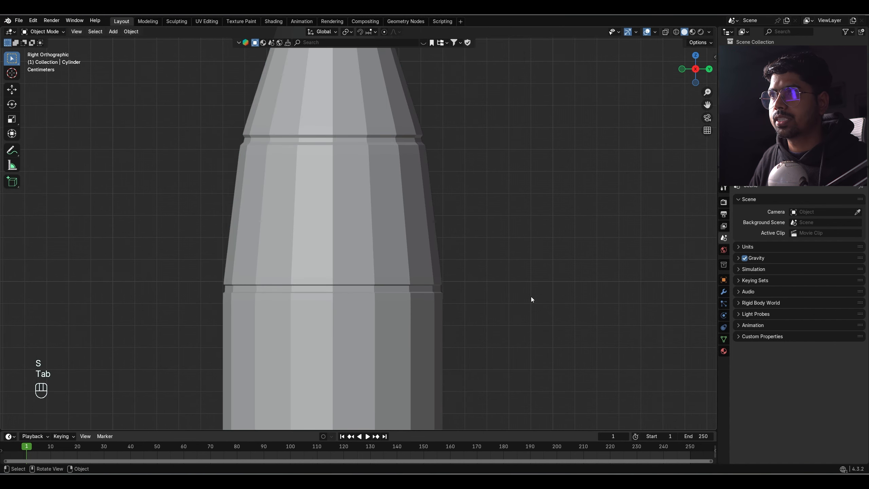
pyautogui.scroll(-6, 531, 296)
pyautogui.moveTo(530, 296); pyautogui.dragTo(401, 295, button='middle')
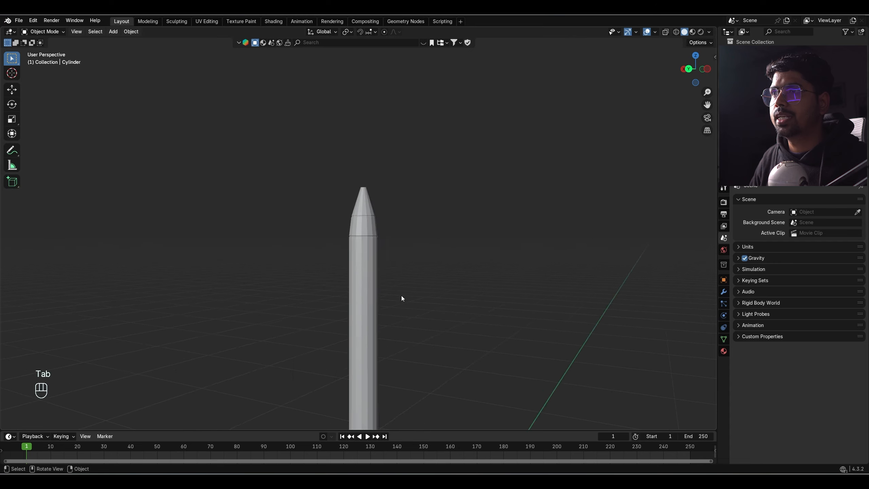
pyautogui.scroll(8, 402, 294)
pyautogui.keyDown('shift'); pyautogui.moveTo(398, 204); pyautogui.dragTo(372, 290, button='middle'); pyautogui.keyUp('shift')
pyautogui.press('KP_3')
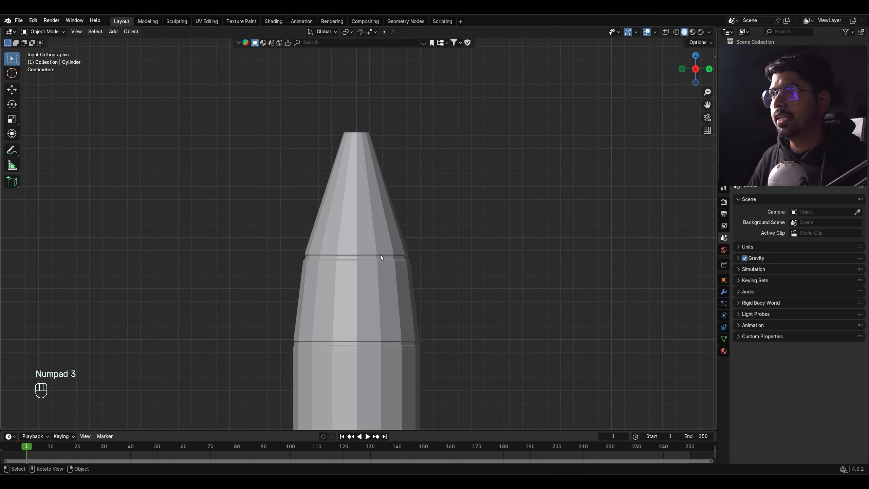
# Scale the flat end face of the tip down to about 0.39 to sharpen the pencil point.
pyautogui.press('Tab')
pyautogui.moveTo(385, 143); pyautogui.dragTo(383, 181, button='middle')
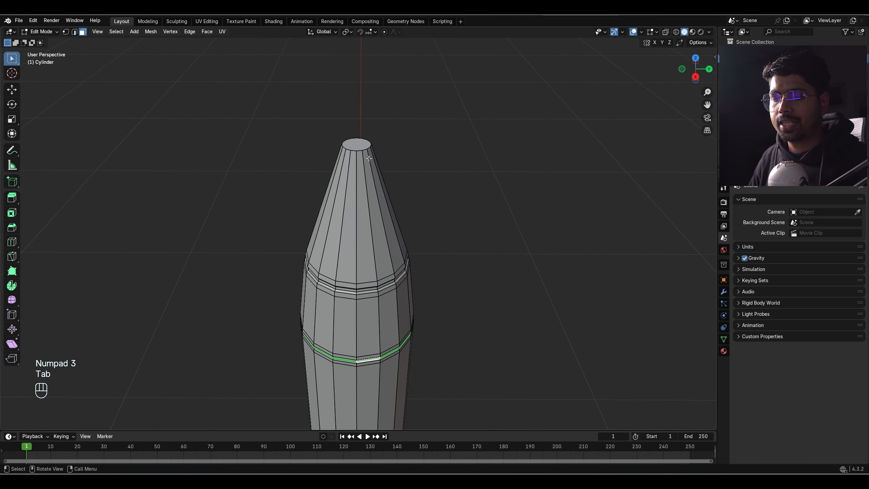
pyautogui.press('2')
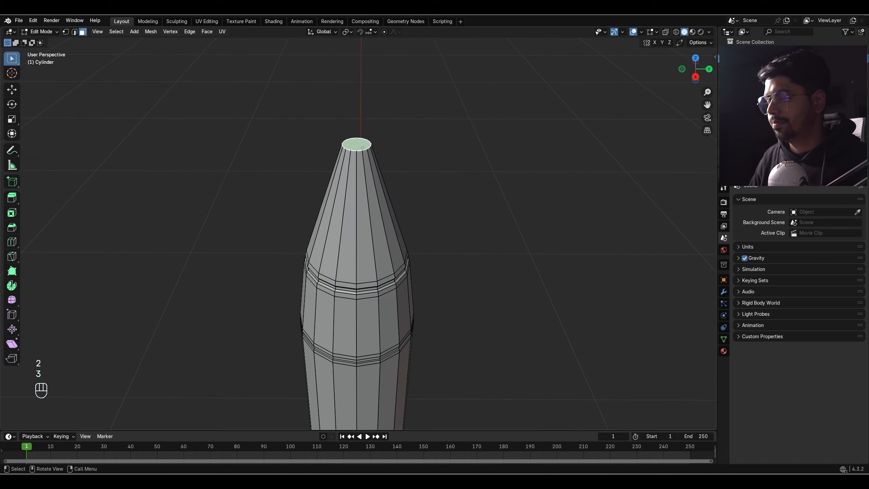
pyautogui.press('KP_3')
pyautogui.press('s')
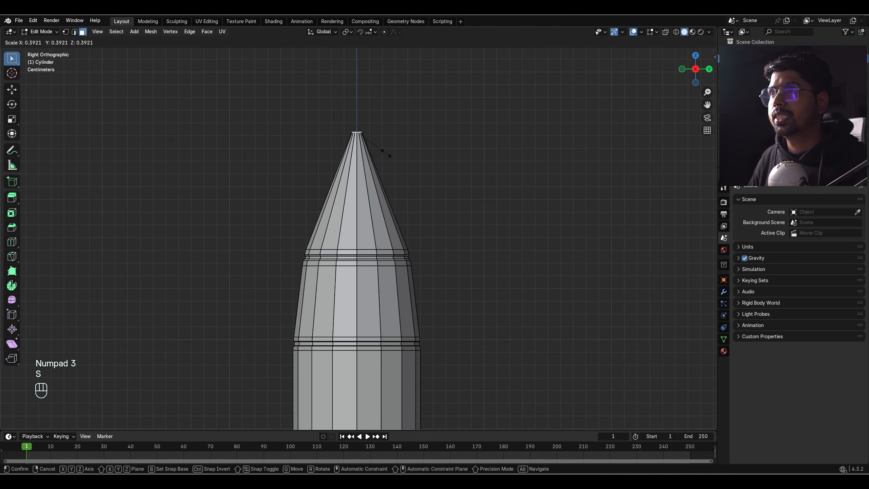
pyautogui.press('Tab')
# Apply Shade Smooth to the pencil object.
pyautogui.rightClick(372, 191)
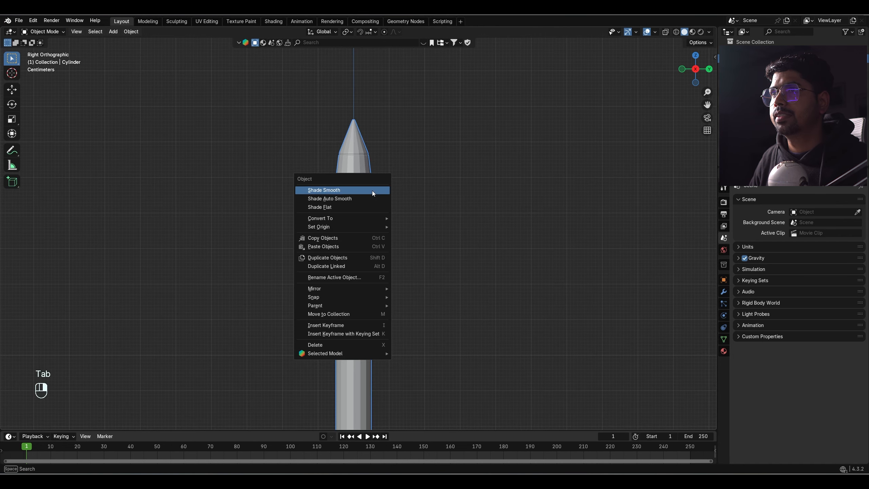
pyautogui.click(372, 190)
pyautogui.scroll(-3, 398, 245)
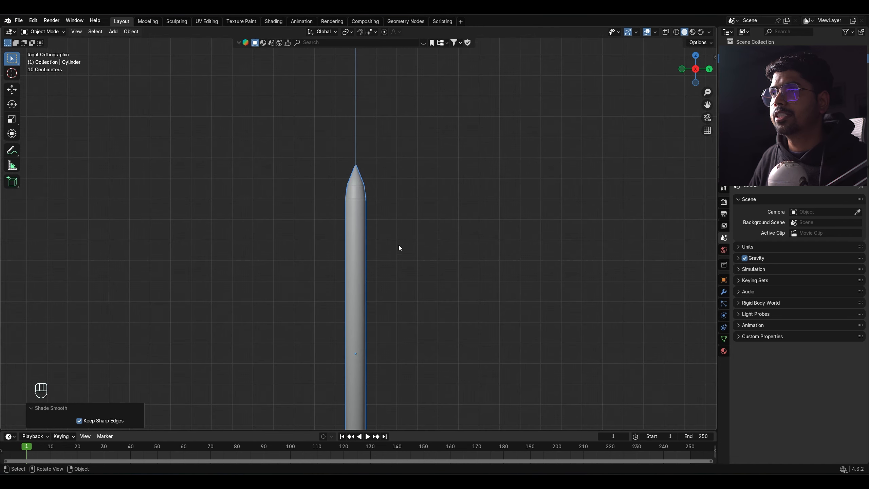
# Add a Subdivision Surface modifier to the pencil and set its viewport levels to 2.
pyautogui.click(403, 316)
pyautogui.keyDown('shift'); pyautogui.moveTo(404, 316); pyautogui.dragTo(385, 223, button='middle'); pyautogui.keyUp('shift')
pyautogui.click(339, 265)
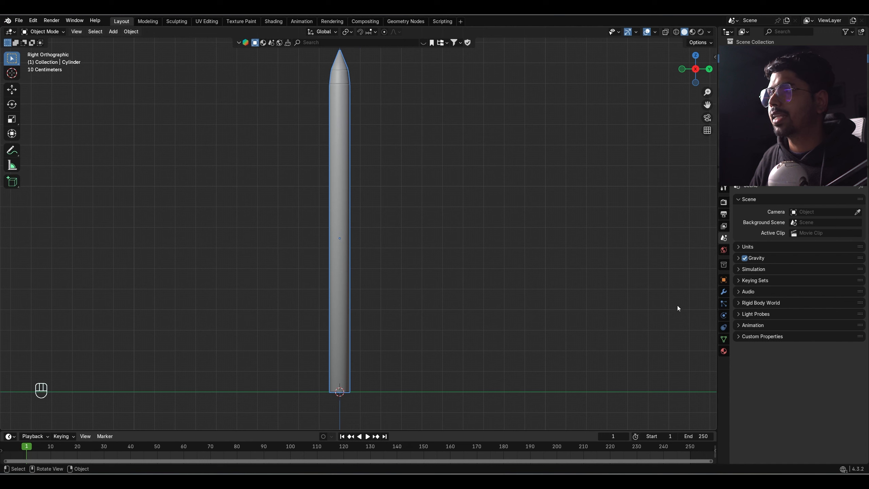
pyautogui.click(724, 291)
pyautogui.click(824, 202)
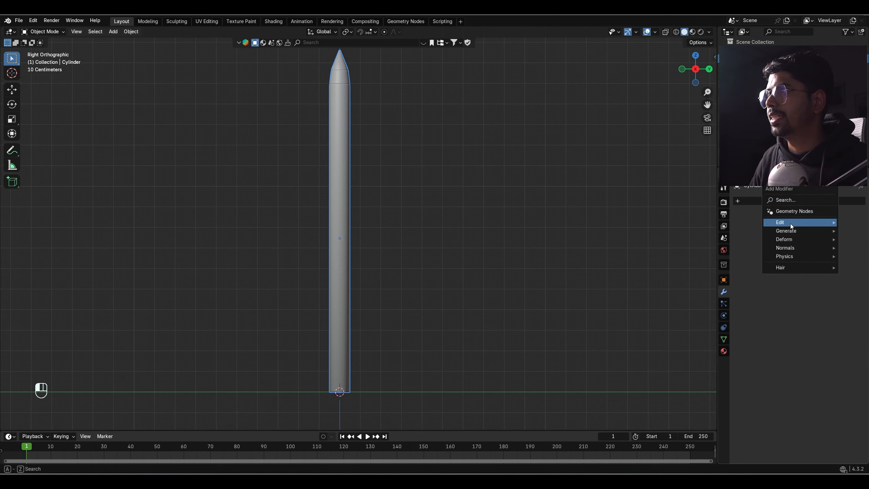
pyautogui.moveTo(789, 231)
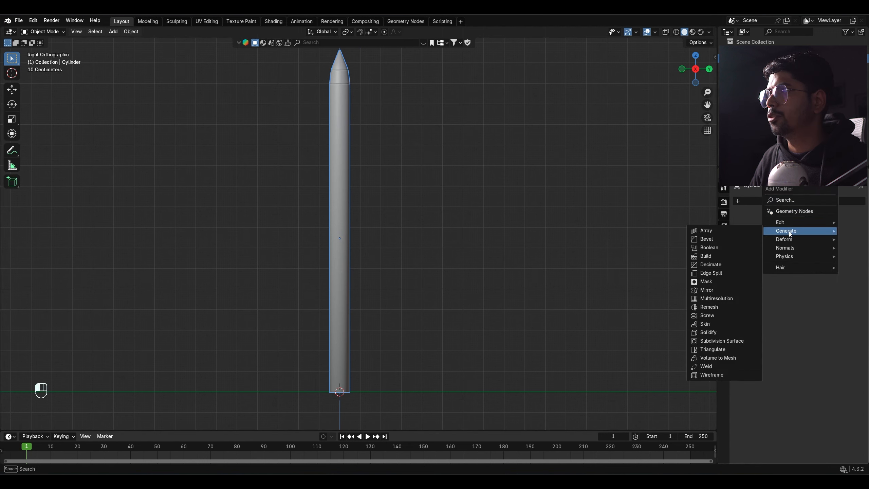
pyautogui.click(717, 343)
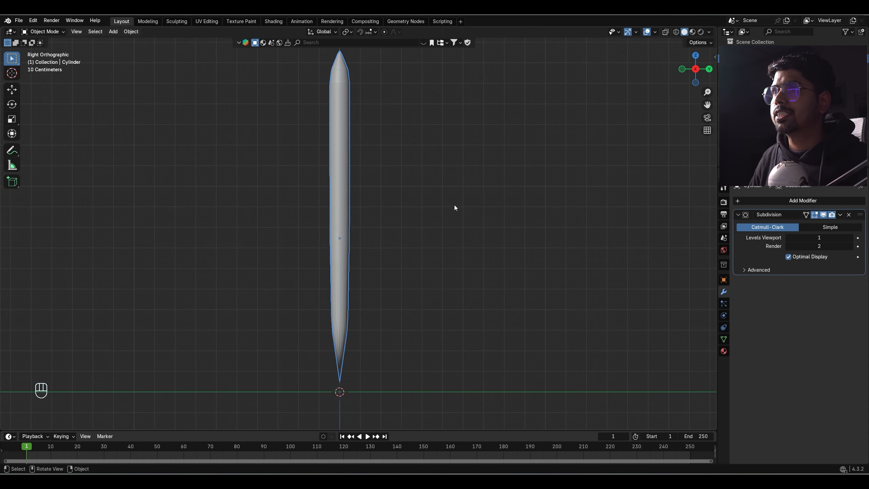
pyautogui.click(849, 237)
# Add a supporting edge loop around the pencil body and slide it down close to the base.
pyautogui.keyDown('shift'); pyautogui.moveTo(416, 343); pyautogui.dragTo(430, 284, button='middle'); pyautogui.keyUp('shift')
pyautogui.press('Tab')
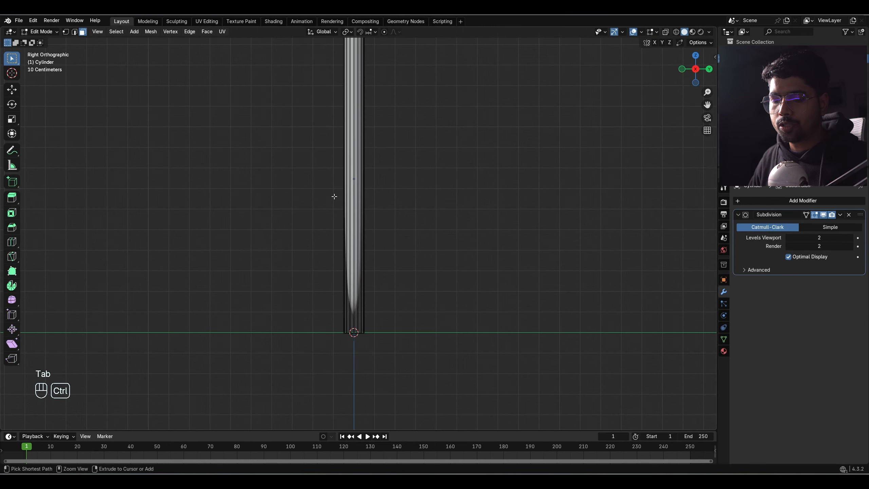
pyautogui.hotkey('ctrl', 'r')
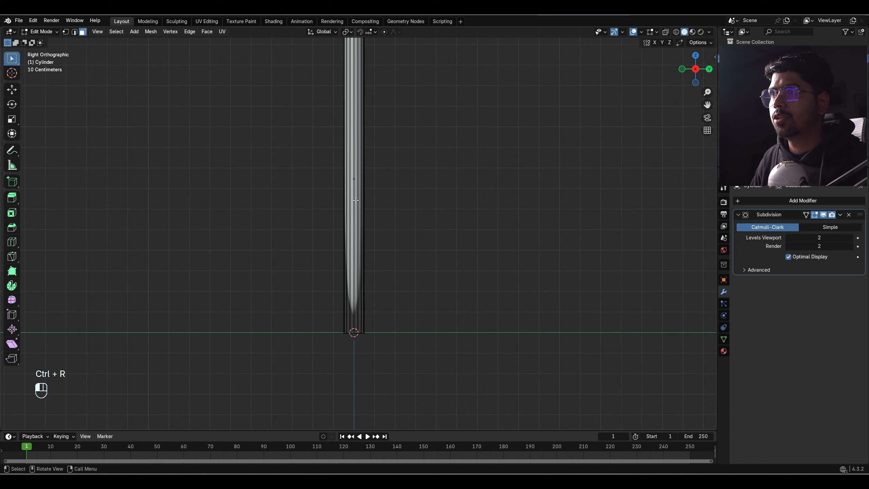
pyautogui.click(355, 200)
pyautogui.hotkey('ctrl', 'z')
pyautogui.hotkey('ctrl', 'r')
pyautogui.click(355, 200)
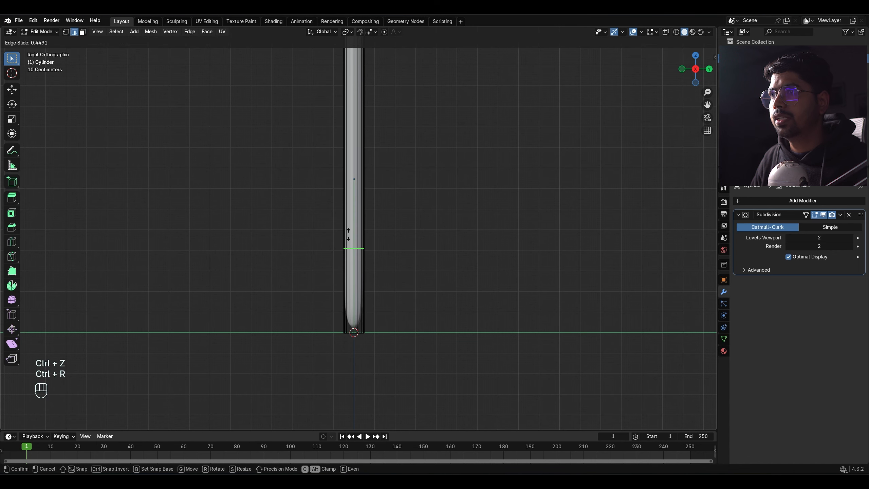
pyautogui.click(346, 315)
# Inset the pencil's bottom face slightly to keep the base flat with a crisp rim.
pyautogui.moveTo(347, 315); pyautogui.dragTo(426, 176, button='middle')
pyautogui.scroll(4, 390, 278)
pyautogui.press('3')
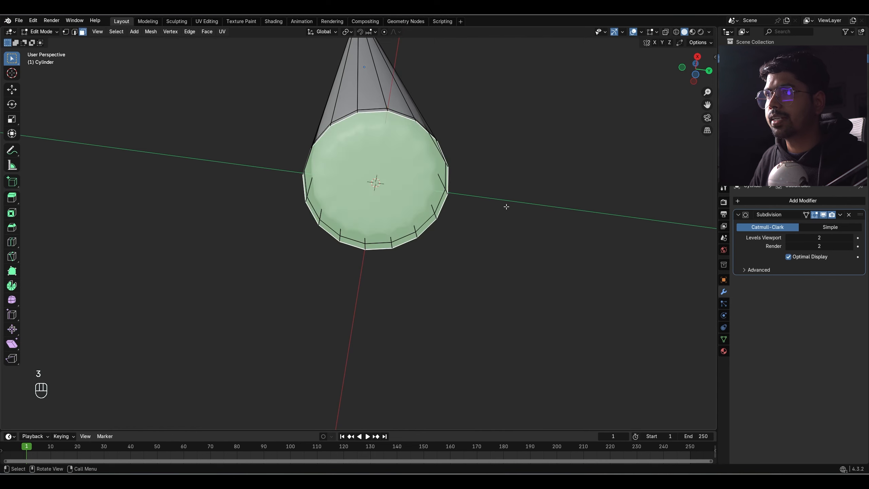
pyautogui.press('i')
pyautogui.click(494, 208)
pyautogui.press('Tab')
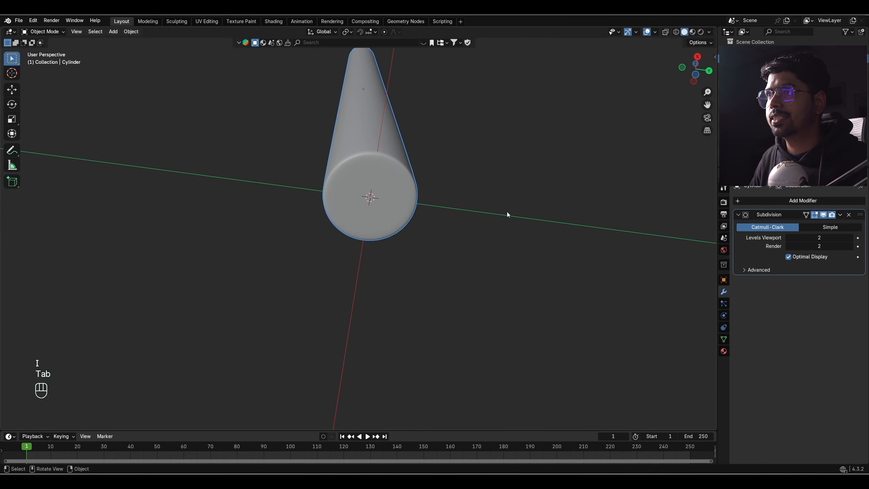
# Add an edge loop on the pencil's cone and slide it up close to the tip's end.
pyautogui.moveTo(508, 209); pyautogui.dragTo(364, 287, button='middle')
pyautogui.scroll(-3, 475, 270)
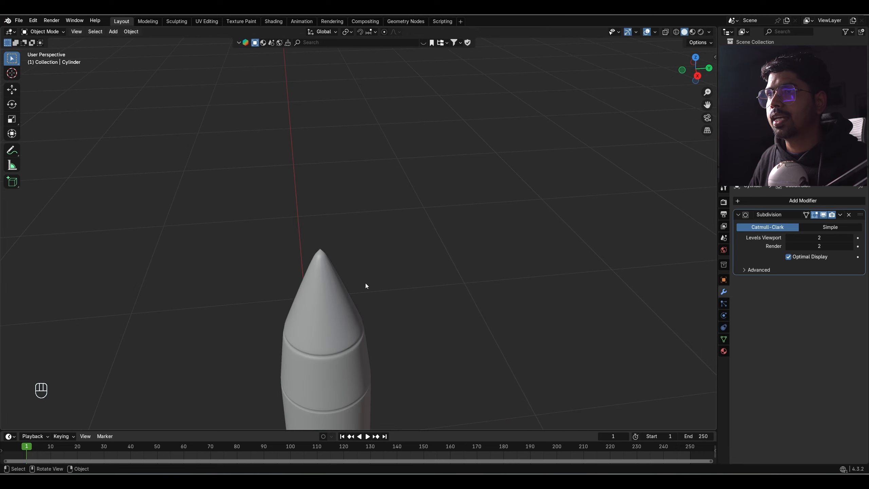
pyautogui.press('Tab')
pyautogui.hotkey('ctrl', 'r')
pyautogui.click(346, 272)
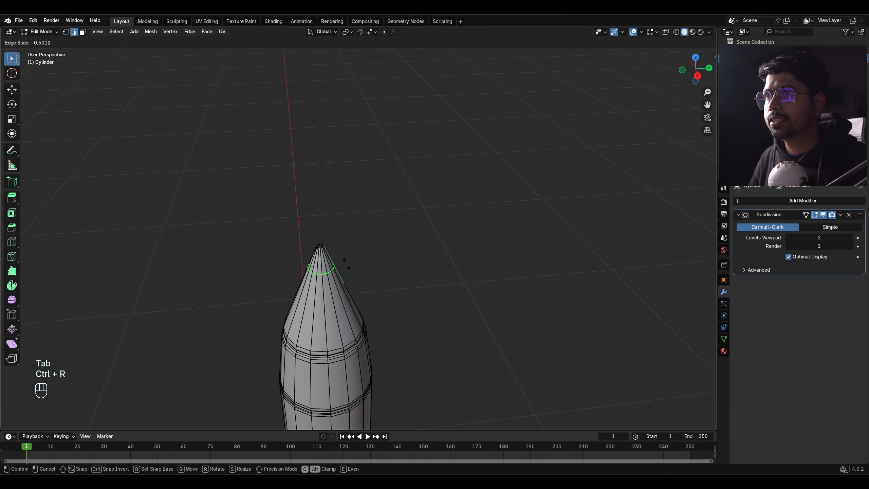
pyautogui.click(342, 243)
pyautogui.press('Tab')
pyautogui.press('Tab')
# Inset the small end face of the tip by about 0.0023 m.
pyautogui.press('3')
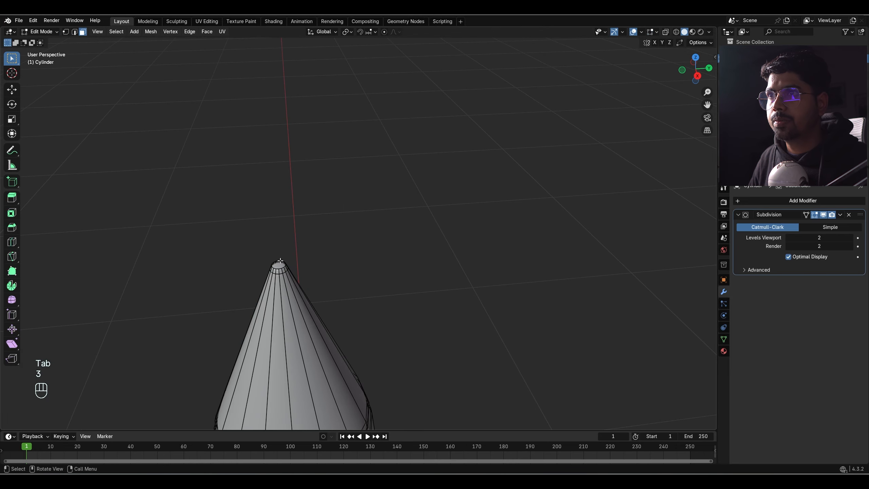
pyautogui.press('i')
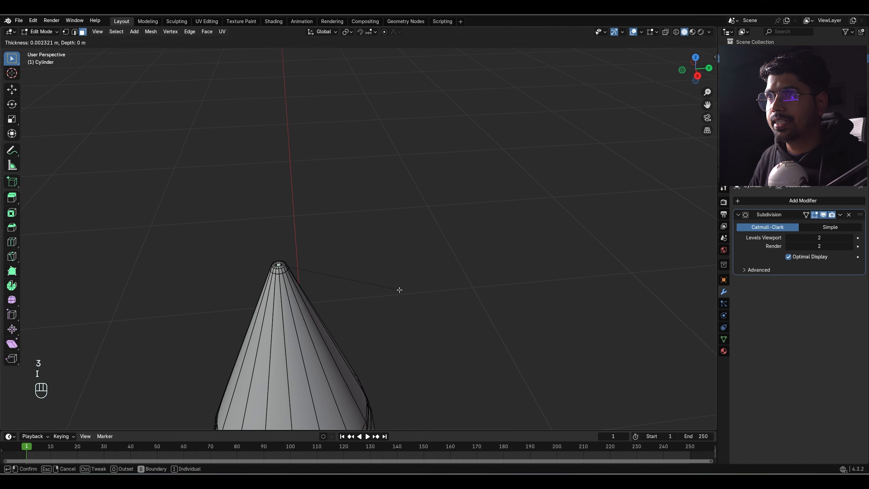
pyautogui.click(399, 289)
pyautogui.press('Tab')
pyautogui.press('KP_3')
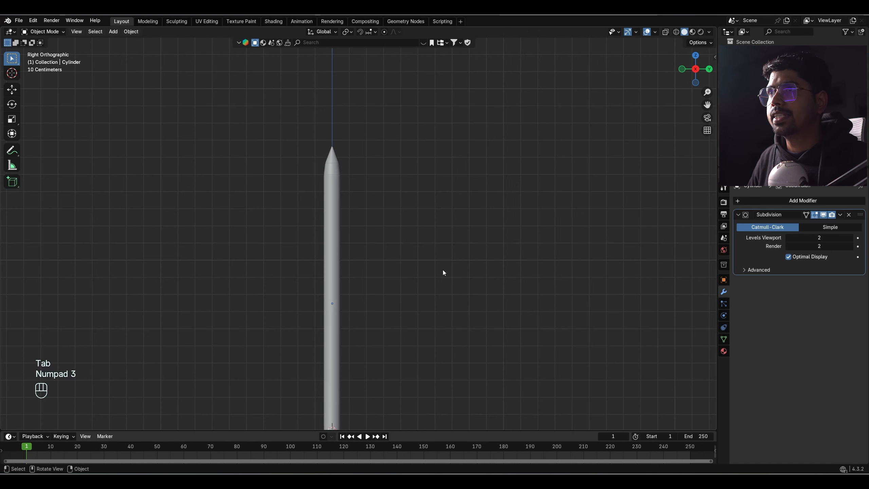
# Rename the pencil object as Eyeliner.
pyautogui.keyDown('shift'); pyautogui.moveTo(389, 240); pyautogui.dragTo(412, 258, button='middle'); pyautogui.keyUp('shift')
pyautogui.scroll(3, 412, 257)
pyautogui.click(367, 199)
pyautogui.keyDown('shift'); pyautogui.moveTo(356, 169); pyautogui.dragTo(370, 211, button='middle'); pyautogui.keyUp('shift')
pyautogui.scroll(2, 371, 211)
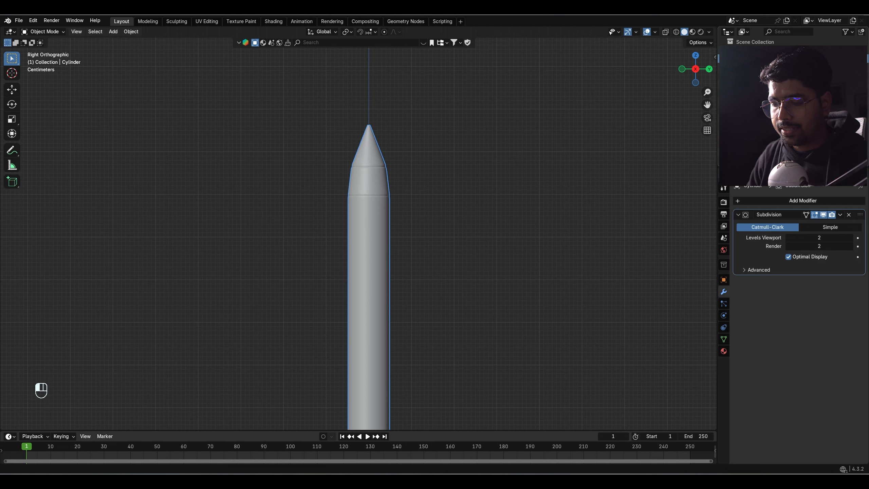
pyautogui.doubleClick(762, 60)
pyautogui.write('Eyeliner')
pyautogui.press('Return')
# Duplicate the edge loop just below the pencil's lower groove in place and separate the copy into its own object.
pyautogui.hotkey('ctrl', 'z')
pyautogui.hotkey('ctrl', 'z')
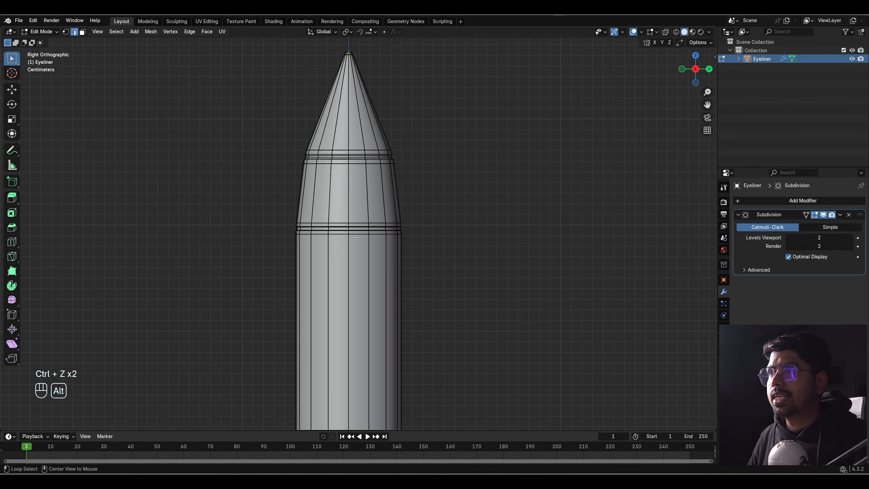
pyautogui.hotkey('shift', 'd')
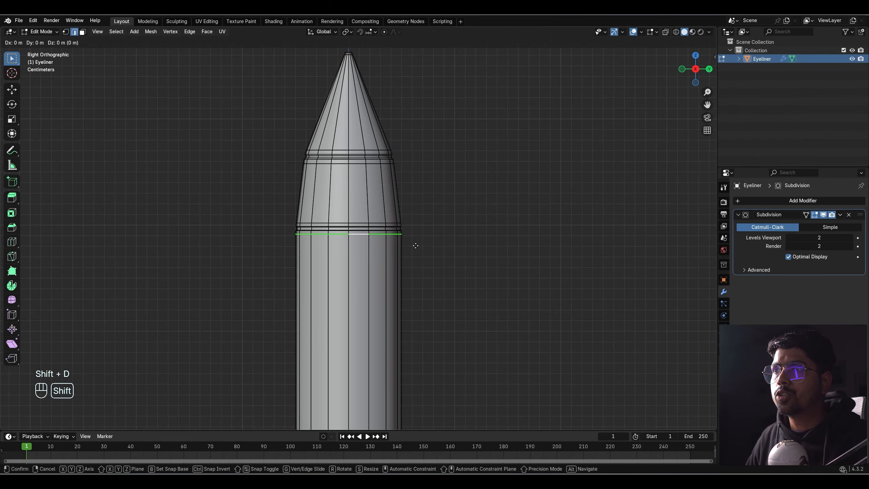
pyautogui.rightClick(416, 246)
pyautogui.press('F3')
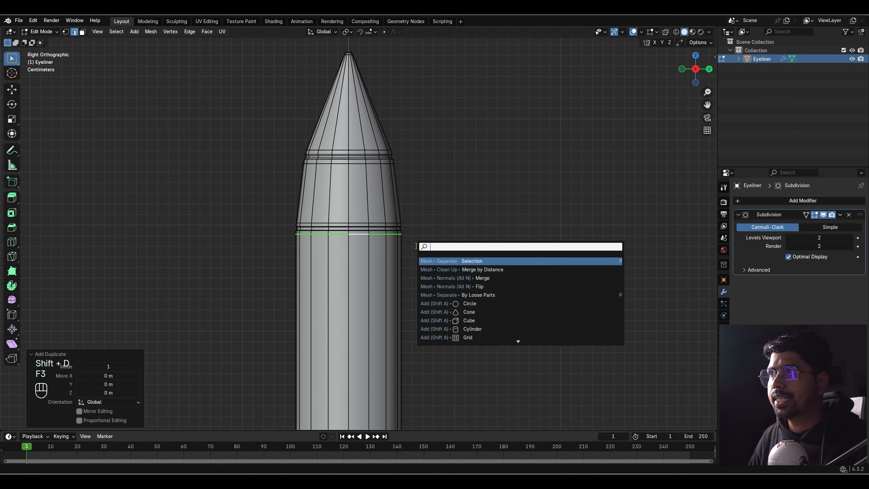
pyautogui.write('sep')
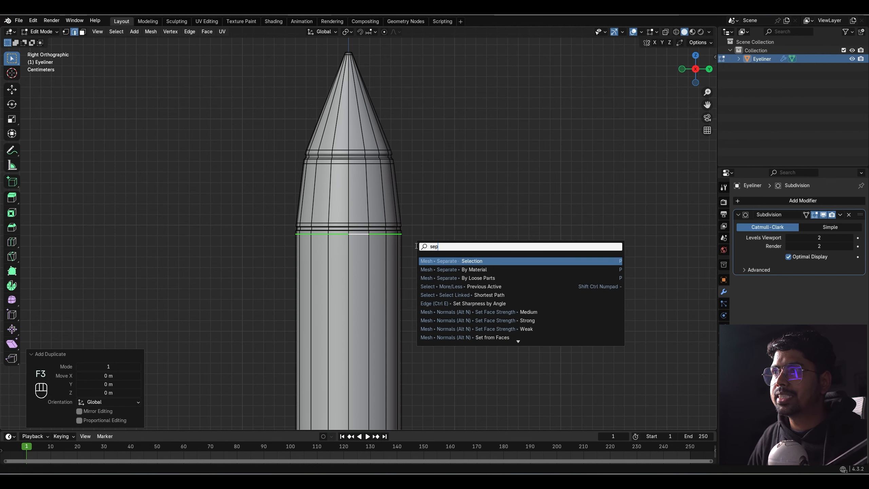
pyautogui.press('Return')
pyautogui.press('Tab')
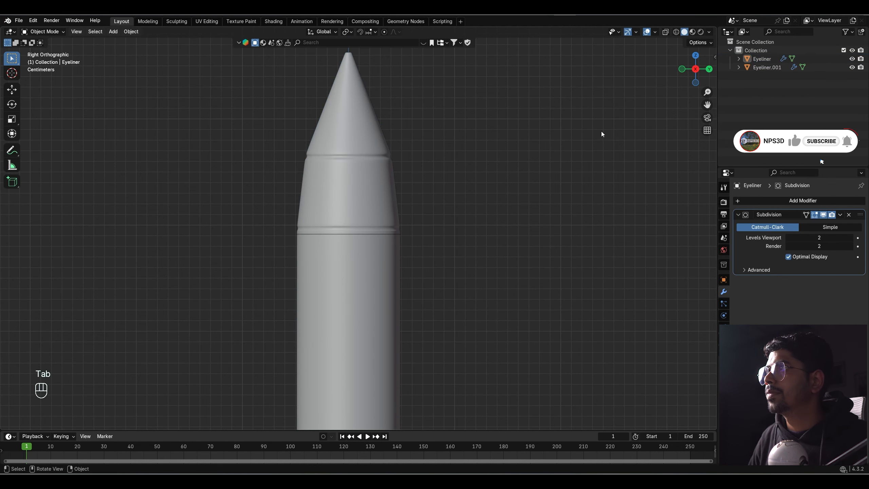
# Select the separated ring object and scale its edge loop up slightly, by a factor of 1.002.
pyautogui.click(763, 68)
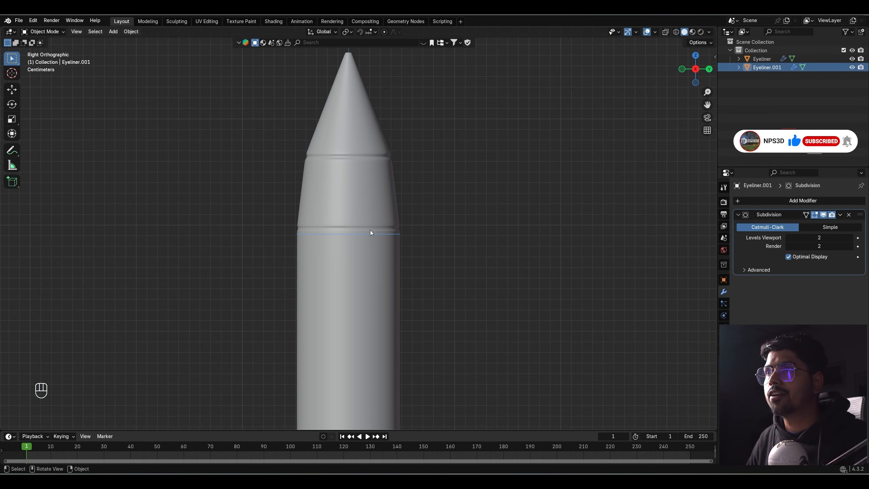
pyautogui.hotkey('ctrl', 'z')
pyautogui.press('Tab')
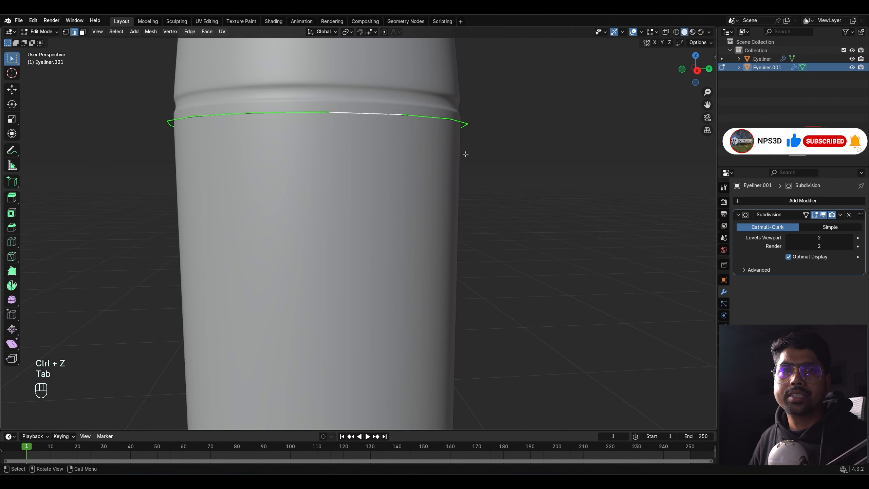
pyautogui.press('s')
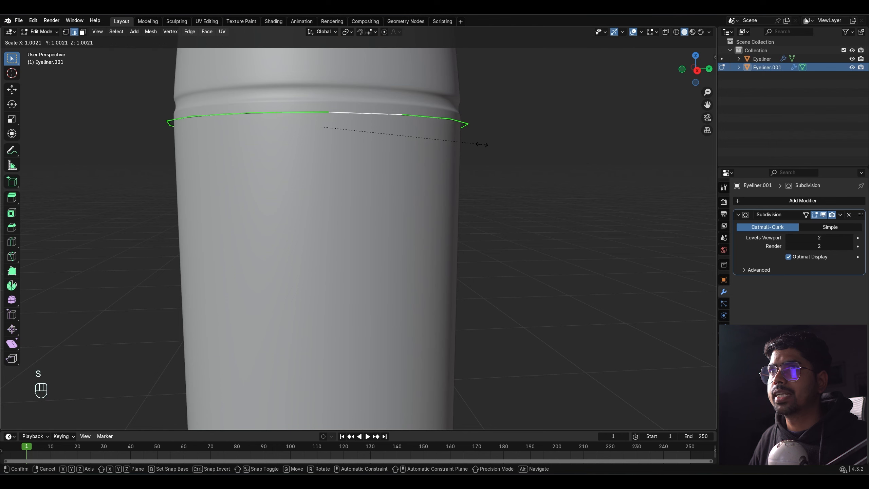
pyautogui.click(481, 144)
# Extrude the ring upward along Z by about 0.208 m to form a cap wall reaching past the pencil's tip.
pyautogui.scroll(-7, 480, 143)
pyautogui.scroll(3, 491, 189)
pyautogui.keyDown('shift'); pyautogui.moveTo(480, 144); pyautogui.dragTo(538, 268, button='middle'); pyautogui.keyUp('shift')
pyautogui.press('KP_3')
pyautogui.scroll(3, 538, 268)
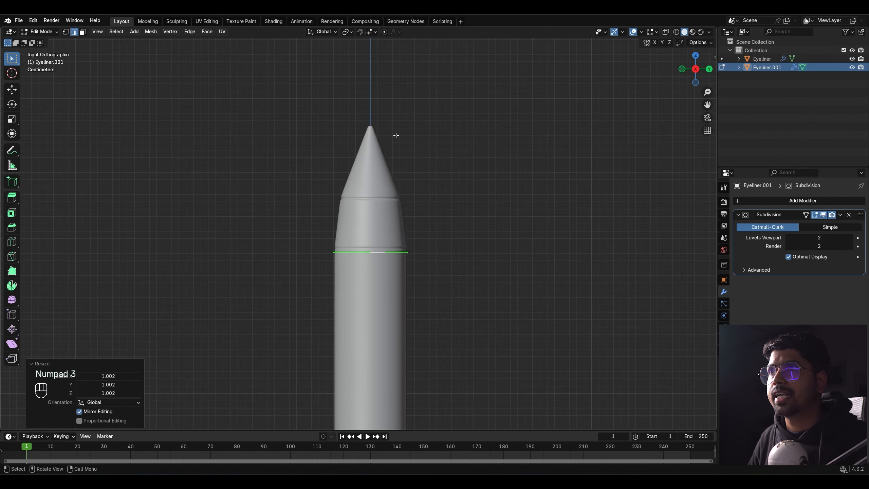
pyautogui.press('e')
pyautogui.press('z')
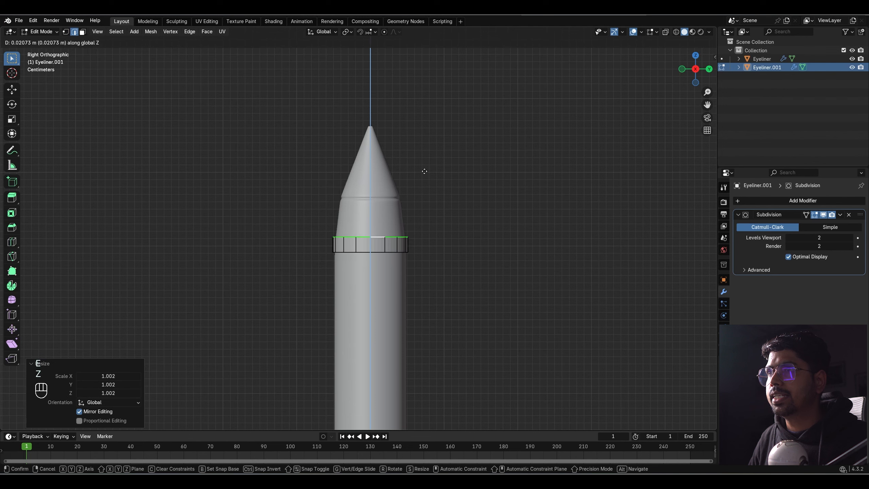
pyautogui.click(439, 38)
# Fill the cap's open top with a face and inset it twice, by about 0.0074 m and about 0.0117 m.
pyautogui.scroll(-7, 445, 173)
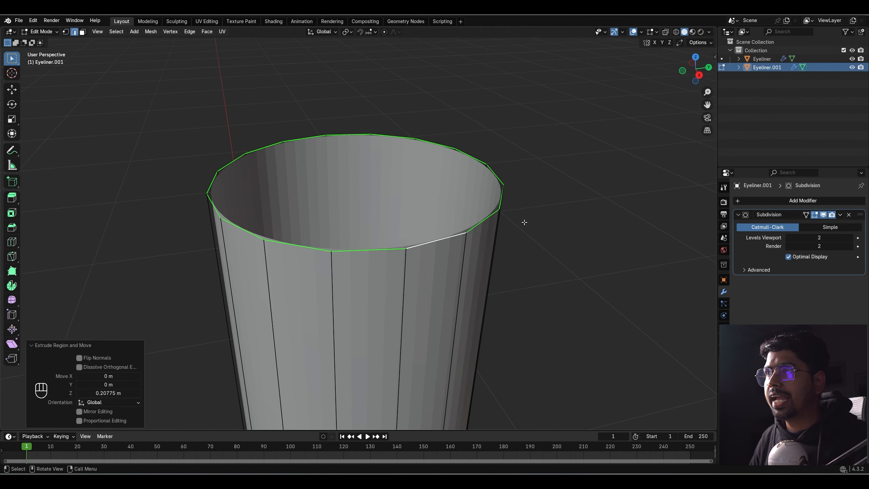
pyautogui.press('f')
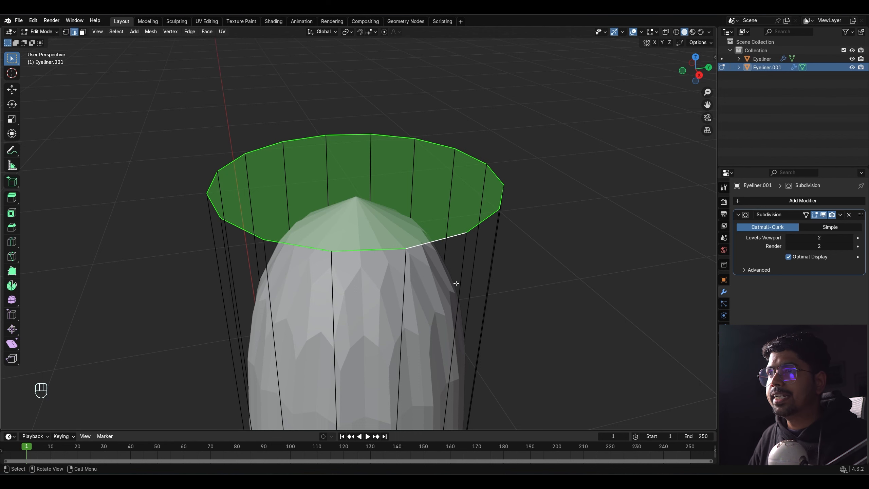
pyautogui.keyDown('shift'); pyautogui.moveTo(456, 284); pyautogui.dragTo(422, 234, button='middle'); pyautogui.keyUp('shift')
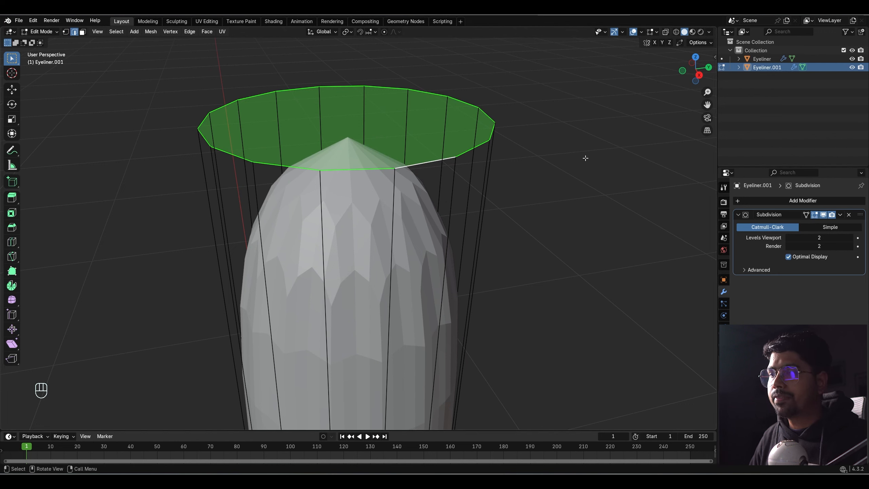
pyautogui.press('i')
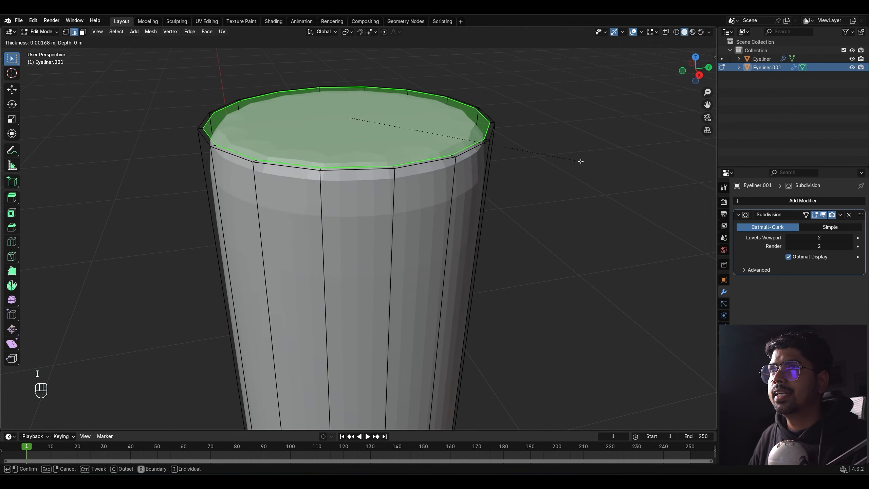
pyautogui.click(576, 162)
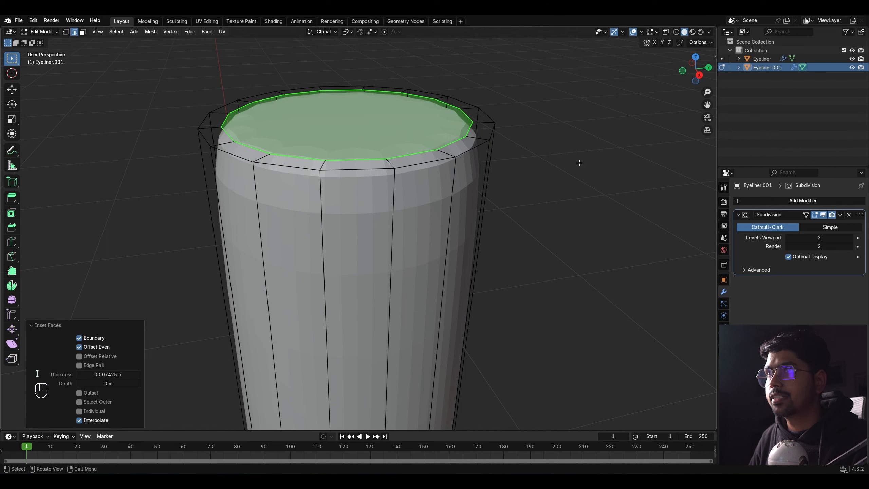
pyautogui.press('i')
pyautogui.scroll(-2, 549, 157)
pyautogui.click(521, 180)
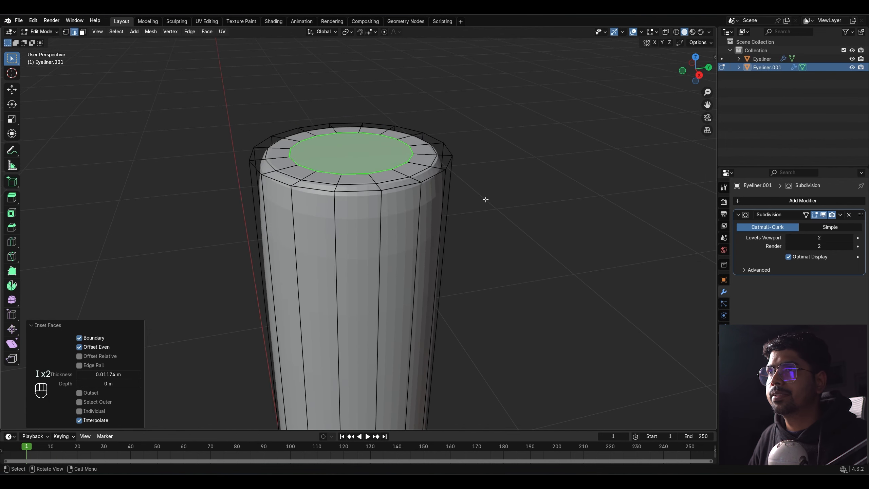
# Add an edge loop around the cap wall and slide it up close to the top rim.
pyautogui.moveTo(485, 199); pyautogui.dragTo(481, 186, button='middle')
pyautogui.hotkey('ctrl', 'r')
pyautogui.click(455, 180)
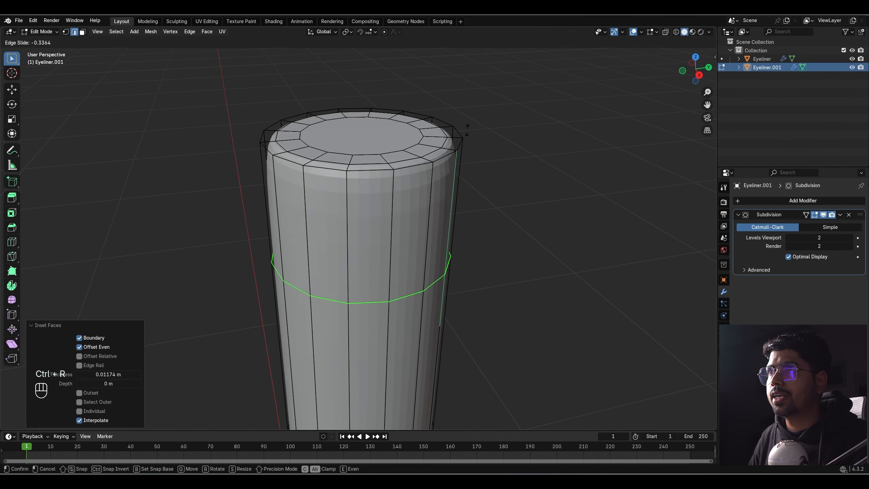
pyautogui.click(436, 240)
# Isolate the cap and extrude its open bottom edge loop inward, scaled to about 0.717.
pyautogui.press('Tab')
pyautogui.press('KP_Divide')
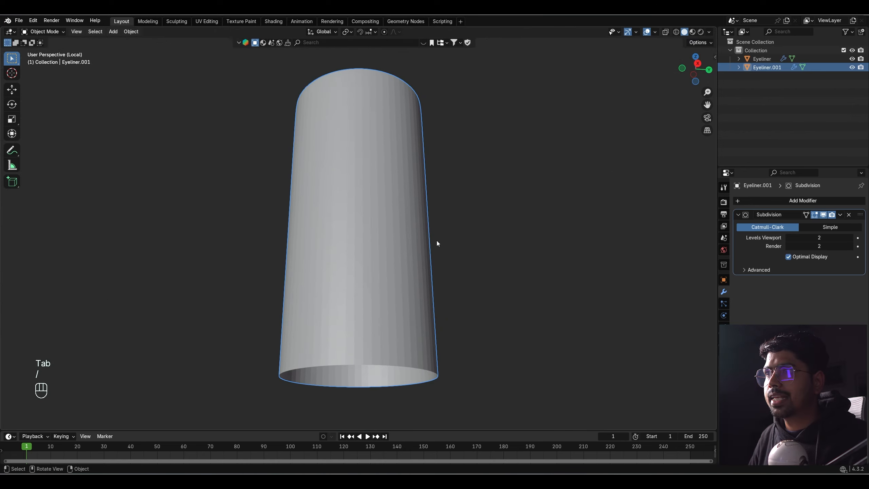
pyautogui.moveTo(437, 240); pyautogui.dragTo(442, 231, button='middle')
pyautogui.press('Tab')
pyautogui.scroll(5, 468, 244)
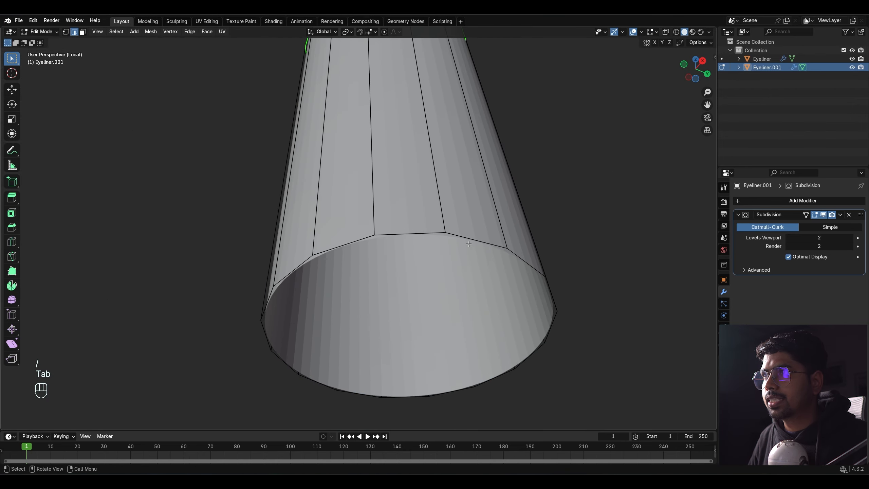
pyautogui.press('2')
pyautogui.keyDown('alt'); pyautogui.click(468, 244); pyautogui.keyUp('alt')
pyautogui.press('i')
pyautogui.hotkey('ctrl', 'z')
pyautogui.press('e')
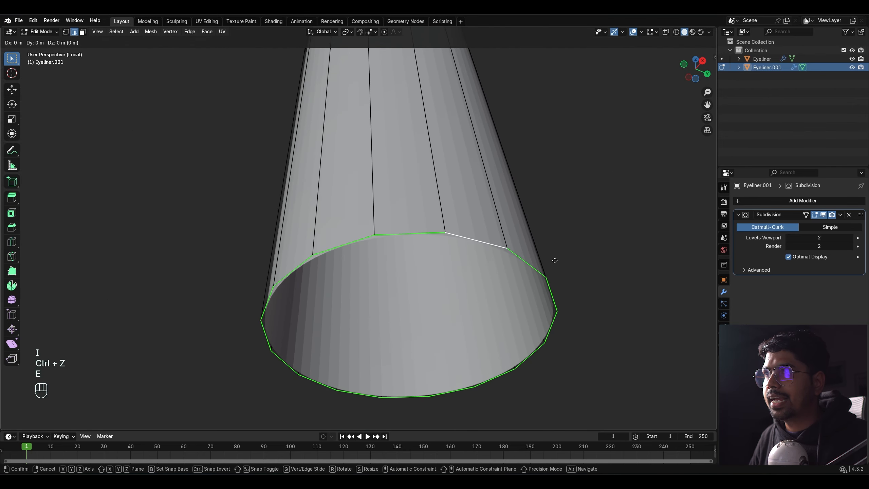
pyautogui.press('s')
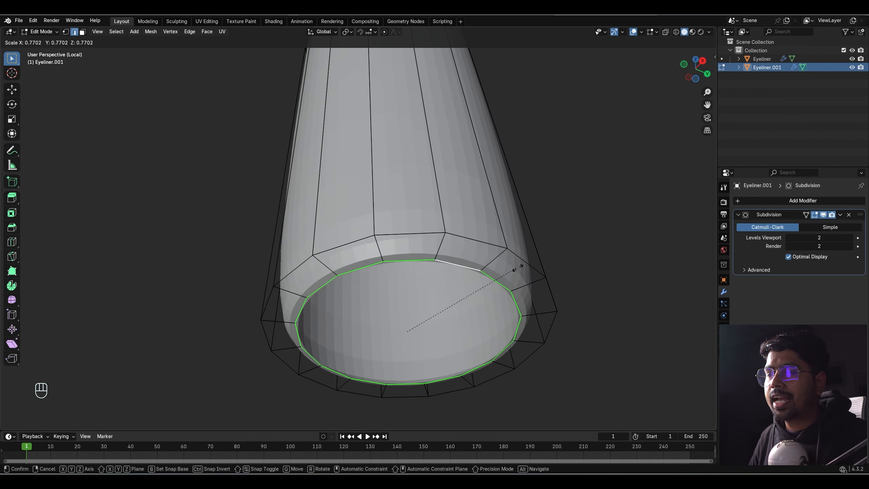
pyautogui.click(486, 288)
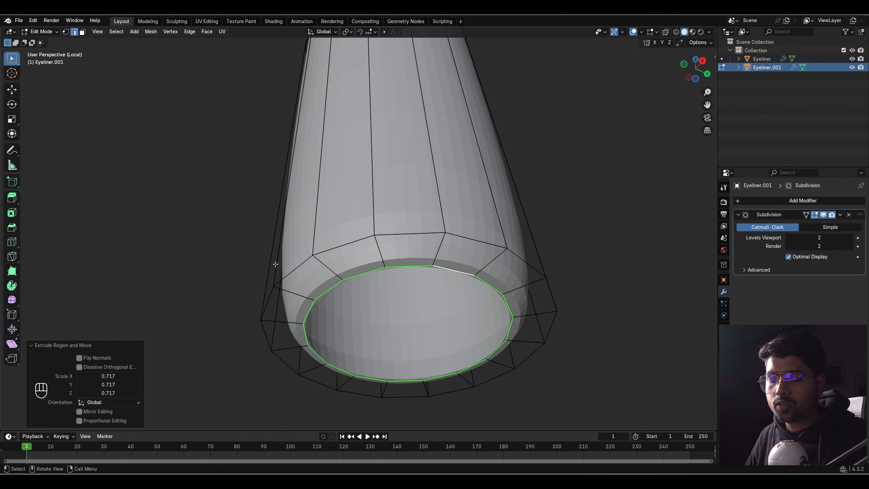
pyautogui.hotkey('ctrl', 'r')
pyautogui.click(426, 123)
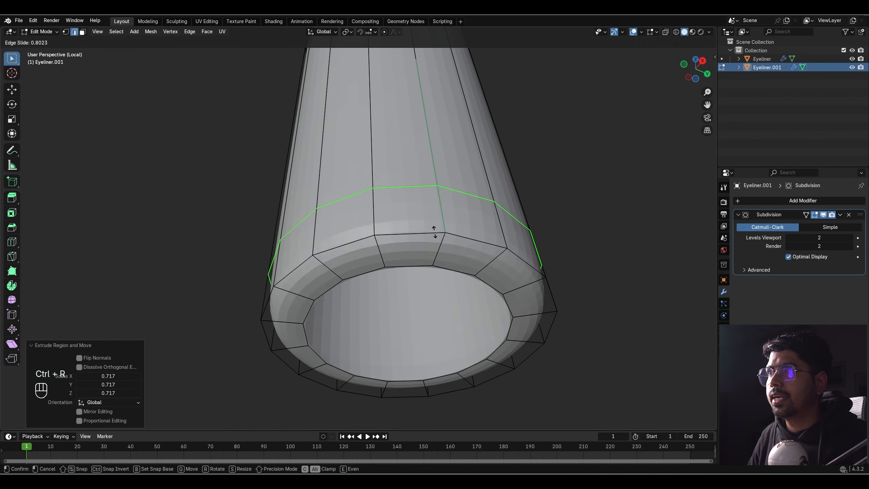
pyautogui.press('ctrl')
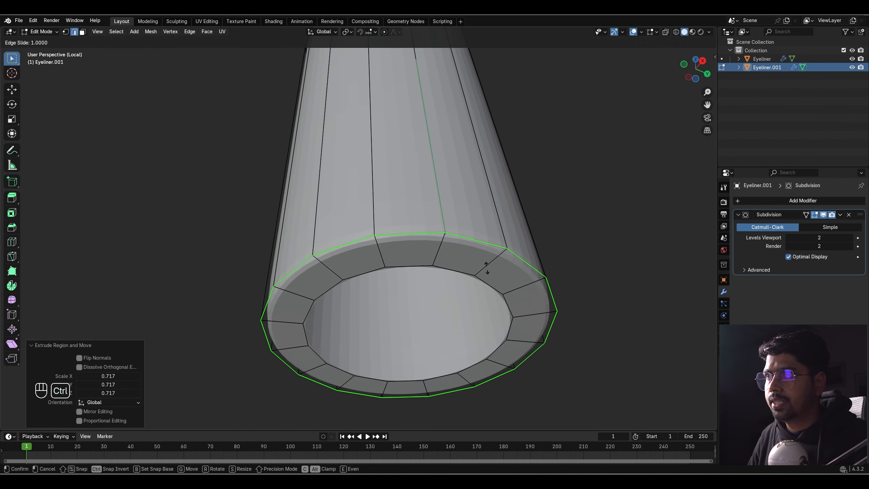
pyautogui.click(487, 267)
pyautogui.hotkey('ctrl', 'z')
# Add a supporting edge loop around the cap wall, slid down close to the bottom rim at a factor of about 0.976.
pyautogui.hotkey('ctrl', 'r')
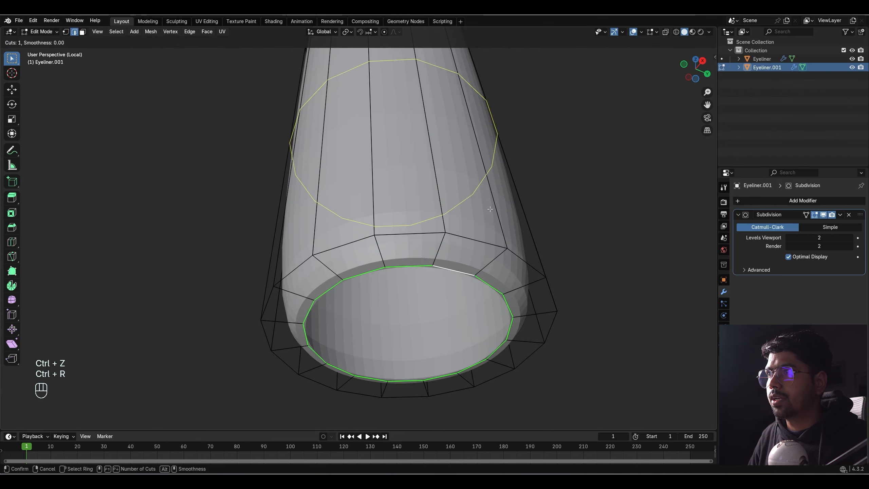
pyautogui.click(492, 191)
pyautogui.click(499, 339)
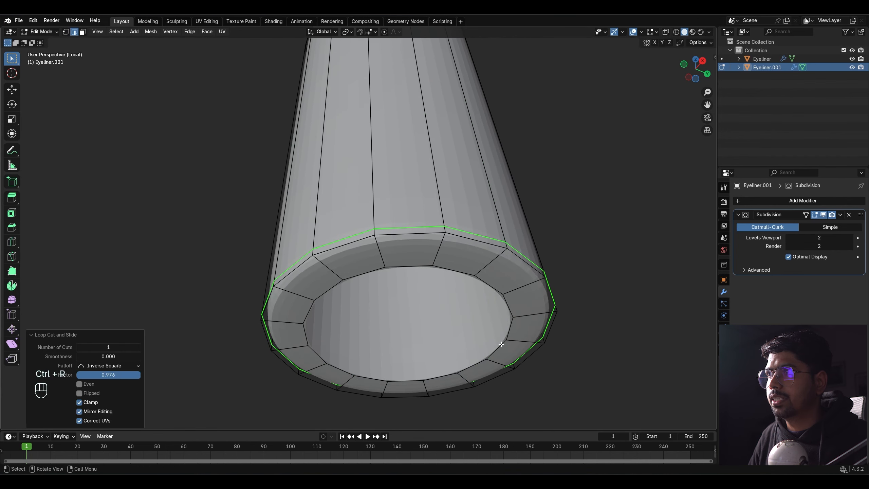
# Add an edge loop on the cap's bottom rim face at a factor of about 0.759, and scale the opening's inner edge loop outward.
pyautogui.hotkey('ctrl', 'r')
pyautogui.click(517, 286)
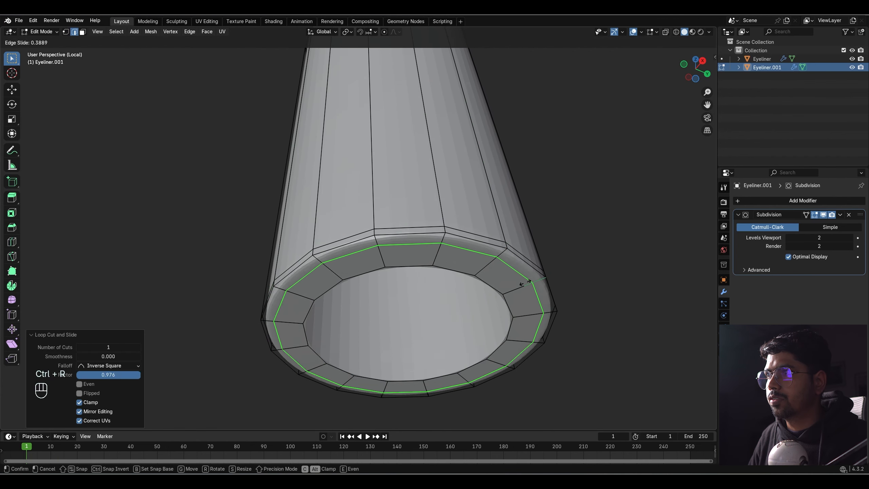
pyautogui.click(530, 280)
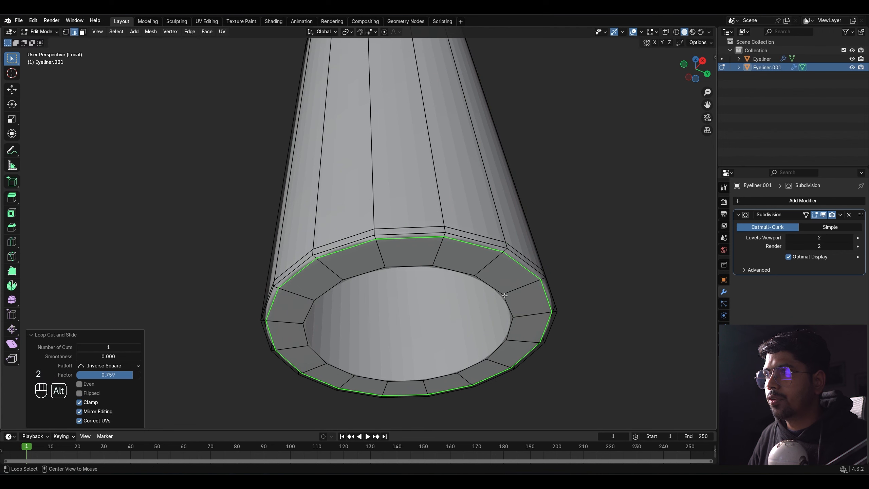
pyautogui.keyDown('alt'); pyautogui.click(499, 291); pyautogui.keyUp('alt')
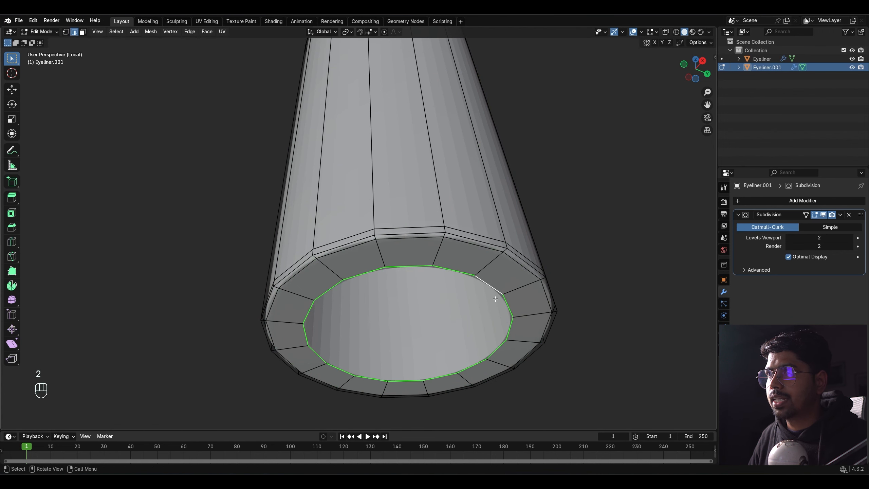
pyautogui.press('s')
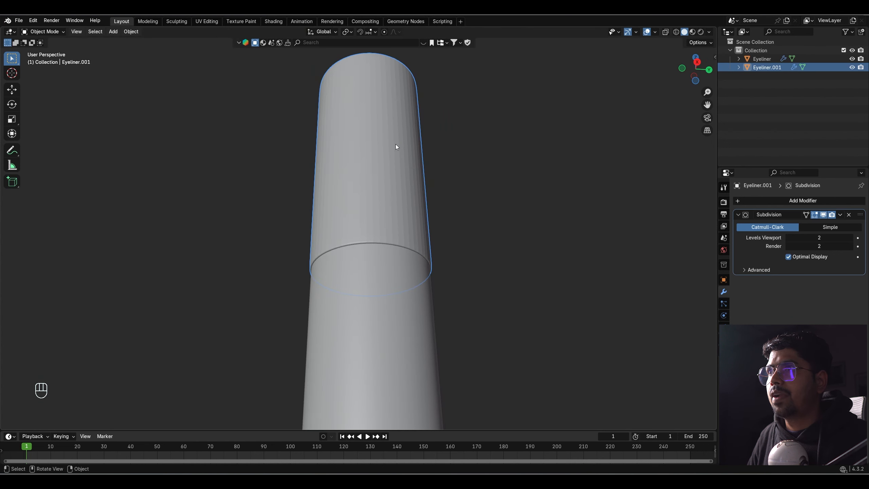
# Set the cap's origin to its geometry and scale the whole cap up to about 1.01.
pyautogui.rightClick(391, 140)
pyautogui.moveTo(374, 175)
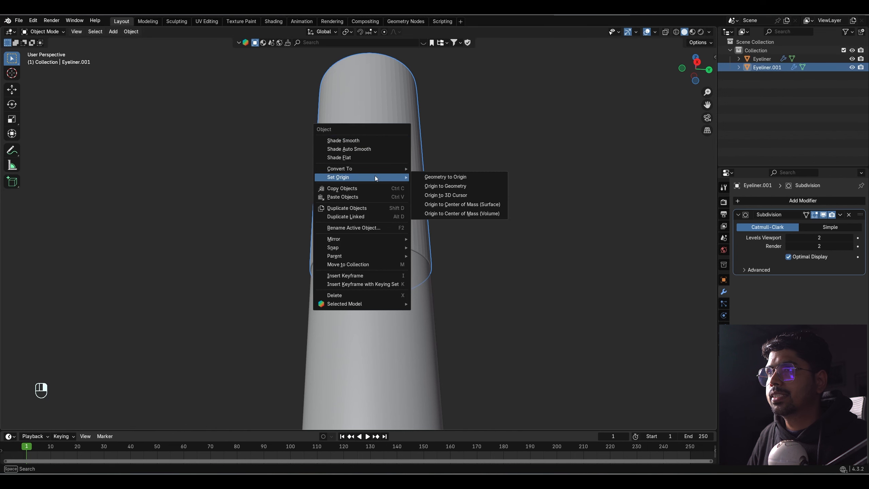
pyautogui.click(438, 186)
pyautogui.moveTo(433, 200); pyautogui.dragTo(501, 209, button='middle')
pyautogui.press('s')
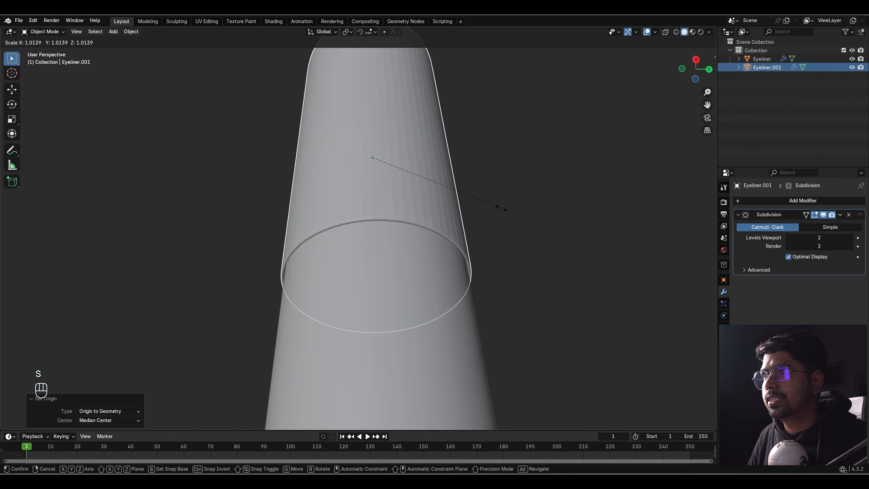
pyautogui.click(500, 208)
# Isolate the cap, turn on X-ray, and extrude the opening's inner edge loop upward along Z by about 0.206 m.
pyautogui.press('Tab')
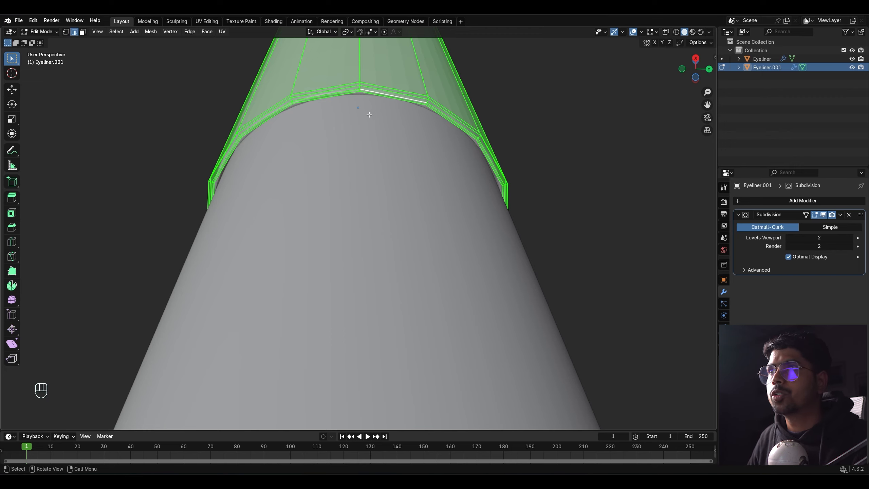
pyautogui.press('/')
pyautogui.moveTo(369, 115); pyautogui.dragTo(429, 232, button='middle')
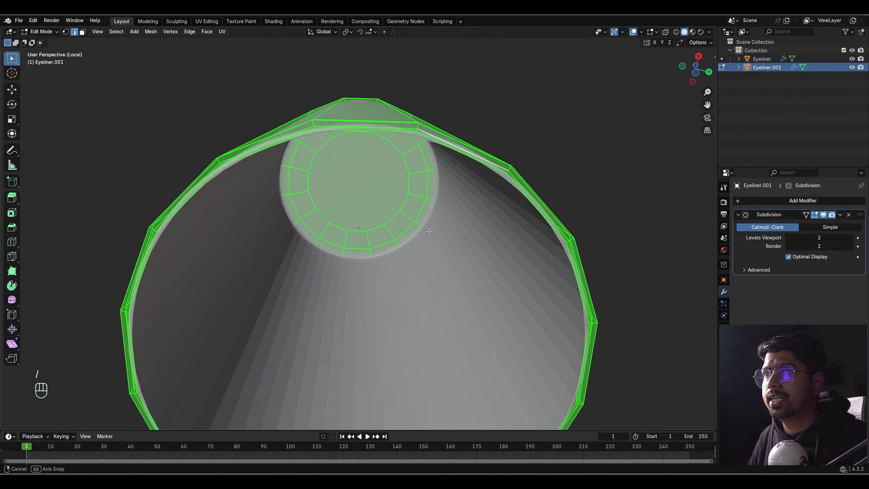
pyautogui.keyDown('alt'); pyautogui.click(481, 258); pyautogui.keyUp('alt')
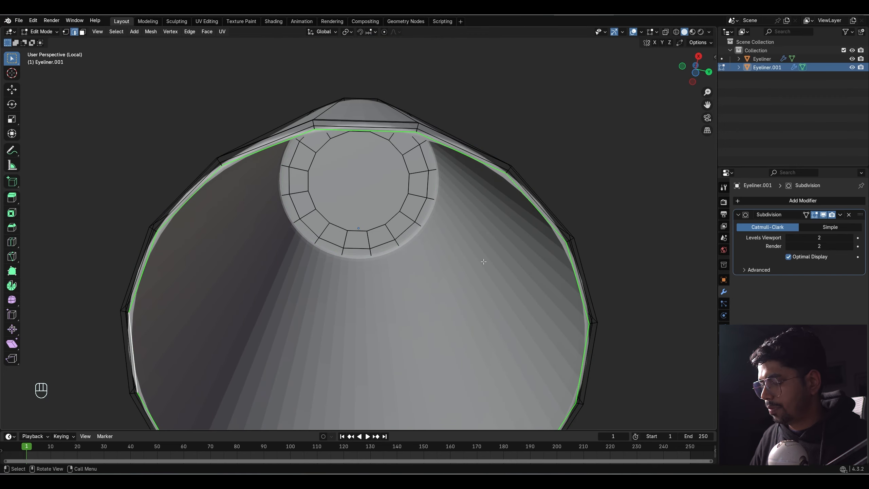
pyautogui.press('KP_3')
pyautogui.scroll(-2, 482, 262)
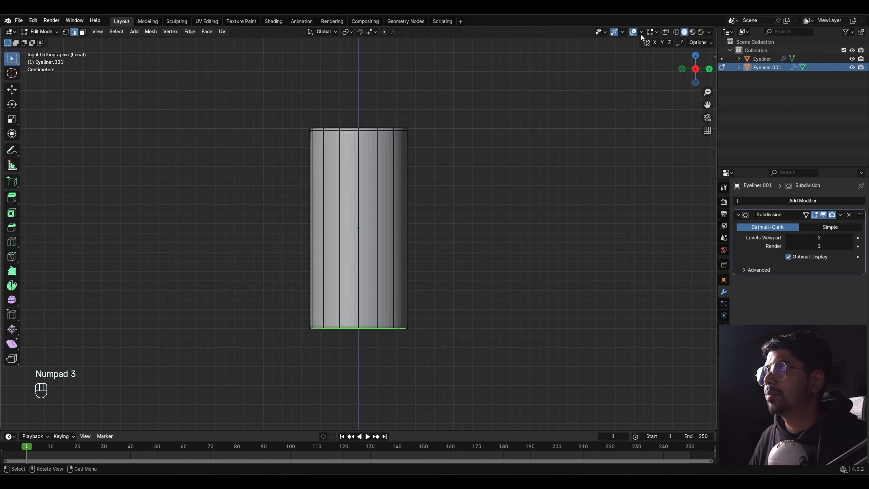
pyautogui.click(667, 33)
pyautogui.scroll(2, 442, 259)
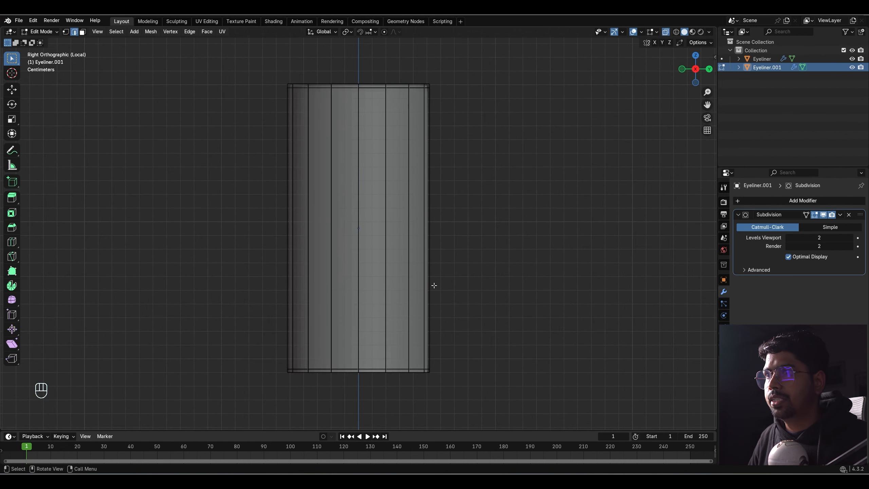
pyautogui.press('g')
pyautogui.press('z')
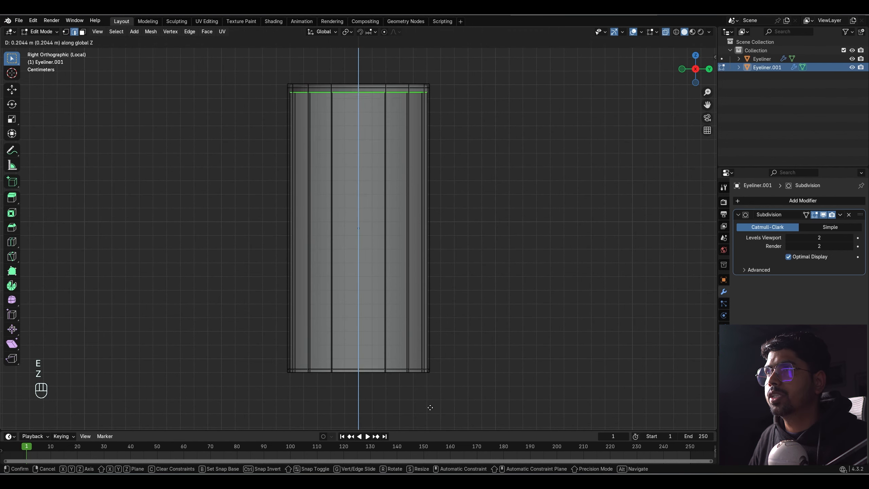
pyautogui.click(431, 404)
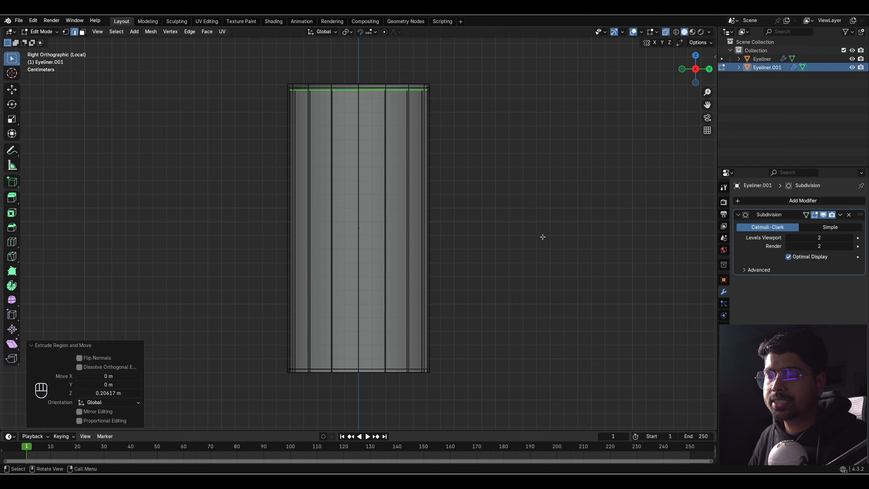
# Scale the extruded loop inside the cap to 0.956 and fill it with a face.
pyautogui.press('s')
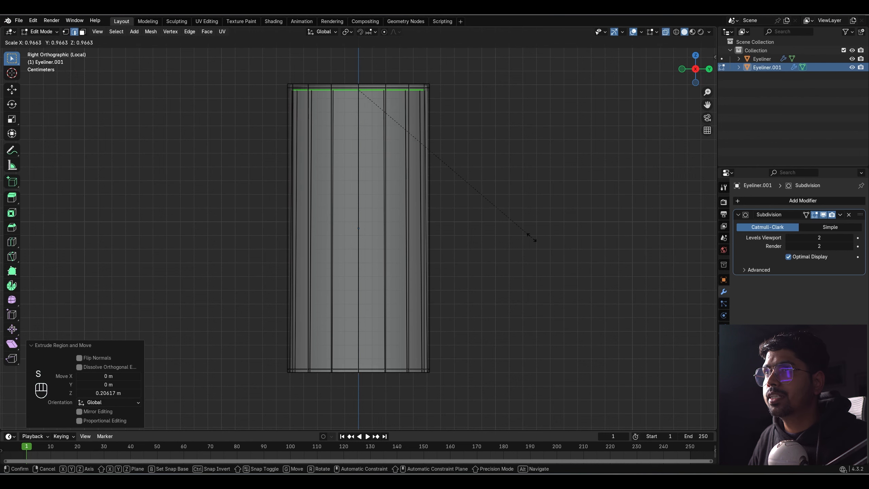
pyautogui.click(529, 237)
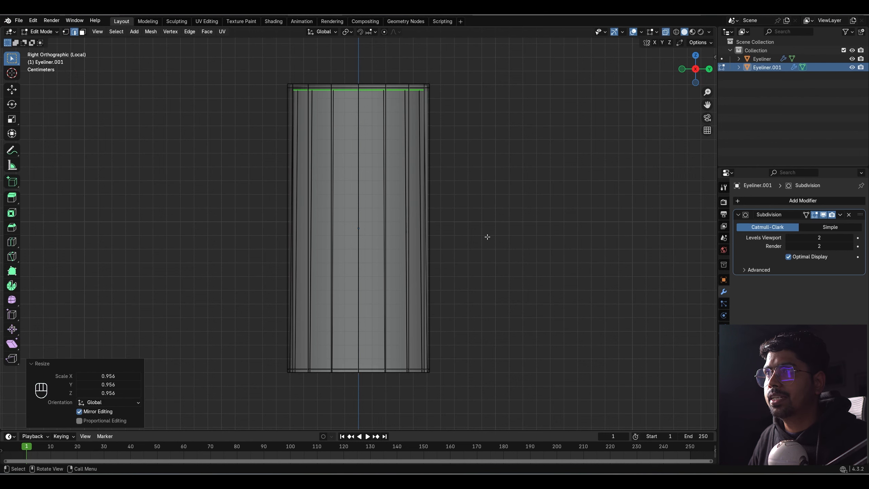
pyautogui.press('f')
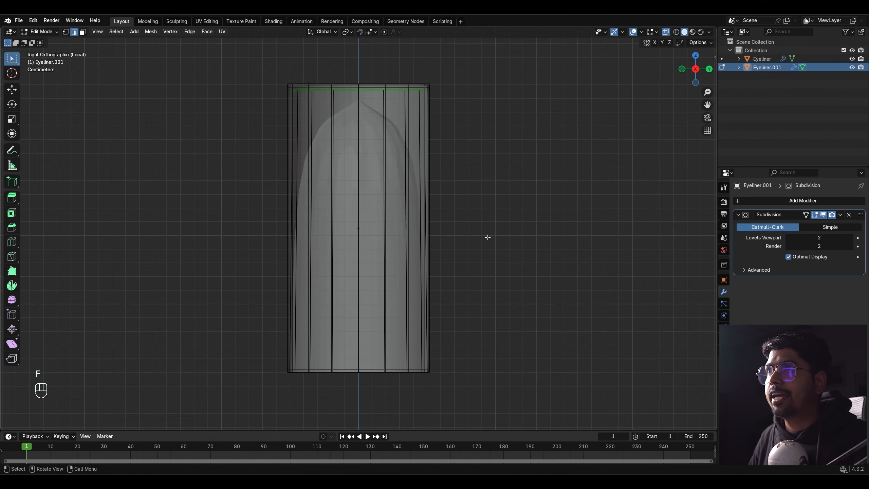
# Add a supporting edge loop around the cap's inner wall, slid up close to the inner top face.
pyautogui.hotkey('ctrl', 'r')
pyautogui.click(427, 227)
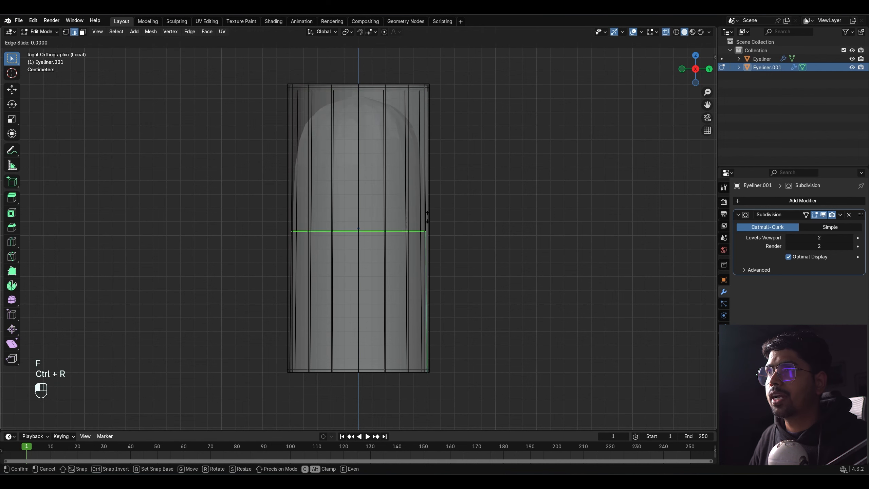
pyautogui.click(434, 84)
pyautogui.press('Tab')
pyautogui.moveTo(457, 109); pyautogui.dragTo(476, 260, button='middle')
pyautogui.click(436, 286)
pyautogui.scroll(-2, 429, 288)
pyautogui.moveTo(424, 289); pyautogui.dragTo(395, 266, button='middle')
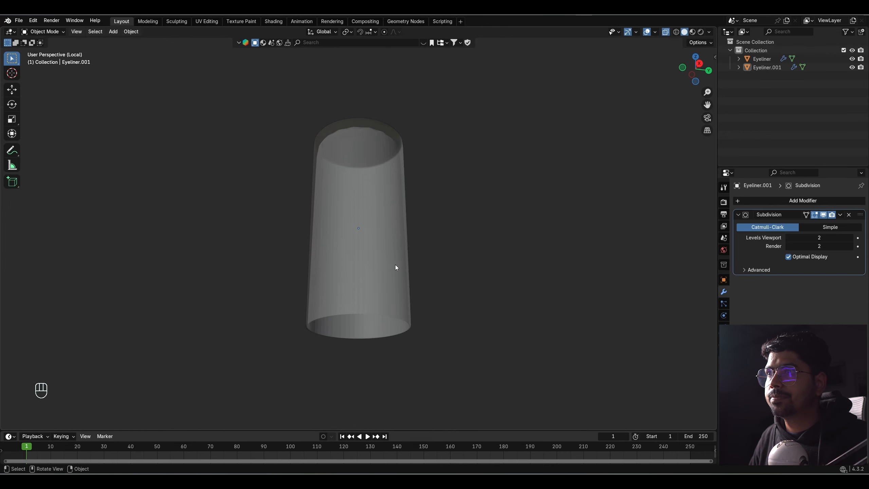
# Shade the cap smooth, and bring the pencil body back into view with X-ray off.
pyautogui.click(395, 265)
pyautogui.rightClick(395, 265)
pyautogui.click(389, 228)
pyautogui.click(663, 91)
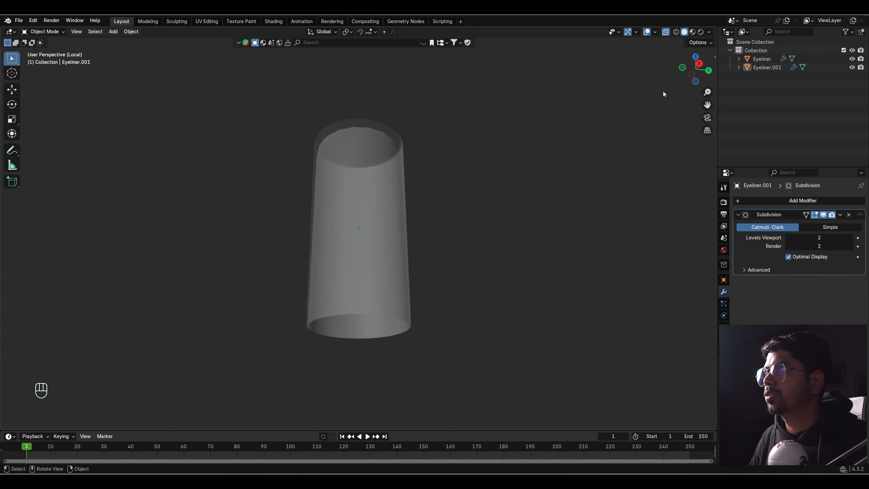
pyautogui.press('KP_Divide')
pyautogui.scroll(-2, 564, 240)
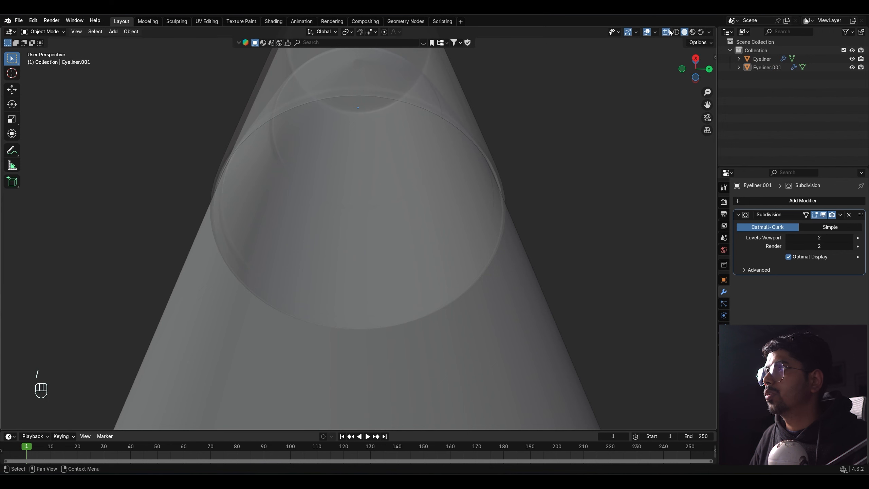
pyautogui.scroll(-4, 550, 198)
pyautogui.scroll(-5, 551, 239)
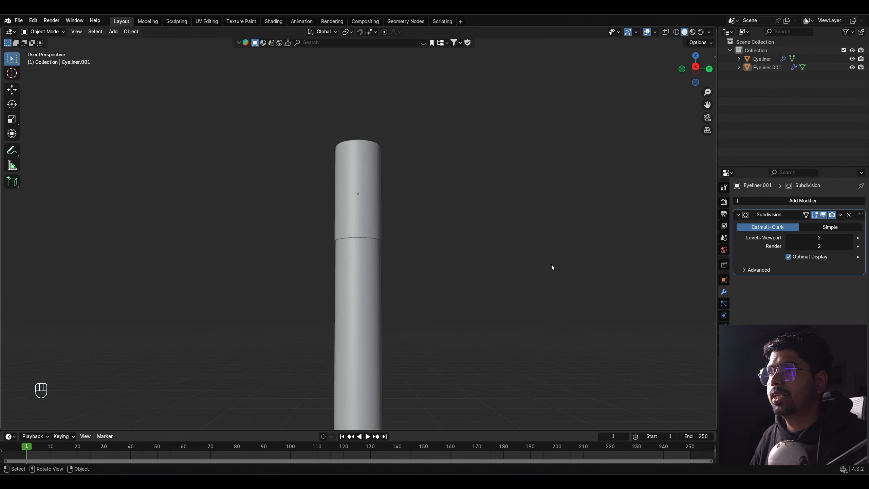
pyautogui.moveTo(551, 266); pyautogui.dragTo(525, 321, button='middle')
# Rename the Eyeliner.001 object as Cap.
pyautogui.click(383, 310)
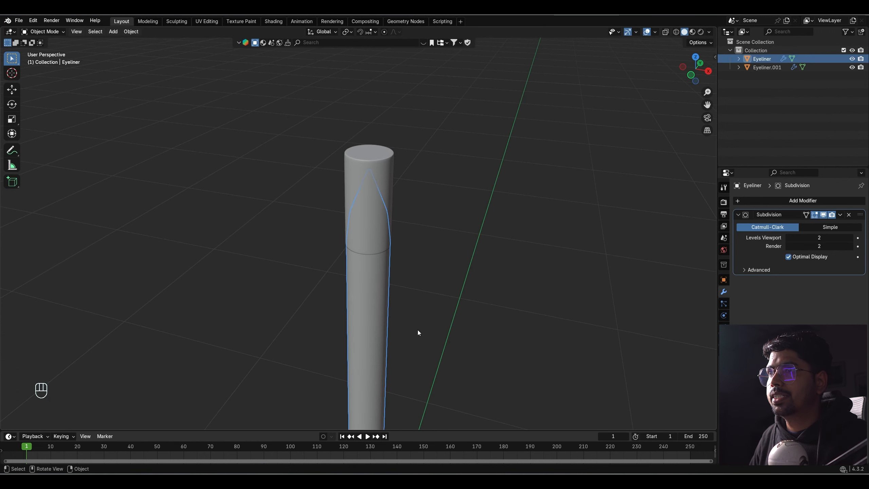
pyautogui.keyDown('shift'); pyautogui.moveTo(434, 330); pyautogui.dragTo(382, 244, button='middle'); pyautogui.keyUp('shift')
pyautogui.keyDown('shift'); pyautogui.scroll(-3, 428, 252); pyautogui.keyUp('shift')
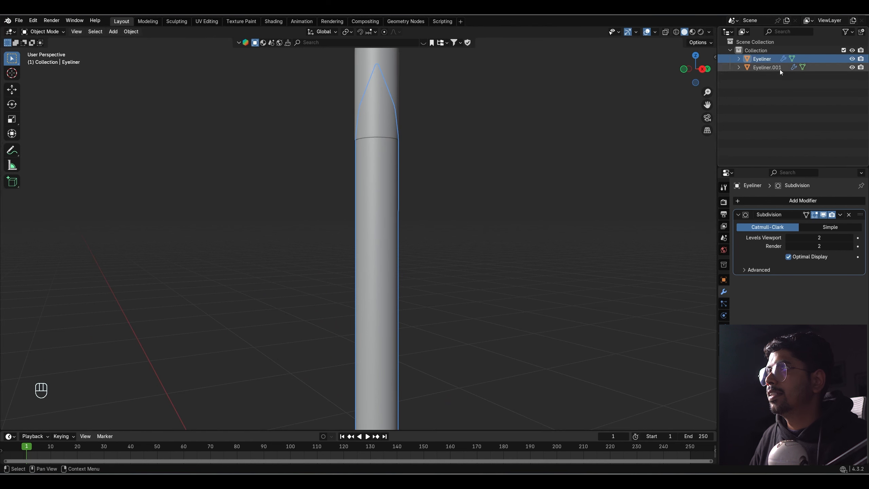
pyautogui.click(763, 67)
pyautogui.doubleClick(763, 66)
pyautogui.write('Cap')
pyautogui.press('Return')
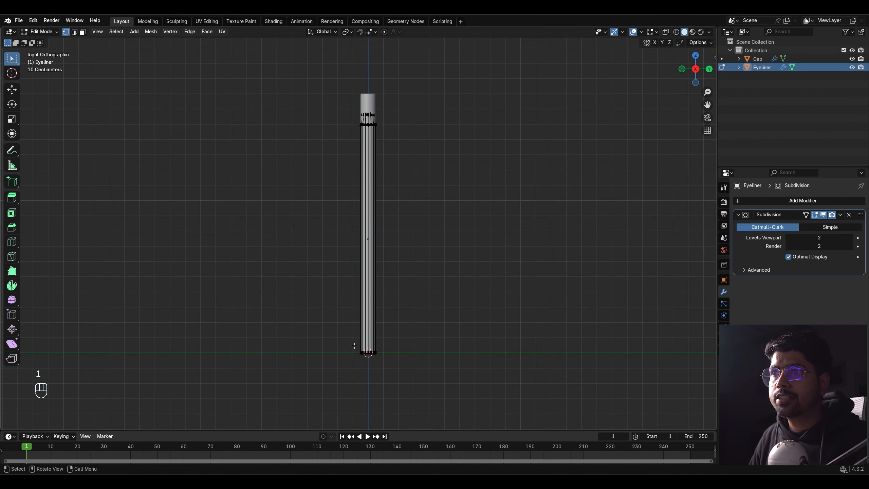
# Try to move the bottom vertices of the pencil body up along Z.
pyautogui.moveTo(311, 325); pyautogui.dragTo(486, 409)
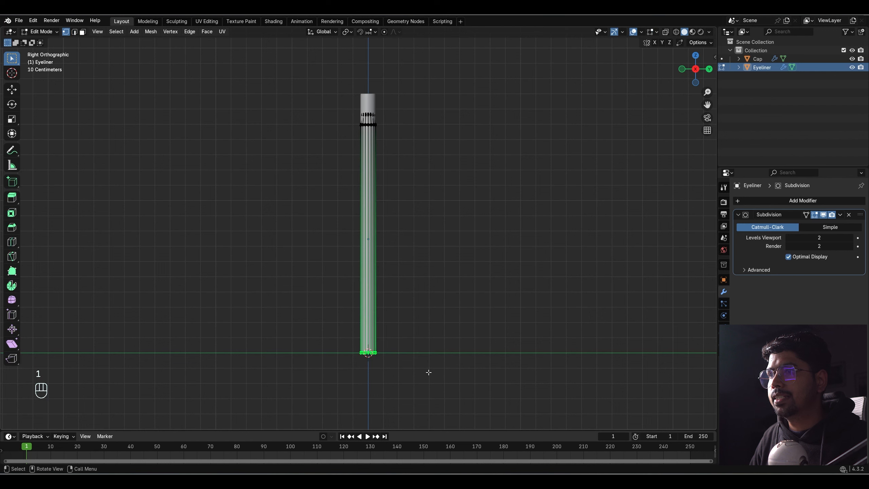
pyautogui.press('g')
pyautogui.press('z')
pyautogui.click(430, 290)
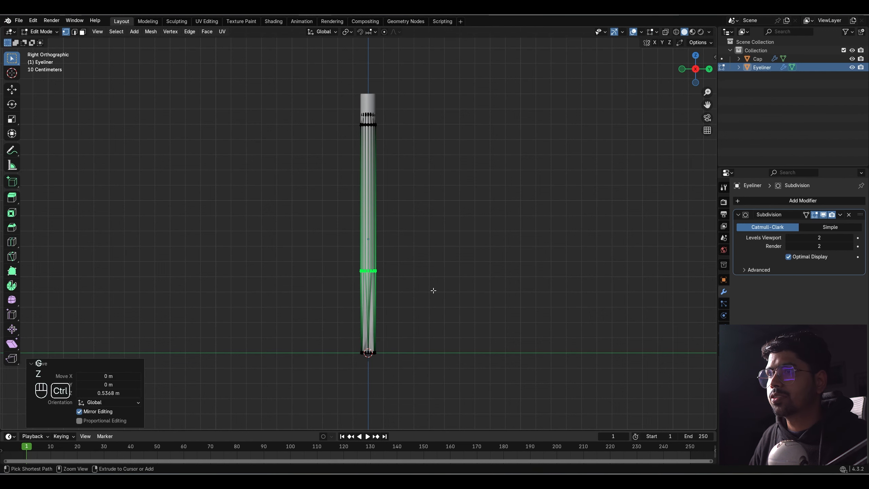
pyautogui.hotkey('ctrl', 'z')
# Turn on X-ray and shorten the pencil body by moving all its bottom vertices up along Z by about 0.4 m.
pyautogui.click(665, 32)
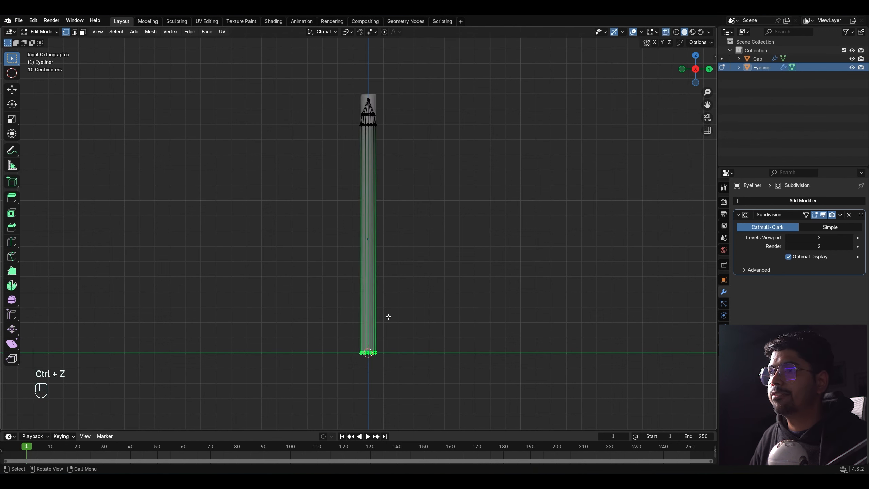
pyautogui.press('g')
pyautogui.press('z')
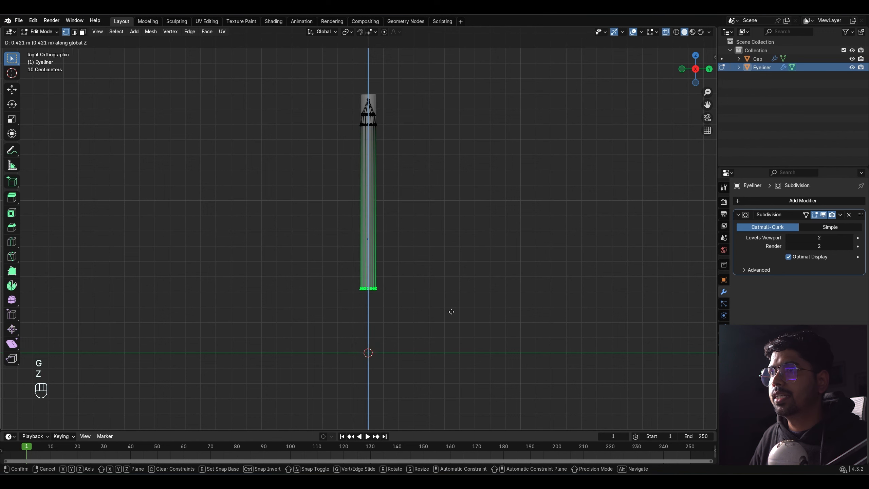
pyautogui.click(451, 313)
pyautogui.press('Tab')
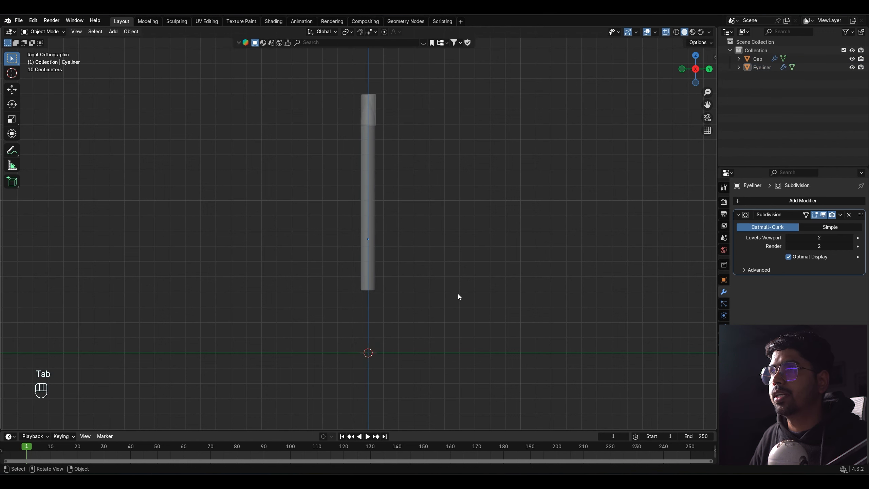
# Move the pencil body and cap together down along Z by about 0.4 m so the base sits on the ground line.
pyautogui.press('KP_Decimal')
pyautogui.press('KP_1')
pyautogui.moveTo(364, 320); pyautogui.dragTo(369, 290, button='middle')
pyautogui.press('KP_1')
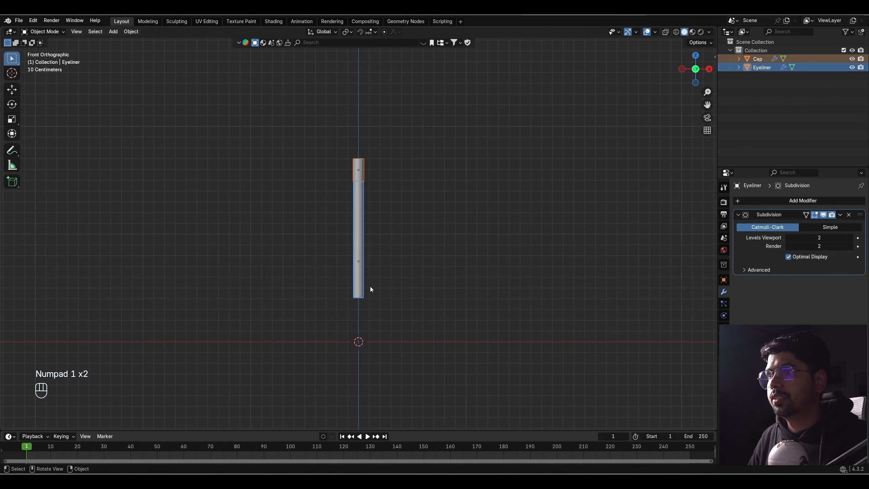
pyautogui.press('g')
pyautogui.press('z')
pyautogui.click(370, 329)
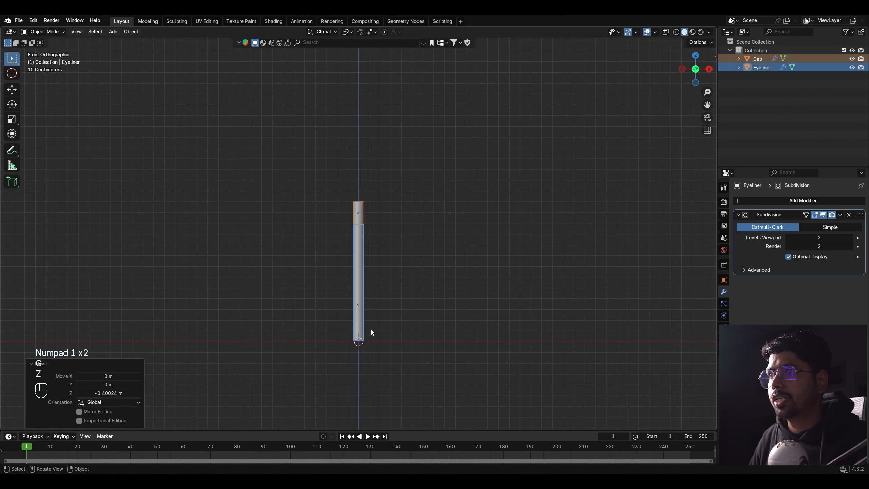
pyautogui.scroll(6, 384, 326)
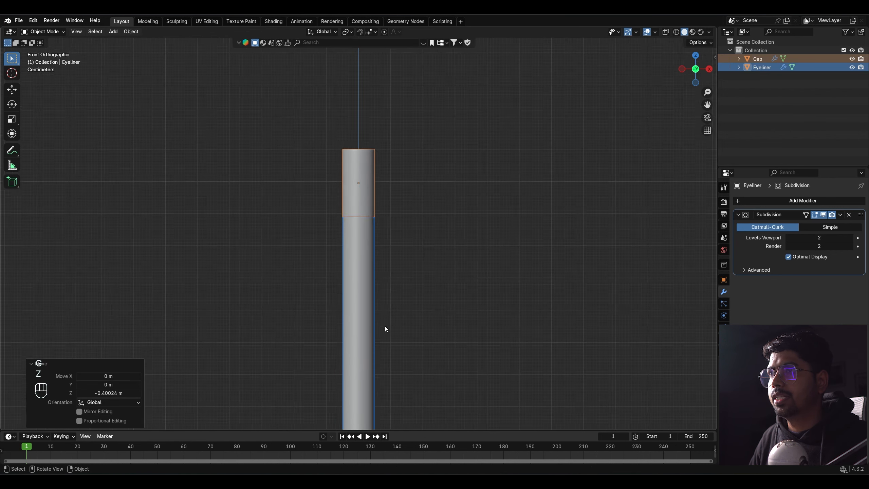
pyautogui.click(406, 296)
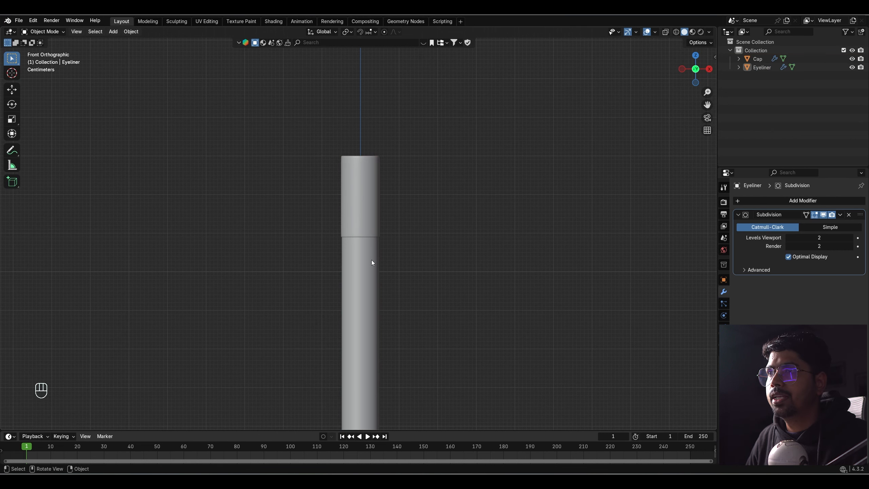
# Hide the cap and snap the 3D cursor to the end face at the pencil's tip.
pyautogui.click(356, 221)
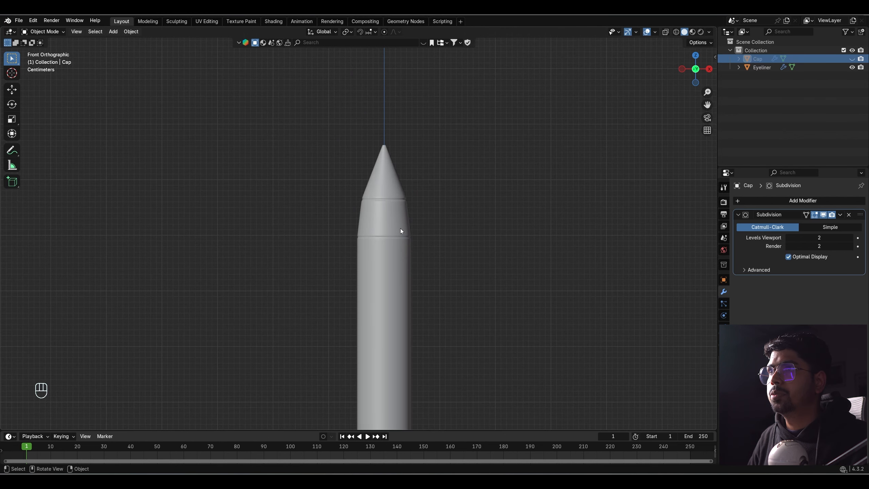
pyautogui.click(400, 228)
pyautogui.press('Tab')
pyautogui.moveTo(398, 185); pyautogui.dragTo(424, 233, button='middle')
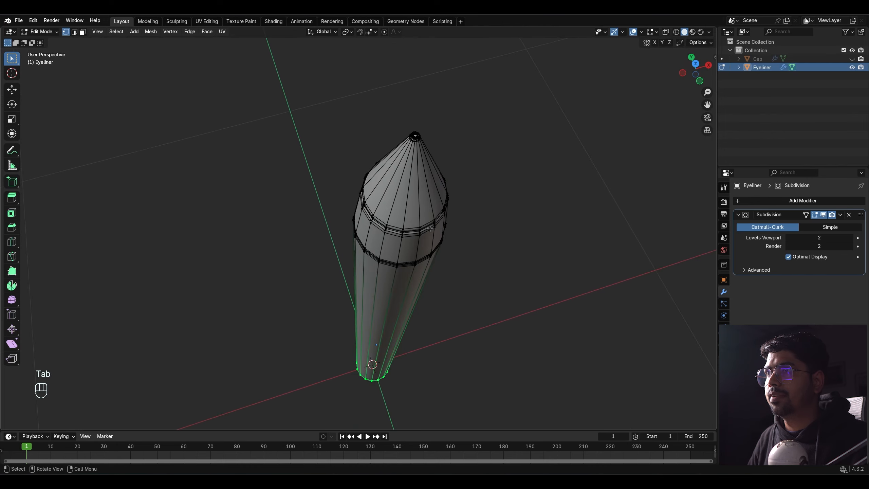
pyautogui.scroll(4, 442, 191)
pyautogui.keyDown('shift'); pyautogui.moveTo(442, 191); pyautogui.dragTo(404, 290, button='middle'); pyautogui.keyUp('shift')
pyautogui.press('3')
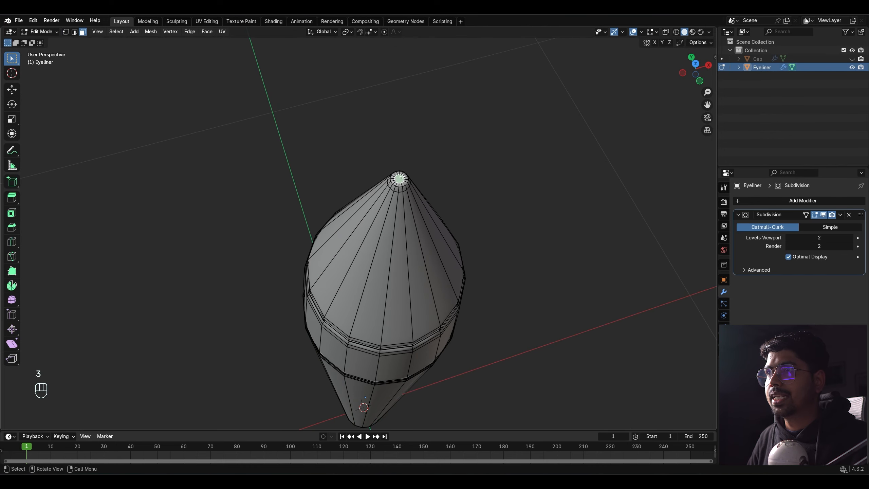
pyautogui.hotkey('shift', 's')
pyautogui.click(416, 229)
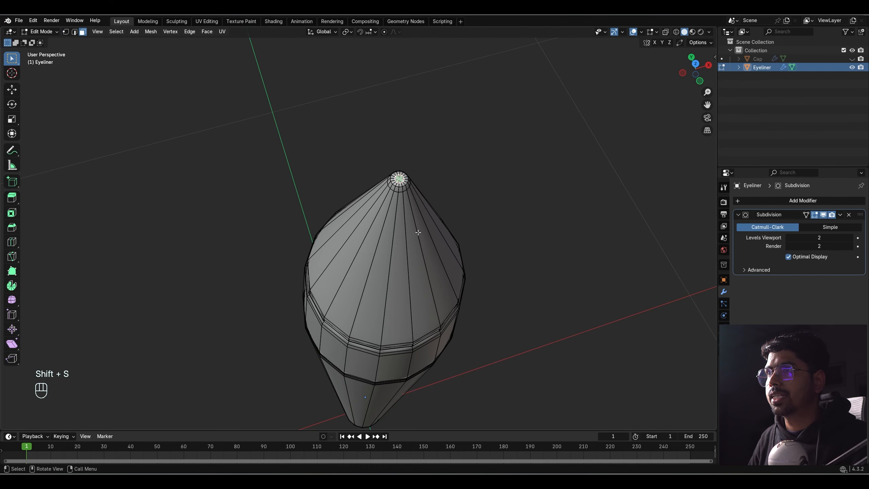
# Set the pencil body's origin to the 3D cursor at the tip.
pyautogui.press('Tab')
pyautogui.scroll(5, 419, 228)
pyautogui.rightClick(419, 190)
pyautogui.moveTo(384, 225)
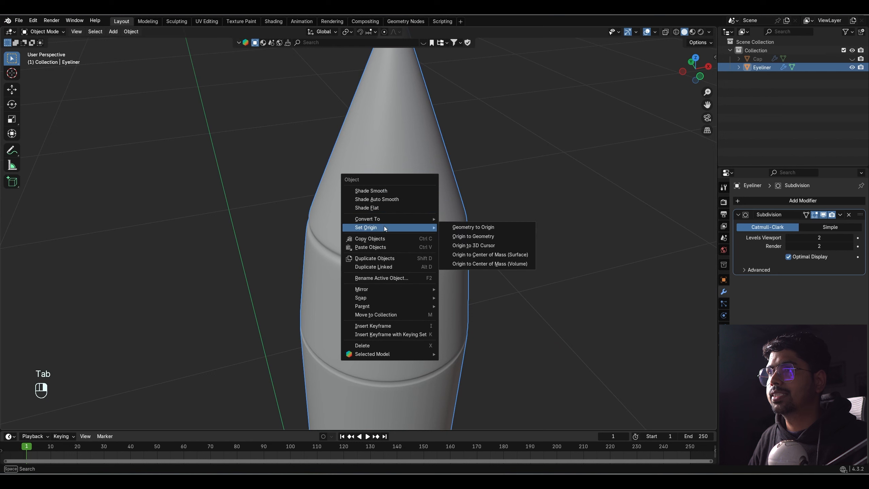
pyautogui.click(489, 245)
pyautogui.scroll(-3, 478, 245)
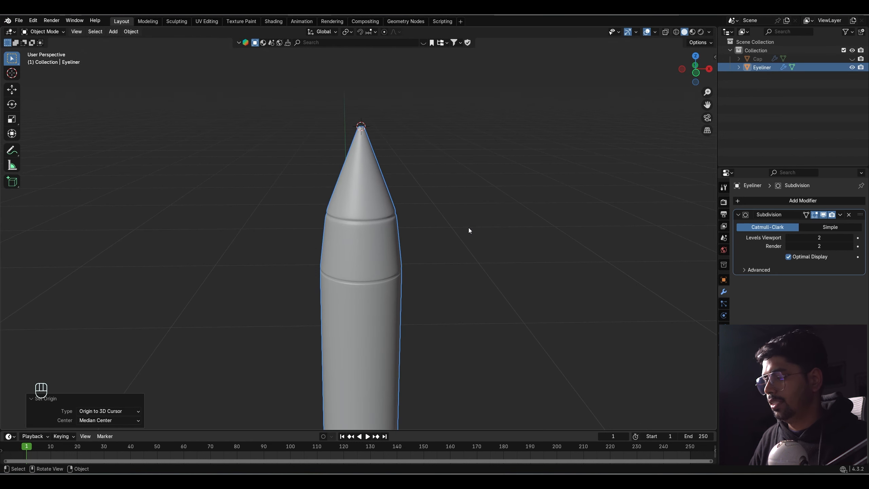
# Activate the Move tool in the right side view and try shifting the pencil body along Z.
pyautogui.press('KP_3')
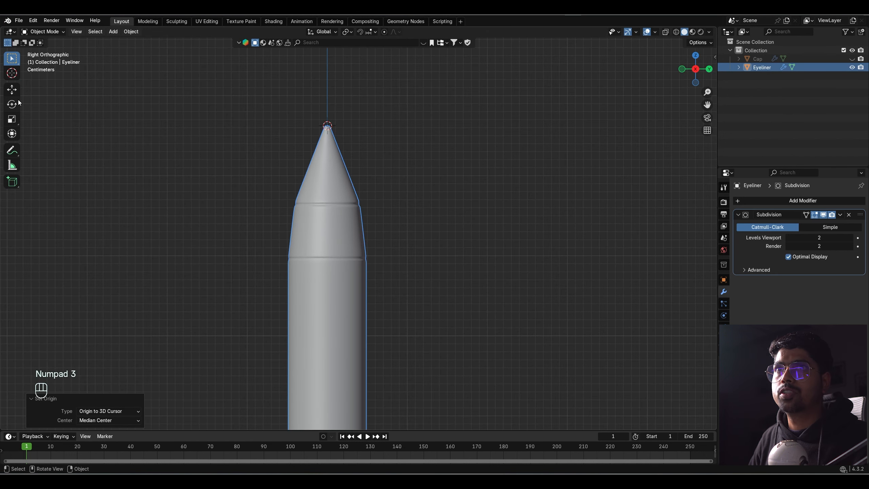
pyautogui.click(11, 89)
pyautogui.moveTo(327, 90); pyautogui.dragTo(352, 156)
pyautogui.hotkey('ctrl', 'z')
pyautogui.scroll(-5, 355, 194)
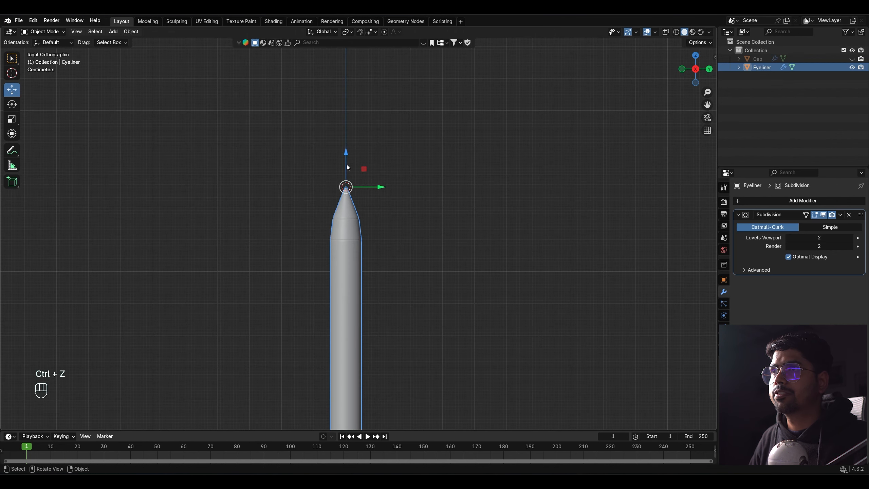
# Apply the pencil body's Subdivision modifier.
pyautogui.scroll(4, 457, 220)
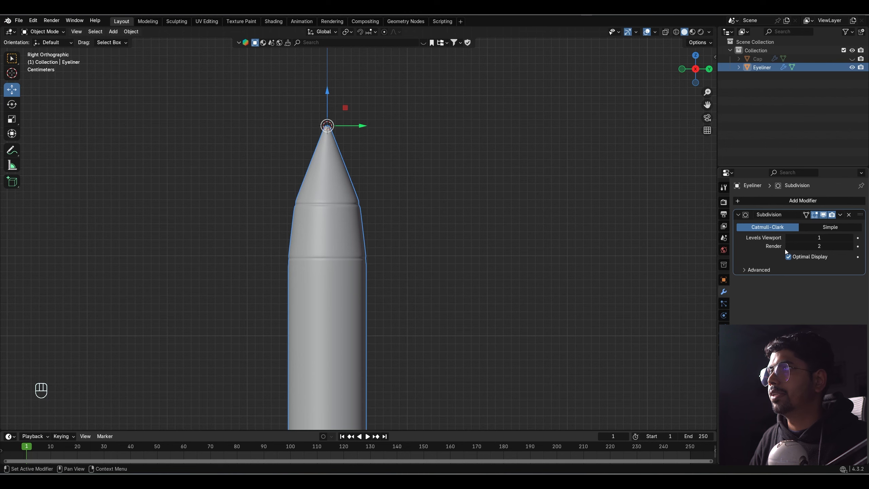
pyautogui.click(840, 214)
pyautogui.click(834, 226)
pyautogui.click(388, 284)
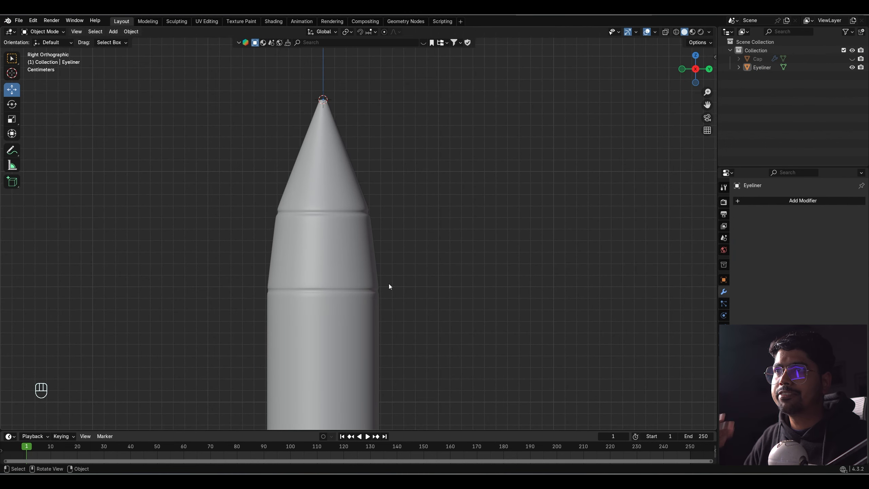
pyautogui.click(307, 263)
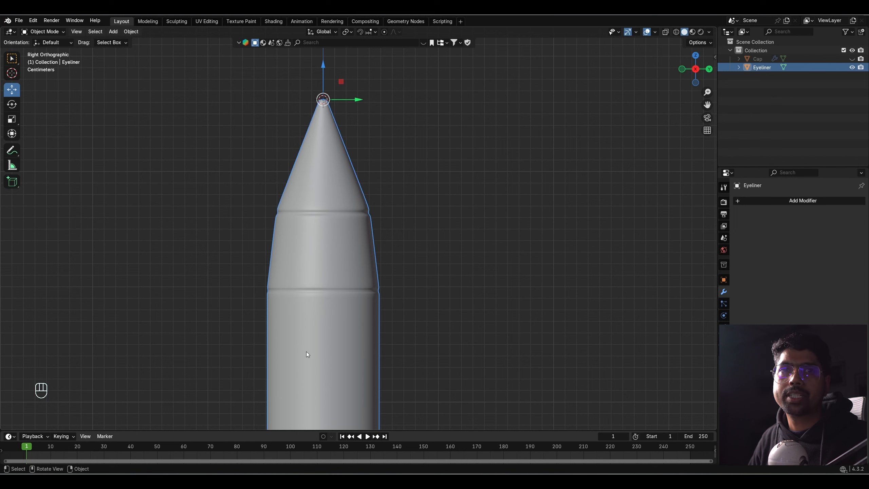
pyautogui.scroll(-3, 462, 347)
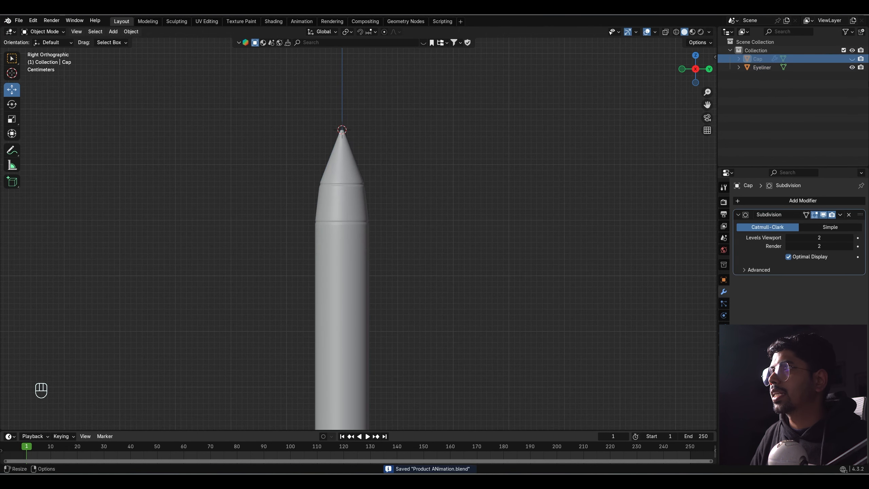
# Hide the pencil body, show the cap and apply the cap's Subdivision modifier.
pyautogui.click(852, 68)
pyautogui.click(852, 59)
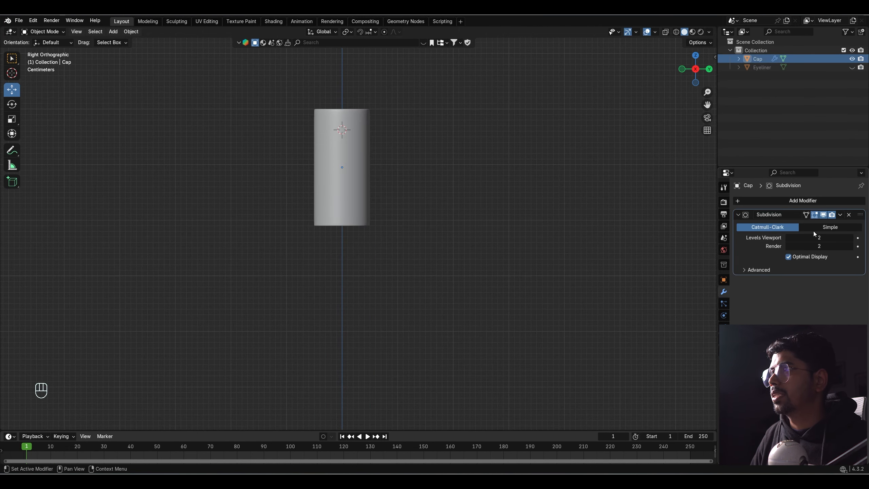
pyautogui.click(840, 215)
pyautogui.click(825, 223)
pyautogui.moveTo(377, 212); pyautogui.dragTo(397, 193, button='middle')
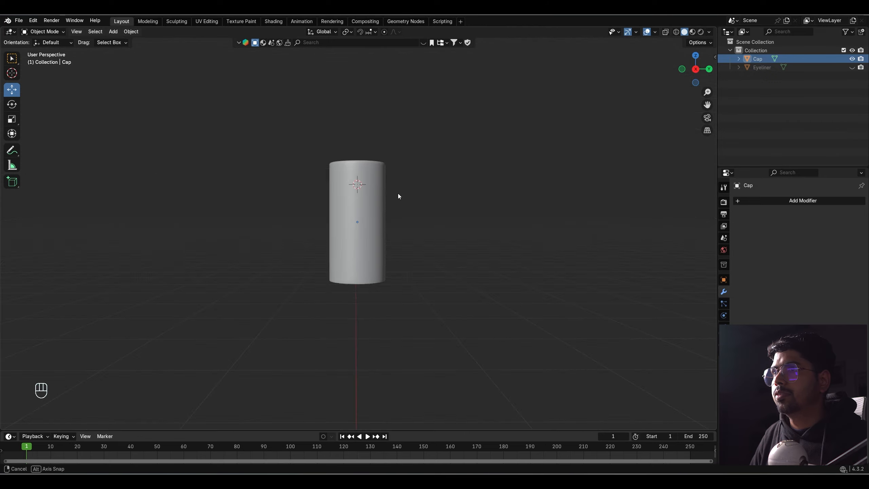
# Snap the 3D cursor to the centre vertex of the cap's top face in Edit Mode.
pyautogui.click(364, 190)
pyautogui.press('Tab')
pyautogui.scroll(4, 397, 243)
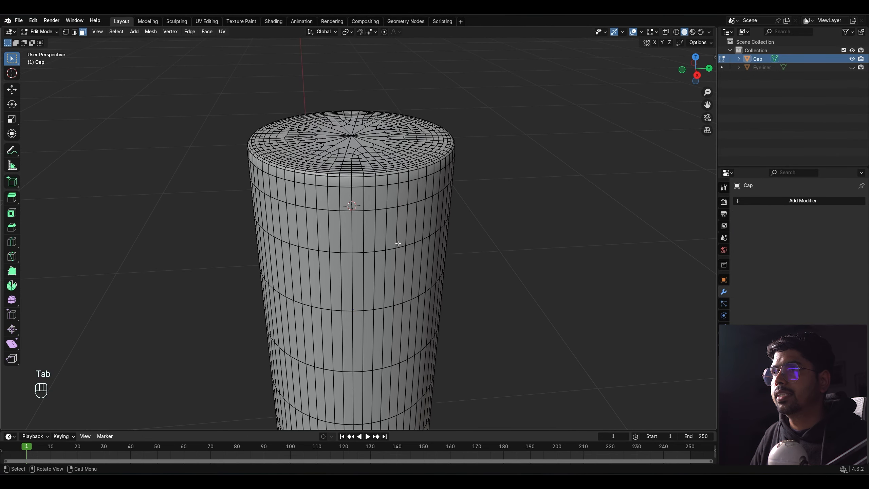
pyautogui.click(352, 135)
pyautogui.press('1')
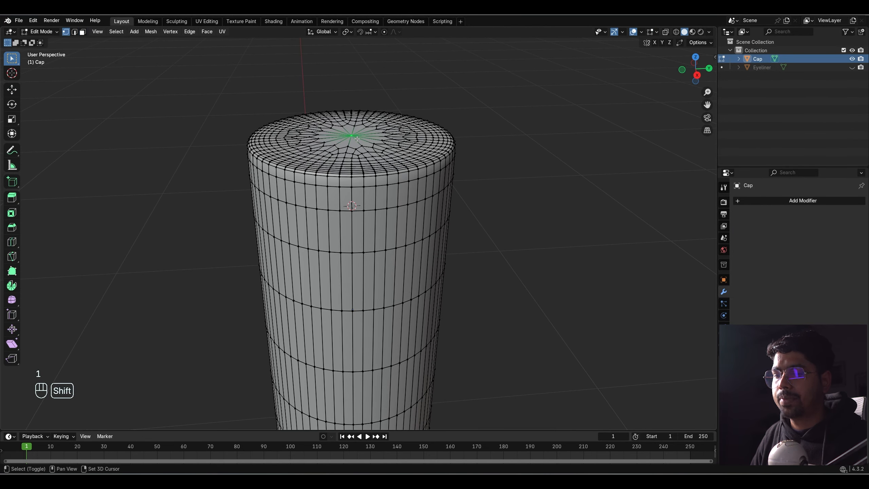
pyautogui.hotkey('shift', 's')
pyautogui.click(357, 191)
# Set the cap's origin to the 3D cursor at its top centre in Object Mode.
pyautogui.press('Tab')
pyautogui.rightClick(363, 179)
pyautogui.moveTo(363, 175)
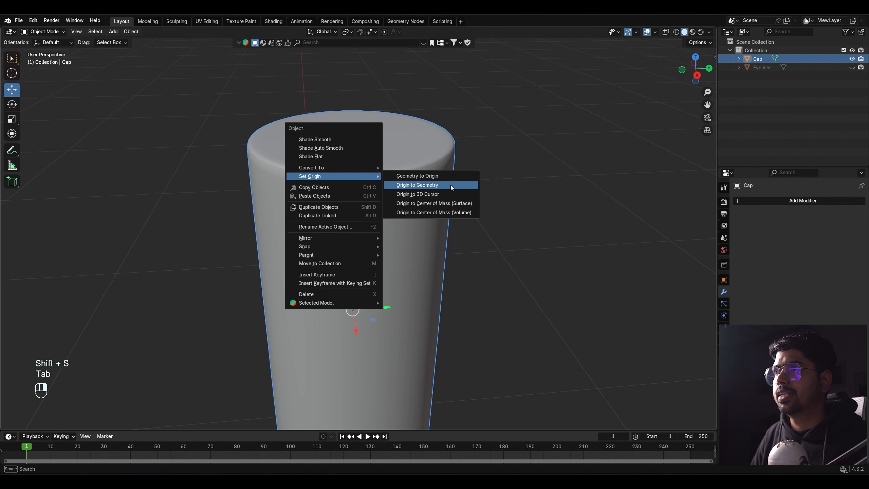
pyautogui.click(452, 198)
pyautogui.scroll(-4, 429, 230)
pyautogui.moveTo(429, 230); pyautogui.dragTo(419, 220, button='middle')
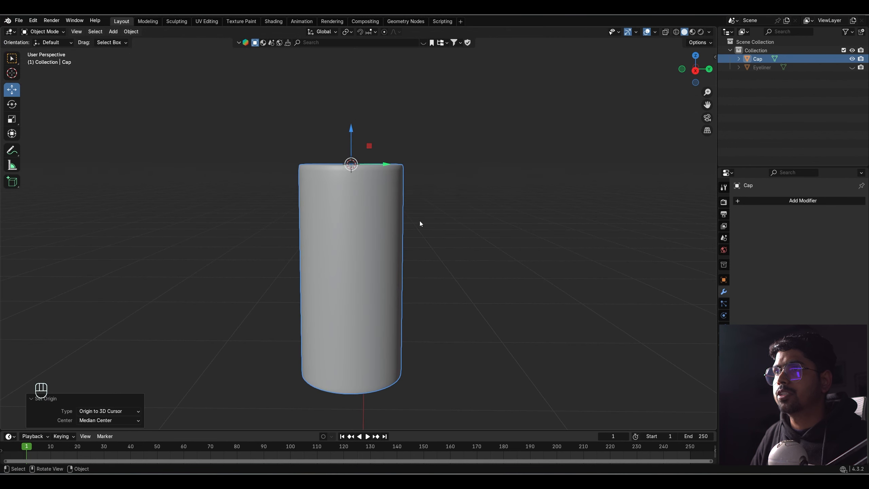
pyautogui.press('KP_3')
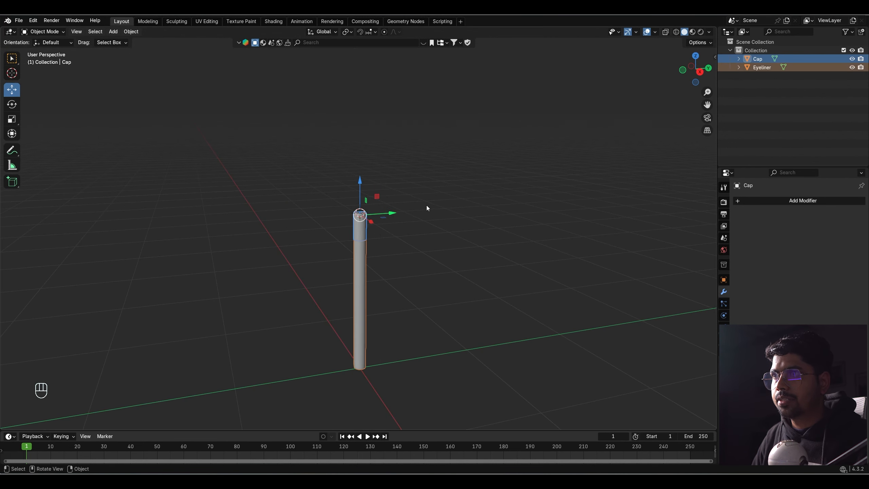
# Move the cap and pencil body together along Y by about 1.72 m and save the file.
pyautogui.press('g')
pyautogui.press('y')
pyautogui.click(436, 324)
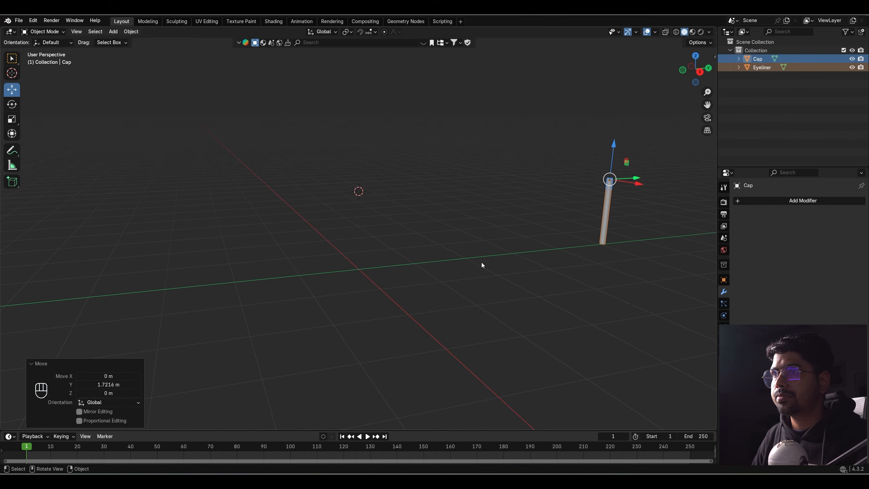
pyautogui.hotkey('ctrl', 's')
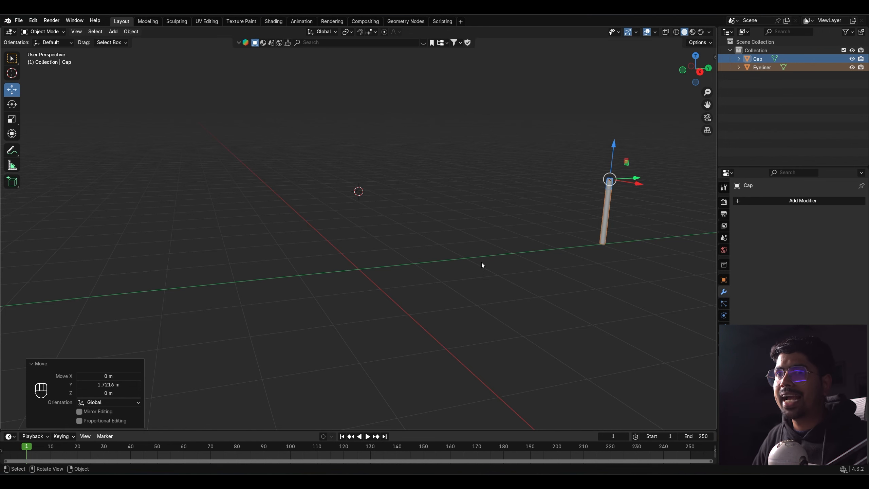
pyautogui.click(122, 364)
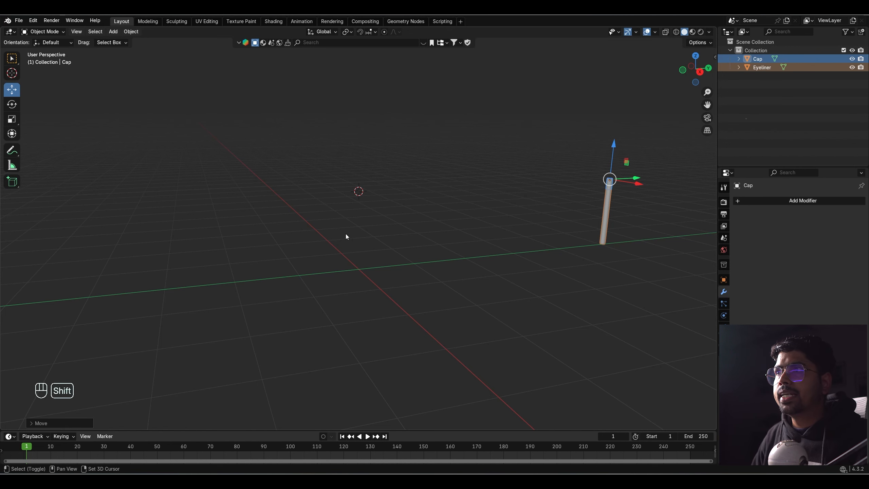
pyautogui.moveTo(346, 236); pyautogui.dragTo(415, 253, button='middle')
pyautogui.hotkey('ctrl', 's')
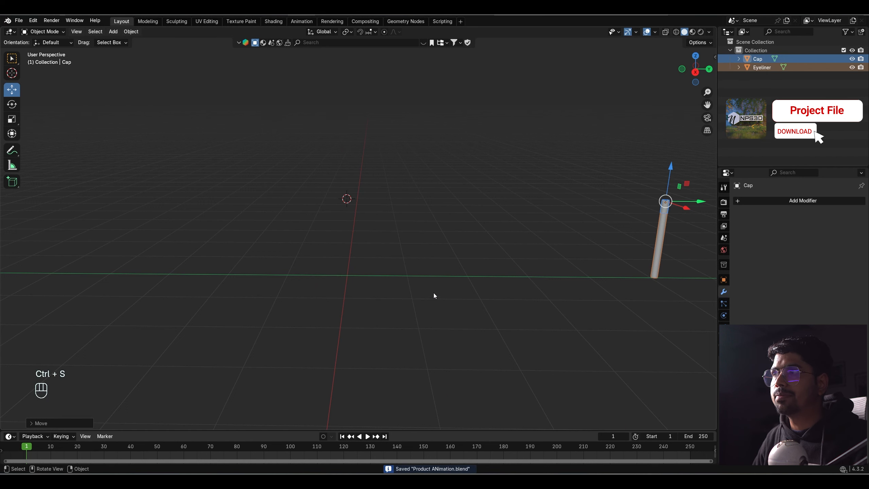
# Reset the 3D cursor to the world origin and add a mesh circle there.
pyautogui.hotkey('ctrl', 'z')
pyautogui.hotkey('shift', 's')
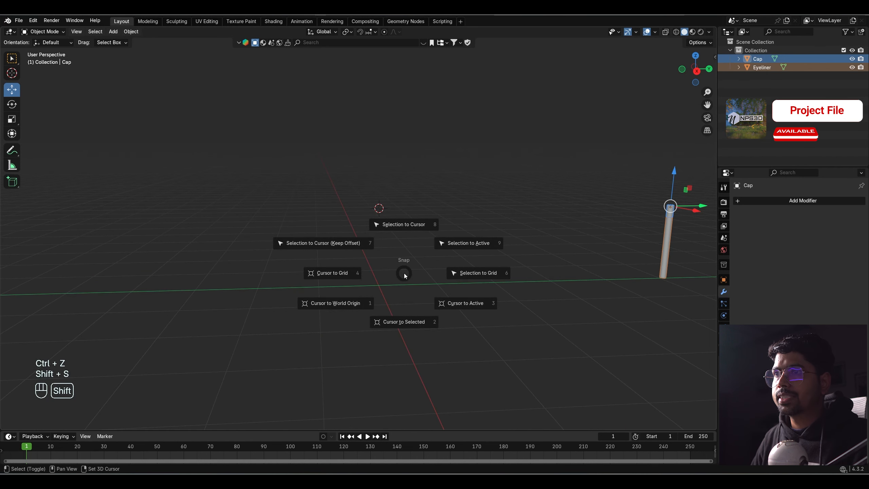
pyautogui.click(359, 302)
pyautogui.hotkey('shift', 'a')
pyautogui.moveTo(409, 253)
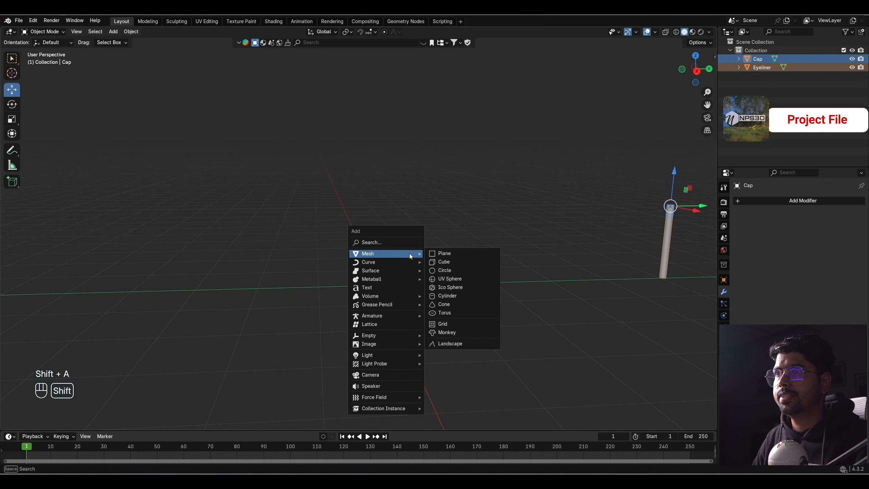
pyautogui.click(452, 270)
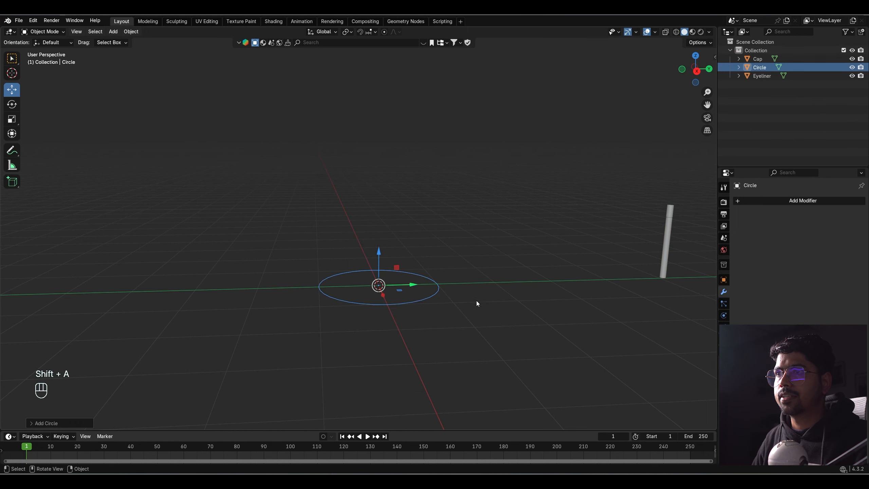
# Inspect the new circle's vertices in Edit Mode and return to Object Mode.
pyautogui.moveTo(477, 301); pyautogui.dragTo(621, 109, button='middle')
pyautogui.press('Tab')
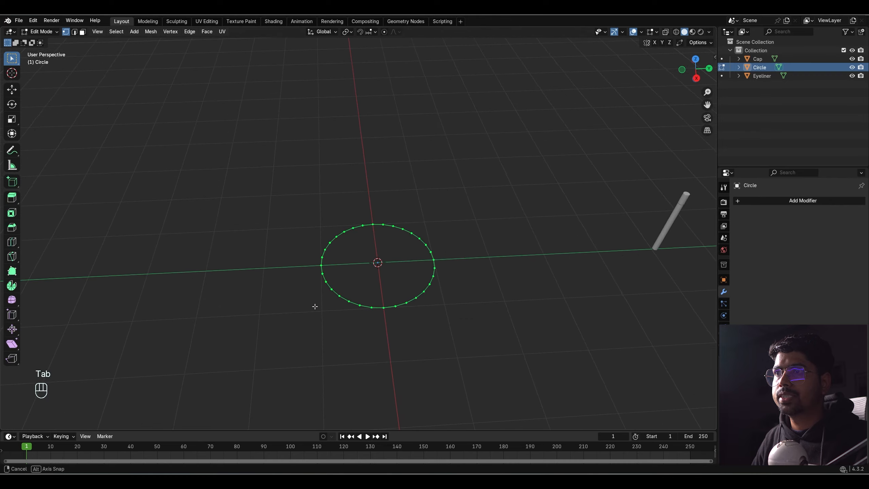
pyautogui.moveTo(314, 305); pyautogui.dragTo(406, 195, button='middle')
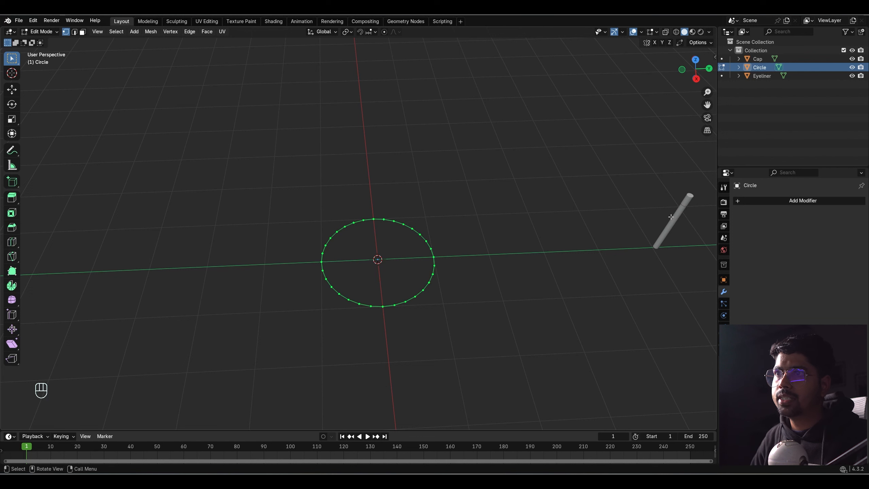
pyautogui.click(352, 213)
pyautogui.press('Tab')
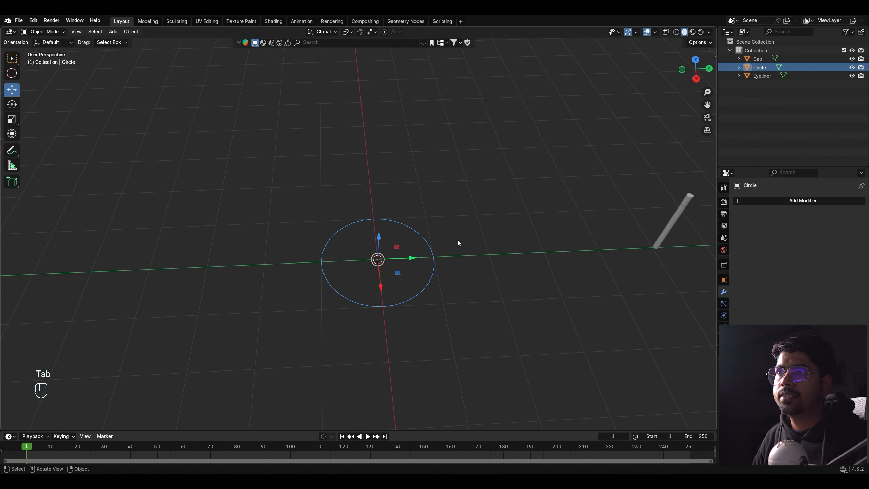
# Enlarge the timeline area, switch it to the Geometry Node Editor and hide its sidebar.
pyautogui.moveTo(457, 239); pyautogui.dragTo(292, 430, button='middle')
pyautogui.moveTo(292, 430); pyautogui.dragTo(294, 278)
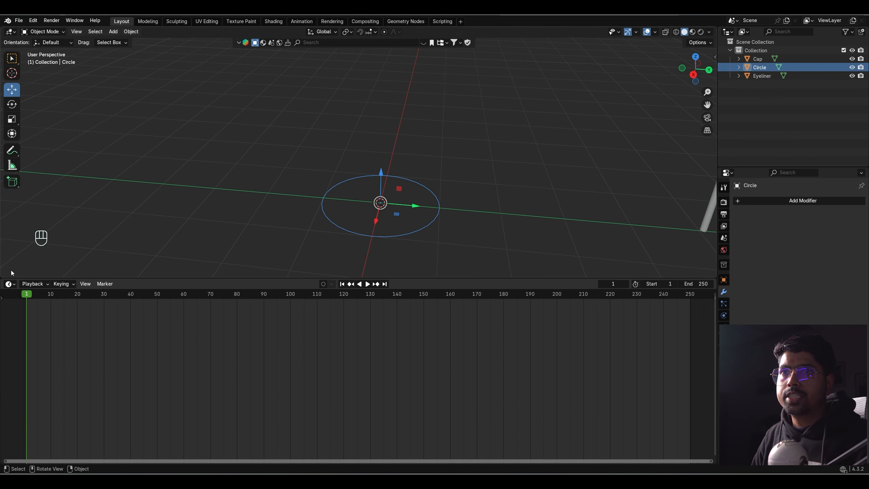
pyautogui.click(9, 283)
pyautogui.click(32, 352)
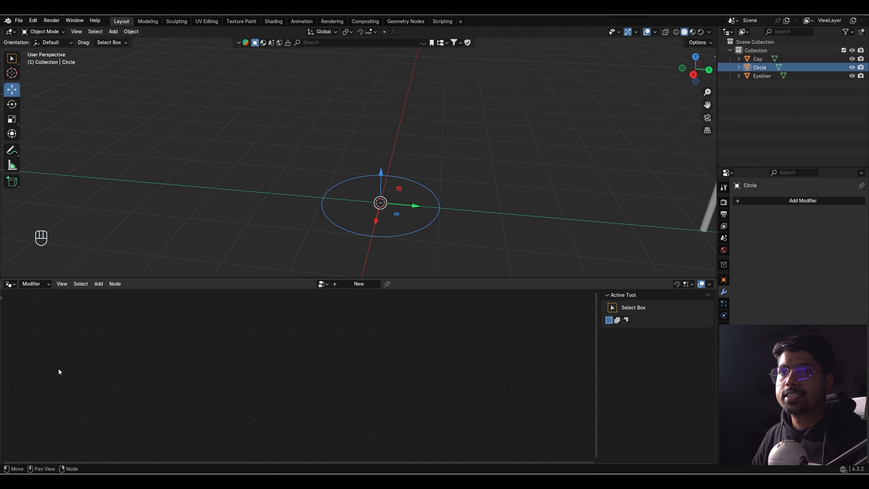
pyautogui.press('n')
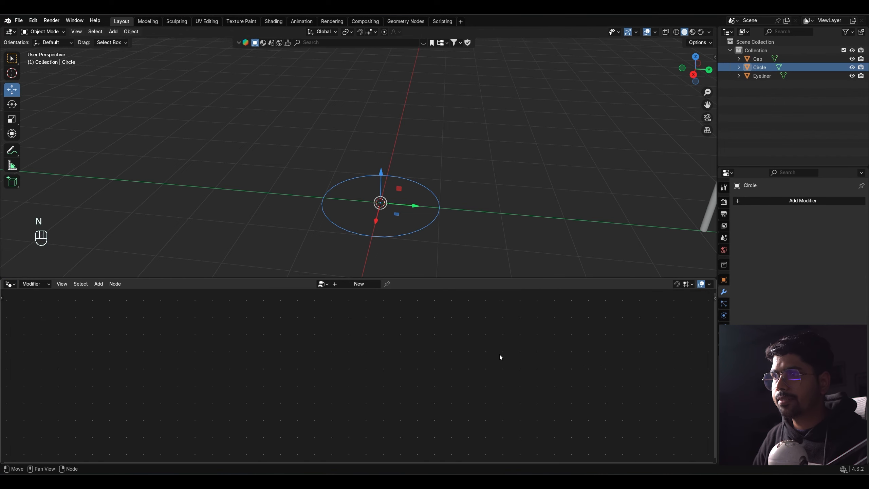
# Rename the circle as Eyeliner Geo and move it into a new collection named geo nodes.
pyautogui.press('Left')
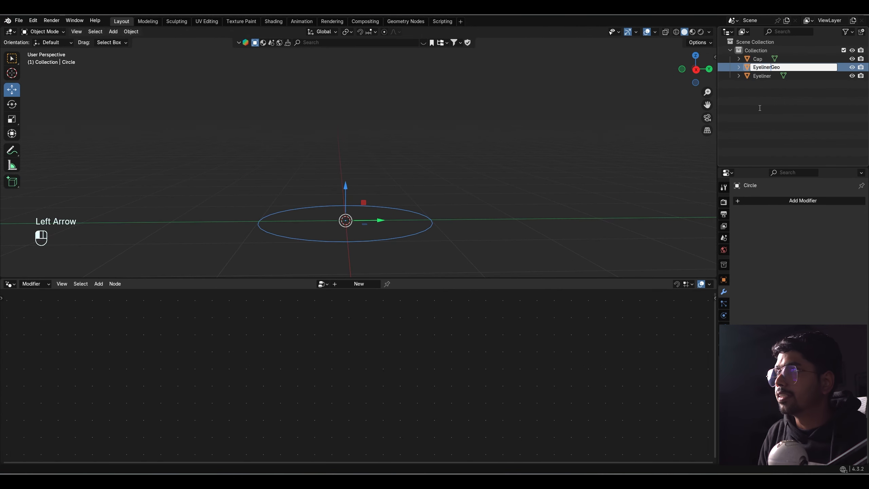
pyautogui.press('Return')
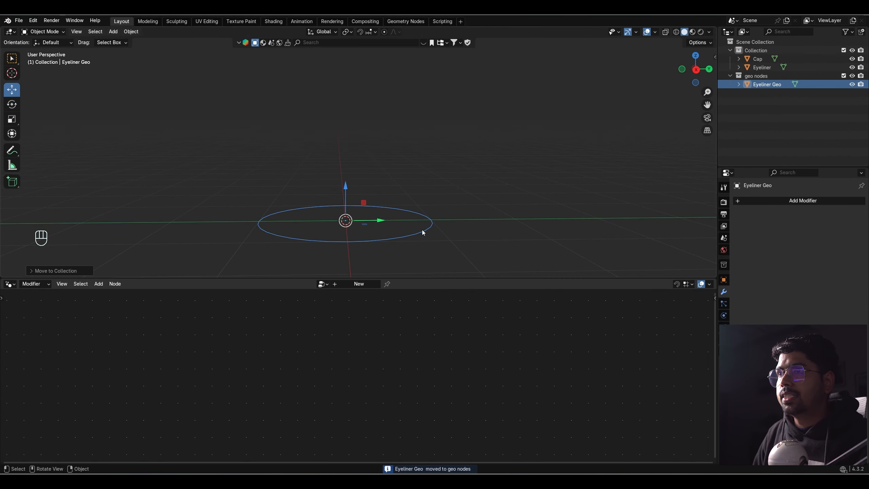
# Create a new geometry node tree on the Eyeliner Geo object.
pyautogui.click(348, 284)
pyautogui.scroll(5, 368, 348)
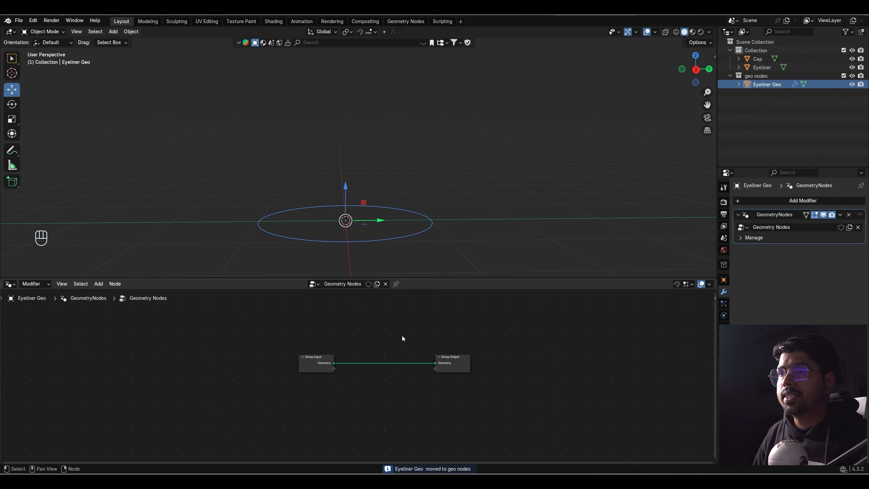
pyautogui.moveTo(368, 348); pyautogui.dragTo(372, 367, button='middle')
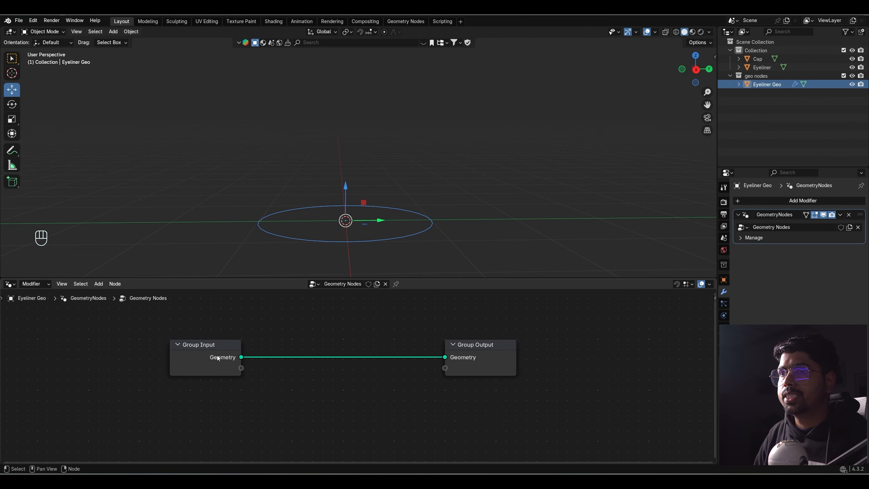
pyautogui.moveTo(314, 354); pyautogui.dragTo(355, 358, button='middle')
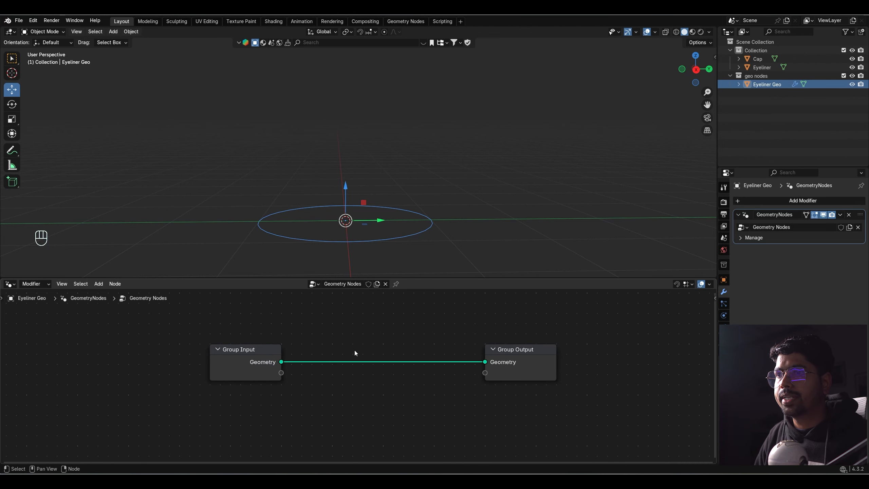
# Replace the Group Input node with a Mesh Circle node and connect its Mesh output to the Group Output's Geometry.
pyautogui.click(231, 362)
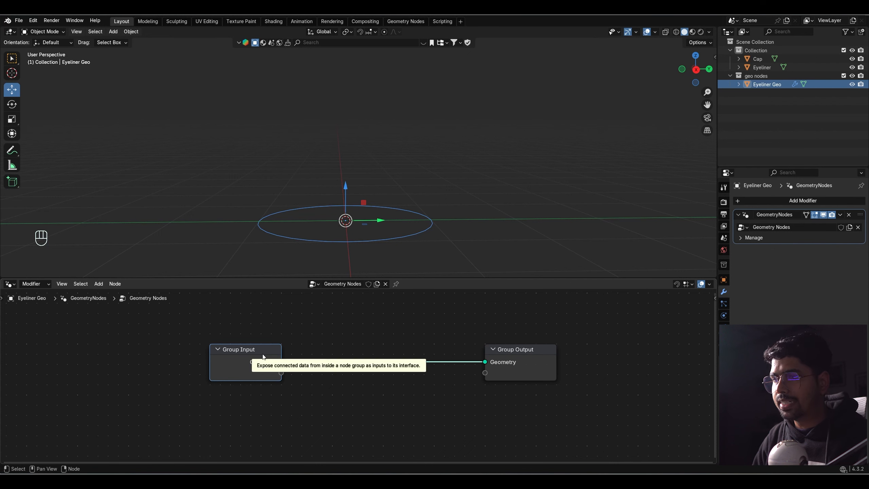
pyautogui.press('Delete')
pyautogui.hotkey('shift', 'a')
pyautogui.click(229, 284)
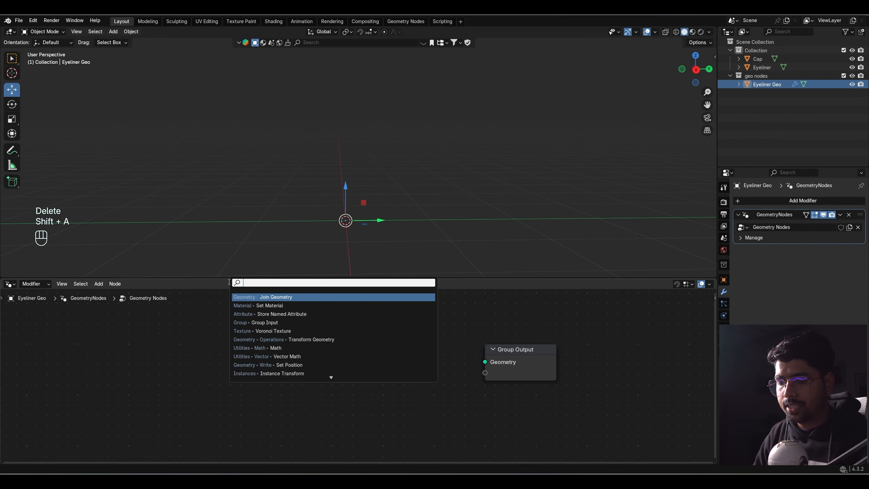
pyautogui.write('mesh c')
pyautogui.press('Return')
pyautogui.click(263, 331)
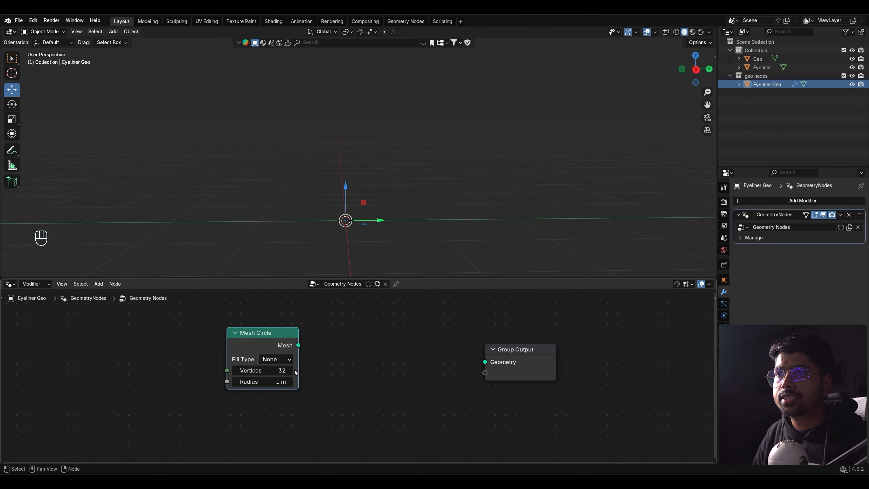
pyautogui.moveTo(298, 346); pyautogui.dragTo(484, 361)
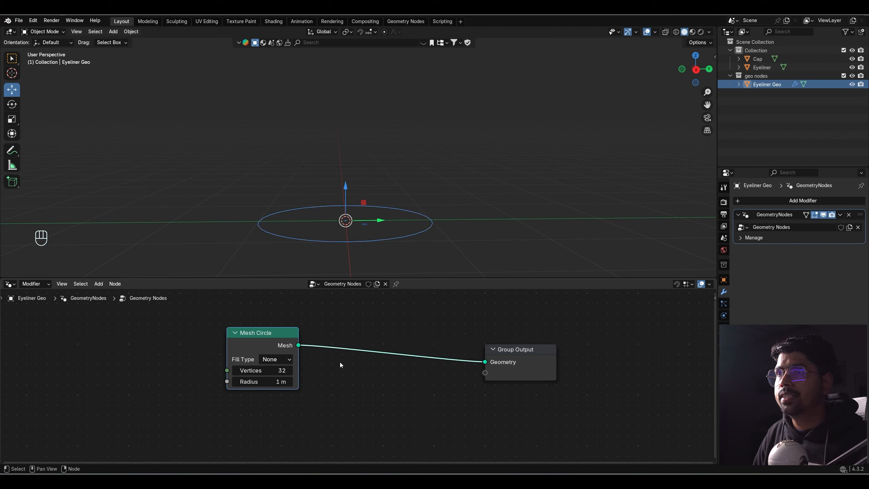
# Try different Vertices and Radius values on the Mesh Circle node, and restore 32 vertices and a 1 m radius.
pyautogui.moveTo(270, 350); pyautogui.dragTo(254, 384)
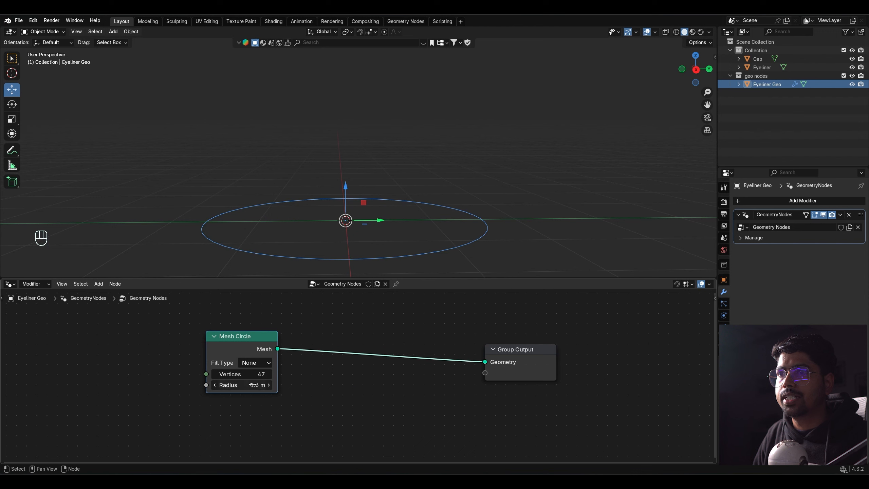
pyautogui.click(252, 374)
pyautogui.click(315, 383)
pyautogui.click(253, 385)
pyautogui.write('1')
pyautogui.click(320, 386)
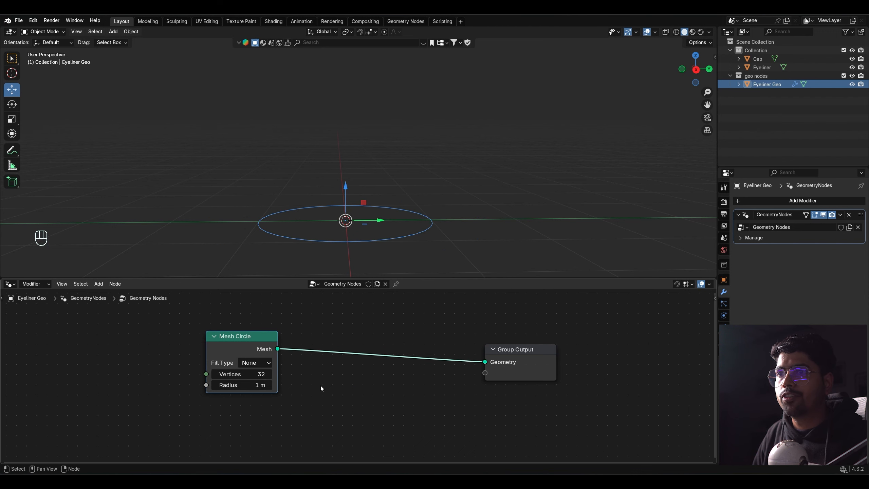
# Space out the existing nodes and insert a Mesh to Points node between Mesh Circle and Group Output.
pyautogui.moveTo(231, 346); pyautogui.dragTo(191, 349)
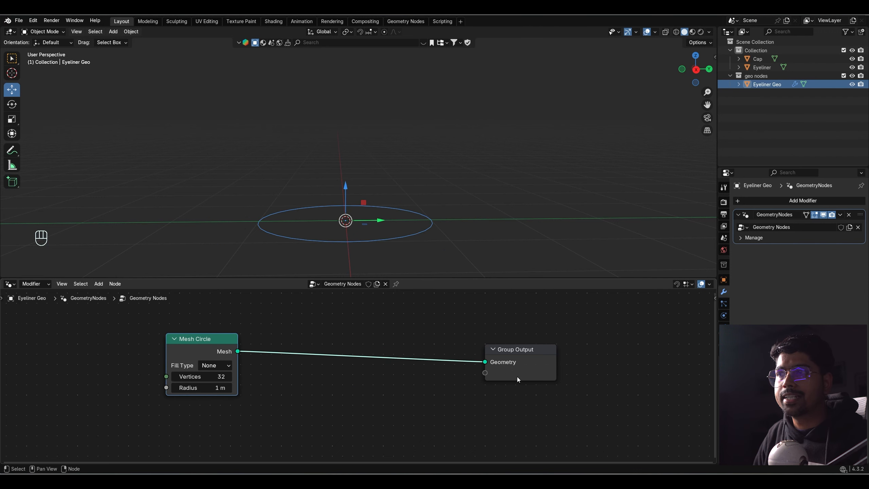
pyautogui.moveTo(541, 368); pyautogui.dragTo(586, 363)
pyautogui.moveTo(353, 324); pyautogui.dragTo(325, 327, button='middle')
pyautogui.hotkey('shift', 'a')
pyautogui.click(300, 297)
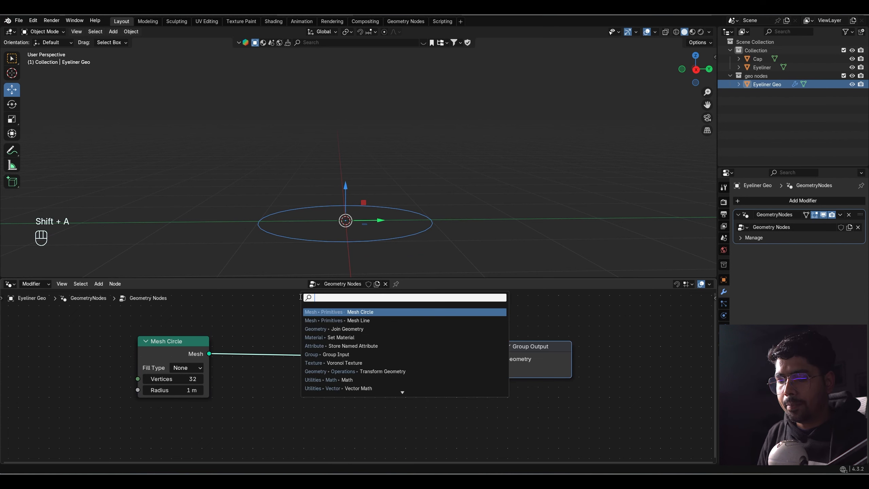
pyautogui.write('mesh topo')
pyautogui.press('Return')
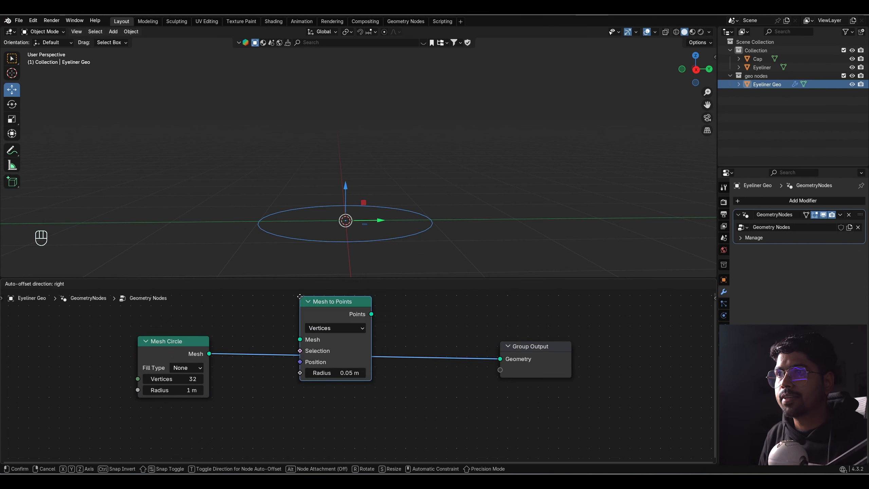
pyautogui.click(310, 328)
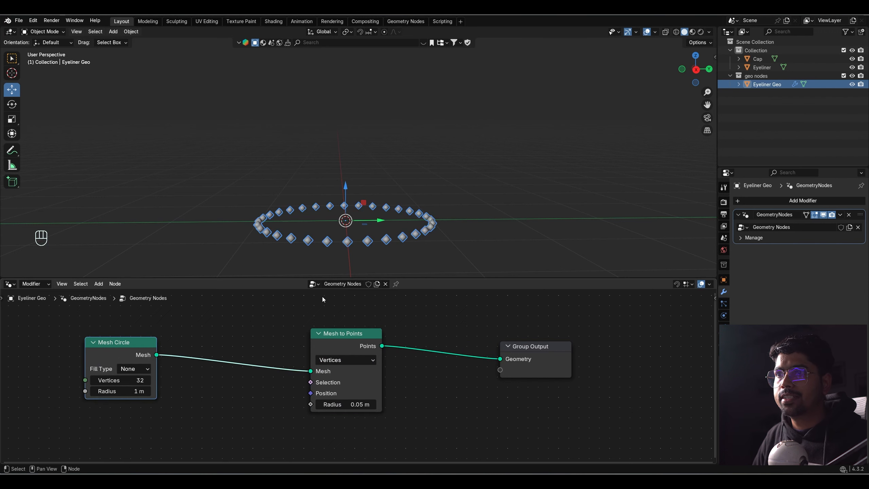
# Add an Instance on Points node and insert it between Mesh to Points and Group Output.
pyautogui.hotkey('shift', 'a')
pyautogui.write('ins')
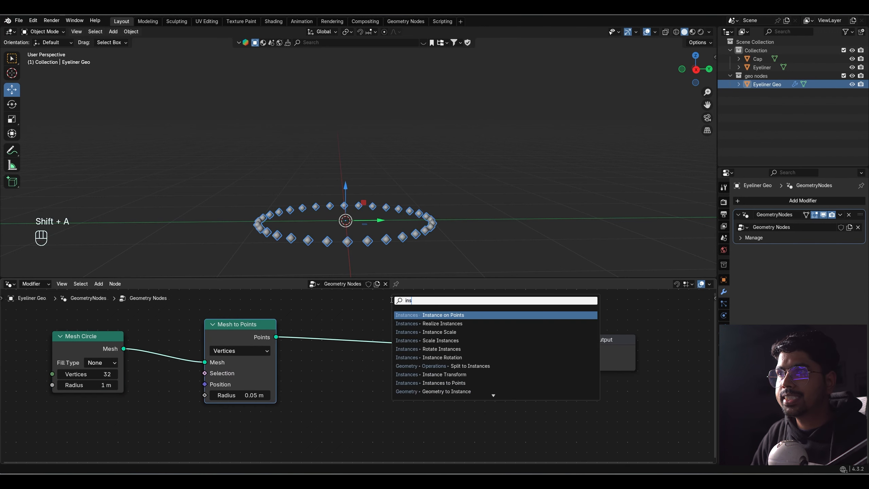
pyautogui.press('Return')
pyautogui.click(406, 380)
pyautogui.moveTo(82, 349); pyautogui.dragTo(76, 349)
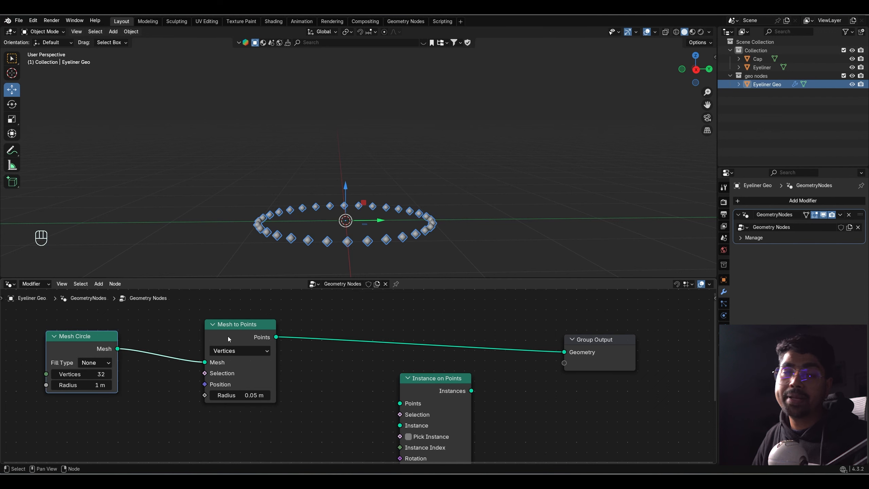
pyautogui.moveTo(421, 380); pyautogui.dragTo(441, 323)
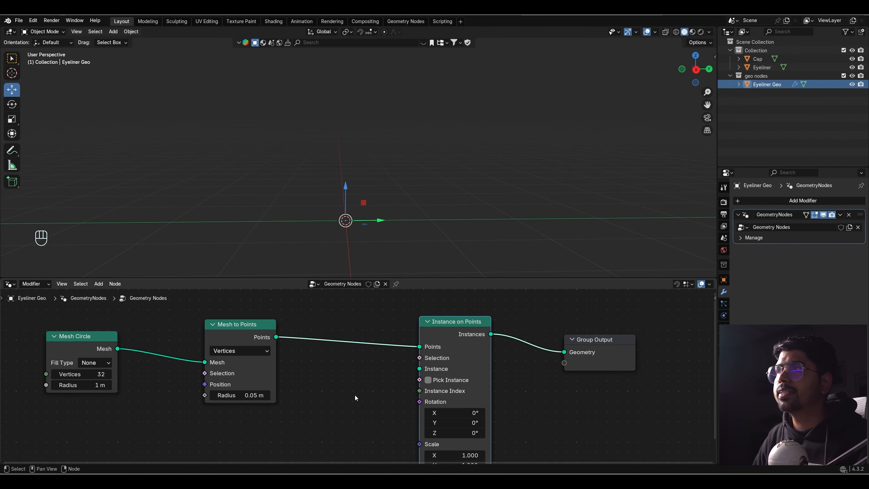
# Bring the Eyeliner object into the node tree and connect its Geometry output to the Instance input of Instance on Points.
pyautogui.moveTo(448, 382); pyautogui.dragTo(469, 368, button='middle')
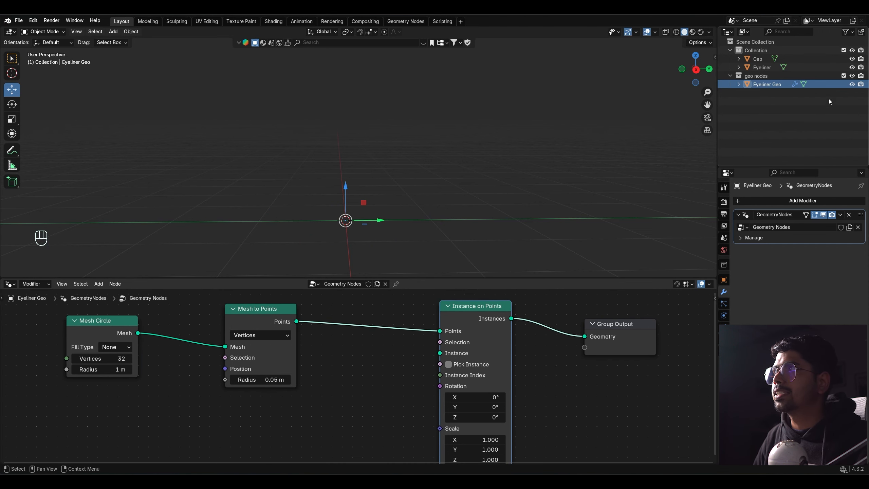
pyautogui.moveTo(761, 67); pyautogui.dragTo(451, 323)
pyautogui.scroll(-2, 404, 400)
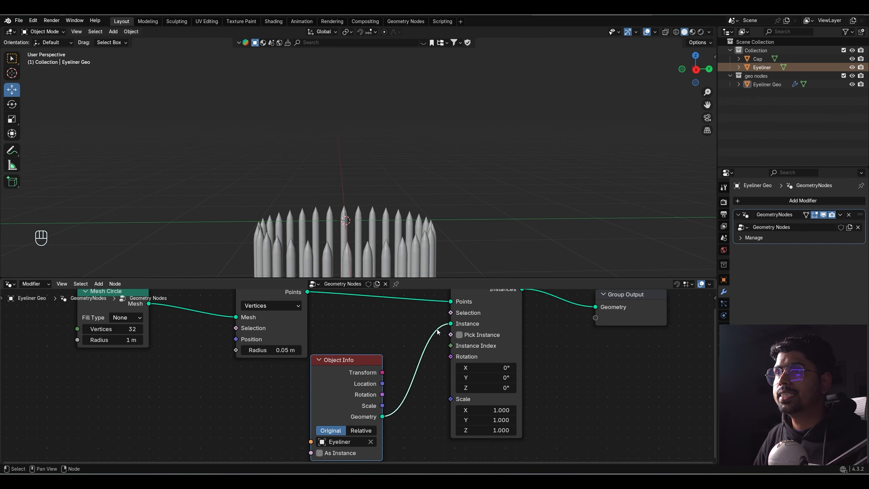
pyautogui.moveTo(407, 246); pyautogui.dragTo(402, 174, button='middle')
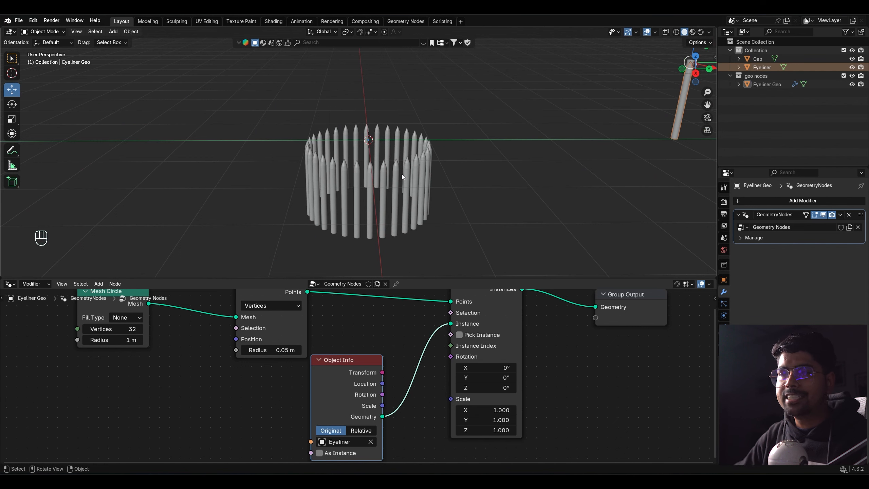
pyautogui.press('Home')
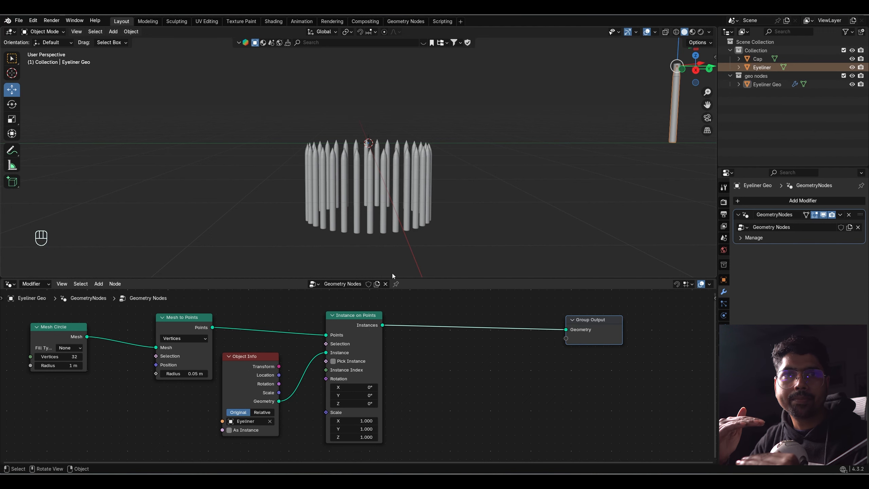
# Insert a Set Position node between Instance on Points and Group Output, and space out the surrounding nodes.
pyautogui.moveTo(172, 332); pyautogui.dragTo(160, 333, button='middle')
pyautogui.moveTo(159, 334); pyautogui.dragTo(126, 334)
pyautogui.moveTo(234, 372); pyautogui.dragTo(245, 371)
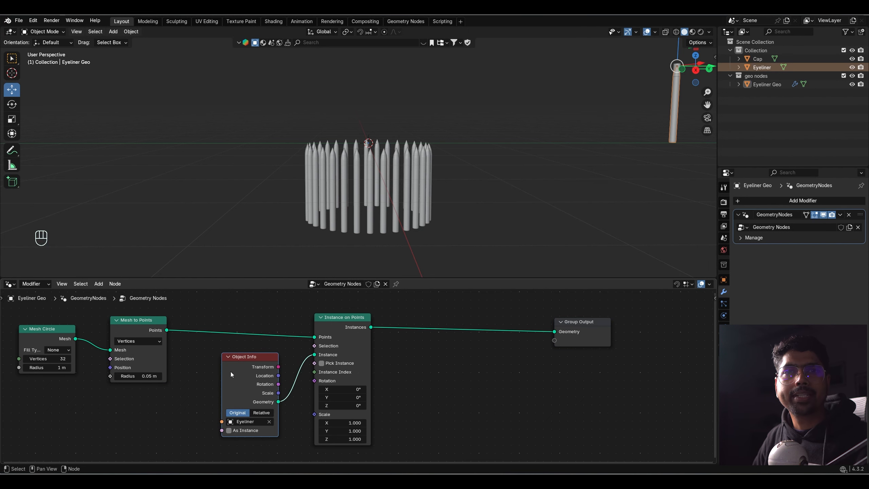
pyautogui.moveTo(453, 376); pyautogui.dragTo(391, 384, button='middle')
pyautogui.hotkey('shift', 'a')
pyautogui.write('set')
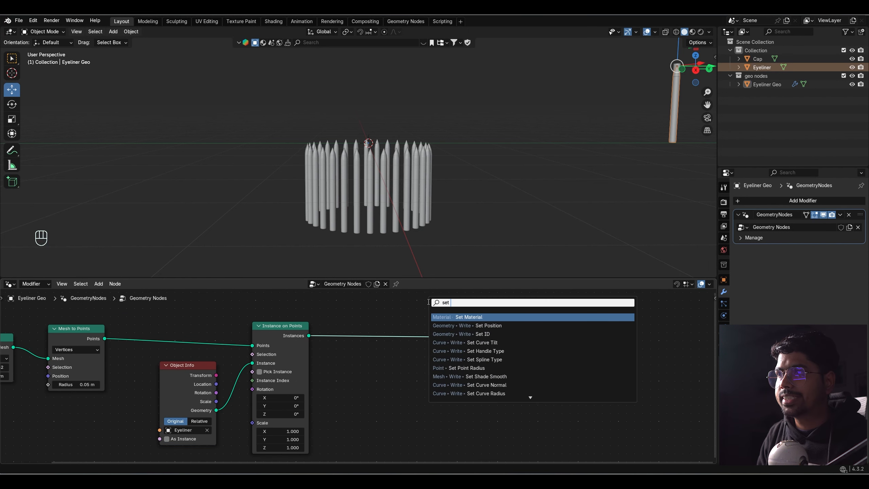
pyautogui.click(479, 325)
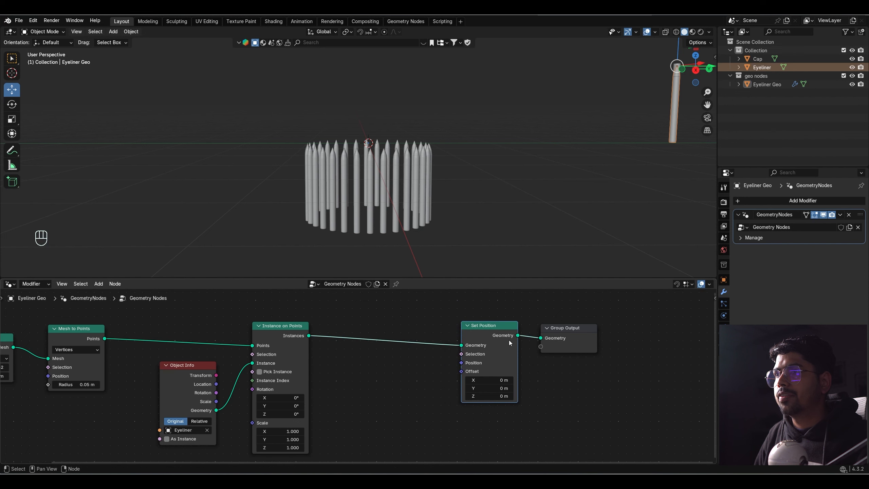
pyautogui.moveTo(575, 350); pyautogui.dragTo(643, 352)
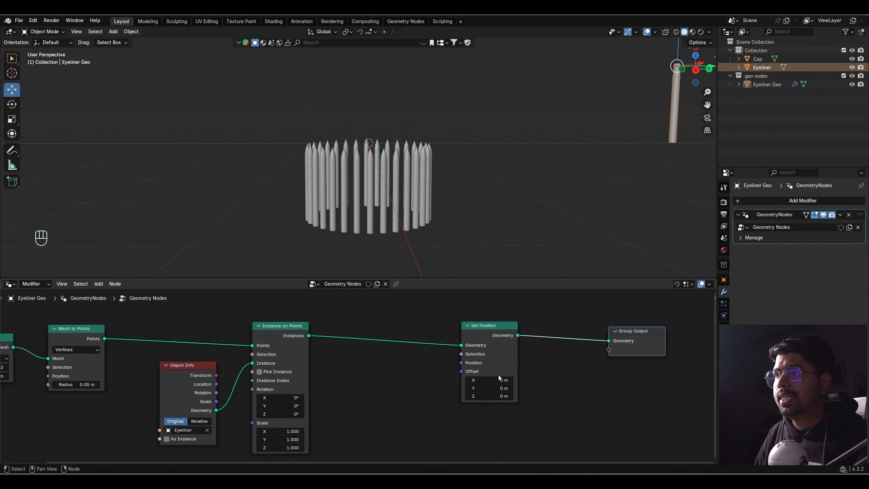
# Try a Z offset of 1.2 m on the Set Position node, and undo the change.
pyautogui.moveTo(498, 379)
pyautogui.mouseDown()
pyautogui.moveTo(518, 379)
pyautogui.moveTo(441, 379)
pyautogui.moveTo(495, 379)
pyautogui.moveTo(533, 396)
pyautogui.mouseUp()
pyautogui.hotkey('ctrl', 'z')
pyautogui.hotkey('ctrl', 'z')
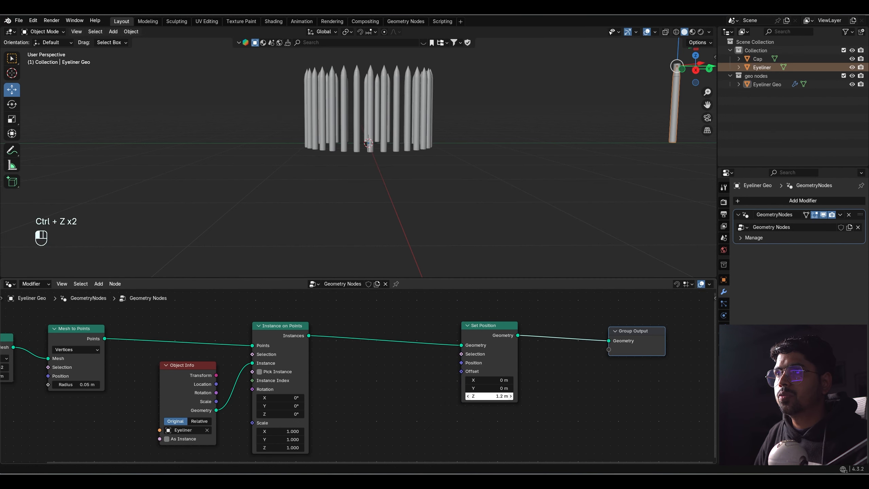
pyautogui.hotkey('ctrl', 'z')
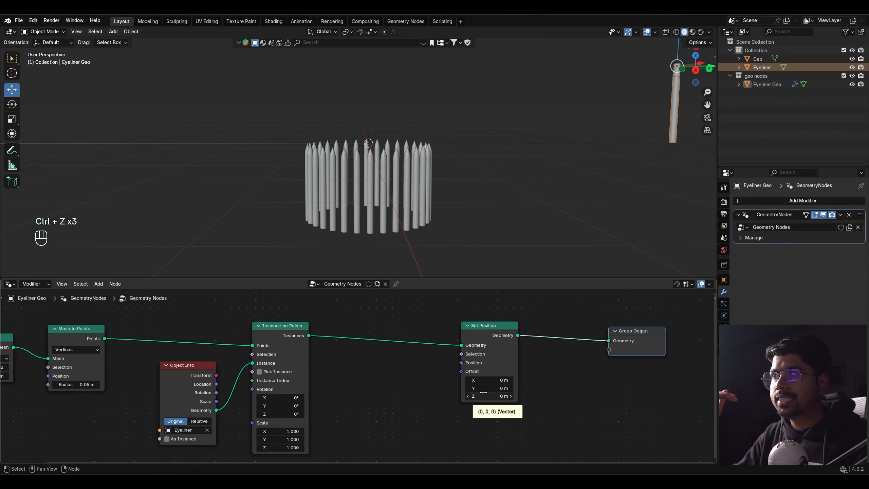
# Add a Combine XYZ node feeding its Vector output into the Set Position node's Offset.
pyautogui.moveTo(461, 371); pyautogui.dragTo(428, 371)
pyautogui.write('combin')
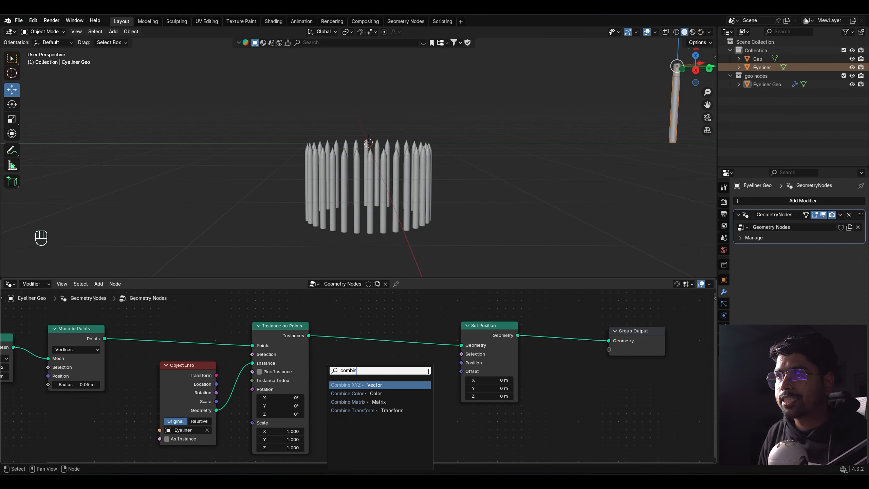
pyautogui.press('Return')
pyautogui.click(434, 369)
# Try a Z value of 1.8 on the Combine XYZ node, and undo the change.
pyautogui.click(407, 401)
pyautogui.write('1.8')
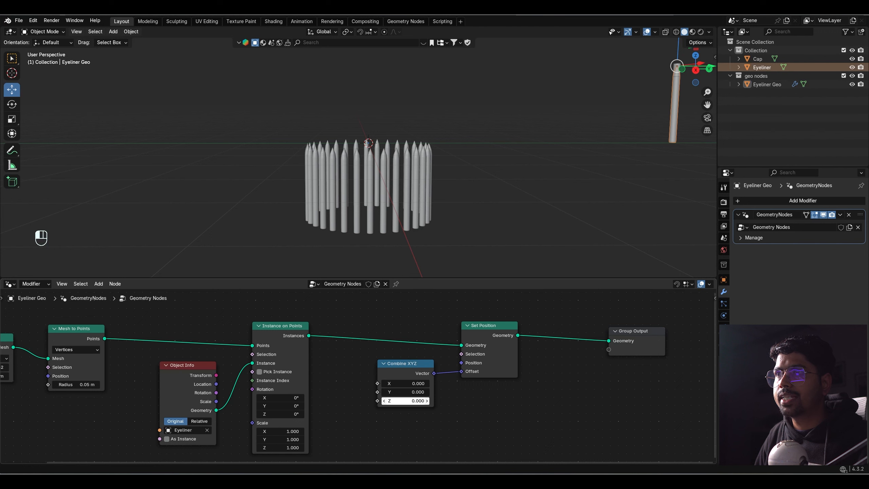
pyautogui.press('Return')
pyautogui.hotkey('ctrl', 'z')
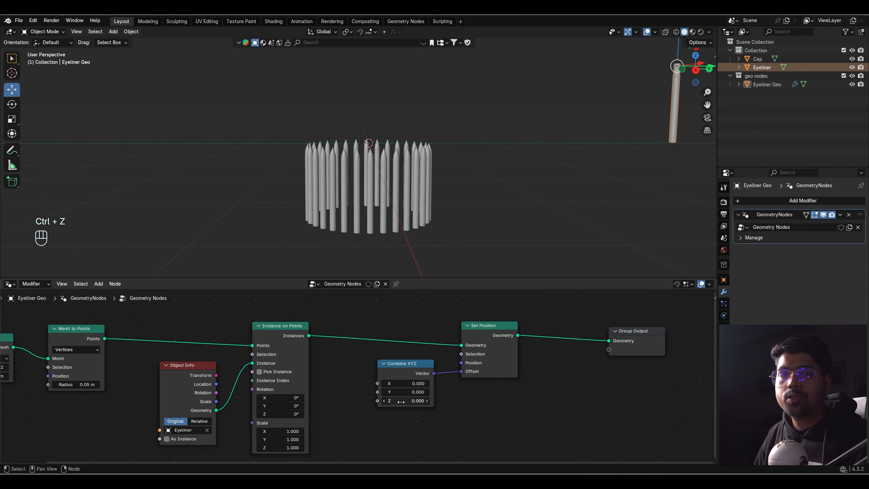
# Make room before Combine XYZ and add a Noise Texture node whose Fac output drives its Z input.
pyautogui.moveTo(414, 403); pyautogui.dragTo(346, 384, button='middle')
pyautogui.moveTo(660, 390); pyautogui.dragTo(469, 339)
pyautogui.moveTo(469, 378); pyautogui.dragTo(383, 365)
pyautogui.hotkey('ctrl', 'z')
pyautogui.write('noise')
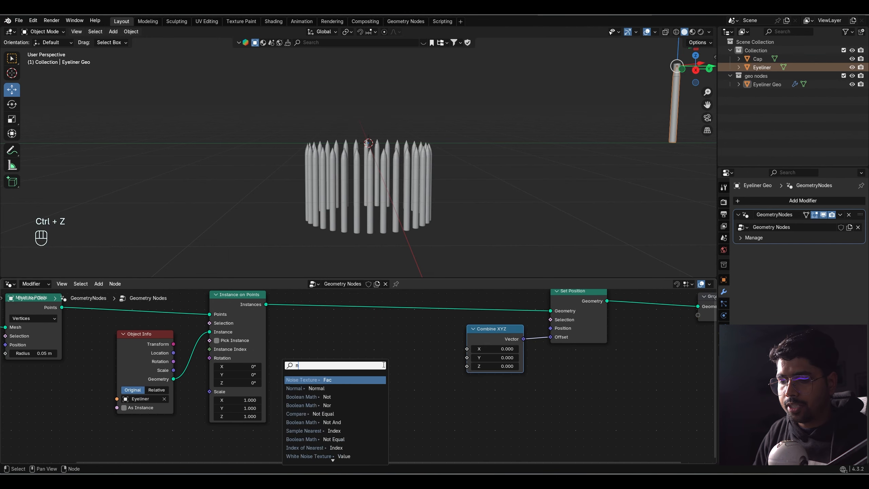
pyautogui.press('Return')
pyautogui.click(383, 365)
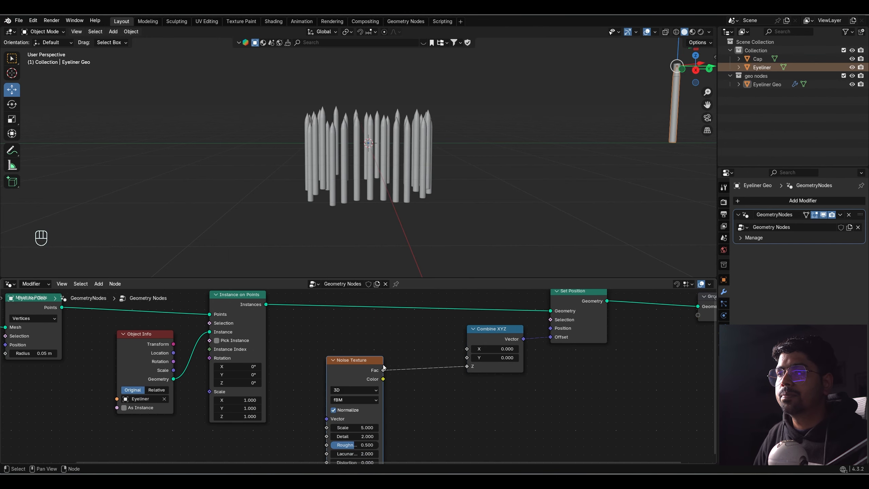
# Try a Scale of 10 on the Noise Texture node, and undo the change.
pyautogui.moveTo(376, 170); pyautogui.dragTo(379, 199, button='middle')
pyautogui.moveTo(382, 342); pyautogui.dragTo(385, 325, button='middle')
pyautogui.moveTo(356, 410); pyautogui.dragTo(376, 410)
pyautogui.hotkey('ctrl', 'z')
pyautogui.hotkey('ctrl', 'z')
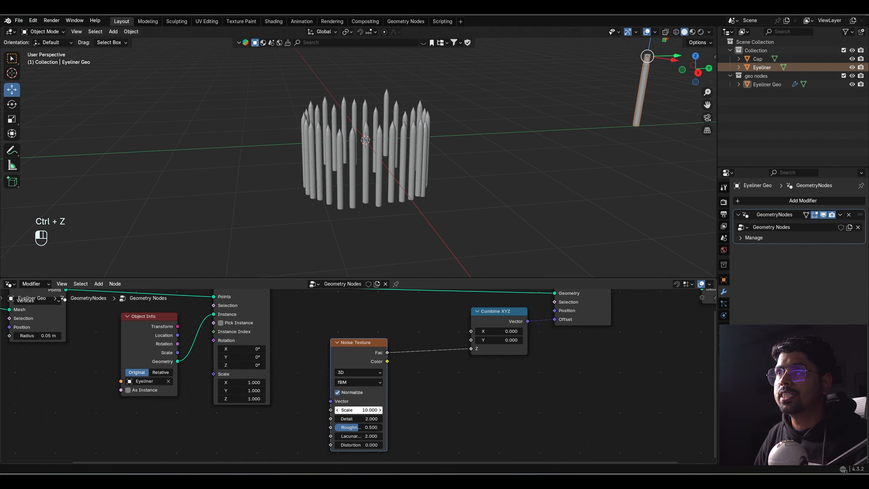
# Inspect the uneven pencil heights in the ring from the side, and delete the Noise Texture node.
pyautogui.moveTo(366, 185); pyautogui.dragTo(364, 143, button='middle')
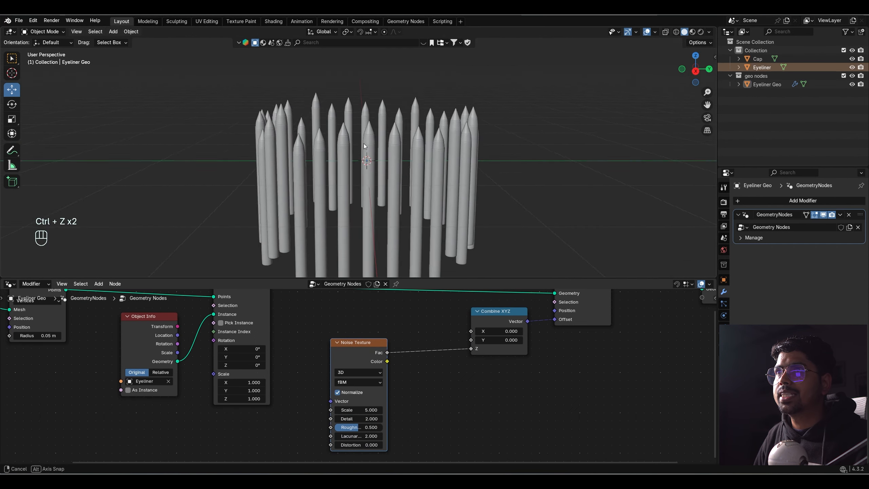
pyautogui.scroll(3, 364, 141)
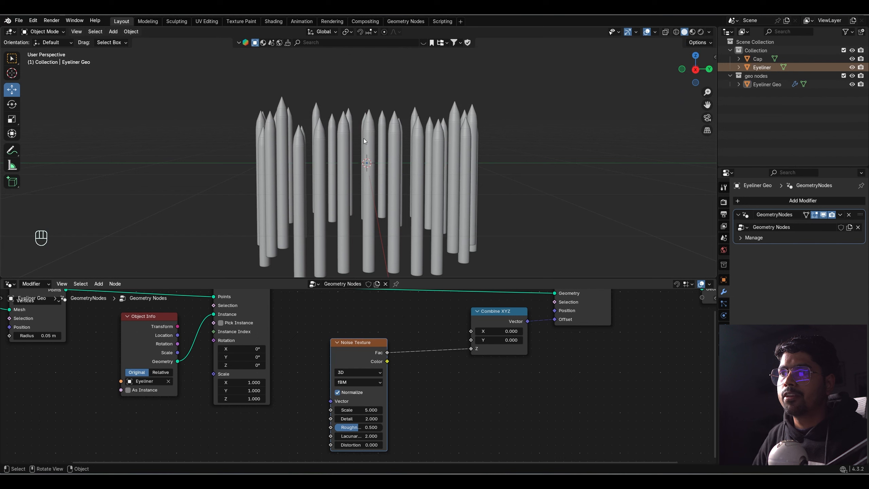
pyautogui.press('Delete')
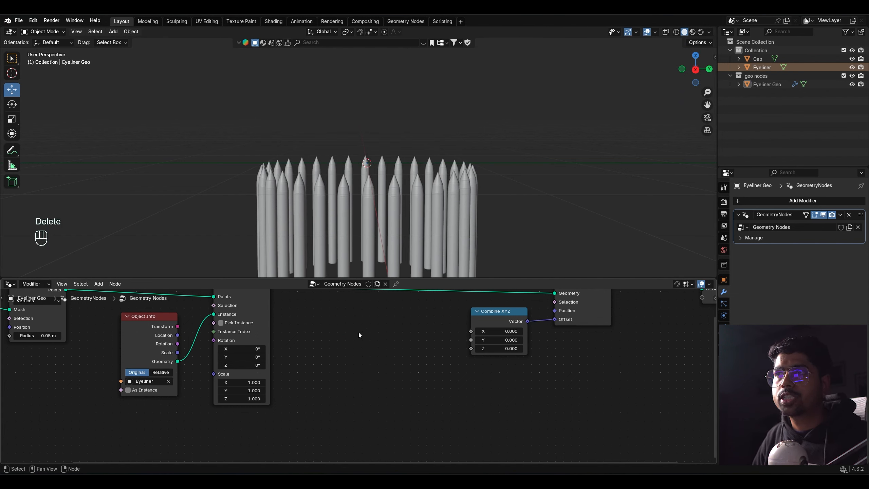
# Add a Geometry Proximity node in the space between Instance on Points and Combine XYZ.
pyautogui.scroll(-2, 358, 332)
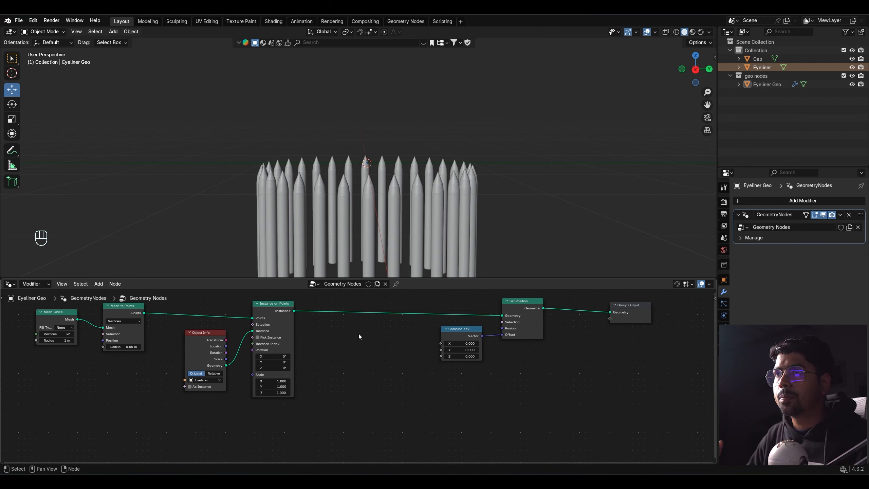
pyautogui.hotkey('shift', 'a')
pyautogui.write('ge')
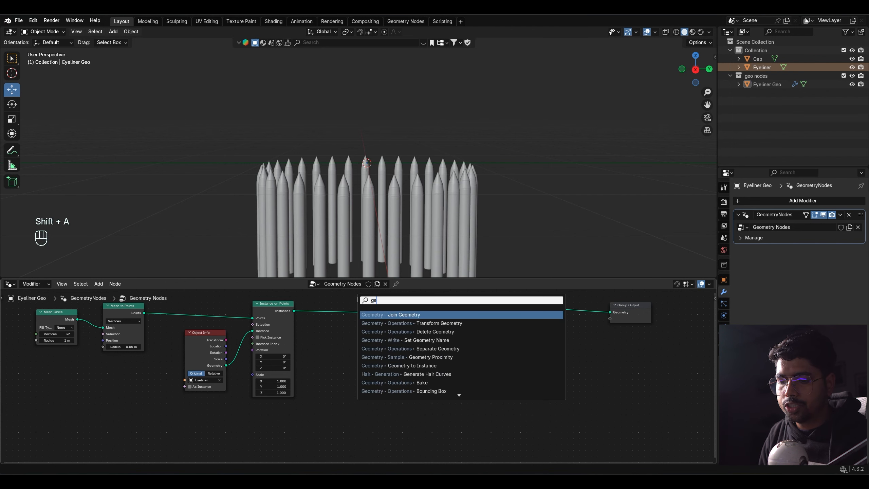
pyautogui.write('ometry')
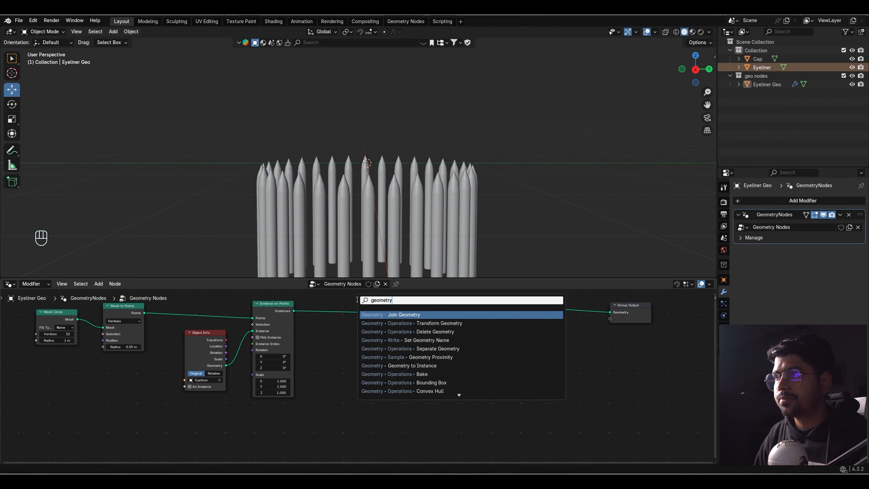
pyautogui.press('Down')
pyautogui.press('Down')
pyautogui.press('Down')
pyautogui.press('Down')
pyautogui.press('Down')
pyautogui.press('Return')
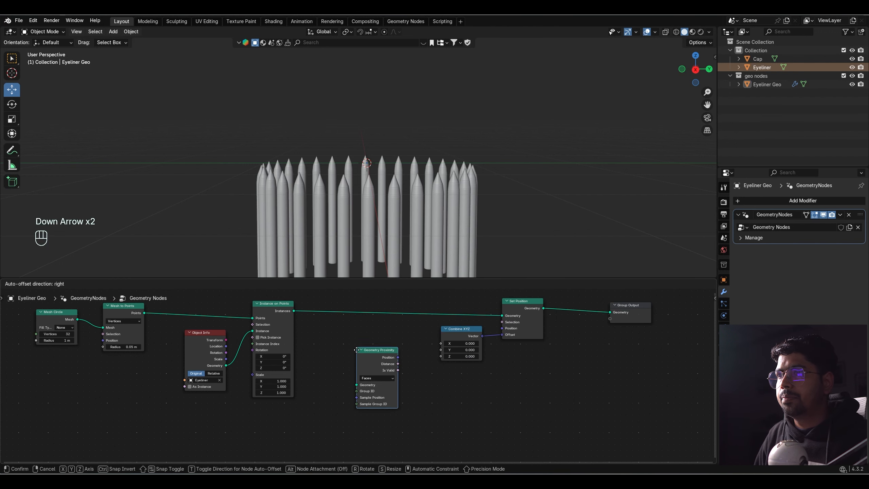
pyautogui.click(357, 352)
# Connect the Geometry Proximity node's Distance output to the Combine XYZ node's Z input, and place the node slightly lower.
pyautogui.scroll(2, 430, 359)
pyautogui.moveTo(430, 359); pyautogui.dragTo(418, 357)
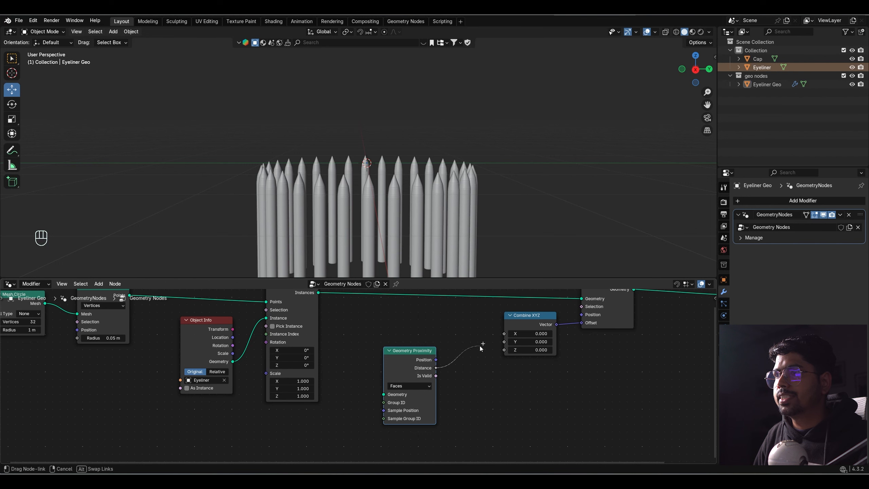
pyautogui.moveTo(499, 348); pyautogui.dragTo(501, 349)
pyautogui.moveTo(401, 388); pyautogui.dragTo(444, 366, button='middle')
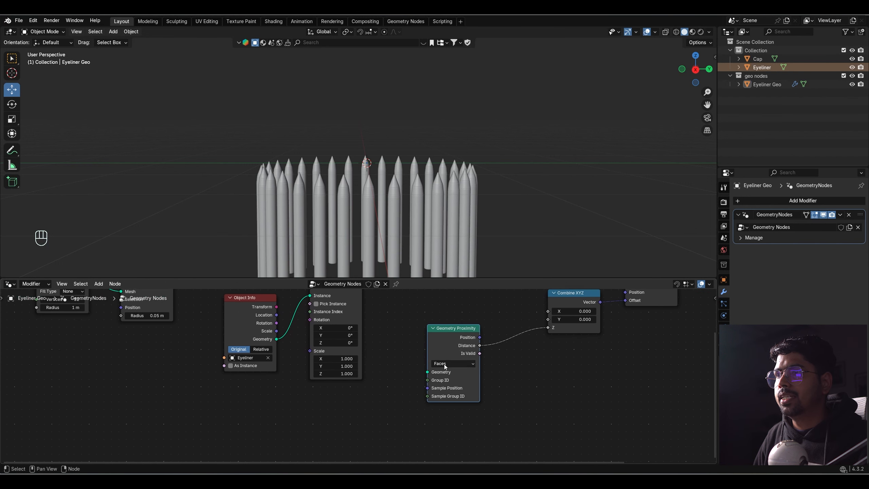
pyautogui.moveTo(443, 343); pyautogui.dragTo(447, 357)
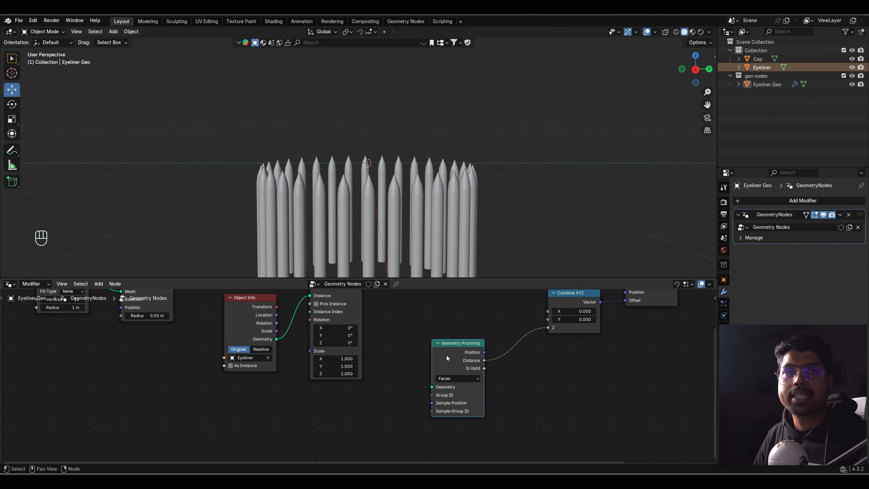
pyautogui.moveTo(432, 386); pyautogui.dragTo(405, 393)
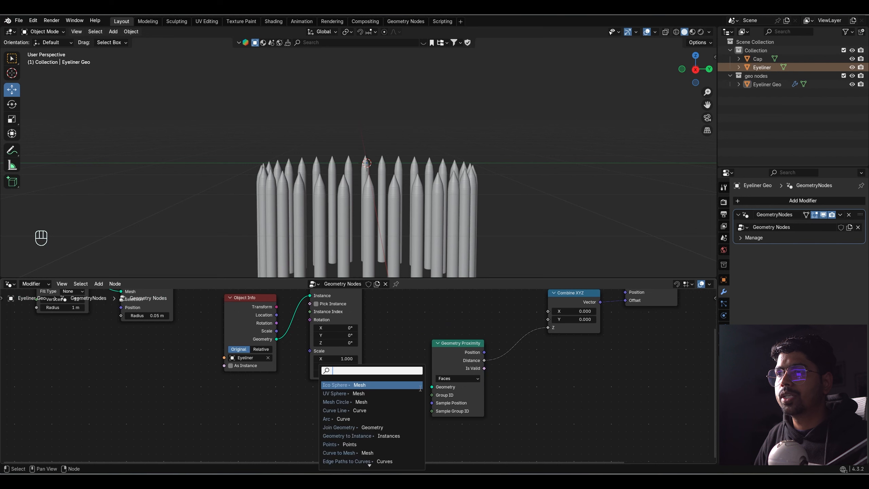
pyautogui.scroll(-3, 469, 214)
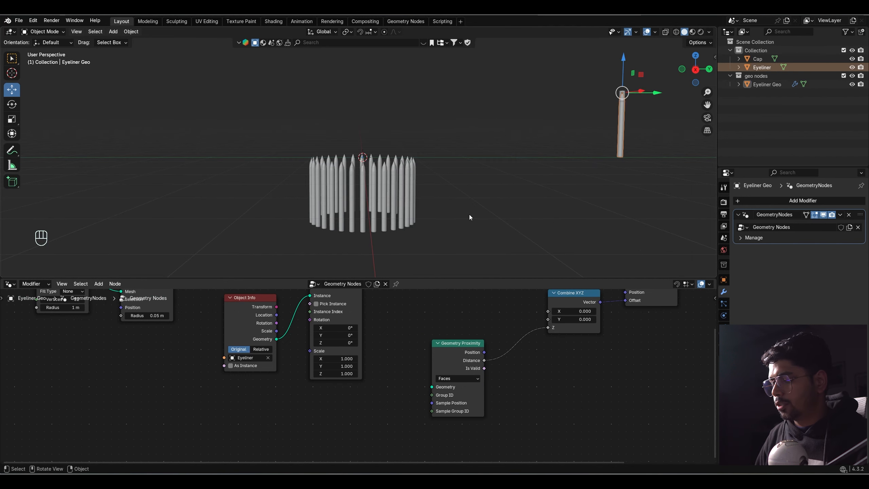
# Add a UV sphere beside the pencil ring in the right-side view, and rename it proximity.
pyautogui.press('KP_3')
pyautogui.hotkey('shift', 'a')
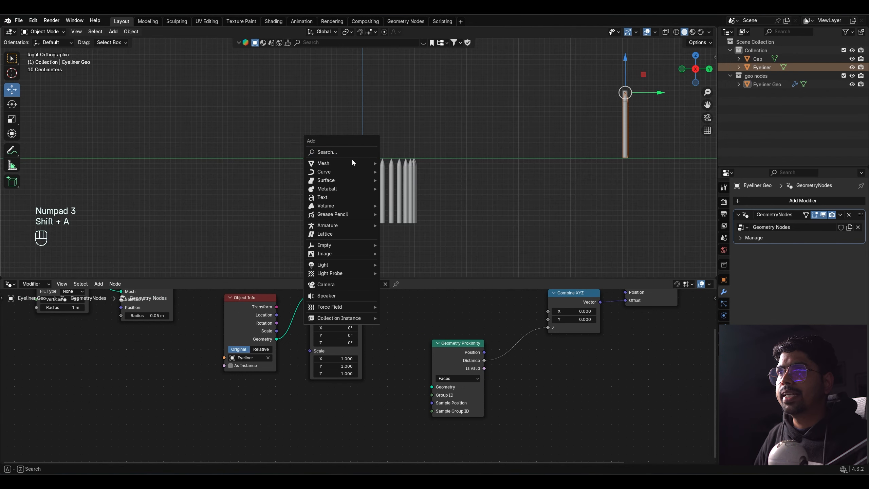
pyautogui.moveTo(350, 161)
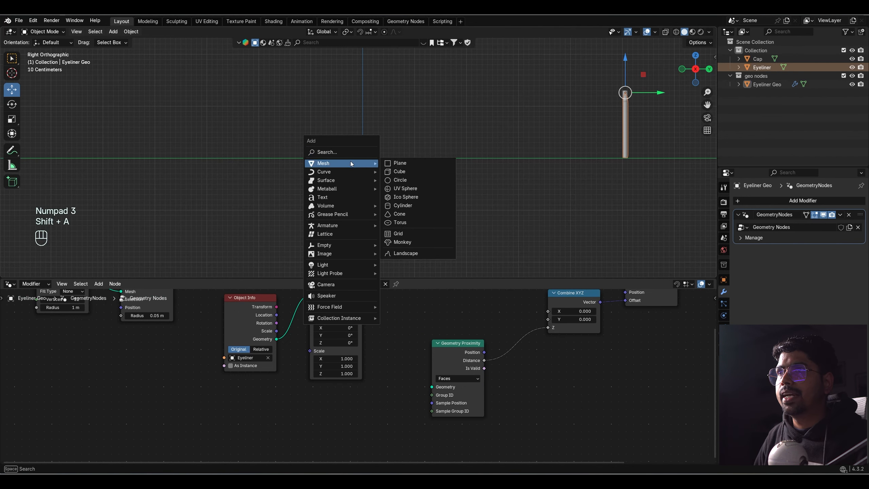
pyautogui.click(405, 192)
pyautogui.press('g')
pyautogui.click(262, 184)
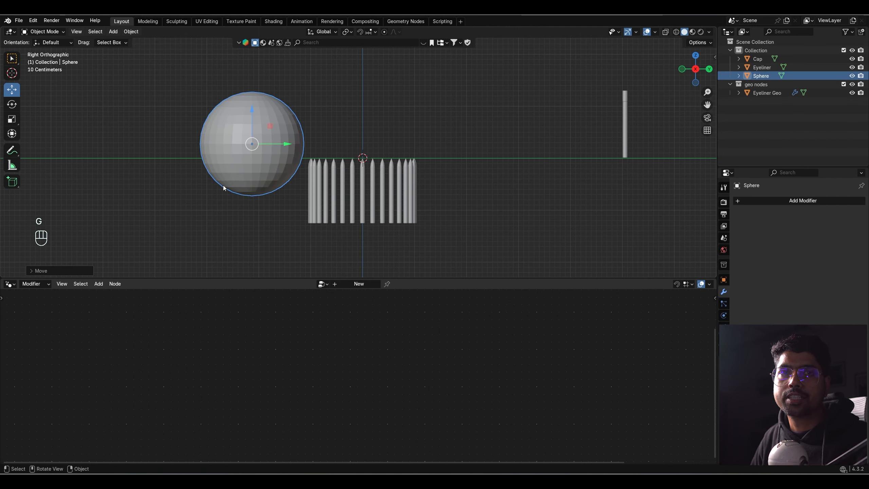
pyautogui.doubleClick(768, 76)
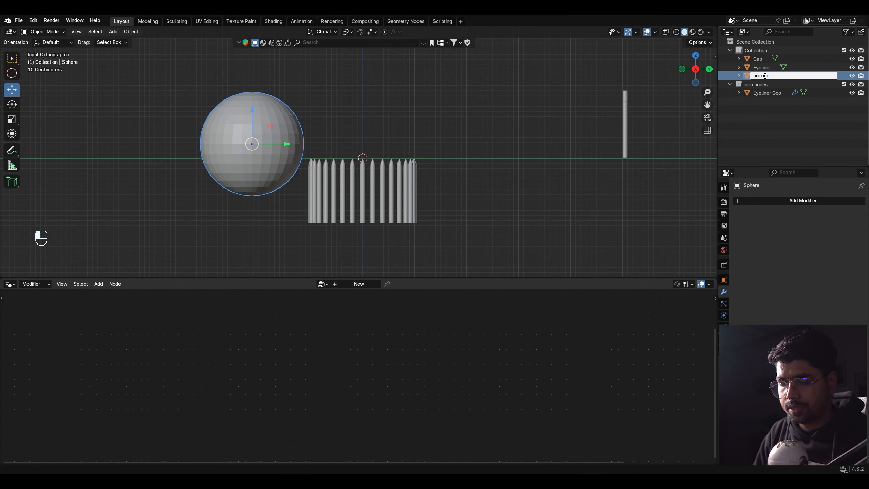
pyautogui.press('Return')
# Feed the proximity sphere into Geometry Proximity through an Object Info node set to Relative, and shift the sphere closer to the pencil ring.
pyautogui.click(767, 92)
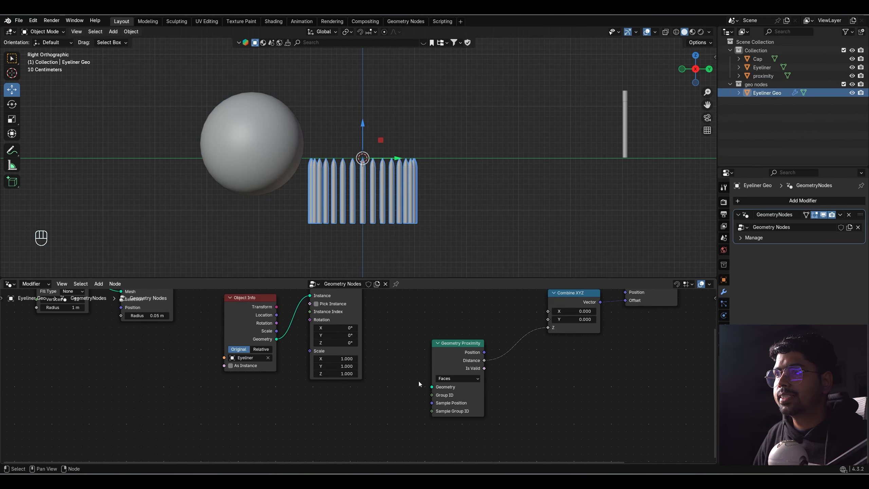
pyautogui.moveTo(763, 76); pyautogui.dragTo(432, 386)
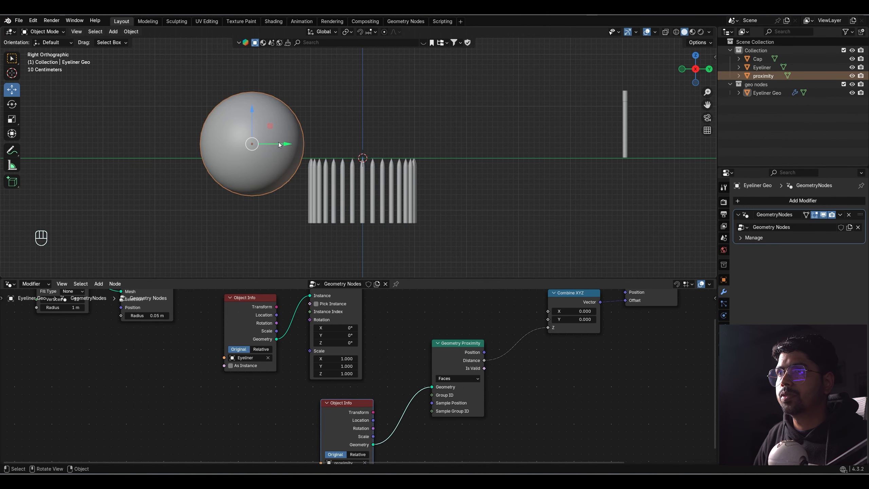
pyautogui.moveTo(278, 145); pyautogui.dragTo(307, 145)
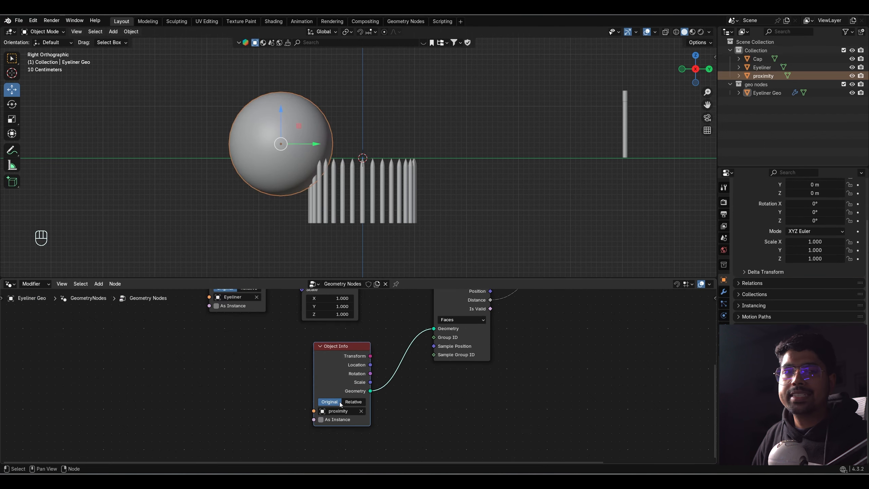
pyautogui.click(354, 402)
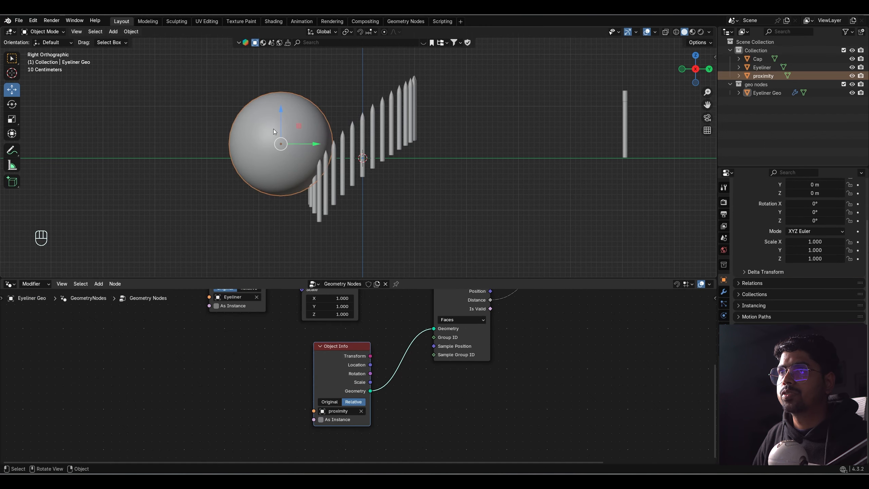
pyautogui.moveTo(299, 146); pyautogui.dragTo(305, 235)
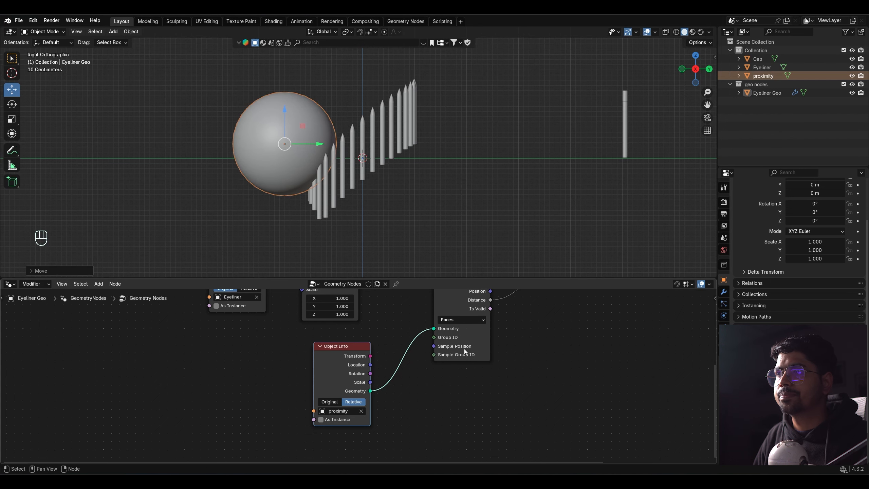
# Insert a Map Range node between the Geometry Proximity Distance output and the Combine XYZ Z input.
pyautogui.moveTo(466, 351); pyautogui.dragTo(360, 429, button='middle')
pyautogui.moveTo(349, 374); pyautogui.dragTo(322, 380)
pyautogui.hotkey('shift', 'a')
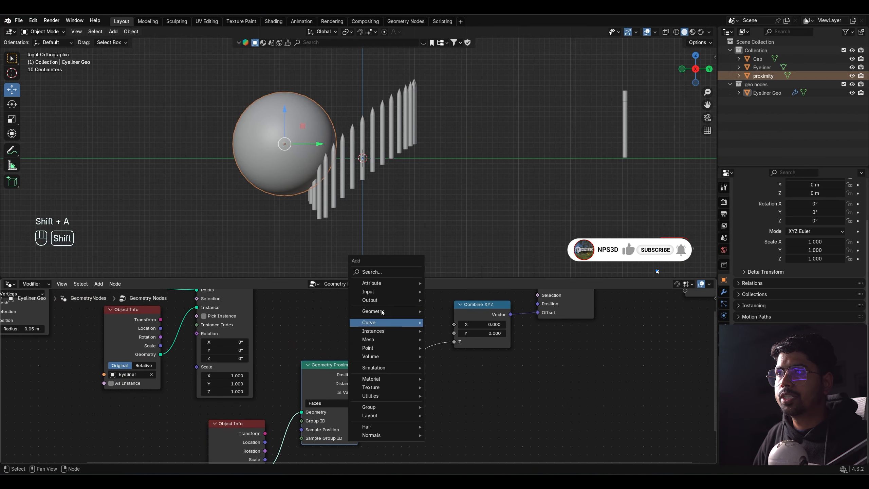
pyautogui.click(381, 272)
pyautogui.write('map range')
pyautogui.press('Return')
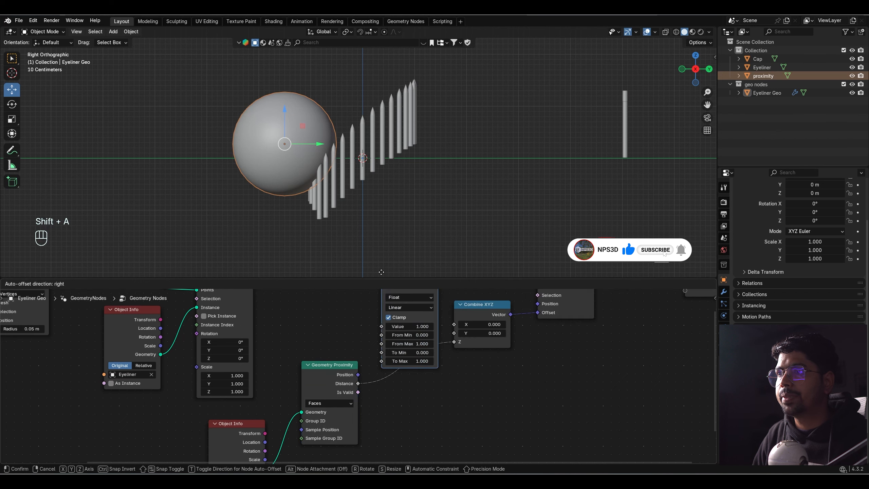
pyautogui.click(395, 344)
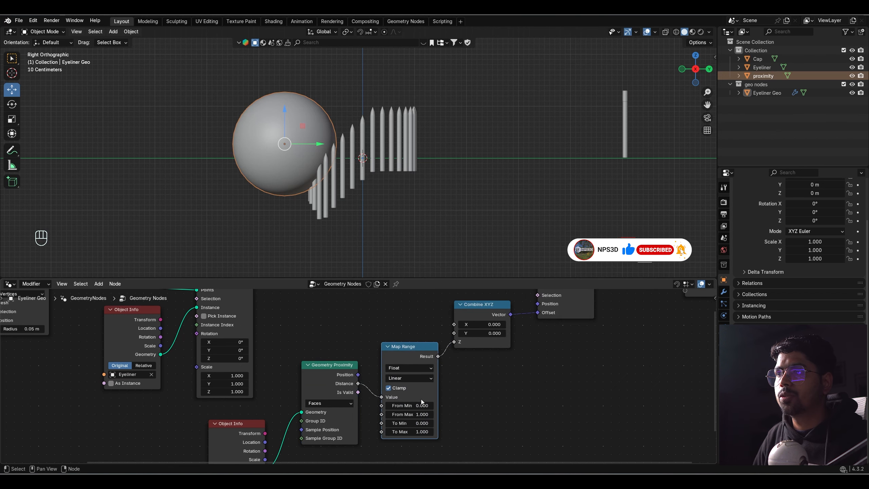
# Try different To Min and To Max values on the Map Range node, and restore them to 0 and 1.
pyautogui.moveTo(421, 402); pyautogui.dragTo(411, 351, button='middle')
pyautogui.scroll(2, 414, 353)
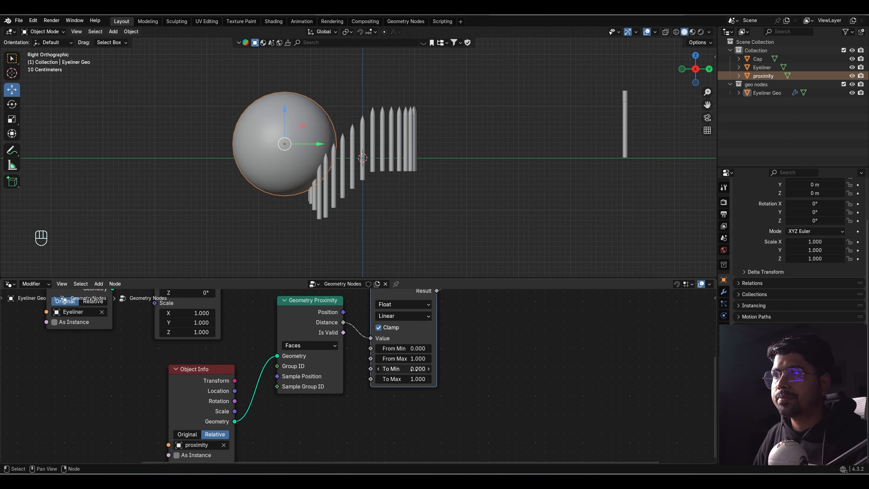
pyautogui.moveTo(417, 368)
pyautogui.keyDown('shift'); pyautogui.mouseDown()
pyautogui.moveTo(397, 368)
pyautogui.moveTo(411, 369)
pyautogui.mouseUp(); pyautogui.keyUp('shift')
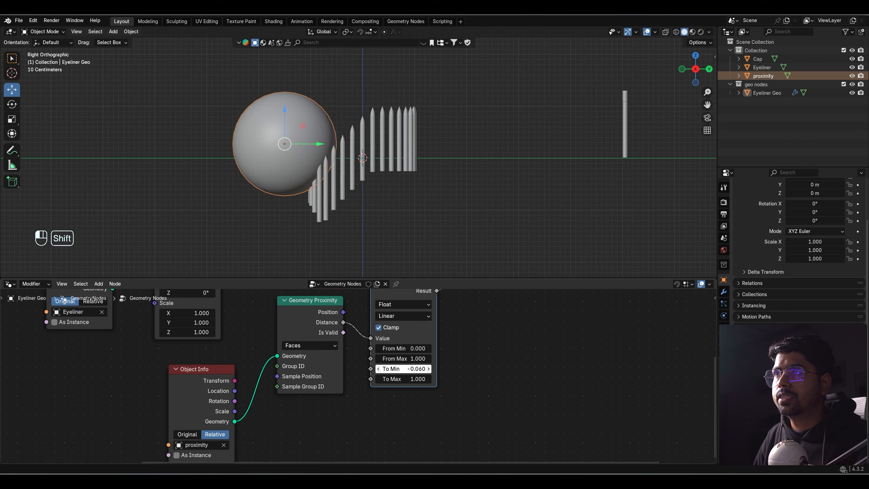
pyautogui.click(412, 371)
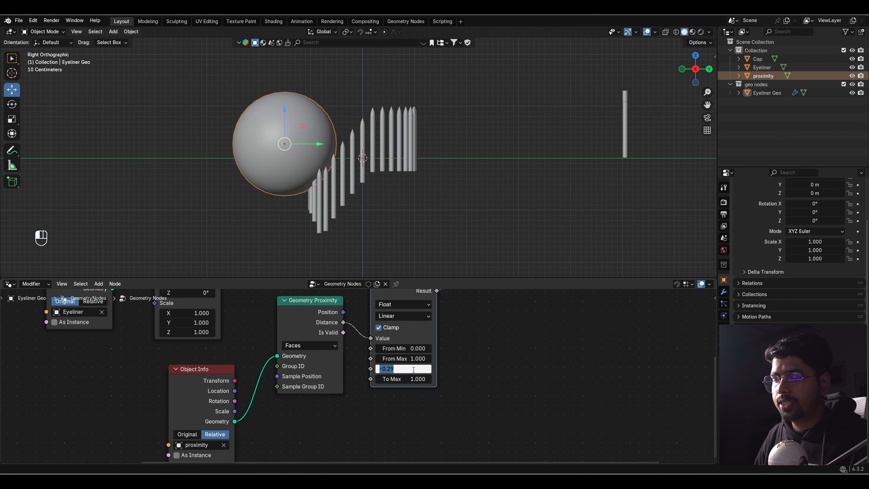
pyautogui.write('0')
pyautogui.press('Return')
pyautogui.keyDown('shift'); pyautogui.moveTo(418, 378); pyautogui.dragTo(409, 378); pyautogui.keyUp('shift')
pyautogui.click(418, 379)
pyautogui.write('1')
pyautogui.press('Return')
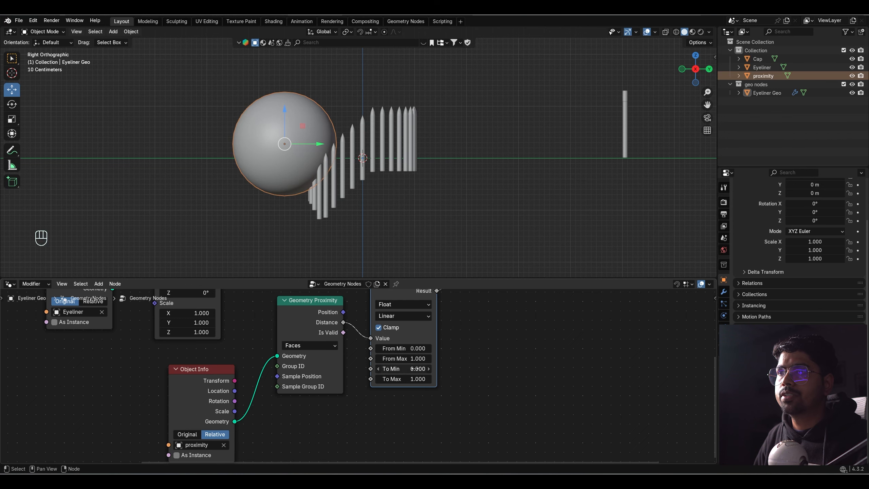
# Insert a Transform Geometry node between Mesh Circle and Mesh to Points, and try out a Z rotation on it.
pyautogui.scroll(-6, 415, 368)
pyautogui.moveTo(157, 322); pyautogui.dragTo(435, 398, button='middle')
pyautogui.scroll(4, 383, 388)
pyautogui.moveTo(334, 348); pyautogui.dragTo(275, 345)
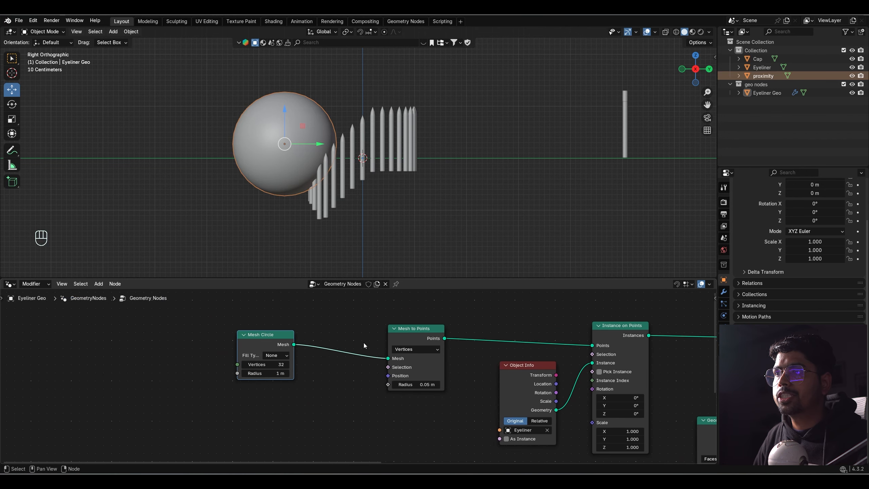
pyautogui.hotkey('shift', 'a')
pyautogui.write('tras')
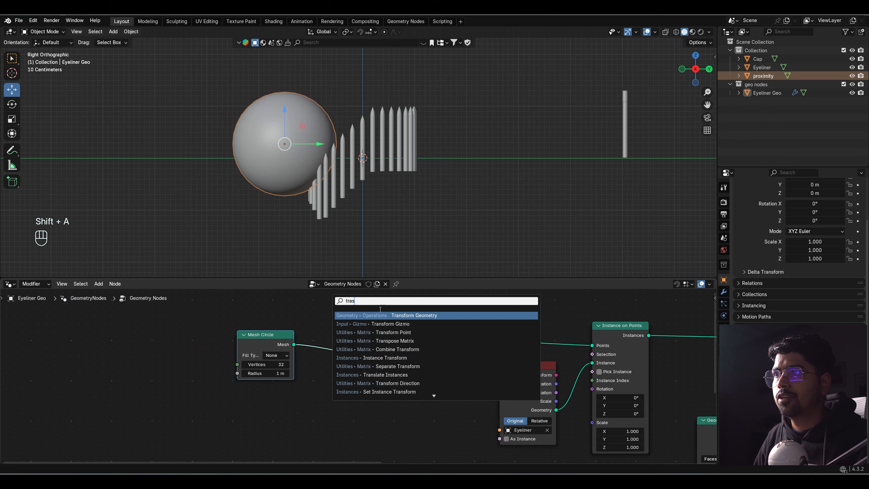
pyautogui.press('Return')
pyautogui.click(353, 400)
pyautogui.moveTo(354, 400); pyautogui.dragTo(356, 379, button='middle')
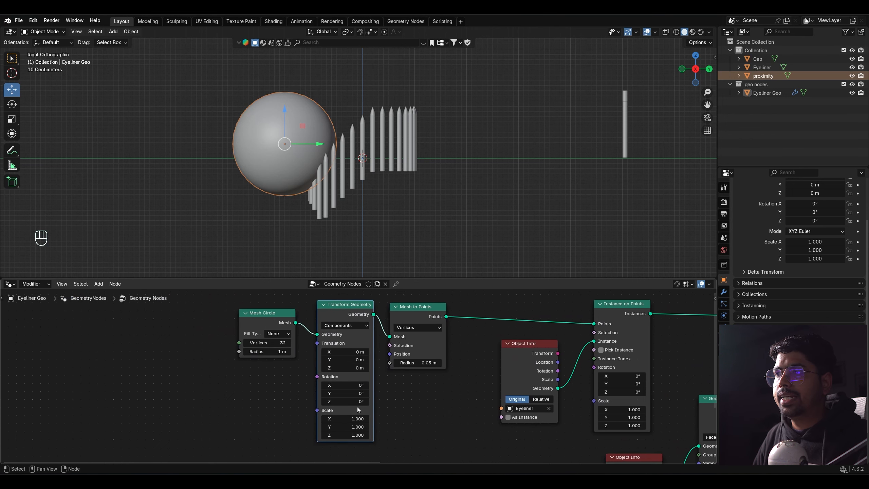
pyautogui.moveTo(354, 401); pyautogui.dragTo(385, 401)
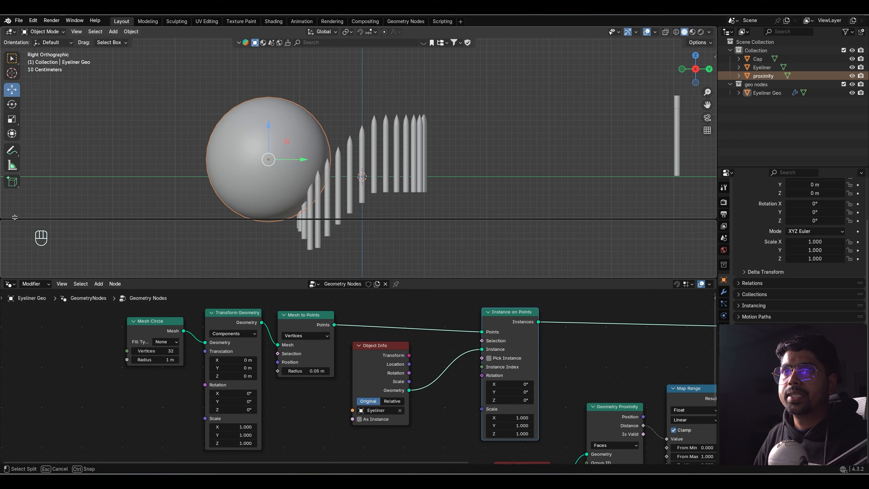
# Split off an area between the 3D viewport and the node editor, and turn it into a Timeline.
pyautogui.moveTo(1, 278); pyautogui.dragTo(6, 225)
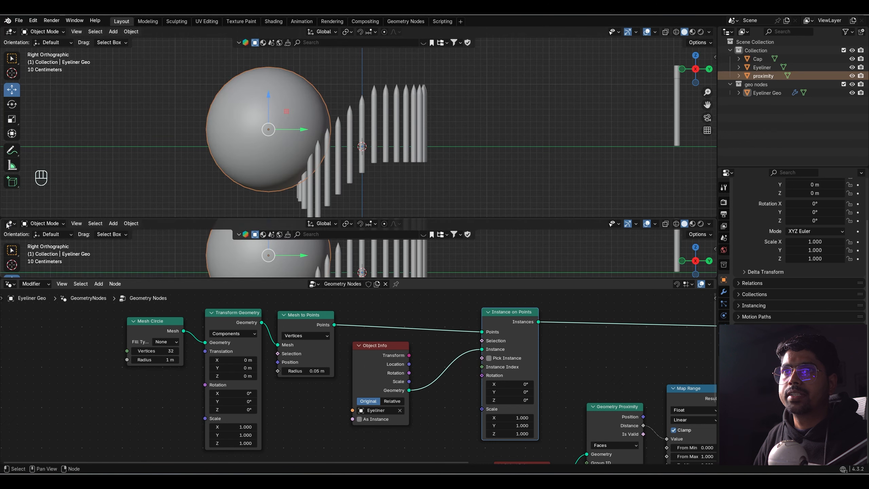
pyautogui.click(9, 223)
pyautogui.click(133, 255)
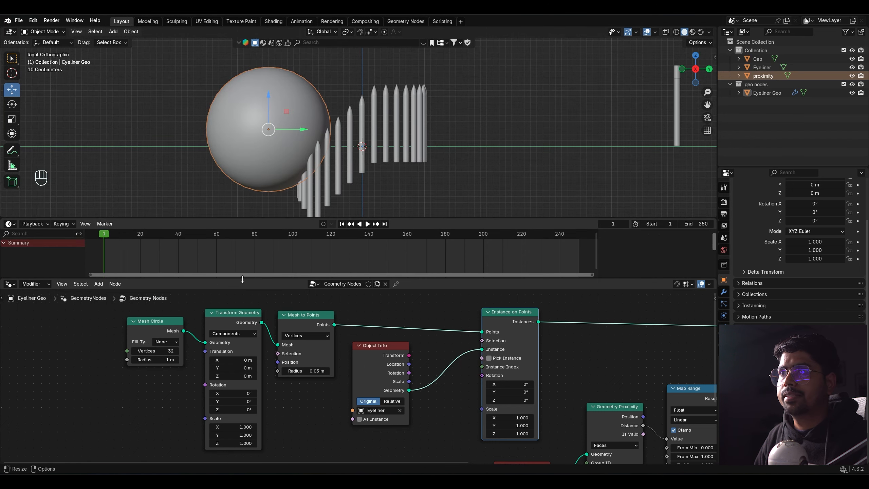
pyautogui.hotkey('ctrl', 'z')
# Add a cylinder at the ring's centre with 32 vertices, 1 m radius and 4 m depth, and shade it smooth.
pyautogui.hotkey('shift', 'a')
pyautogui.moveTo(350, 146)
pyautogui.click(397, 170)
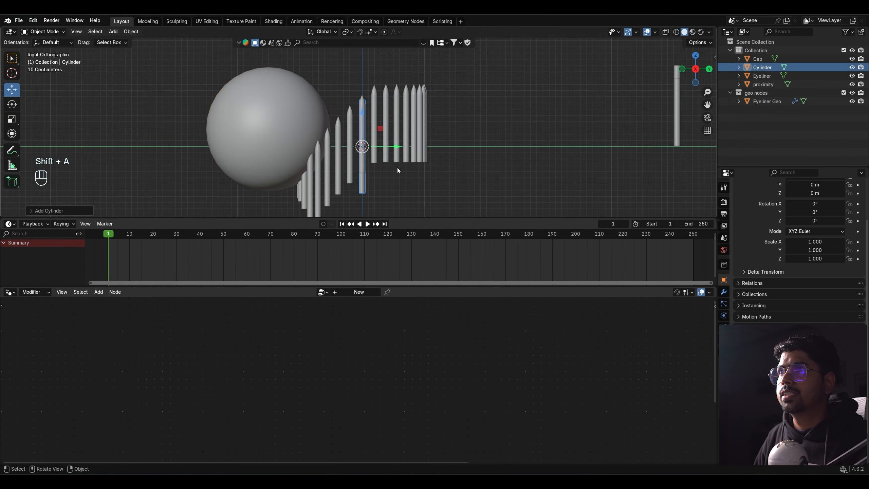
pyautogui.click(49, 210)
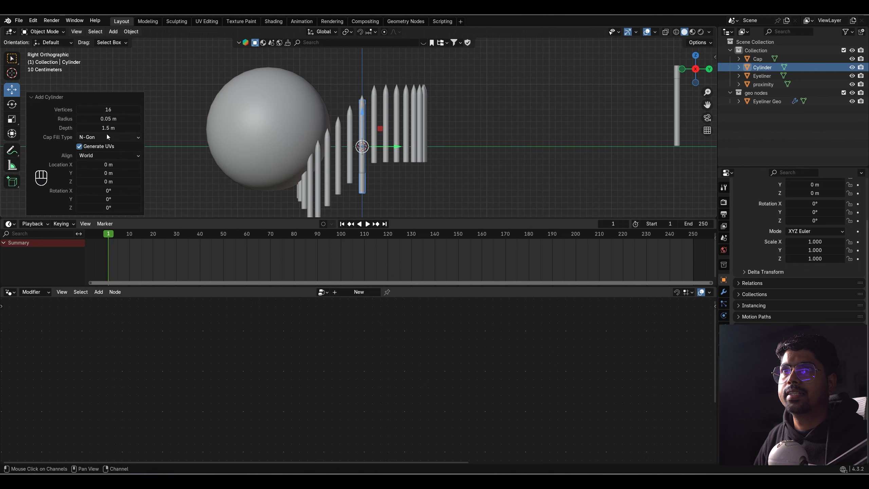
pyautogui.click(108, 119)
pyautogui.write('1')
pyautogui.press('Return')
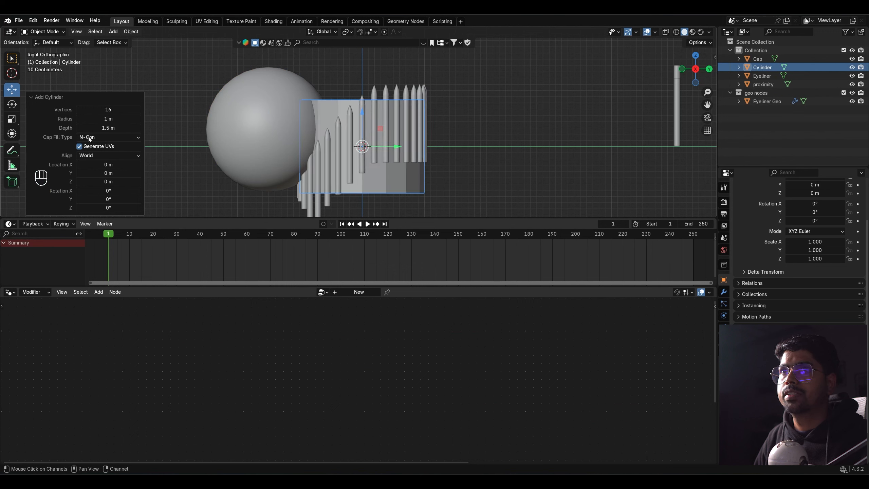
pyautogui.click(111, 128)
pyautogui.write('4')
pyautogui.press('Return')
pyautogui.click(103, 109)
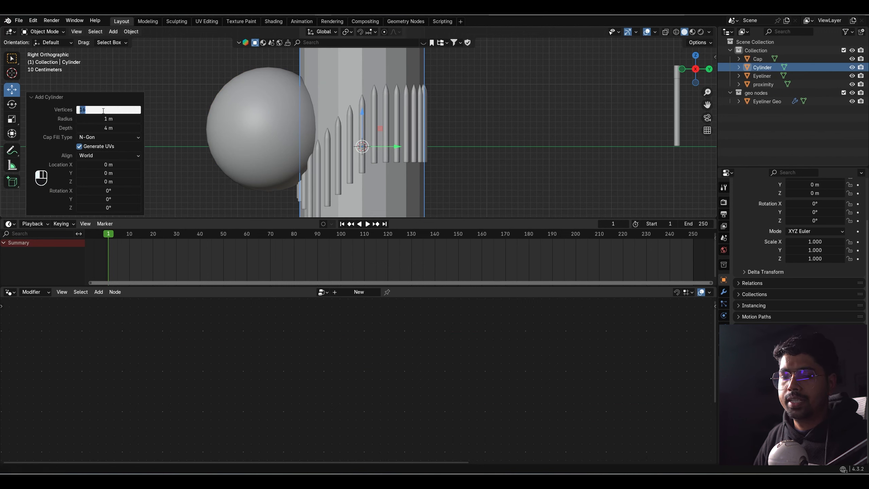
pyautogui.write('32')
pyautogui.press('Return')
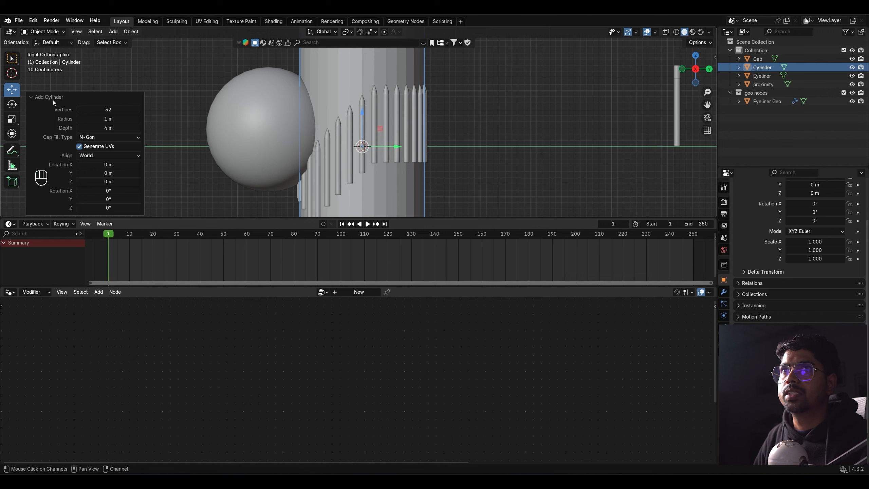
pyautogui.click(51, 97)
pyautogui.rightClick(404, 74)
pyautogui.click(402, 71)
# Scale the cylinder down uniformly to about 0.955 and save the file.
pyautogui.moveTo(505, 96)
pyautogui.mouseDown(button='middle')
pyautogui.moveTo(491, 118)
pyautogui.moveTo(540, 135)
pyautogui.moveTo(427, 118)
pyautogui.moveTo(354, 131)
pyautogui.moveTo(444, 97)
pyautogui.mouseUp(button='middle')
pyautogui.scroll(2, 508, 127)
pyautogui.press('s')
pyautogui.click(502, 126)
pyautogui.scroll(-4, 392, 124)
pyautogui.hotkey('ctrl', 's')
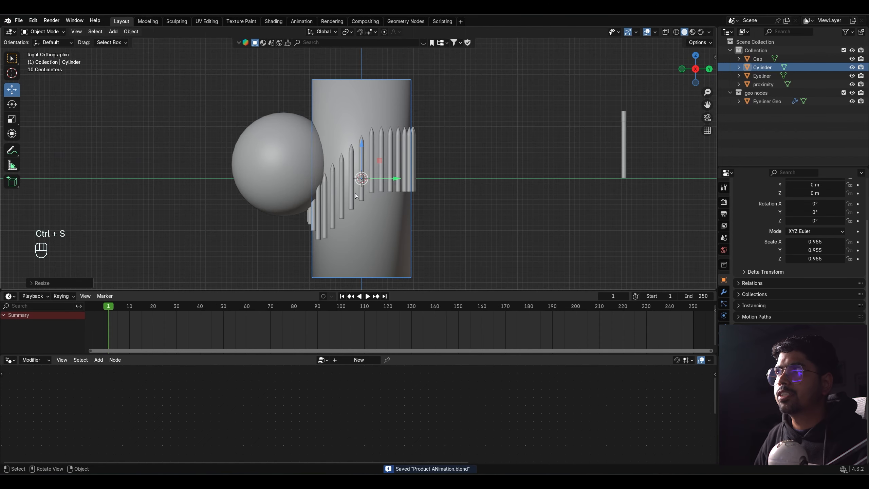
# Close the Timeline and node editor areas so that the 3D viewport takes over their space.
pyautogui.rightClick(178, 290)
pyautogui.click(167, 317)
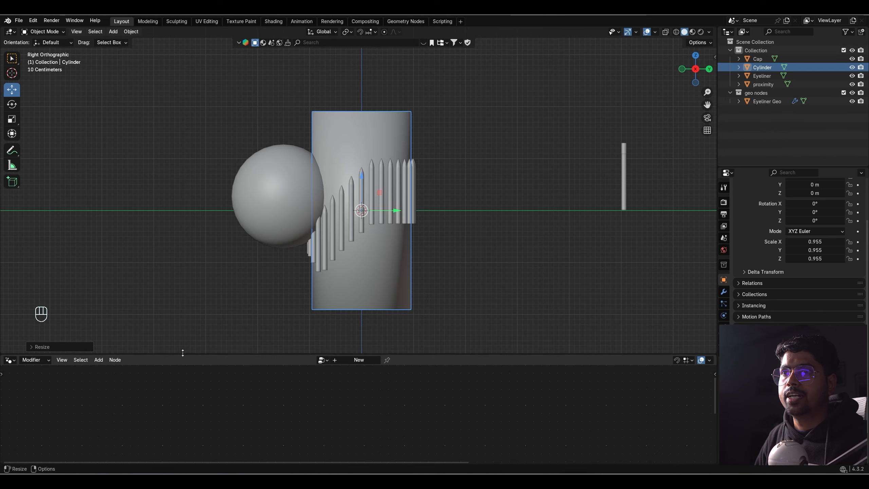
pyautogui.rightClick(187, 355)
pyautogui.click(189, 354)
pyautogui.click(186, 362)
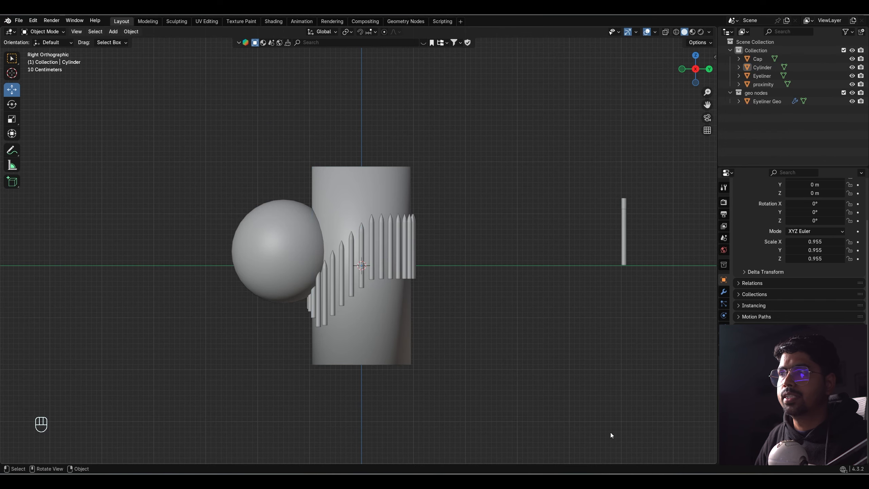
# Split the 3D viewport vertically into two side-by-side views.
pyautogui.rightClick(717, 406)
pyautogui.click(720, 409)
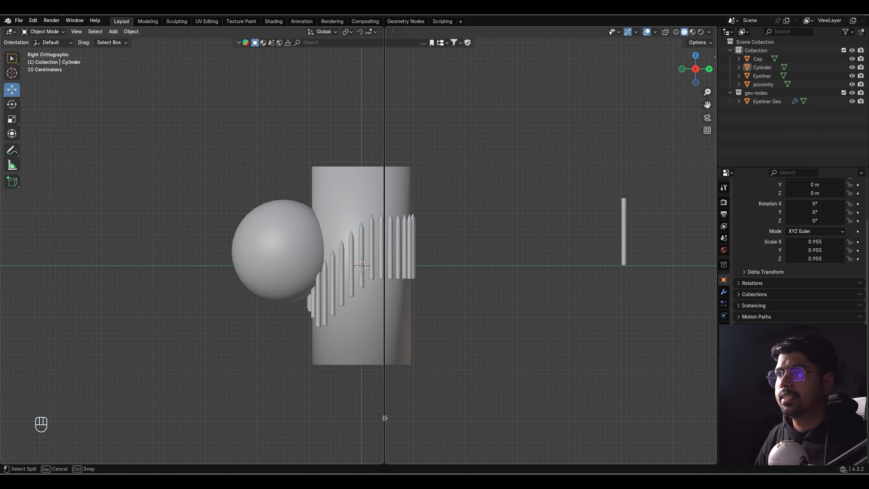
pyautogui.click(384, 417)
# Add a camera and align it to the close side view of the pencils and cylinder.
pyautogui.scroll(3, 225, 327)
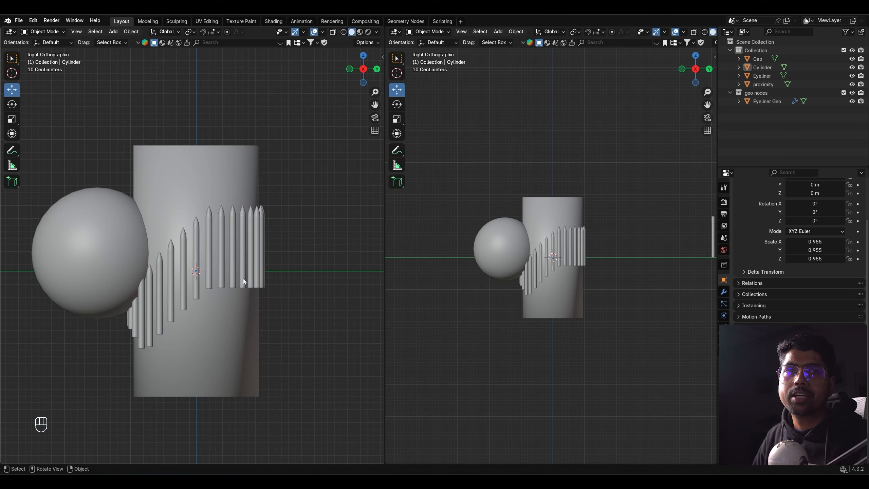
pyautogui.hotkey('shift', 'a')
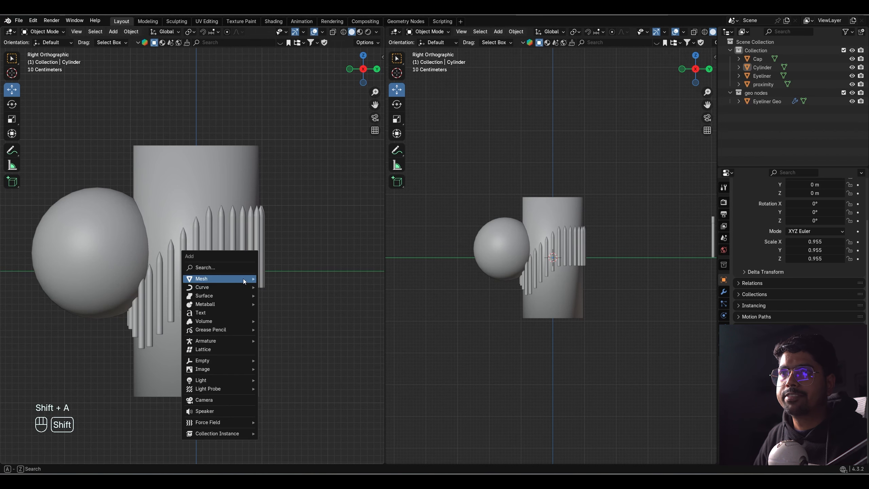
pyautogui.click(198, 400)
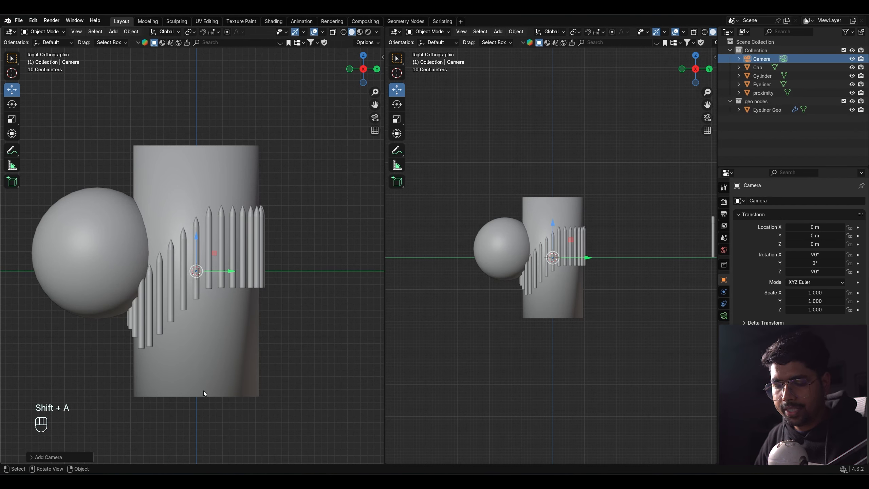
pyautogui.press('ctrl+alt+KP_0')
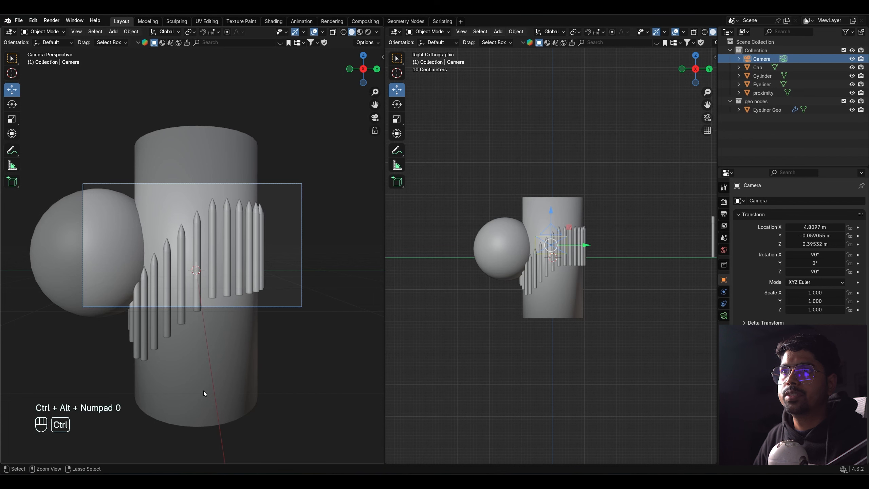
# Set the camera's focal length to 85 mm.
pyautogui.click(724, 315)
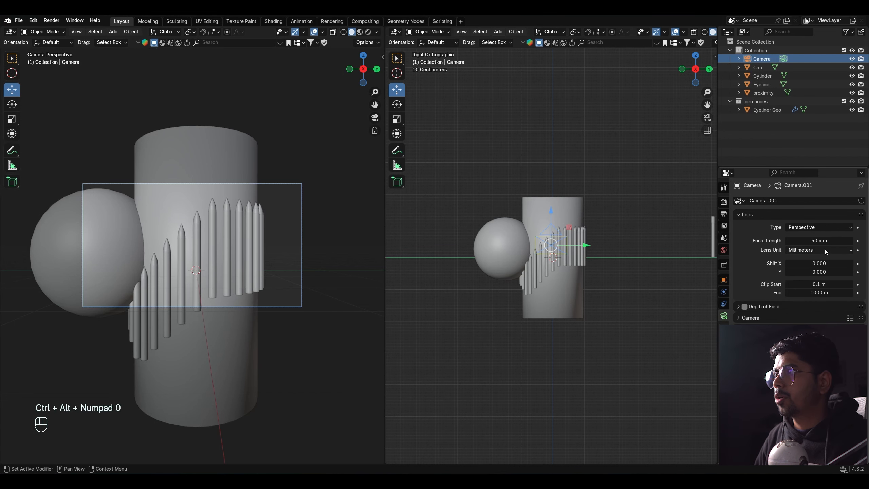
pyautogui.doubleClick(824, 241)
pyautogui.write('85')
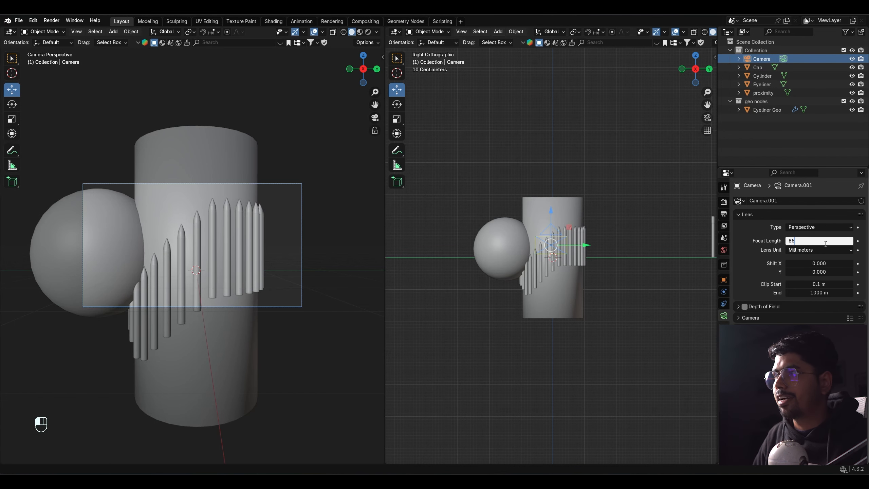
pyautogui.press('Return')
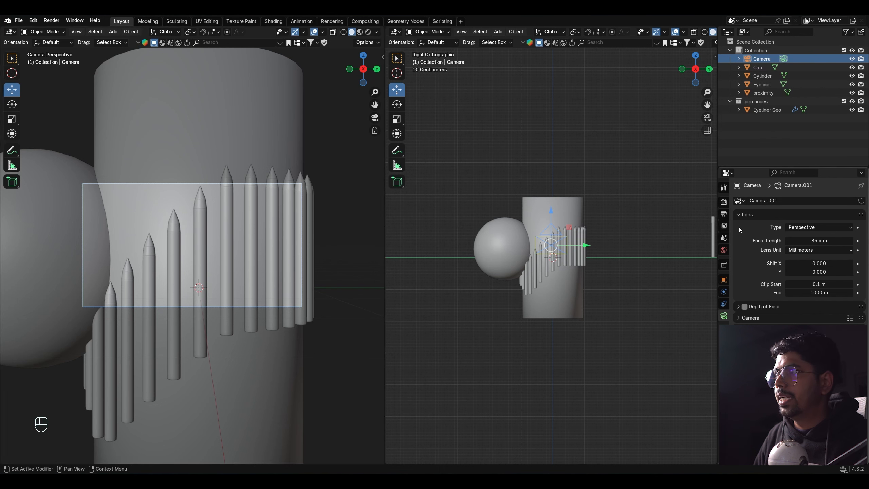
# Set the render output resolution to 1080 by 1350 px.
pyautogui.click(723, 214)
pyautogui.doubleClick(844, 212)
pyautogui.write('10')
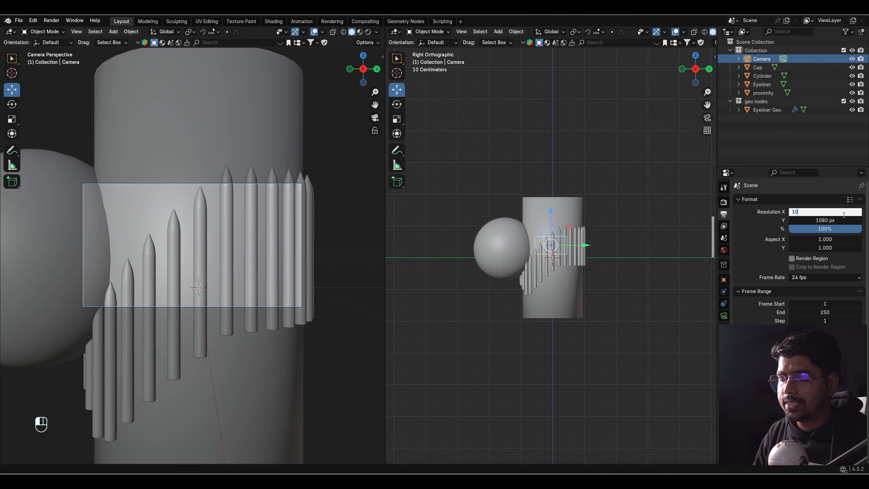
pyautogui.write('80')
pyautogui.press('Tab')
pyautogui.write('1350')
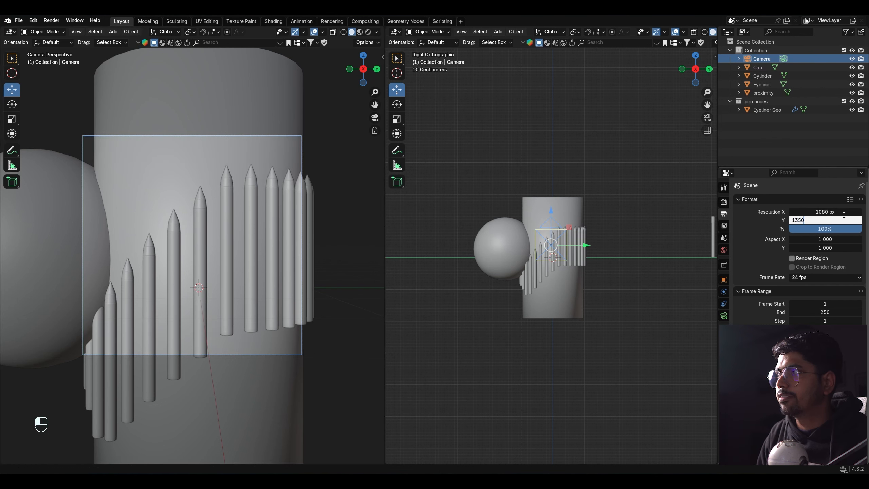
pyautogui.press('Return')
# Lock the camera to the view to reframe the pencils and cylinder, and hide the proximity sphere.
pyautogui.press('n')
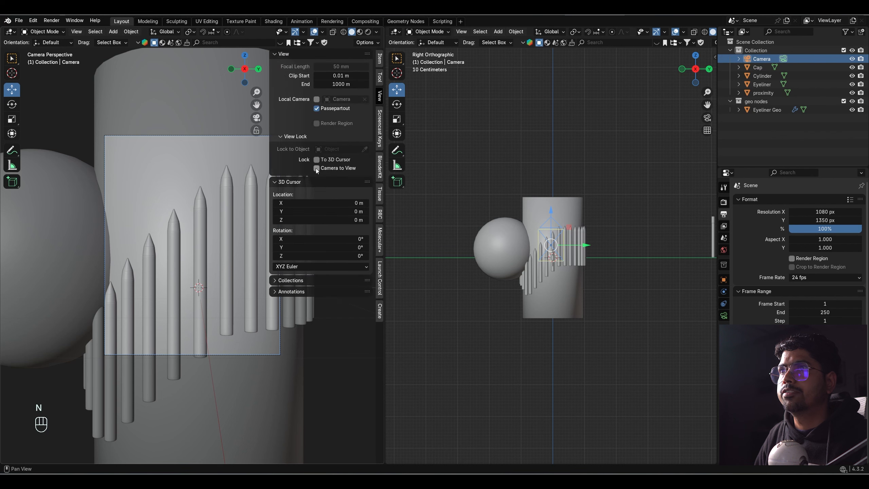
pyautogui.press('n')
pyautogui.moveTo(375, 93)
pyautogui.mouseDown()
pyautogui.moveTo(375, 79)
pyautogui.moveTo(375, 93)
pyautogui.mouseUp()
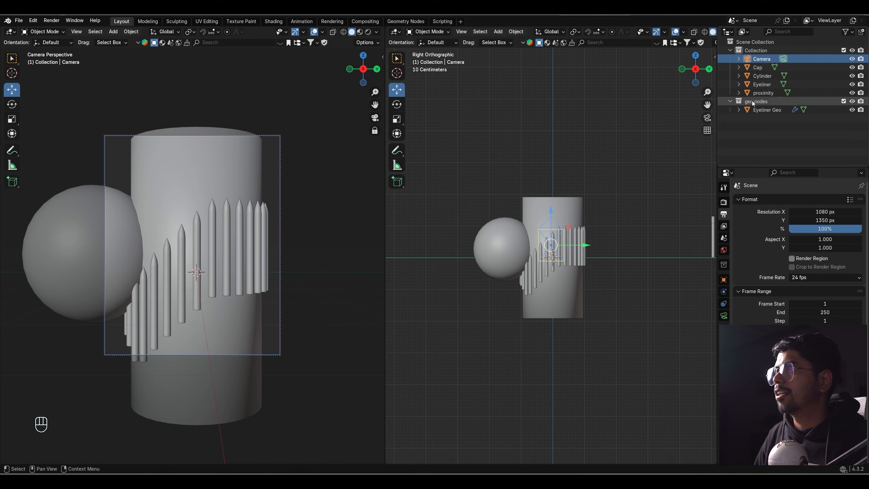
pyautogui.click(851, 93)
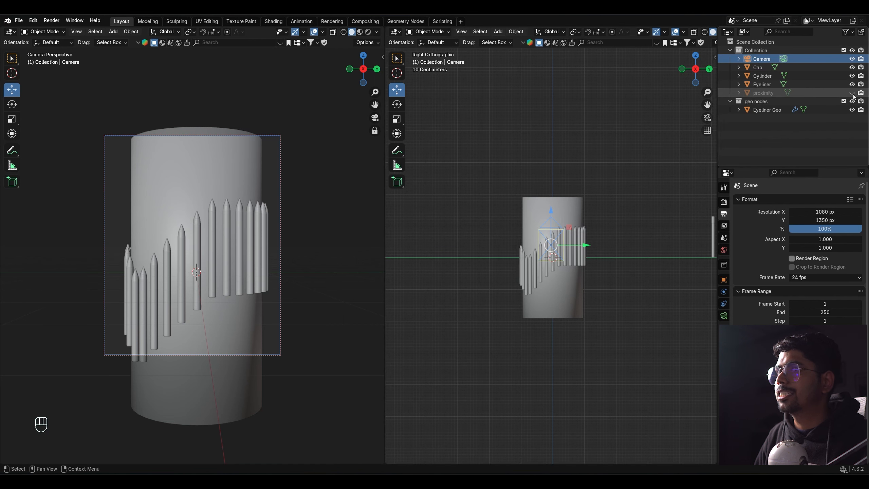
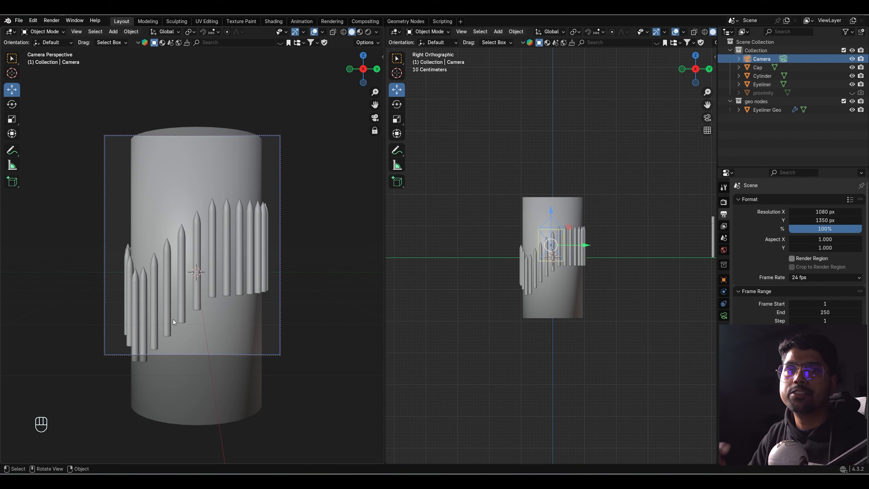
# Add a Timeline beneath the camera view, test playback briefly and return to frame 1.
pyautogui.press('n')
pyautogui.press('n')
pyautogui.moveTo(374, 104); pyautogui.dragTo(373, 79)
pyautogui.click(202, 419)
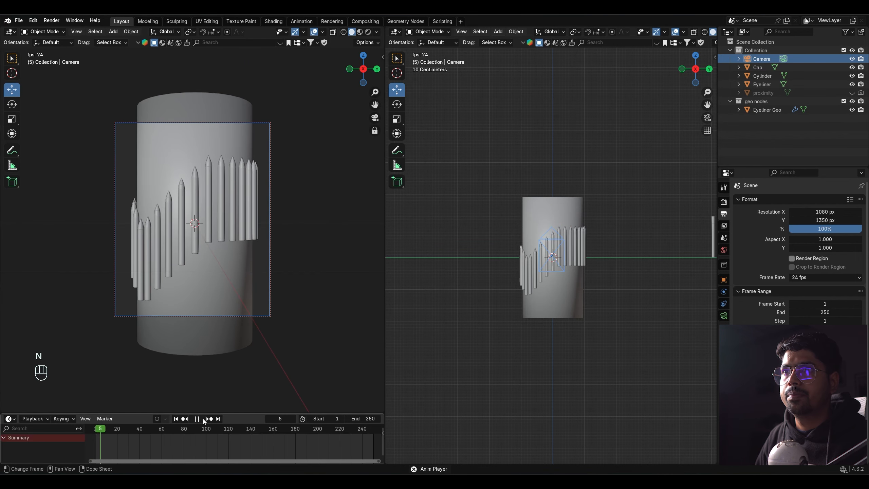
pyautogui.click(202, 419)
pyautogui.click(176, 419)
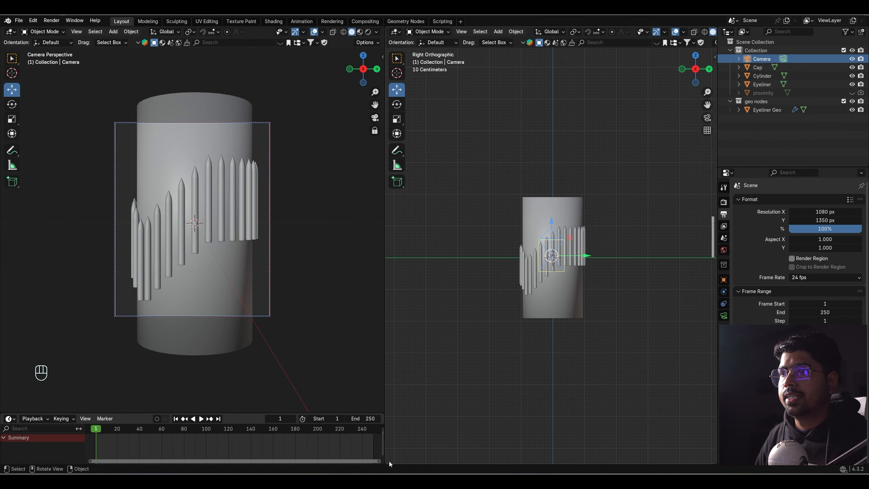
# Split the side viewport horizontally with a Geometry Node Editor in the lower part, and narrow the camera view.
pyautogui.moveTo(387, 462); pyautogui.dragTo(395, 311)
pyautogui.click(395, 310)
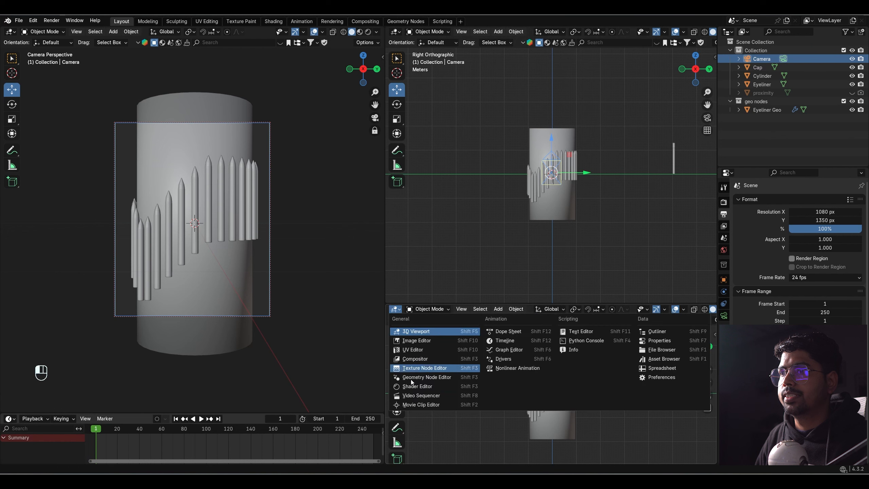
pyautogui.click(422, 390)
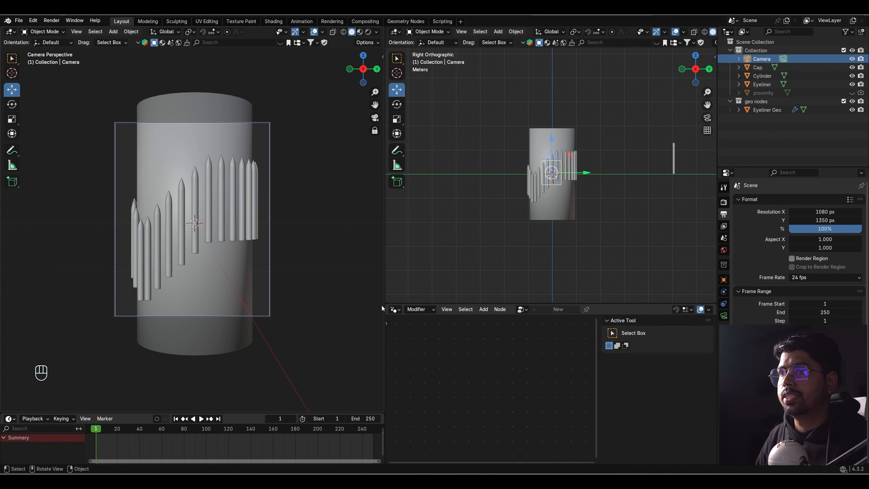
pyautogui.moveTo(385, 305); pyautogui.dragTo(279, 306)
# Unlock the camera from the view and hide the tool strip in the camera viewport.
pyautogui.press('n')
pyautogui.press('n')
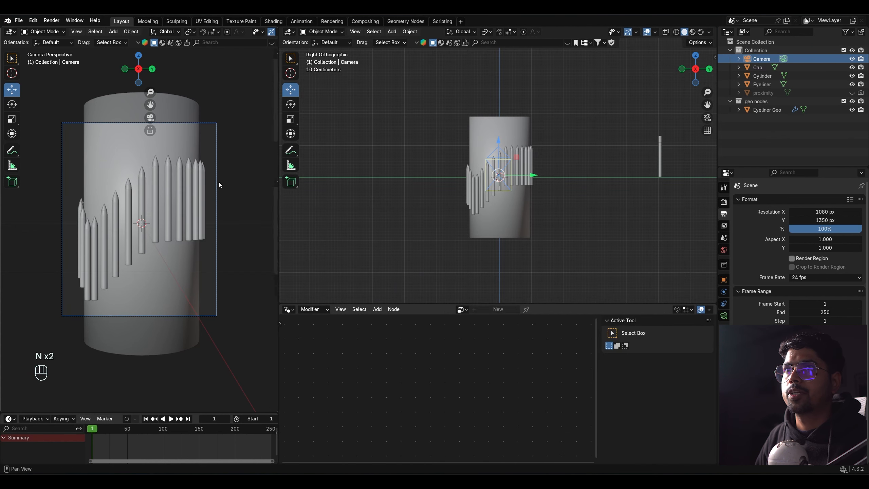
pyautogui.press('t')
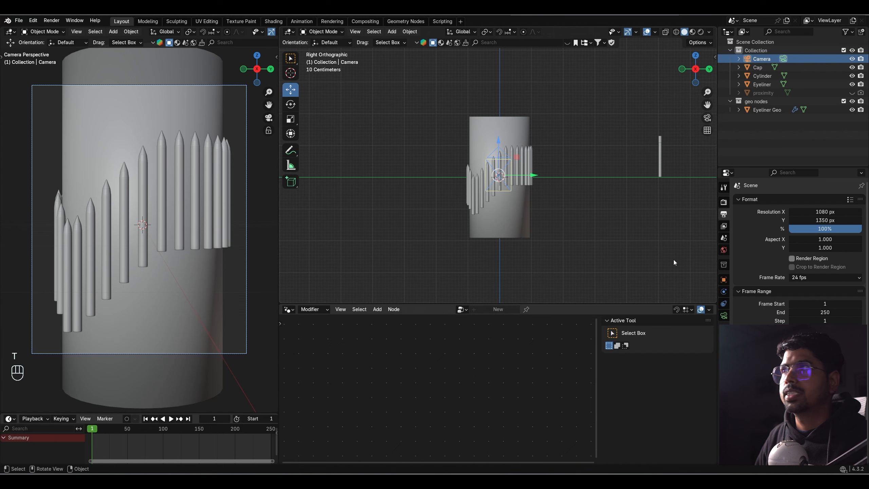
# Raise the camera's passepartout opacity to 1.000 so the area outside the frame is fully black.
pyautogui.click(724, 315)
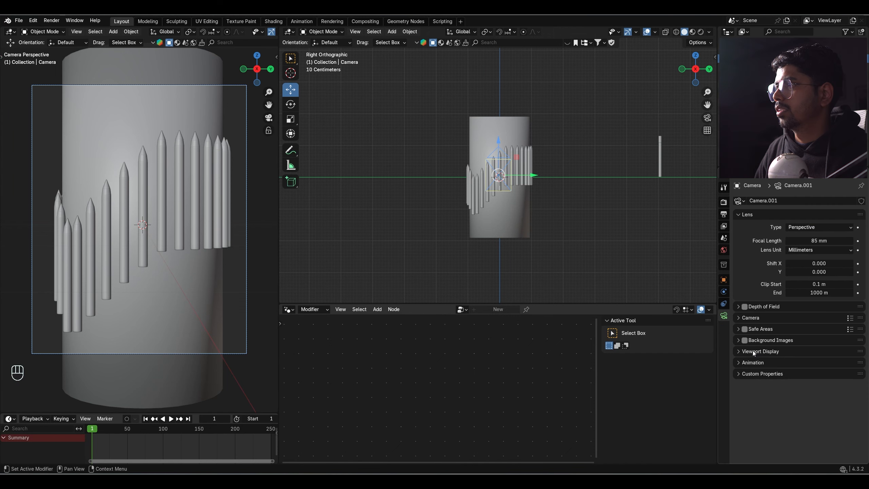
pyautogui.moveTo(822, 412); pyautogui.dragTo(852, 412)
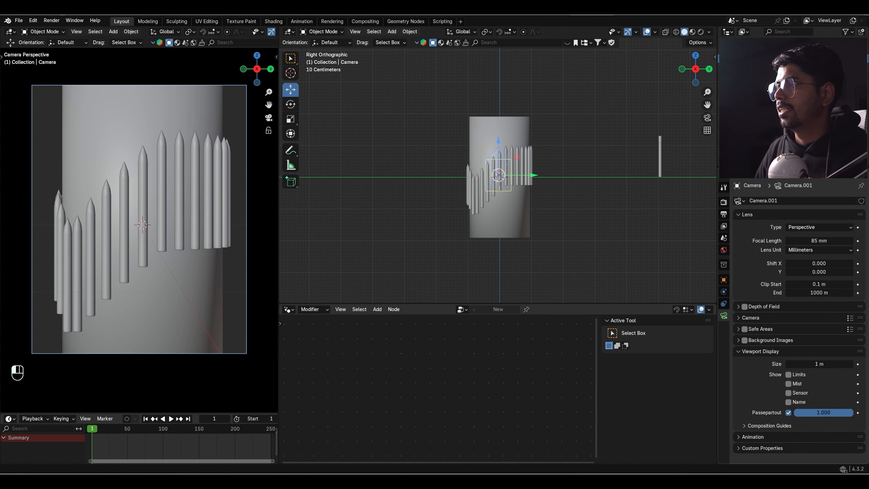
pyautogui.click(755, 351)
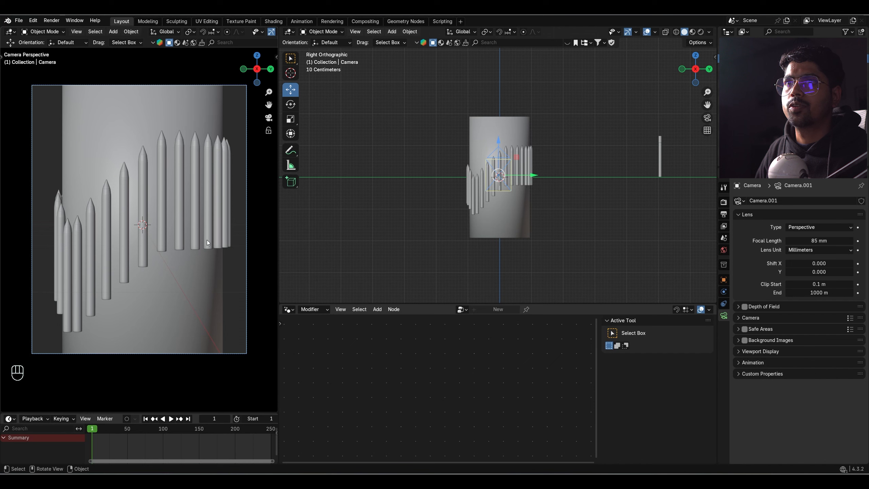
# Select the instanced pencils and keyframe the Transform Geometry node's rotation at 0° on frame 1.
pyautogui.click(532, 164)
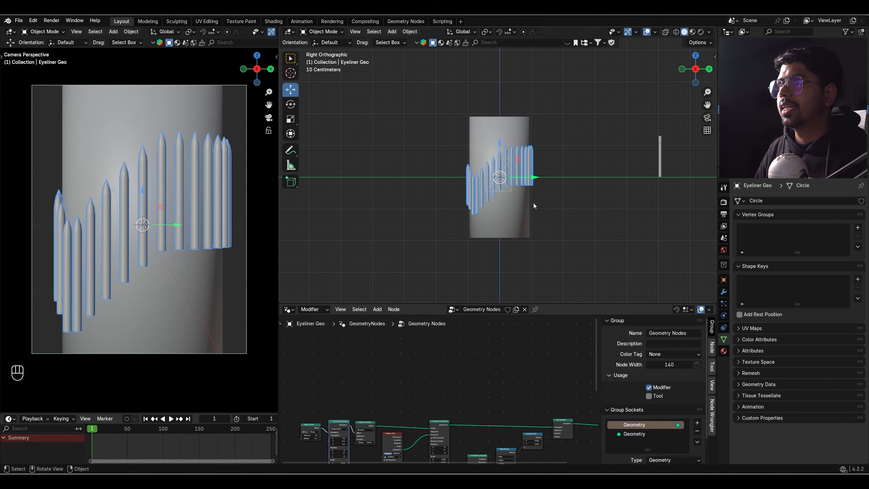
pyautogui.scroll(-3, 456, 375)
pyautogui.moveTo(456, 387); pyautogui.dragTo(512, 356, button='middle')
pyautogui.scroll(1, 448, 348)
pyautogui.press('n')
pyautogui.scroll(3, 453, 367)
pyautogui.scroll(7, 455, 393)
pyautogui.moveTo(470, 386); pyautogui.dragTo(516, 410, button='middle')
pyautogui.click(420, 347)
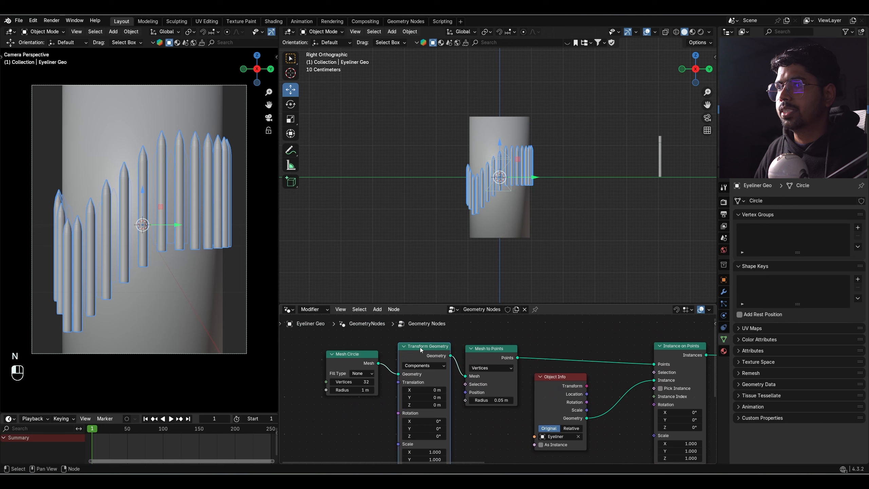
pyautogui.moveTo(435, 437); pyautogui.dragTo(434, 406, button='middle')
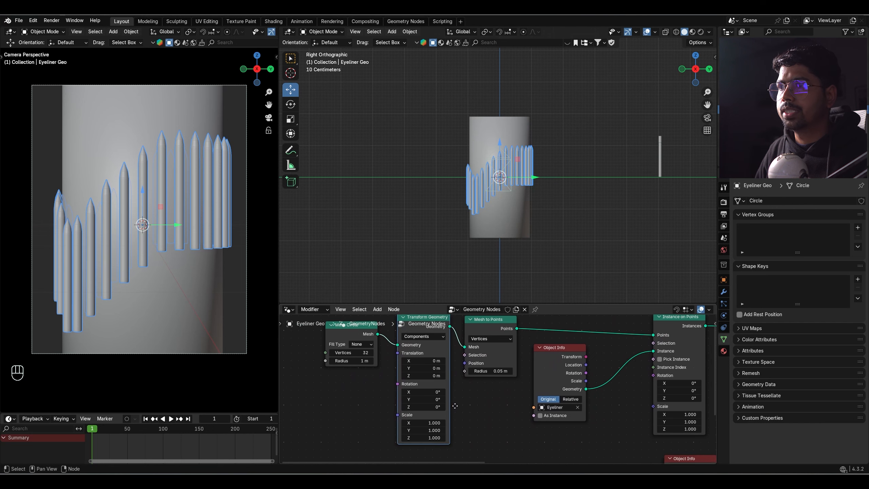
pyautogui.moveTo(435, 406); pyautogui.dragTo(442, 405)
pyautogui.click(434, 405)
pyautogui.press('Return')
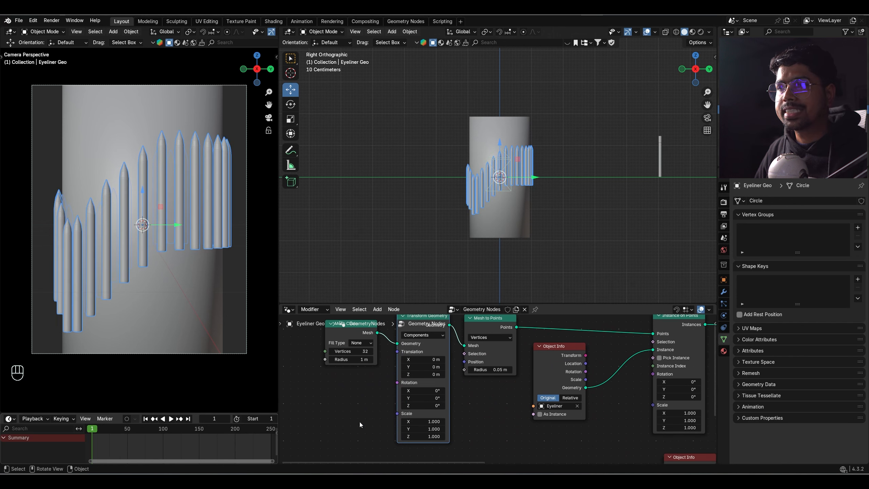
pyautogui.press('i')
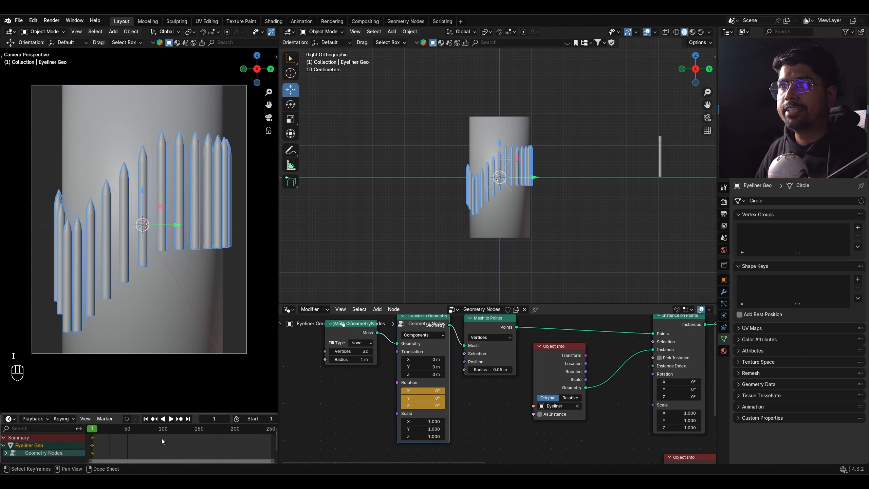
# Keyframe the Transform Geometry node's Z rotation at 360° on frame 250.
pyautogui.click(187, 419)
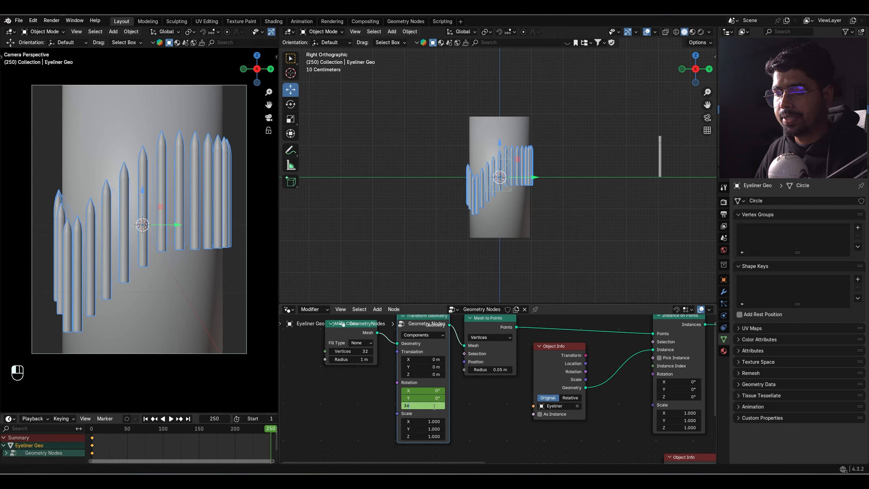
pyautogui.press('Return')
pyautogui.press('i')
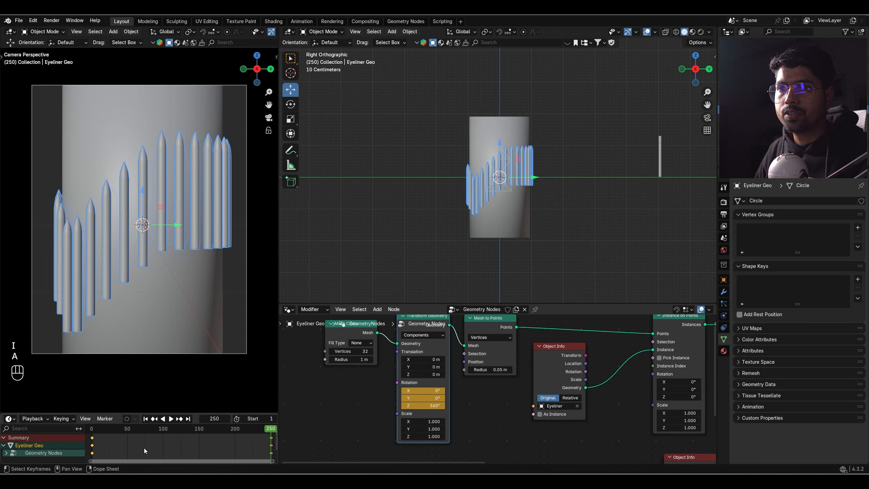
# Set the rotation keyframes to linear interpolation and play the animation.
pyautogui.press('t')
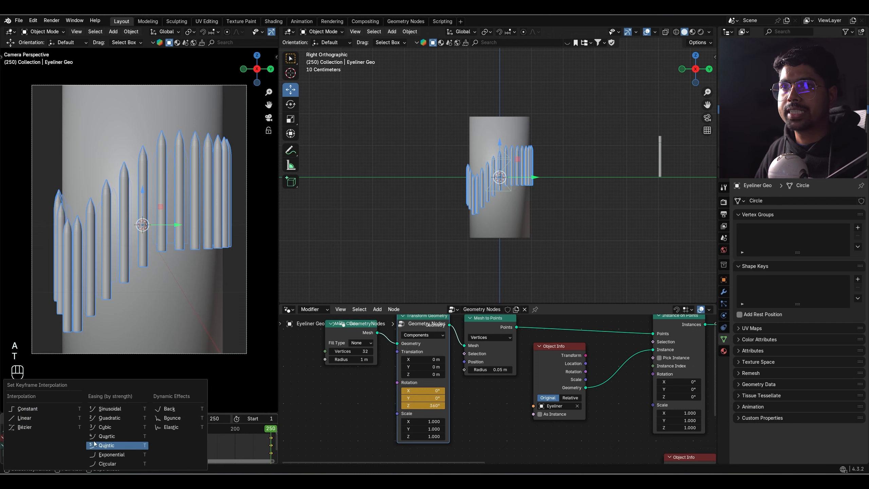
pyautogui.click(26, 421)
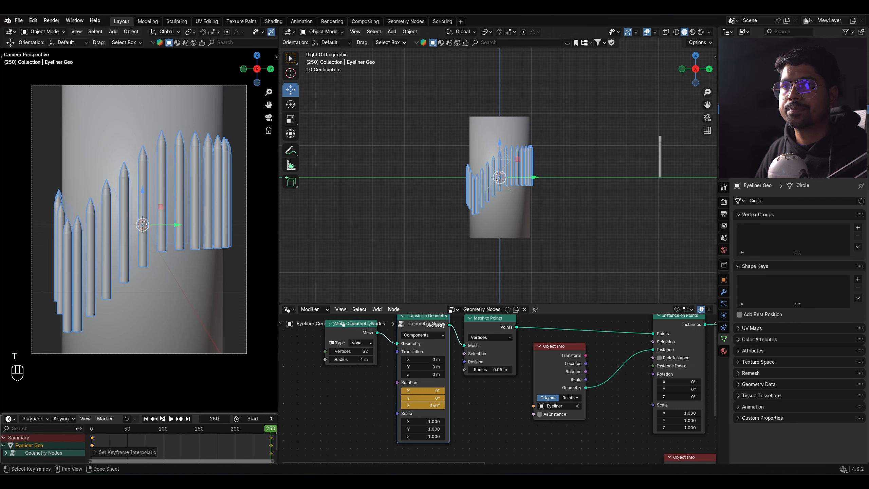
pyautogui.click(162, 418)
pyautogui.click(170, 419)
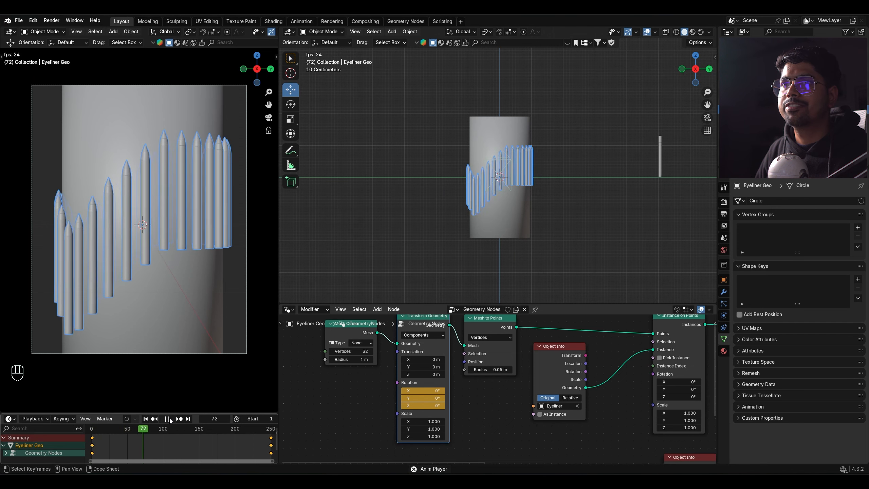
# Change the Z rotation keyframe at frame 250 to 90° with linear interpolation and preview the slower spin.
pyautogui.click(169, 420)
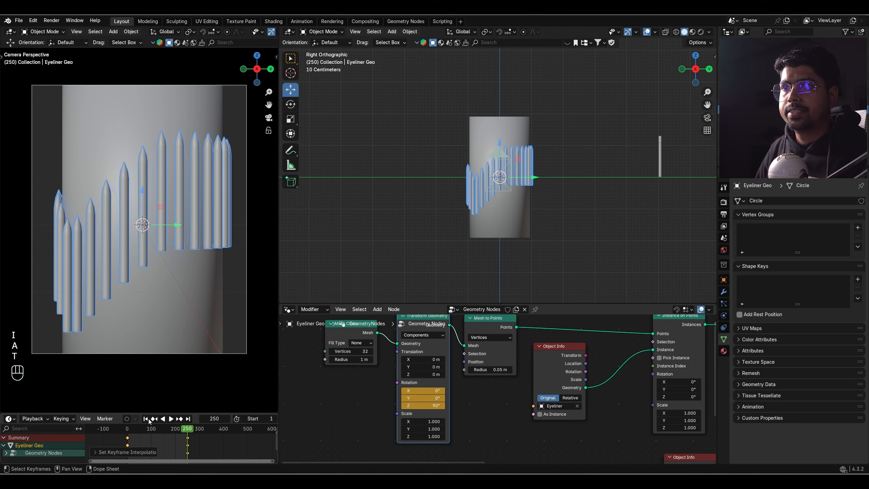
pyautogui.click(176, 419)
pyautogui.click(346, 248)
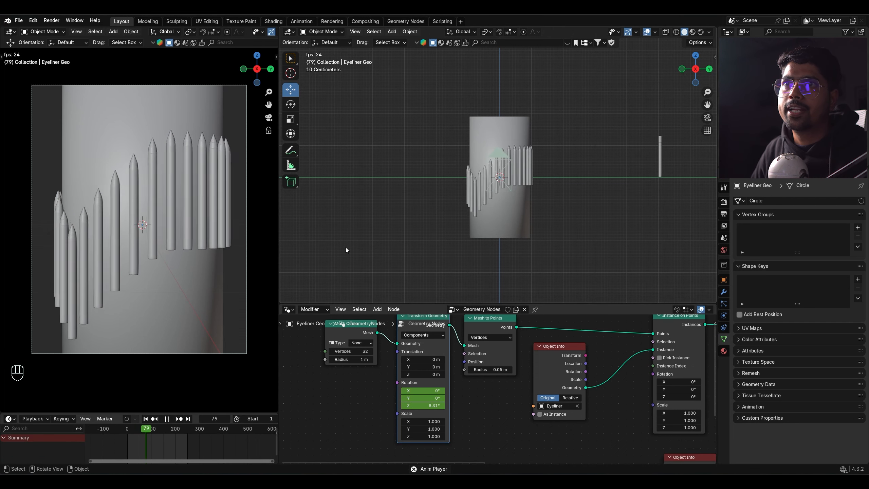
pyautogui.press('space')
# Show the proximity sphere again, set its viewport display to Bounds and return to the right orthographic view.
pyautogui.moveTo(479, 209)
pyautogui.mouseDown(button='middle')
pyautogui.moveTo(501, 208)
pyautogui.moveTo(491, 215)
pyautogui.mouseUp(button='middle')
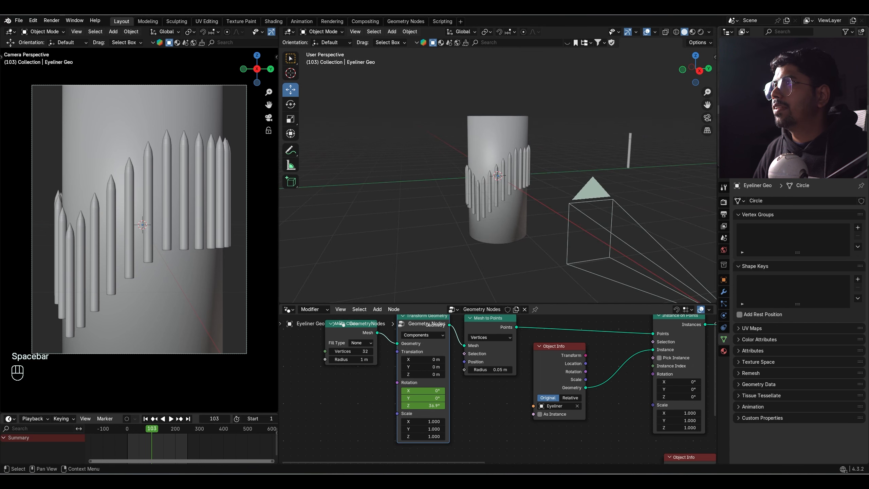
pyautogui.click(753, 92)
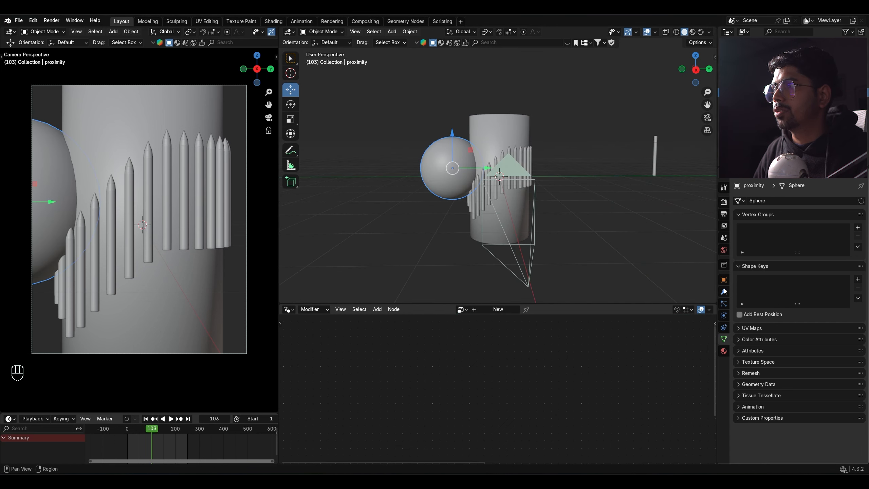
pyautogui.click(724, 279)
pyautogui.scroll(-4, 804, 409)
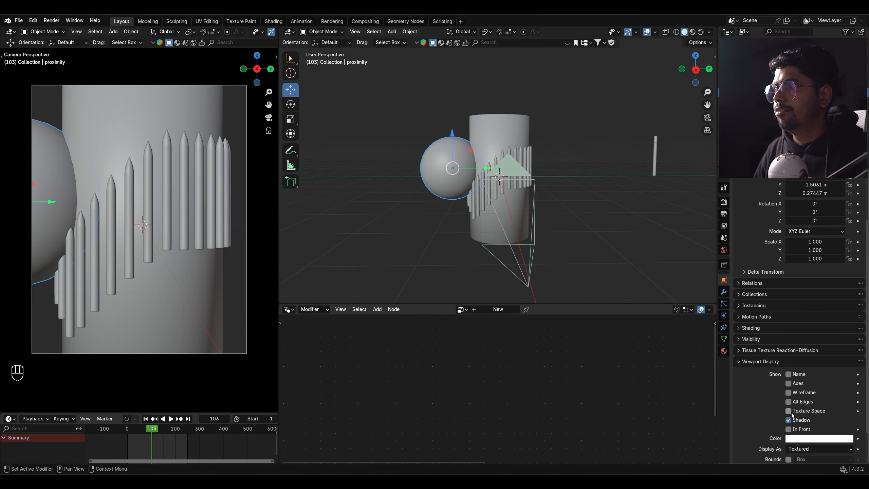
pyautogui.click(816, 451)
pyautogui.click(800, 410)
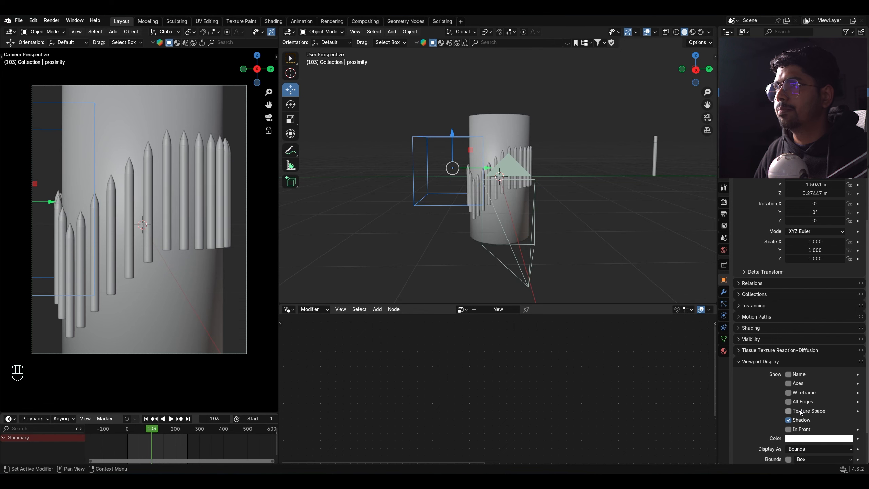
pyautogui.press('KP_3')
pyautogui.scroll(4, 428, 156)
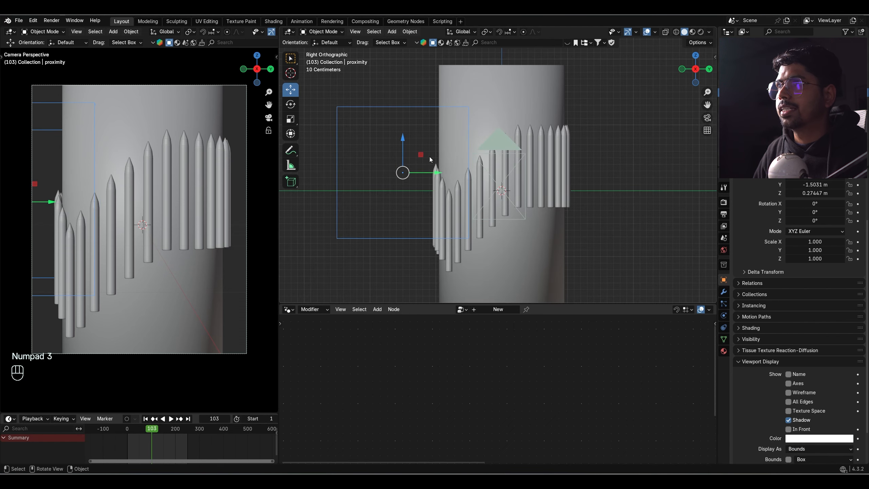
# Raise the proximity sphere to about Z 0.85 m, preview playback, and move it closer to the cylinder at about Y -1.28 m.
pyautogui.press('g')
pyautogui.press('z')
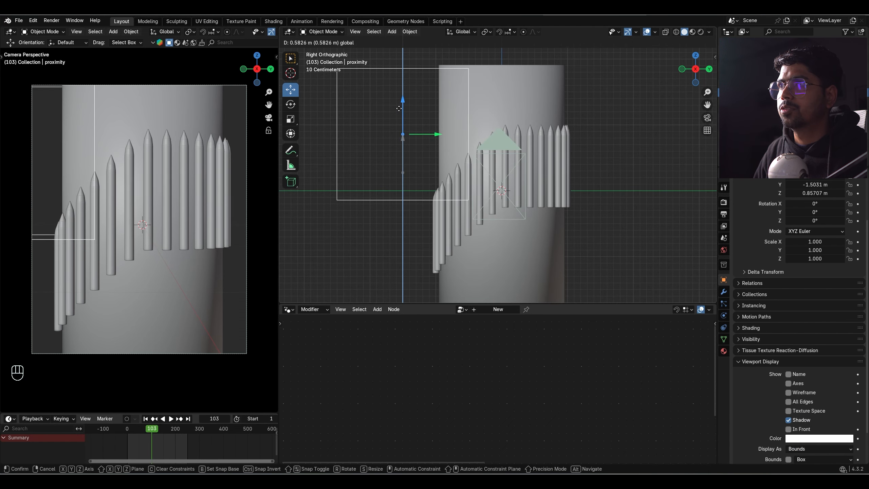
pyautogui.click(399, 109)
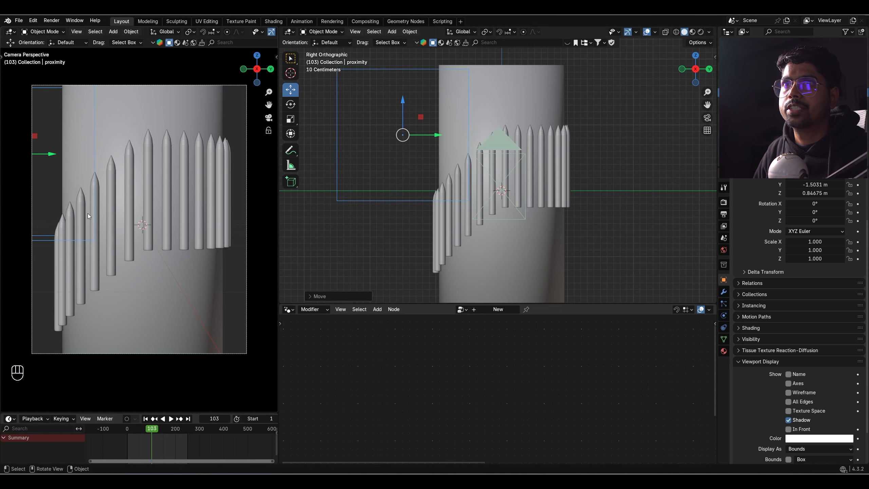
pyautogui.click(146, 418)
pyautogui.press('space')
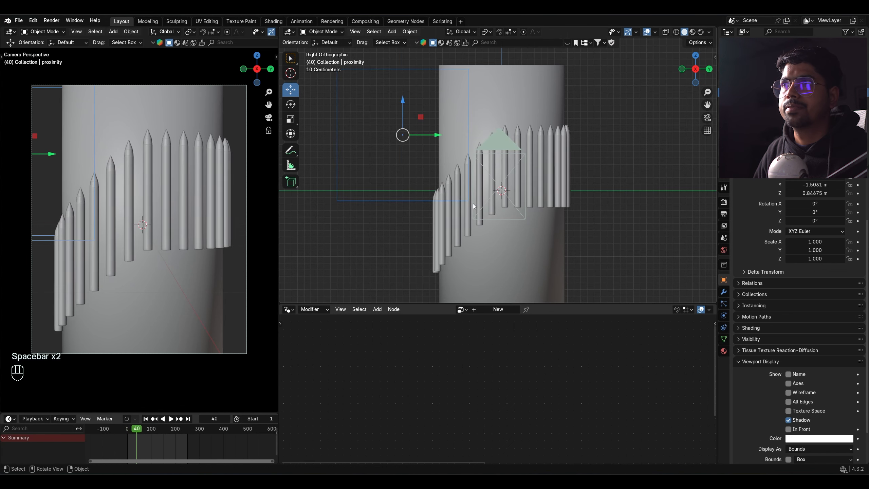
pyautogui.moveTo(435, 148); pyautogui.dragTo(449, 148)
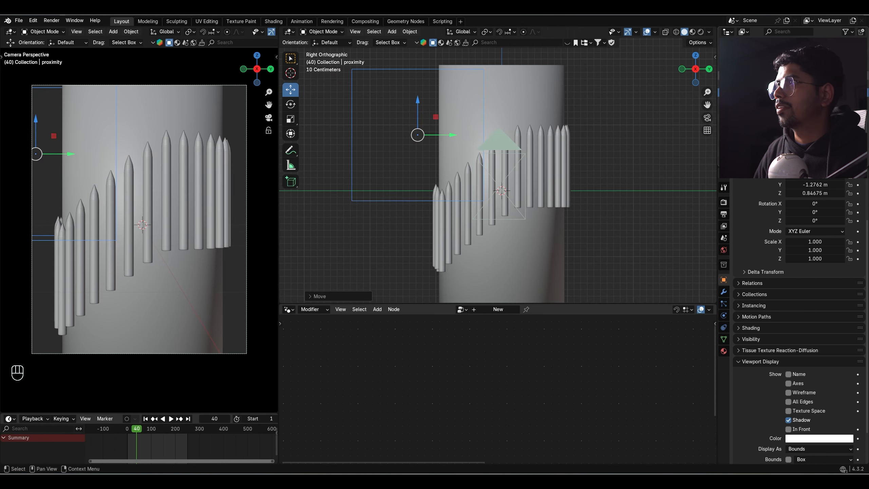
# Set the camera's focal length to 75 mm and raise the camera slightly along Z.
pyautogui.click(752, 58)
pyautogui.click(724, 315)
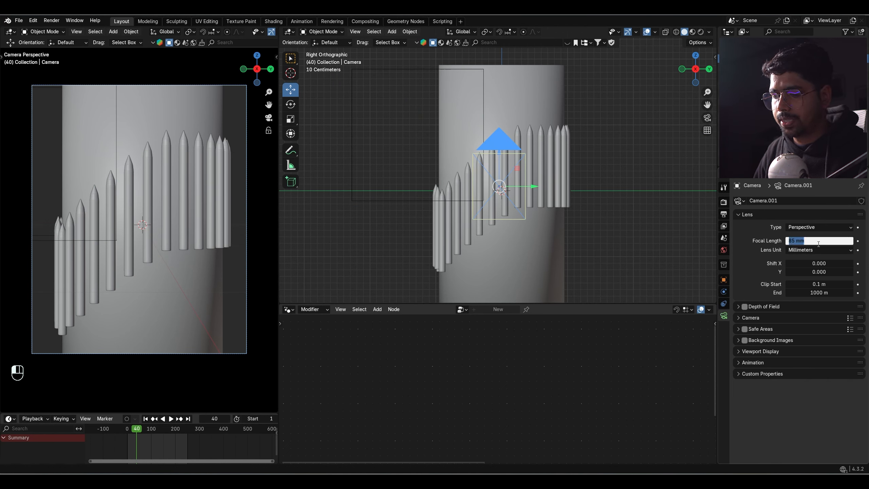
pyautogui.press('Return')
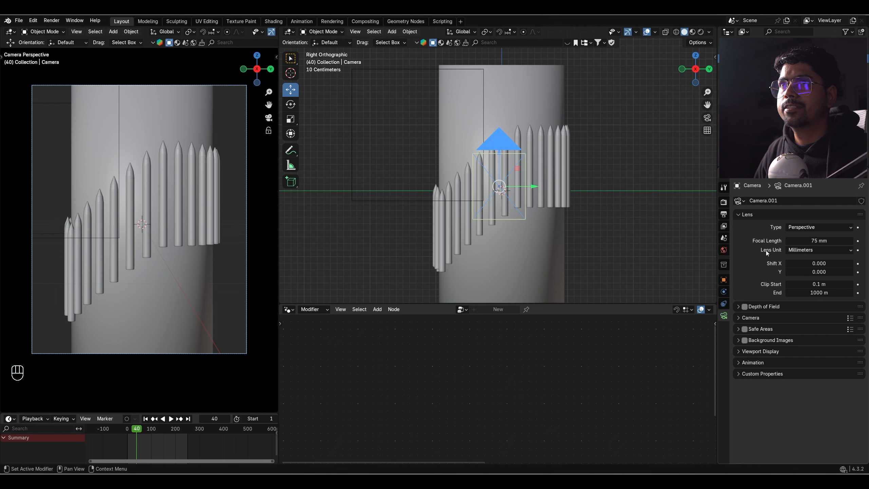
pyautogui.hotkey('ctrl', 'z')
pyautogui.keyDown('shift'); pyautogui.moveTo(819, 272); pyautogui.dragTo(843, 272); pyautogui.keyUp('shift')
pyautogui.click(565, 257)
pyautogui.press('g')
pyautogui.press('z')
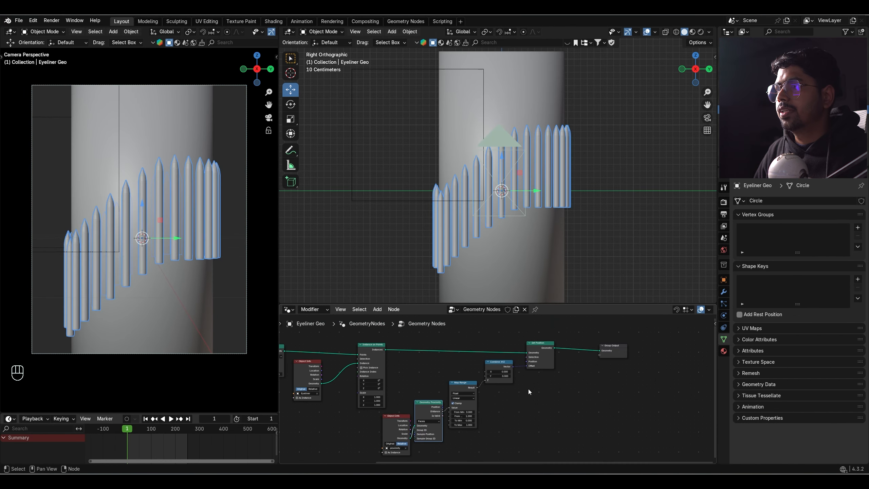
# Set the Eyeliner Geo Map Range node to To Min -0.4 and To Max 0.79, and preview the animation.
pyautogui.scroll(2, 528, 389)
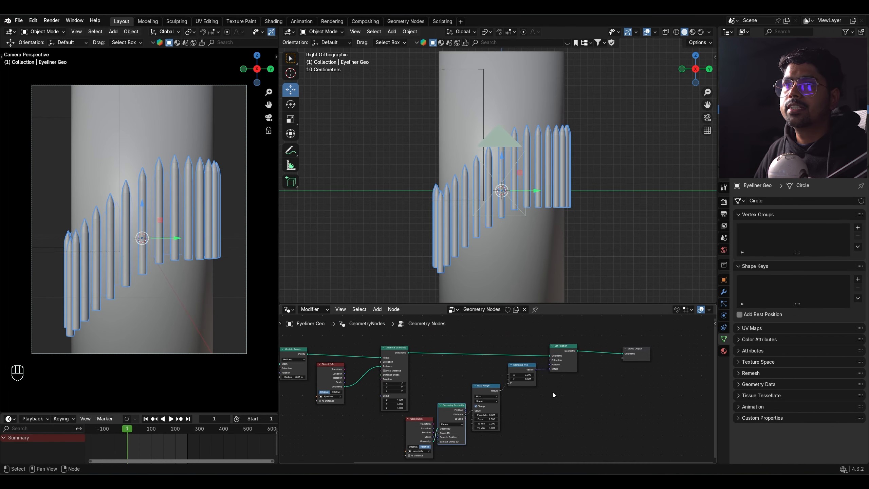
pyautogui.click(646, 246)
pyautogui.press('space')
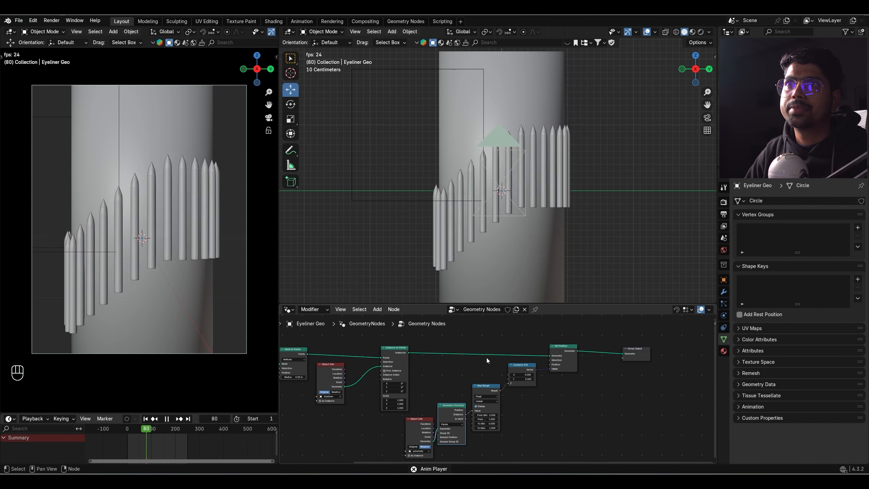
pyautogui.press('space')
pyautogui.scroll(6, 498, 400)
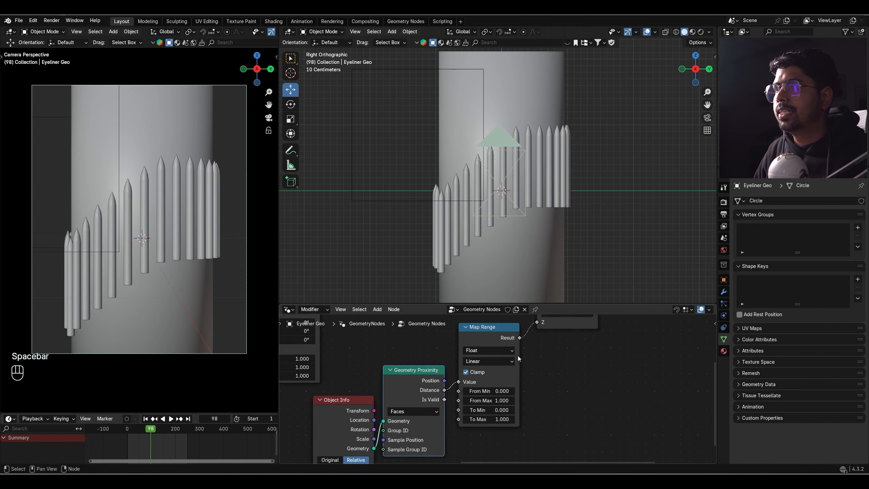
pyautogui.keyDown('shift'); pyautogui.moveTo(502, 403); pyautogui.dragTo(483, 415); pyautogui.keyUp('shift')
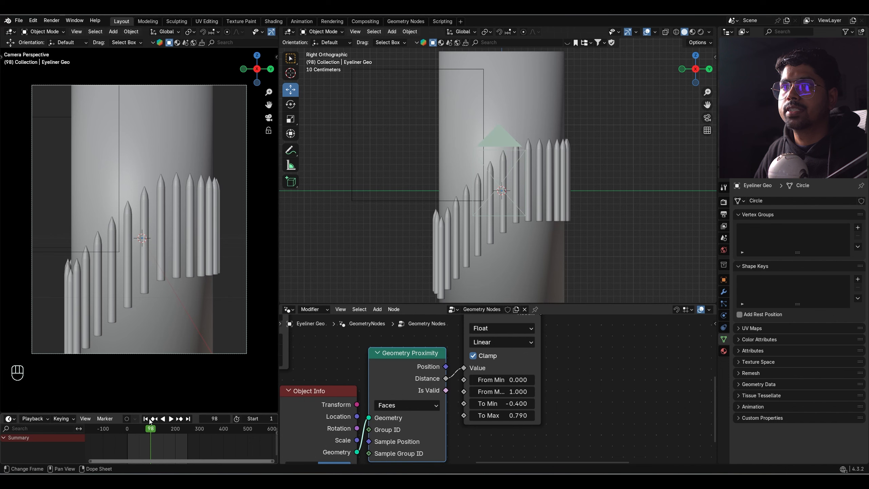
pyautogui.press('space')
pyautogui.press('space')
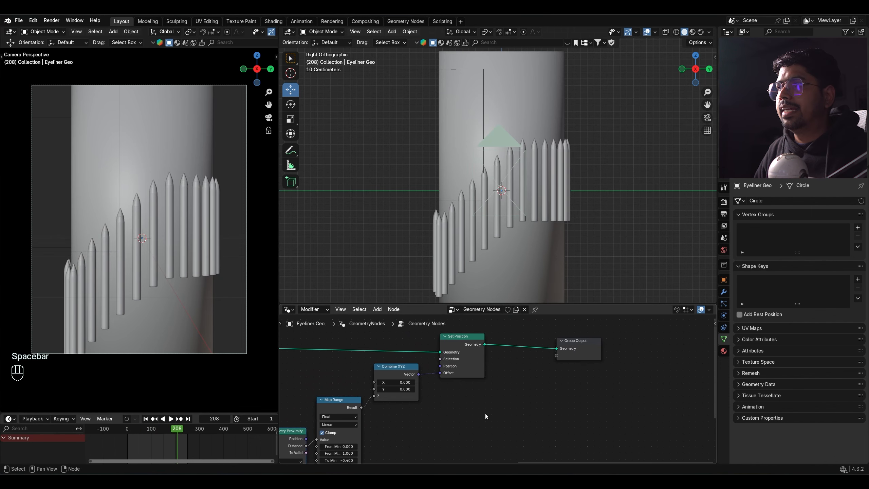
# Add a Transform Geometry node between the Set Position and Group Output nodes.
pyautogui.moveTo(484, 413); pyautogui.dragTo(419, 422, button='middle')
pyautogui.hotkey('shift', 'a')
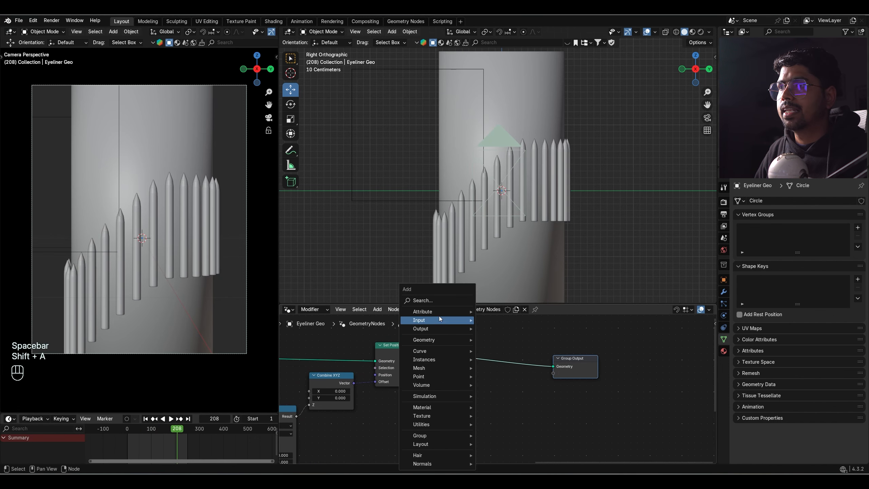
pyautogui.write('tras')
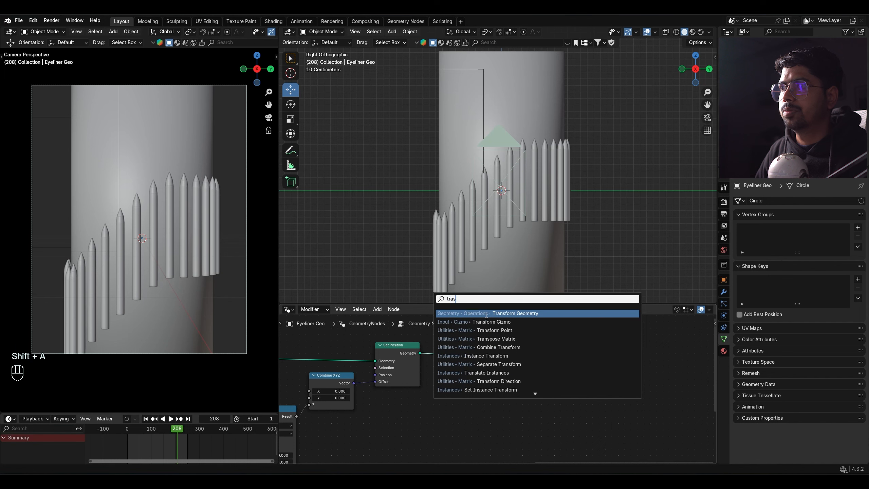
pyautogui.click(469, 313)
pyautogui.hotkey('ctrl', 'z')
pyautogui.hotkey('ctrl', 'z')
# Shift the starting node chain away from the proximity nodes and place the eyeliner Object Info closer to Instance on Points.
pyautogui.moveTo(533, 381); pyautogui.dragTo(582, 385, button='middle')
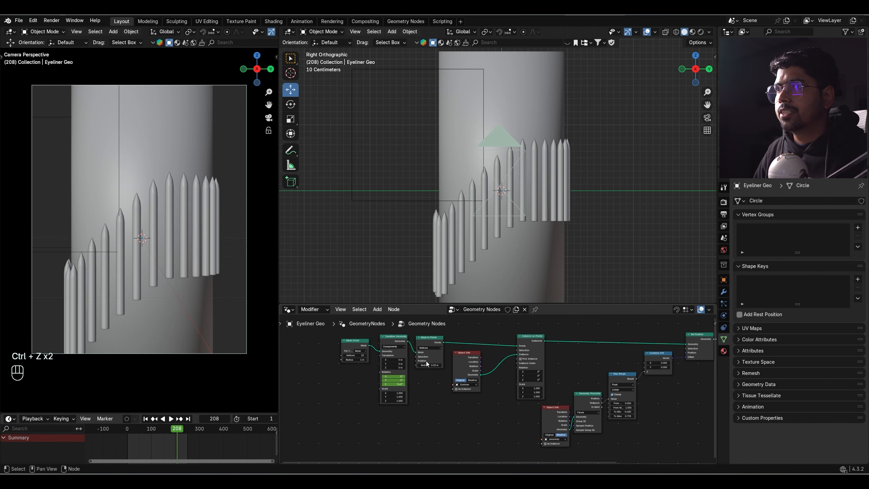
pyautogui.moveTo(333, 337); pyautogui.dragTo(540, 392)
pyautogui.press('g')
pyautogui.click(470, 390)
pyautogui.click(393, 358)
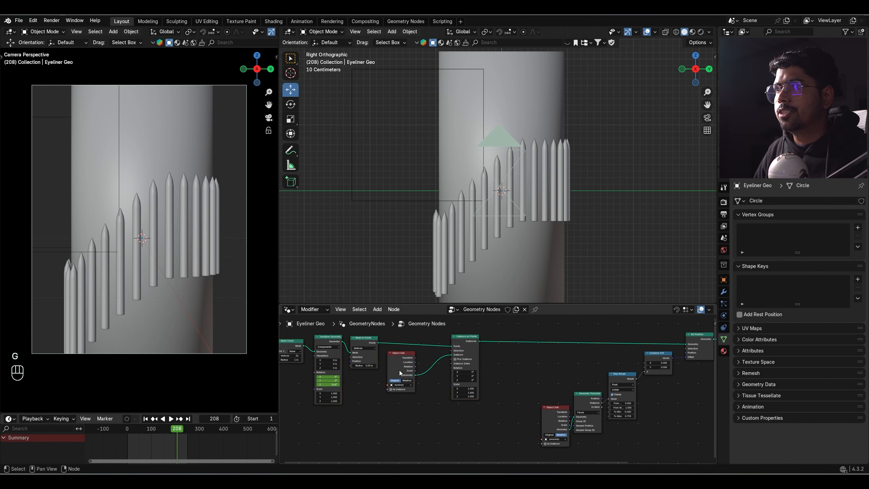
pyautogui.press('g')
pyautogui.click(417, 356)
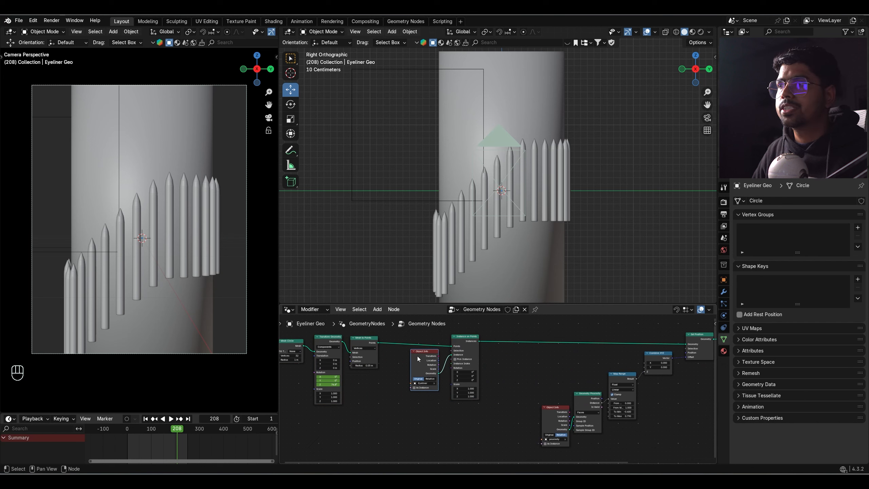
# Rename the node group to "Eyeliner Geo nodes" and save the file.
pyautogui.scroll(-1, 488, 390)
pyautogui.moveTo(501, 383); pyautogui.dragTo(491, 383, button='middle')
pyautogui.moveTo(646, 373); pyautogui.dragTo(583, 376, button='middle')
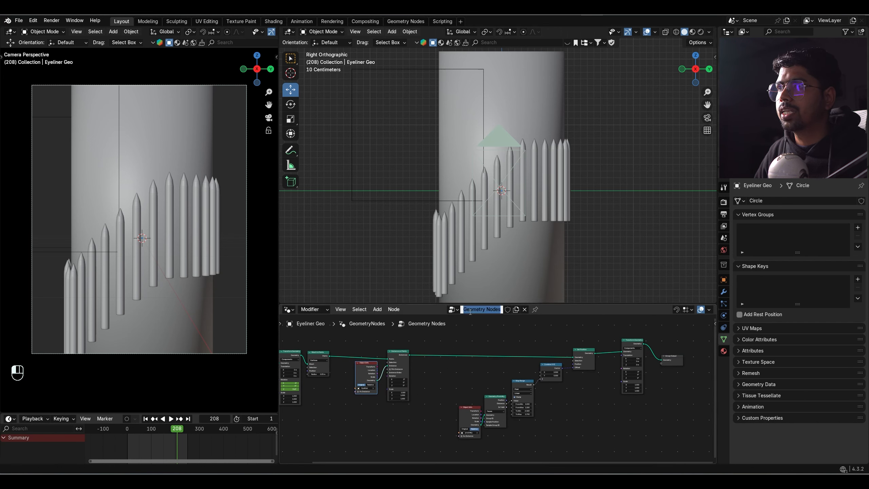
pyautogui.write('Eyel')
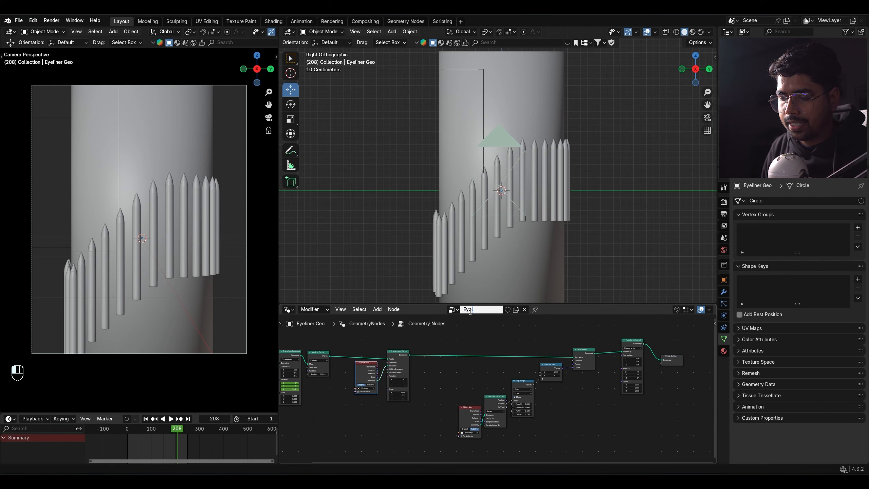
pyautogui.write('ibne')
pyautogui.press('BackSpace')
pyautogui.press('BackSpace')
pyautogui.write('ner')
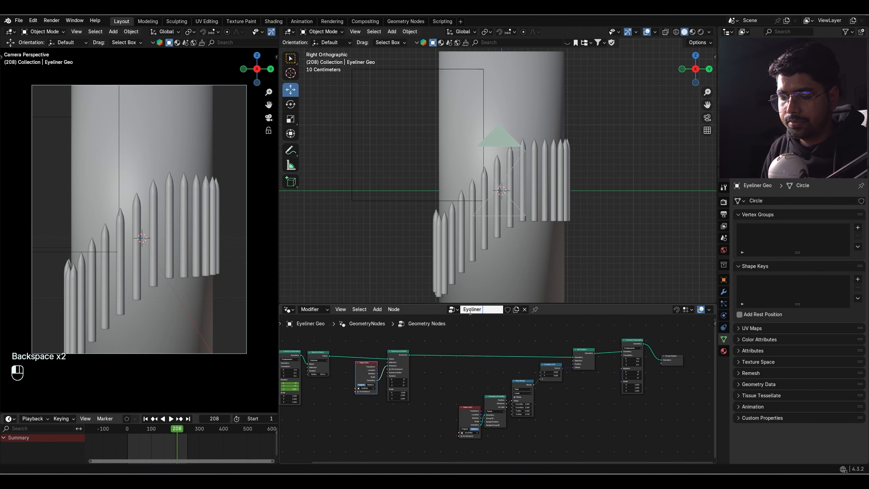
pyautogui.hotkey('ctrl', 's')
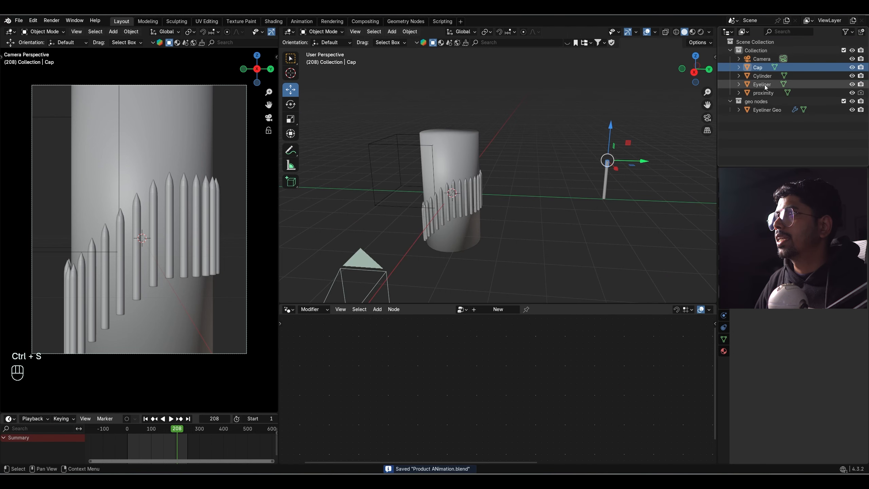
# Duplicate the Eyeliner Geo object in place and rename the copy "Cap geo".
pyautogui.click(759, 110)
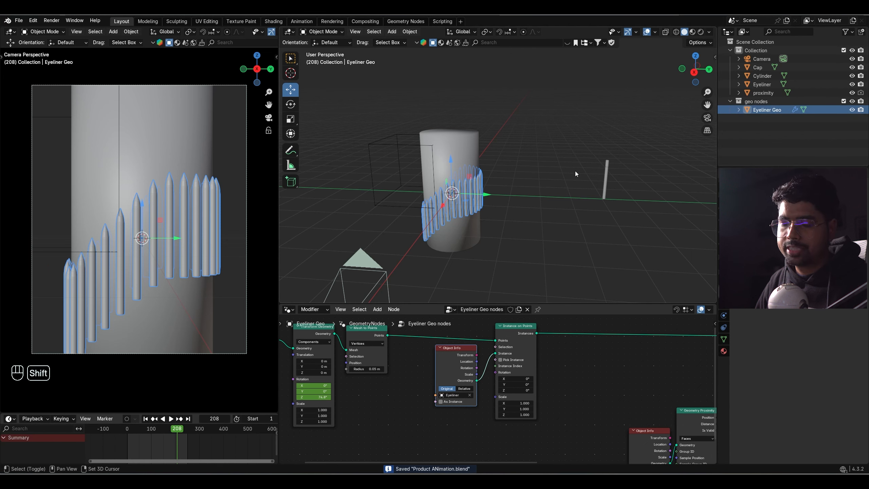
pyautogui.hotkey('shift', 'd')
pyautogui.click(575, 171)
pyautogui.doubleClick(770, 118)
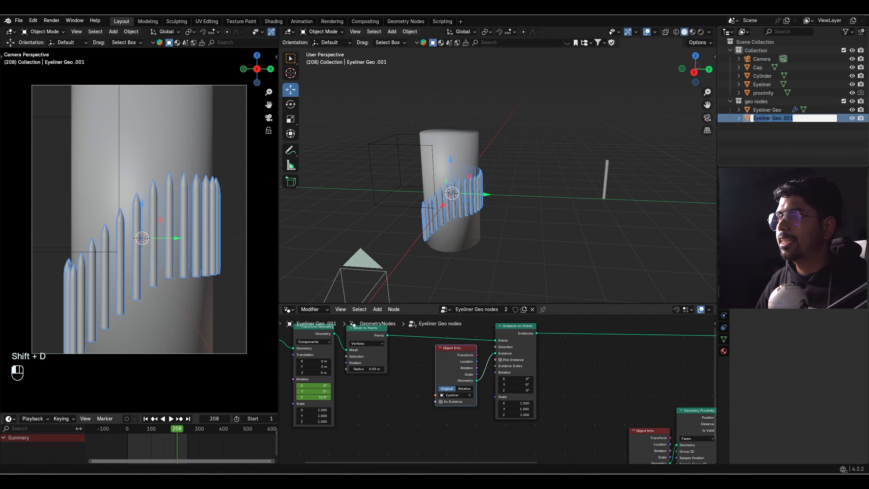
pyautogui.write('c')
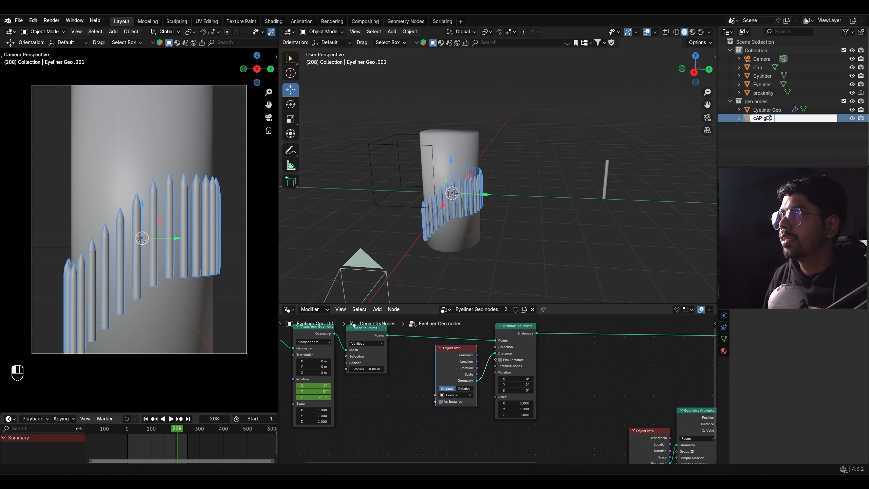
pyautogui.write('AP gEO')
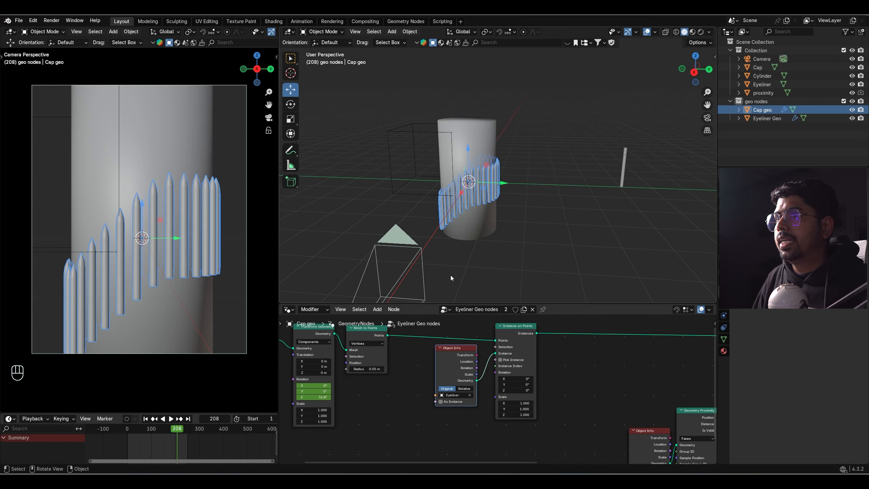
# Make Cap geo's node group an independent copy and open its name for editing.
pyautogui.scroll(-4, 429, 385)
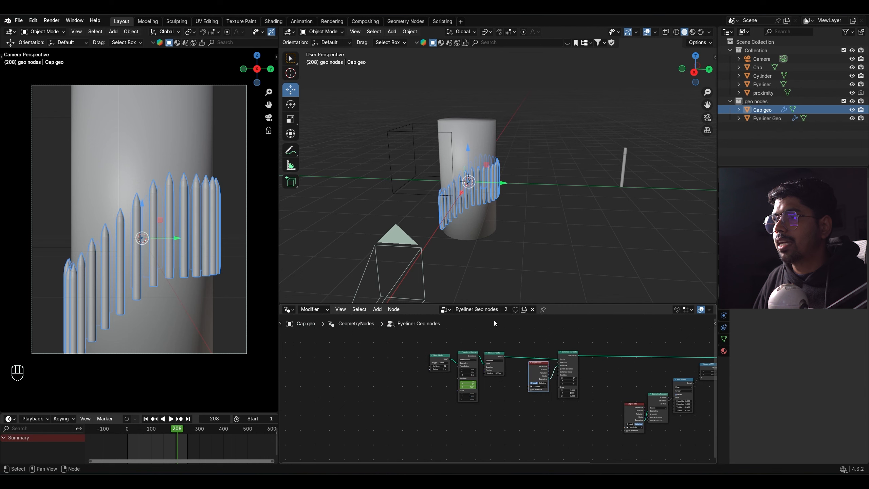
pyautogui.click(524, 309)
pyautogui.doubleClick(495, 311)
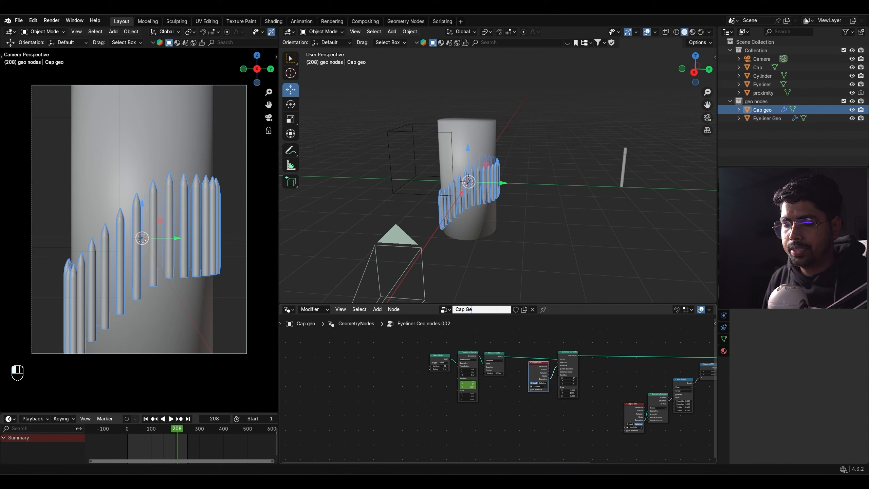
# Rename the node group to Cap Geo and replace the Eyeliner object in its Object Info node with Cap.
pyautogui.write('Cap Geo')
pyautogui.press('Return')
pyautogui.scroll(3, 442, 420)
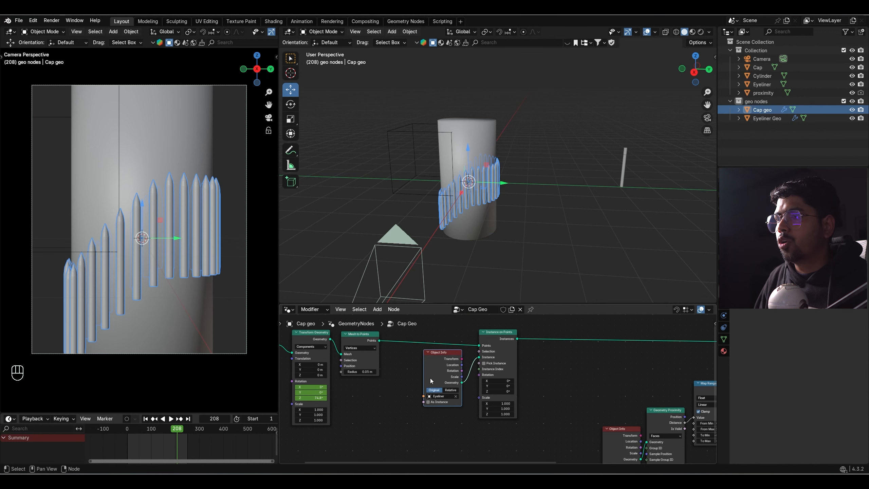
pyautogui.scroll(2, 443, 396)
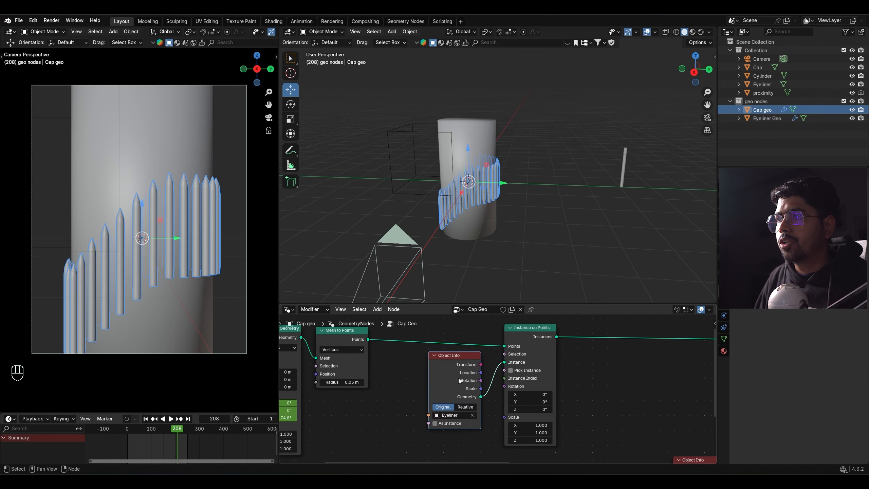
pyautogui.click(473, 415)
pyautogui.click(474, 415)
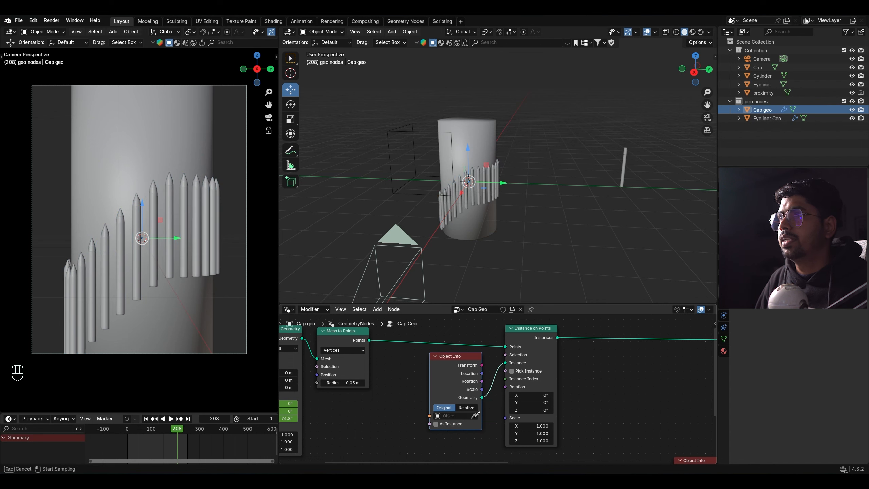
pyautogui.click(758, 65)
pyautogui.scroll(4, 582, 150)
pyautogui.keyDown('shift'); pyautogui.moveTo(582, 149); pyautogui.dragTo(546, 187, button='middle'); pyautogui.keyUp('shift')
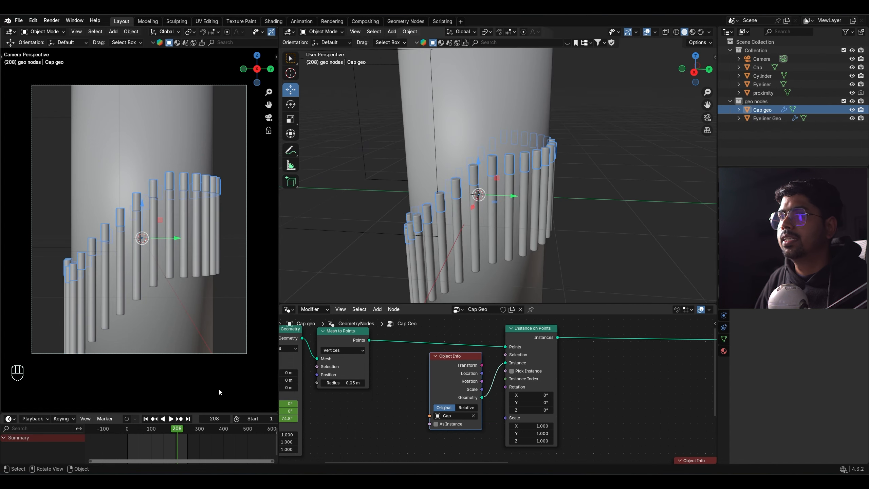
# Play the animation from the first frame and inspect the cap instances around the cylinder.
pyautogui.click(146, 419)
pyautogui.click(170, 419)
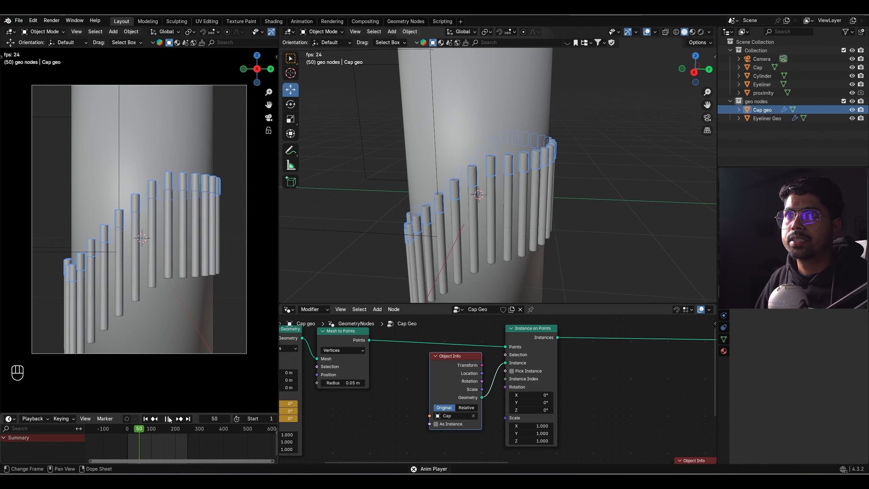
pyautogui.press('space')
pyautogui.scroll(-3, 573, 190)
pyautogui.moveTo(573, 191); pyautogui.dragTo(542, 221, button='middle')
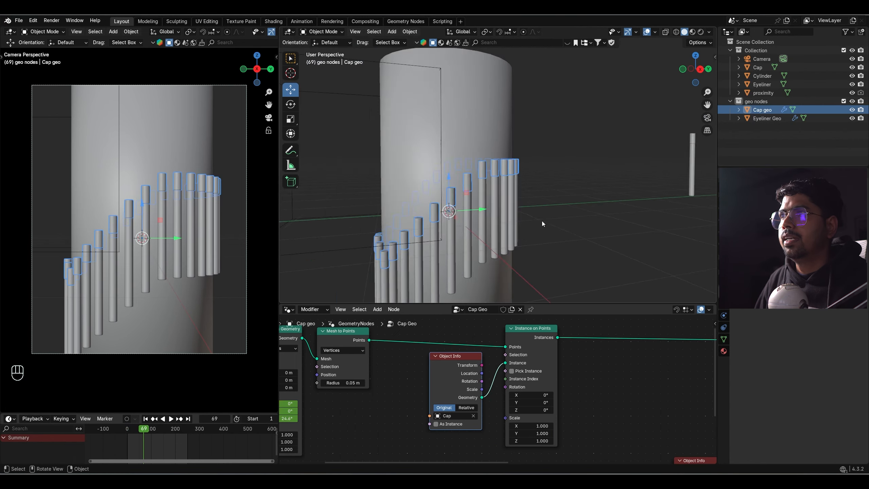
pyautogui.scroll(-2, 542, 221)
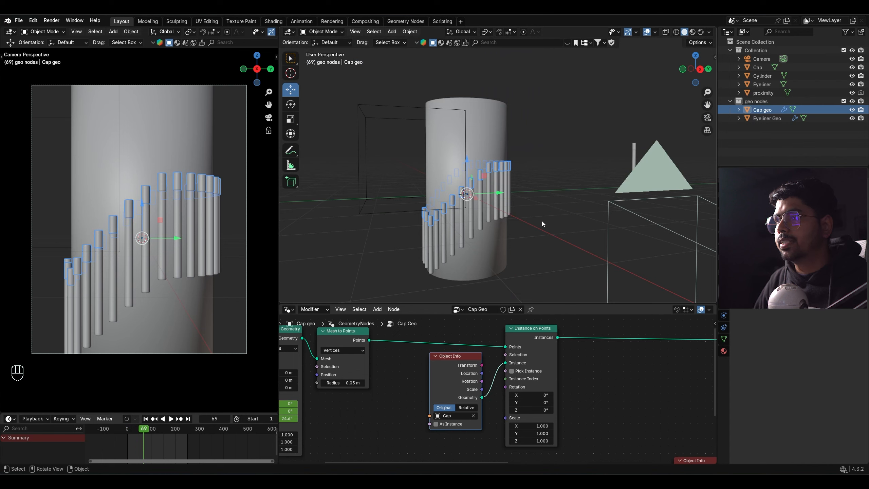
# Move the Map Range and Combine XYZ nodes apart to make room between them.
pyautogui.scroll(-5, 586, 374)
pyautogui.moveTo(546, 401); pyautogui.dragTo(538, 376, button='middle')
pyautogui.scroll(2, 554, 394)
pyautogui.press('g')
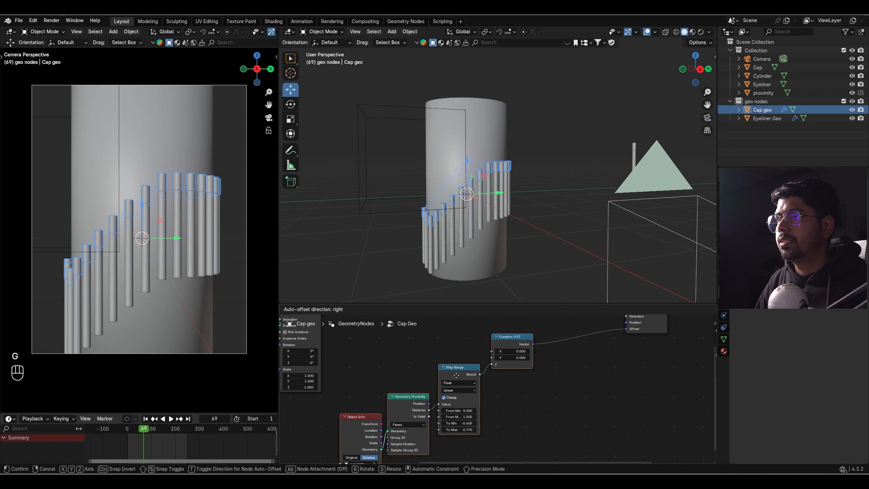
pyautogui.click(515, 396)
pyautogui.moveTo(495, 351); pyautogui.dragTo(562, 342)
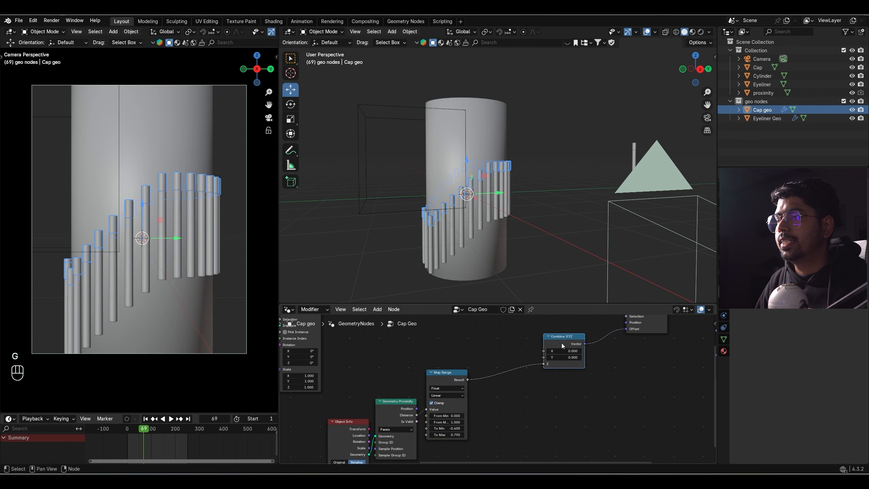
# Insert a Math node set to Add between Map Range and Combine XYZ, and play the animation briefly.
pyautogui.scroll(2, 482, 379)
pyautogui.hotkey('shift', 'a')
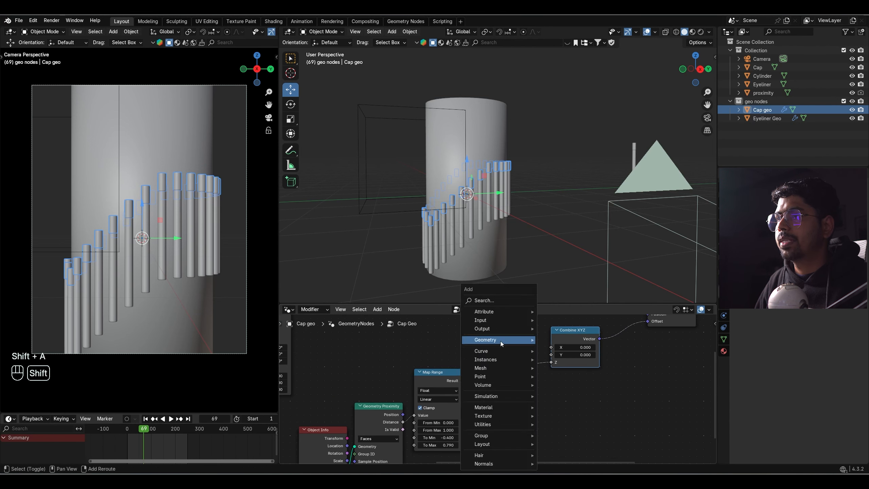
pyautogui.hotkey('shift', 'a')
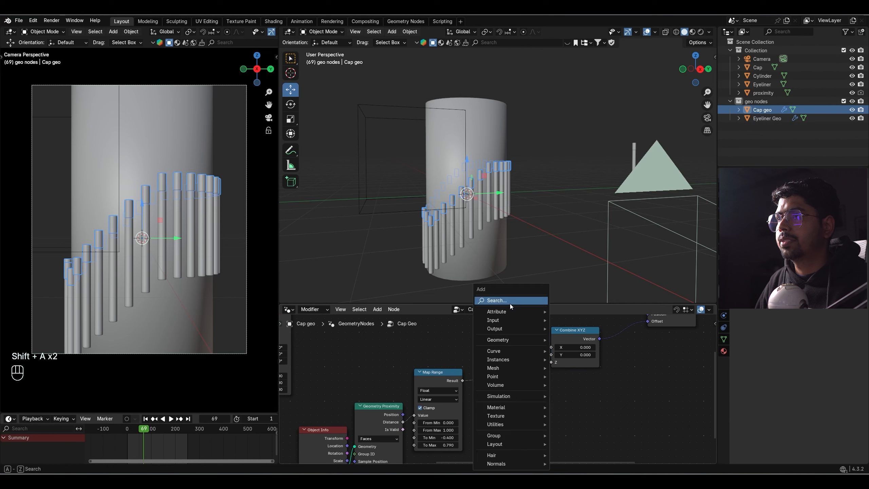
pyautogui.click(510, 303)
pyautogui.write('add')
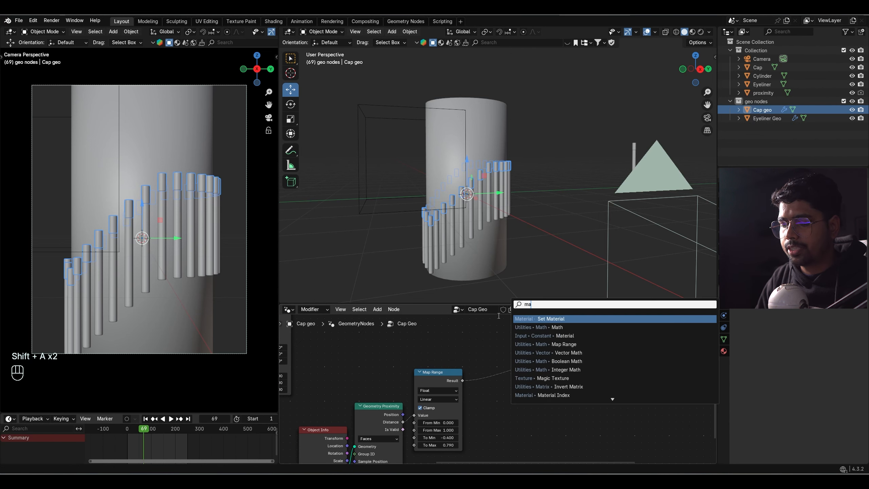
pyautogui.press('Return')
pyautogui.click(489, 350)
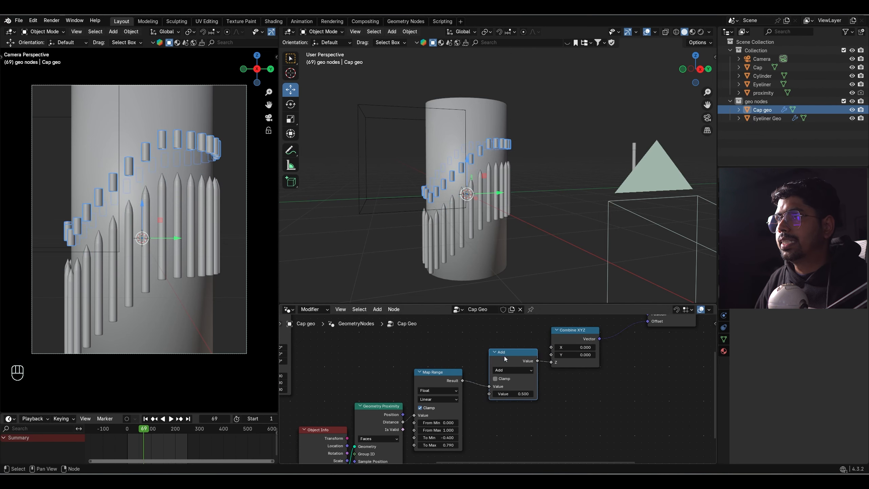
pyautogui.press('space')
pyautogui.press('space')
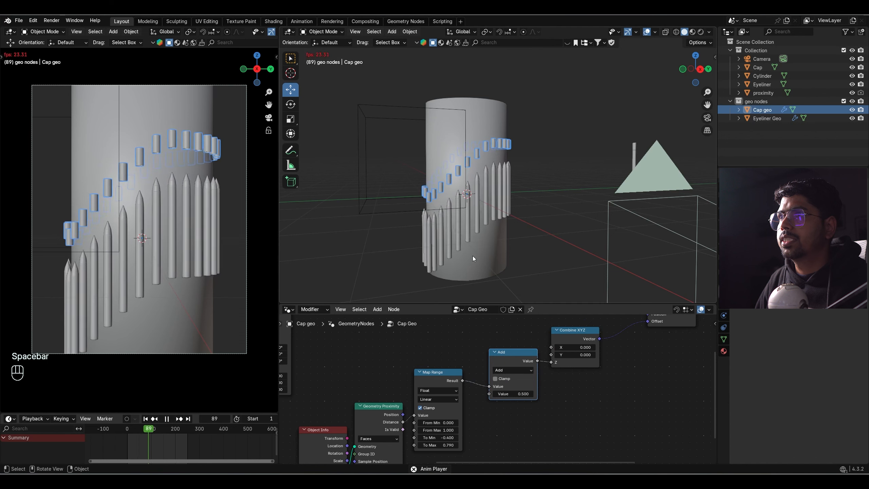
# Change the Math node's operation to Multiply with a value of -0.5 and play back the animation.
pyautogui.scroll(3, 531, 393)
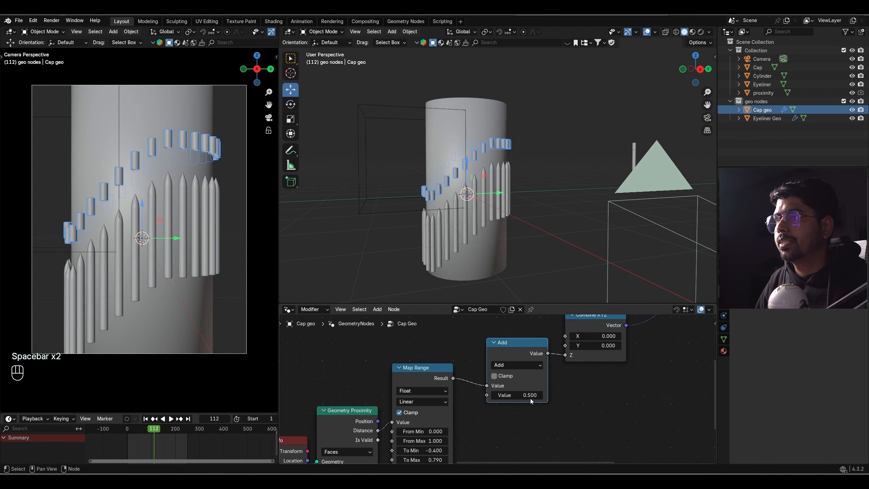
pyautogui.click(513, 358)
pyautogui.click(205, 247)
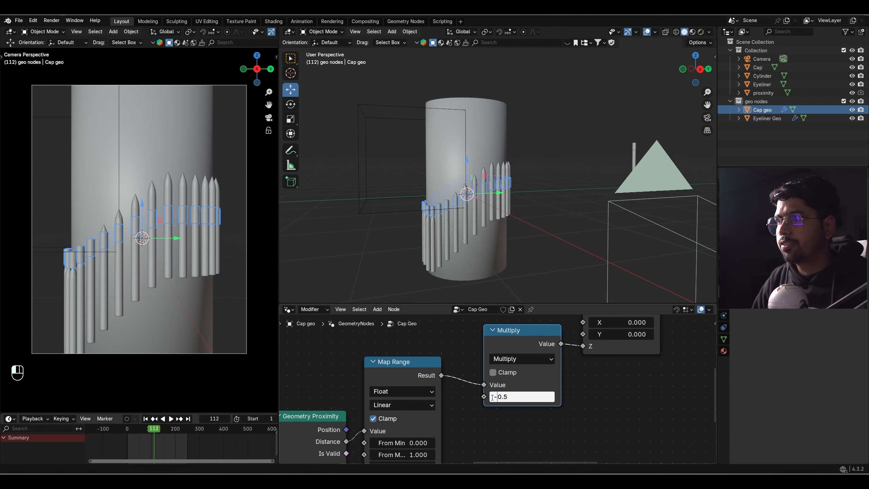
pyautogui.press('Return')
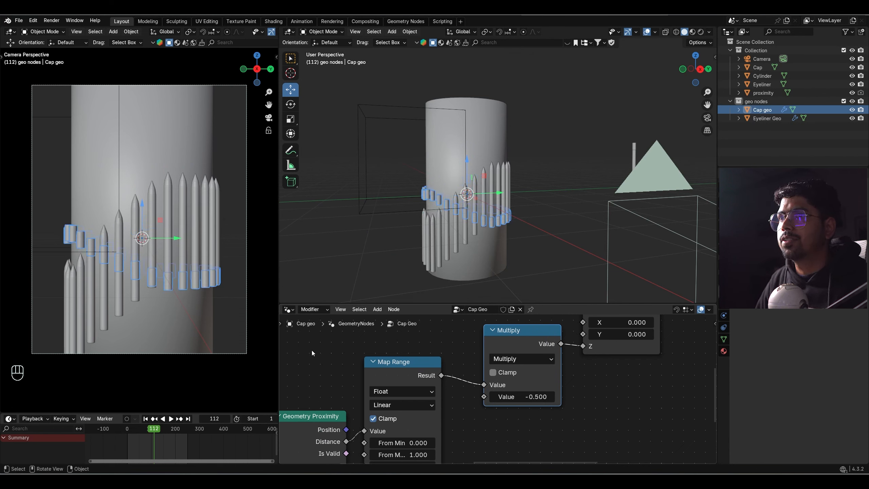
pyautogui.press('space')
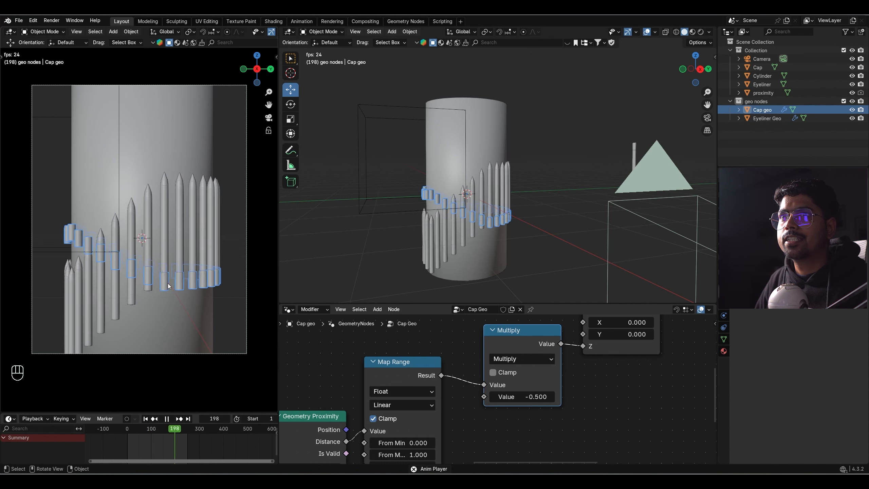
pyautogui.press('space')
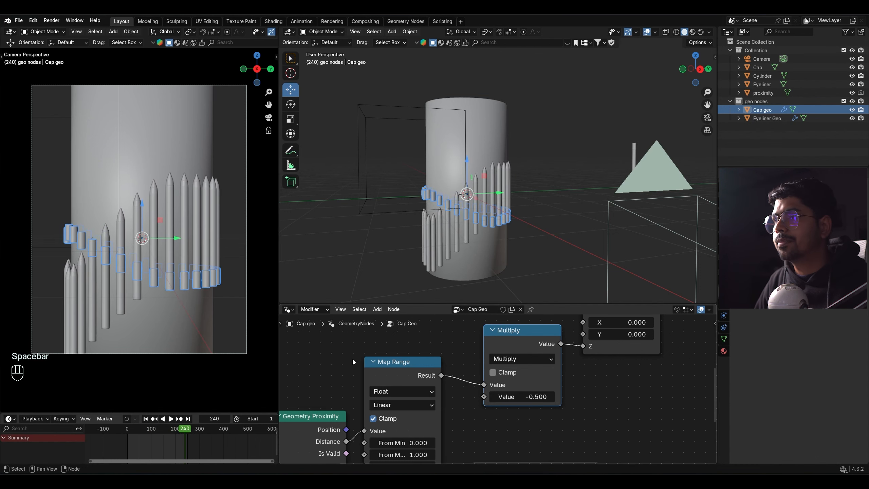
# Set the Transform Geometry node's Z translation to 1.19 m, aligning the caps with the eyeliners in right side view, and deselect the caps.
pyautogui.scroll(-3, 352, 359)
pyautogui.moveTo(589, 373); pyautogui.dragTo(418, 448, button='middle')
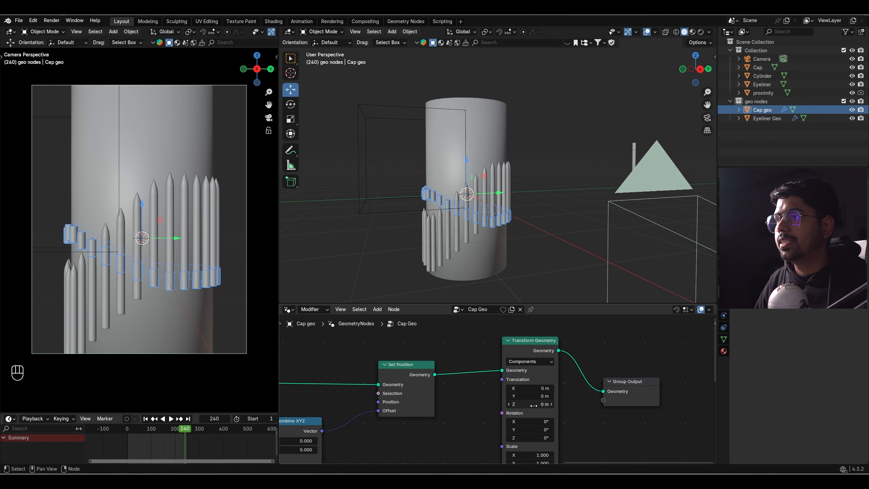
pyautogui.moveTo(533, 405); pyautogui.dragTo(581, 404)
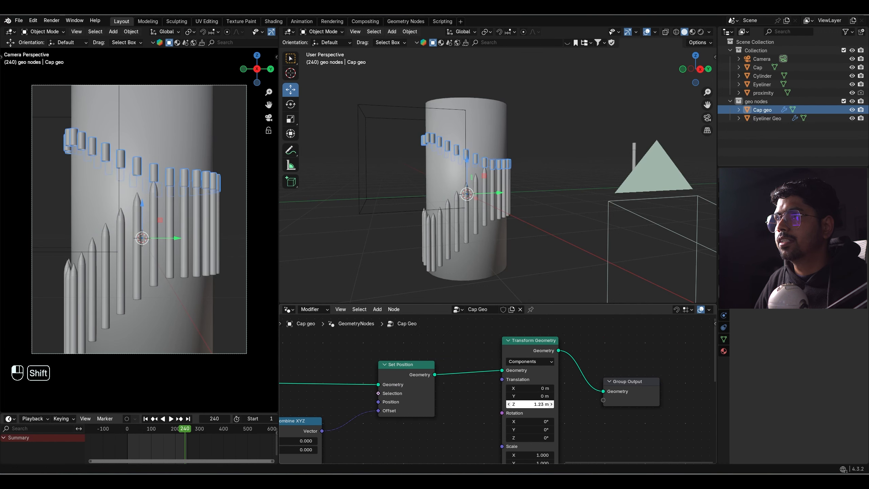
pyautogui.press('KP_3')
pyautogui.scroll(4, 525, 227)
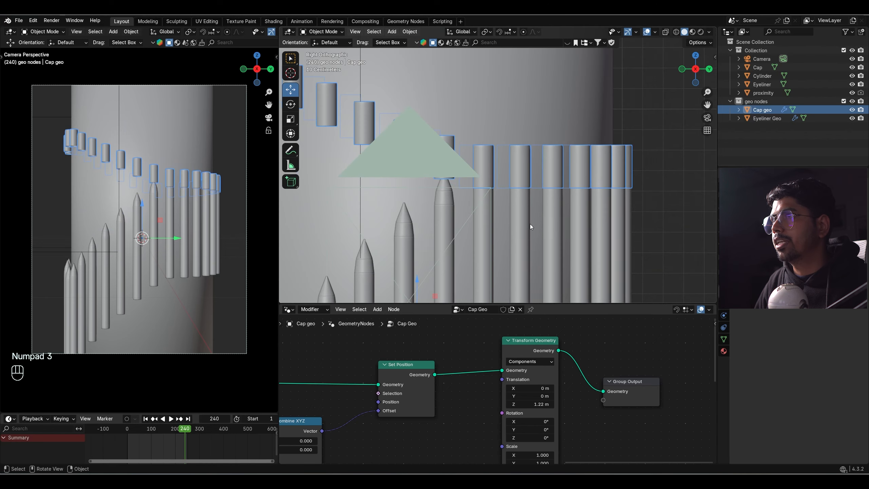
pyautogui.keyDown('shift'); pyautogui.moveTo(529, 224); pyautogui.dragTo(467, 184, button='middle'); pyautogui.keyUp('shift')
pyautogui.scroll(2, 467, 185)
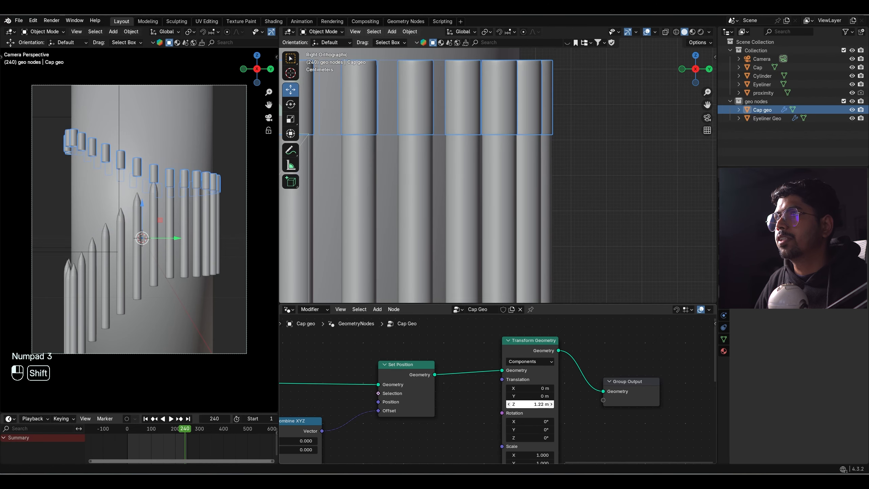
pyautogui.moveTo(581, 404)
pyautogui.keyDown('shift'); pyautogui.mouseDown()
pyautogui.moveTo(561, 403)
pyautogui.moveTo(578, 404)
pyautogui.moveTo(580, 421)
pyautogui.mouseUp(); pyautogui.keyUp('shift')
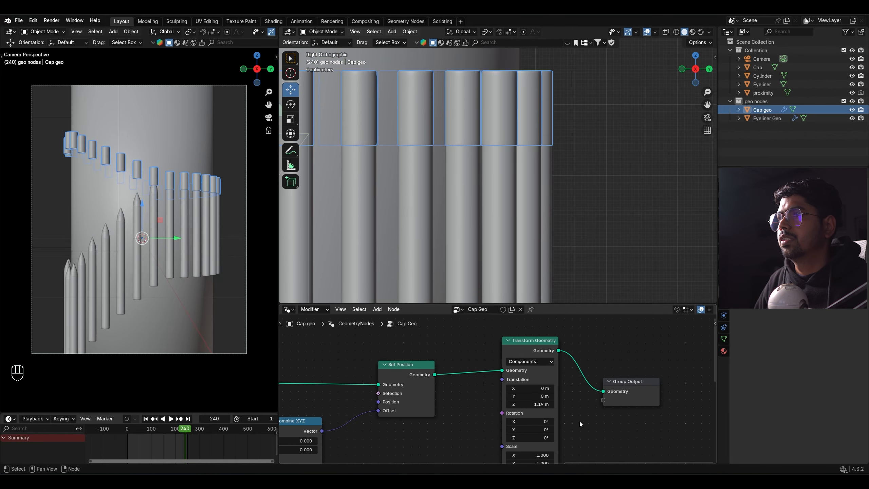
pyautogui.click(627, 235)
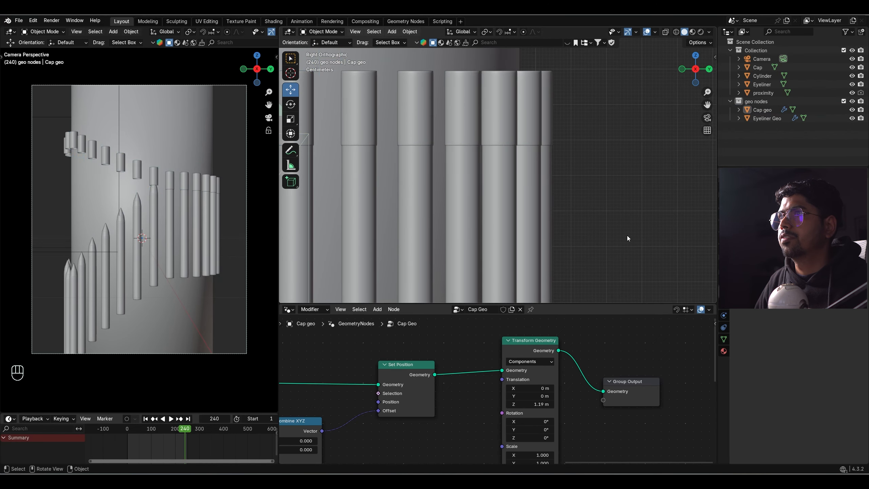
# Play the animation from the first frame to check the cap motion, and save the file.
pyautogui.click(146, 419)
pyautogui.click(171, 419)
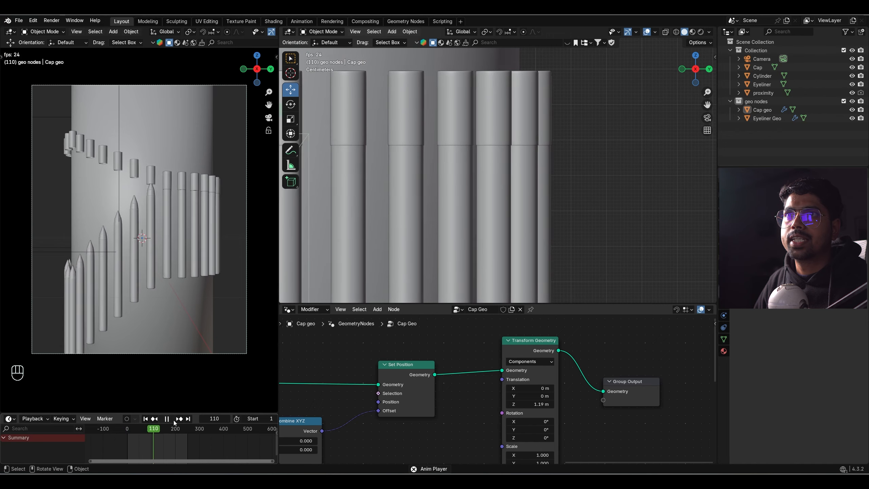
pyautogui.click(174, 419)
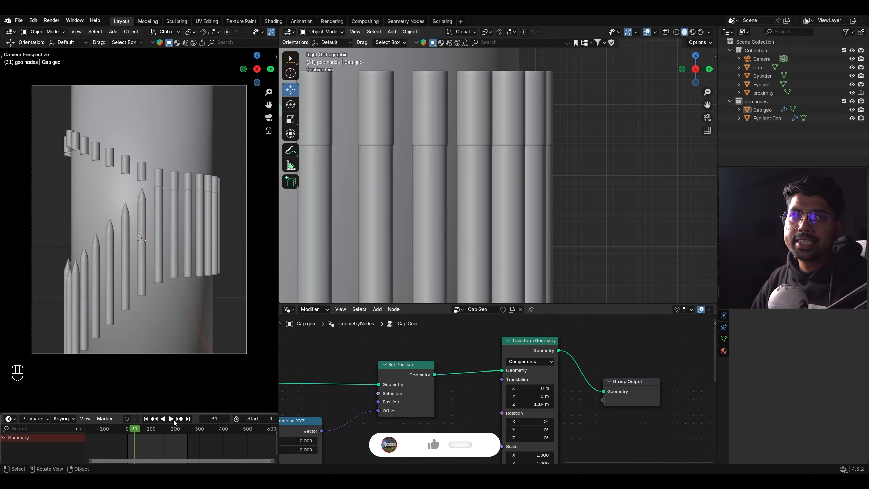
pyautogui.hotkey('ctrl', 's')
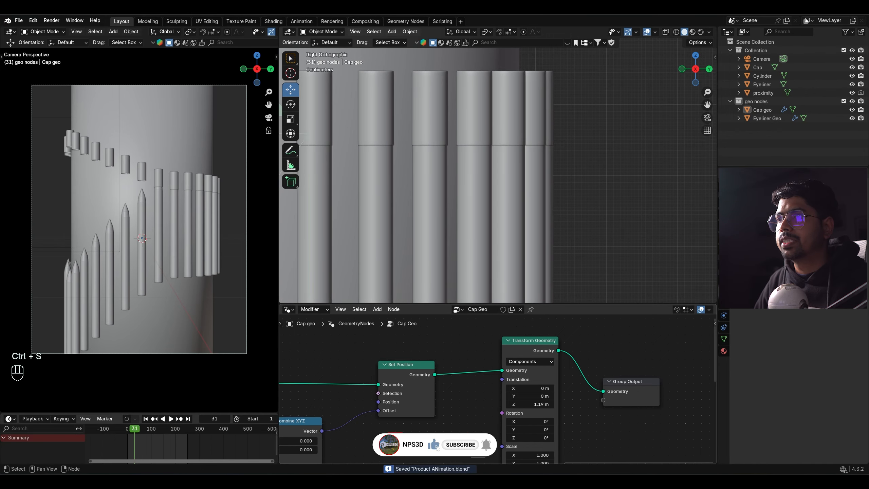
pyautogui.scroll(-4, 470, 432)
pyautogui.scroll(-4, 470, 433)
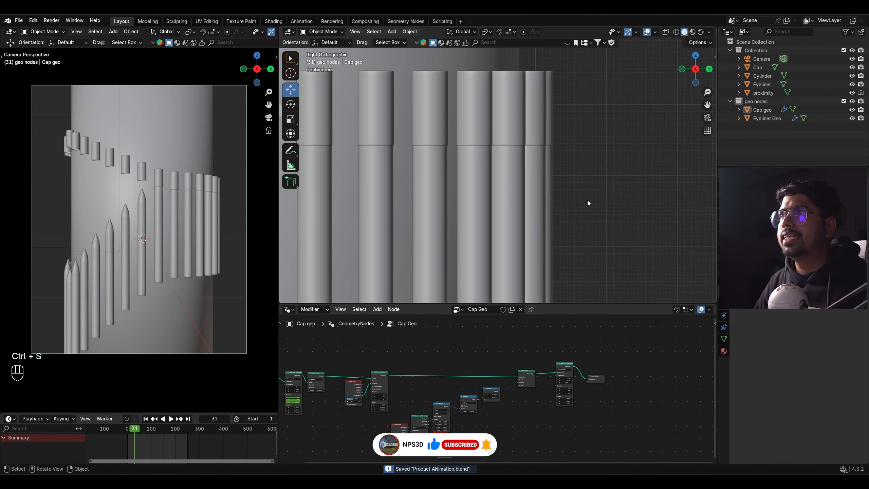
pyautogui.scroll(-4, 577, 200)
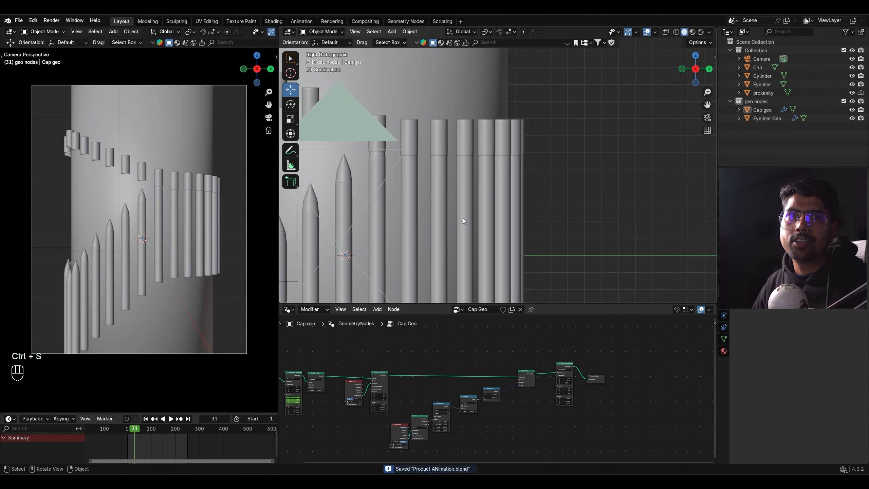
pyautogui.scroll(3, 450, 385)
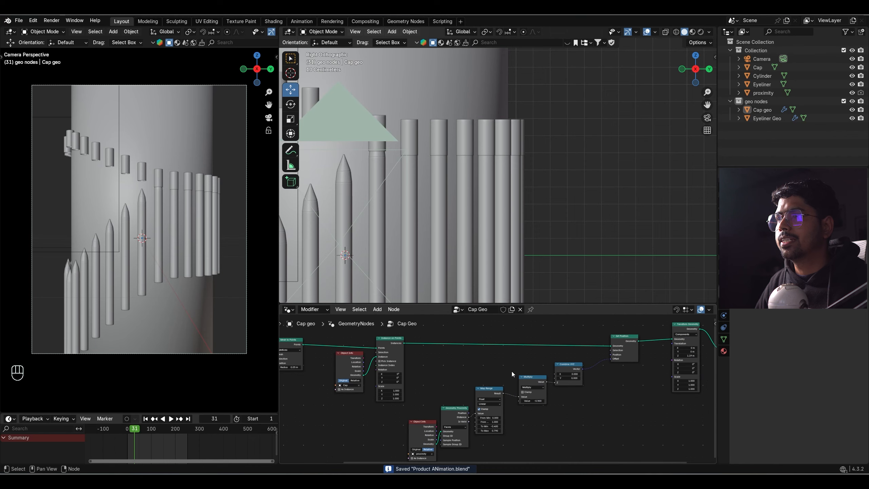
pyautogui.scroll(-3, 253, 30)
# Show the camera view in Rendered shading, set the render engine to Cycles and save the file.
pyautogui.click(263, 31)
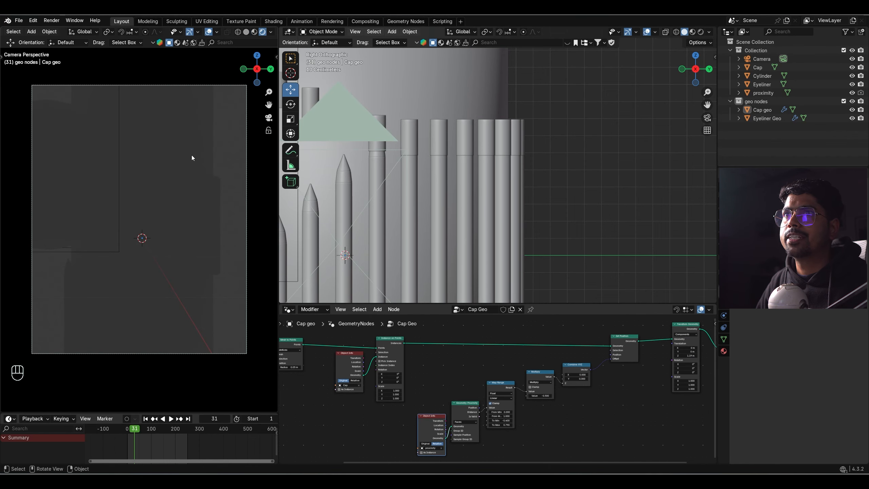
pyautogui.click(816, 200)
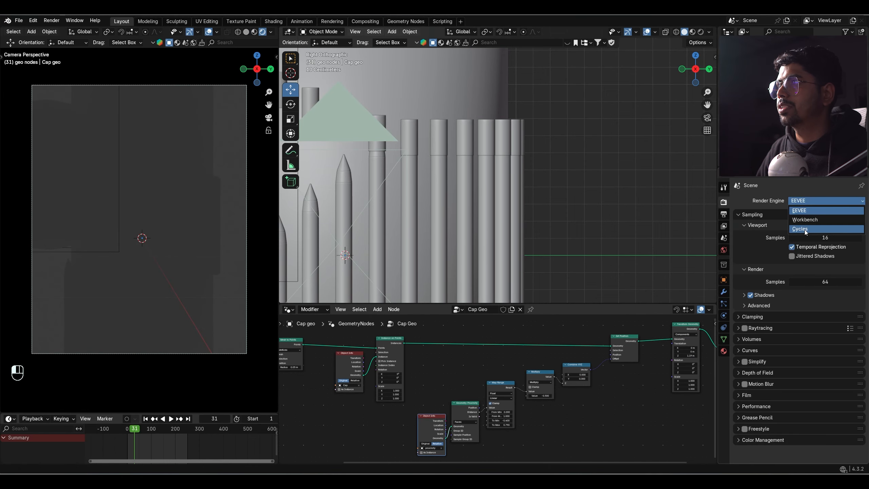
pyautogui.click(805, 228)
pyautogui.hotkey('ctrl', 's')
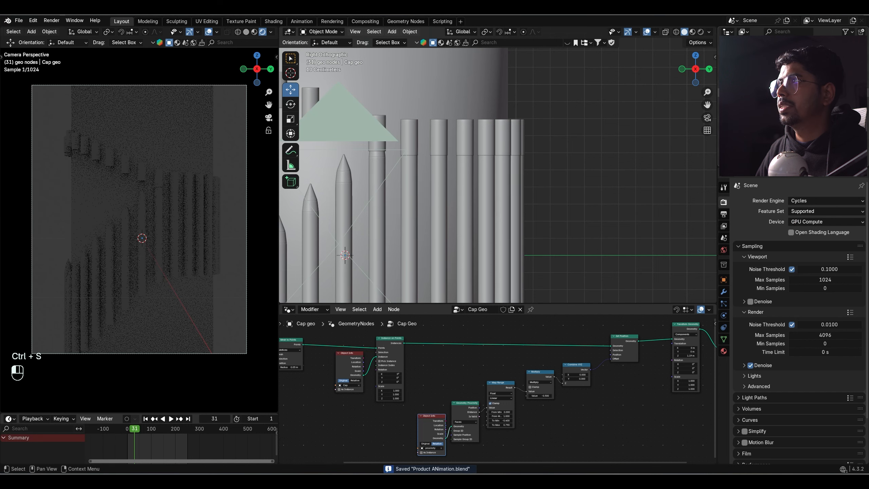
pyautogui.hotkey('ctrl', 's')
# Switch the node editor area to the Shader Editor and display the World nodes.
pyautogui.click(293, 311)
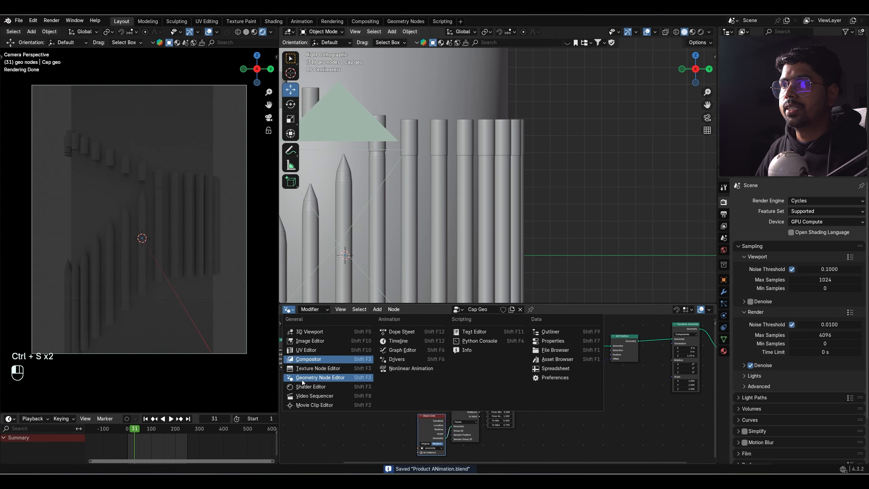
pyautogui.click(307, 386)
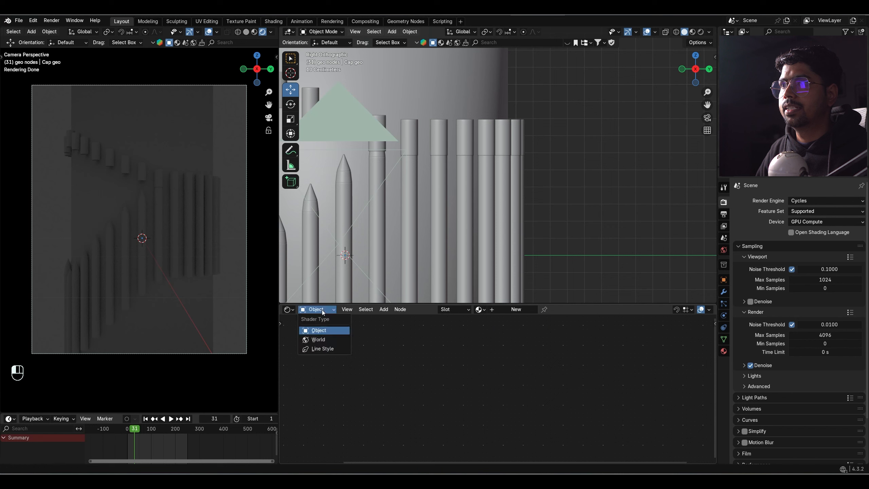
pyautogui.click(318, 339)
pyautogui.press('Home')
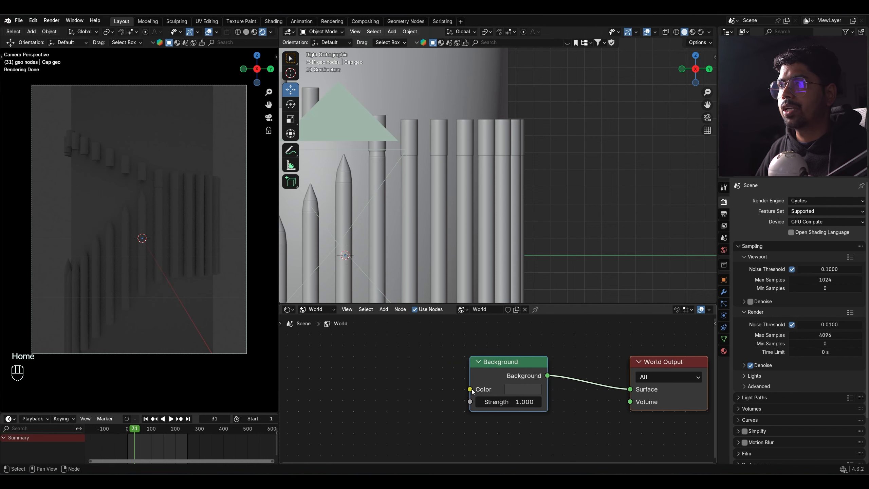
# Add a Sky Texture node and connect it to the Background node's Color input.
pyautogui.moveTo(469, 389); pyautogui.dragTo(350, 370)
pyautogui.write('sky')
pyautogui.press('Return')
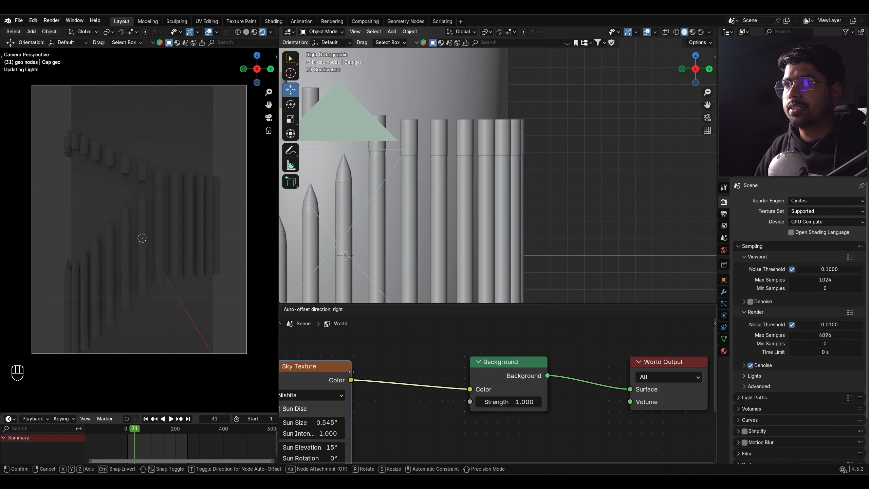
pyautogui.click(370, 383)
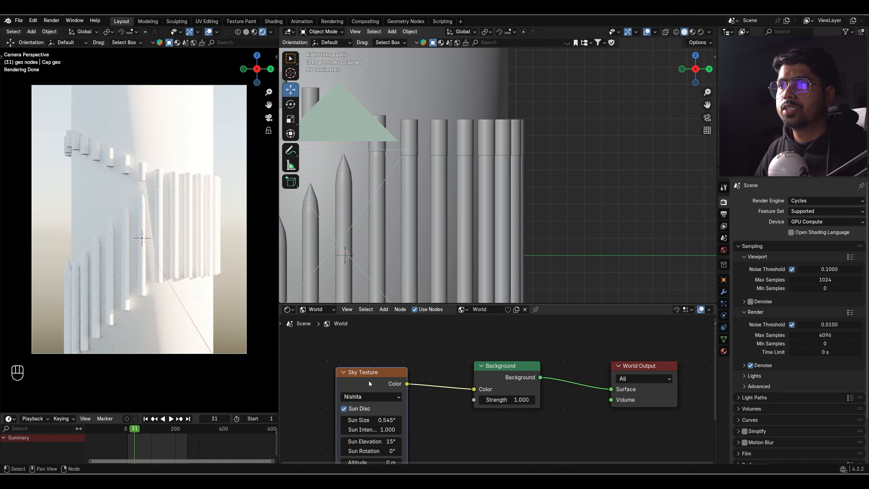
pyautogui.press('Home')
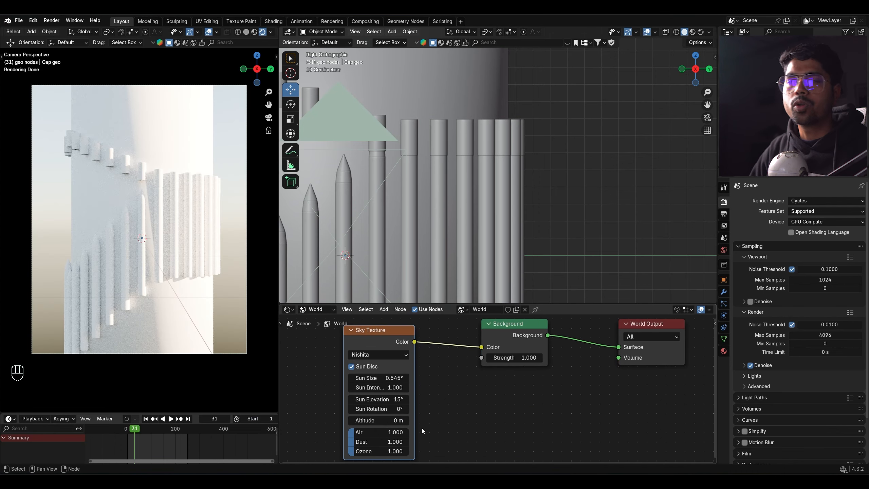
# Add a plane, rotate it 90° around Y and scale it up larger than the cylinder.
pyautogui.moveTo(588, 191); pyautogui.dragTo(616, 222, button='middle')
pyautogui.hotkey('shift', 'a')
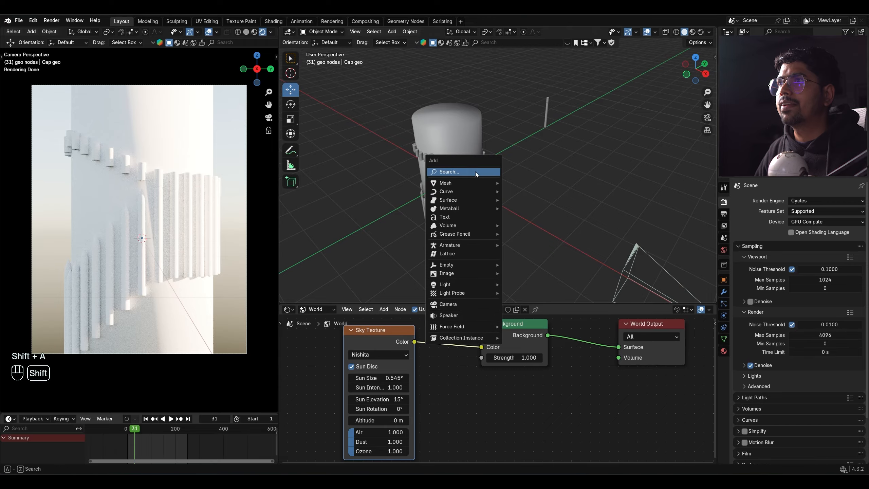
pyautogui.moveTo(463, 183)
pyautogui.click(533, 184)
pyautogui.press('r')
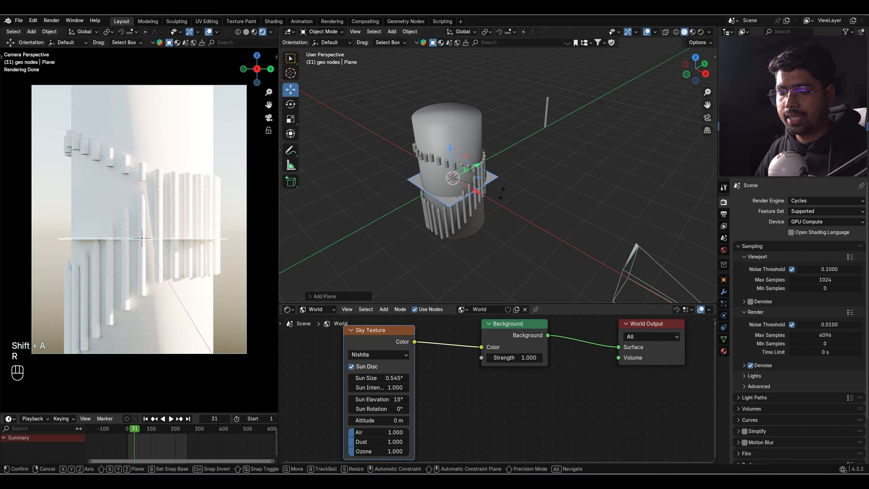
pyautogui.press('y')
pyautogui.press('9')
pyautogui.press('0')
pyautogui.press('s')
pyautogui.click(616, 208)
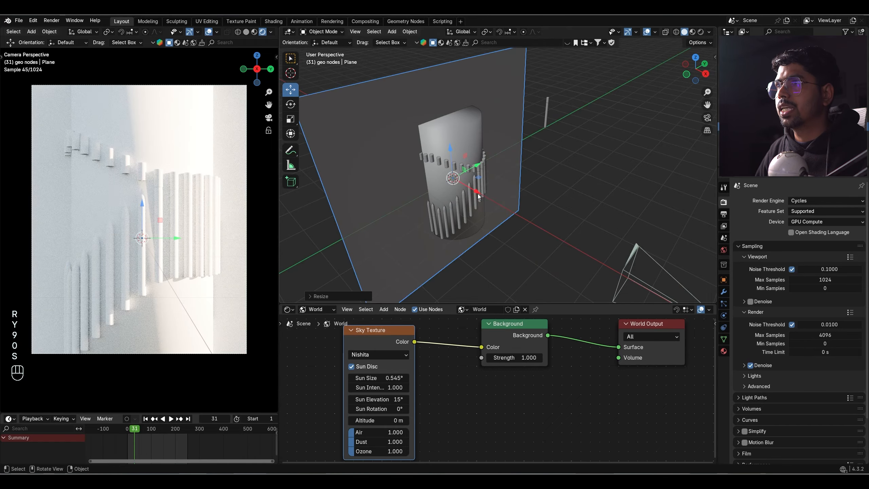
# Move the plane along X to stand behind the cylinder and rename it Wall.
pyautogui.moveTo(478, 193); pyautogui.dragTo(435, 170)
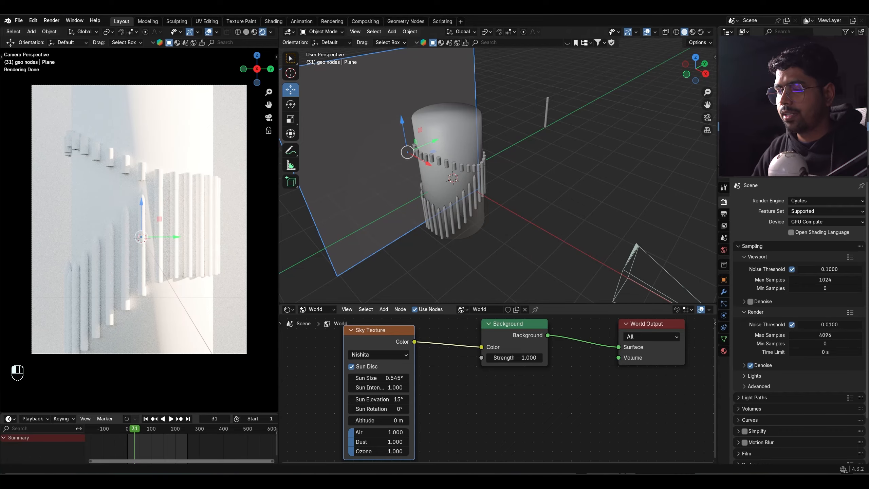
pyautogui.write('Wall')
pyautogui.press('Return')
pyautogui.moveTo(423, 163); pyautogui.dragTo(421, 161)
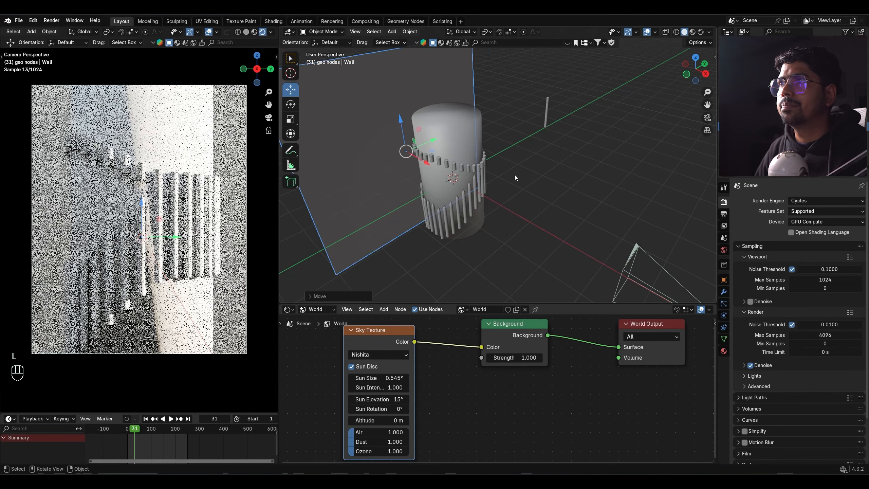
pyautogui.moveTo(514, 175); pyautogui.dragTo(473, 150, button='middle')
# Set the Sky Texture's sun rotation to 187°, elevation to 61.1°, sun size to 7.9°, air to 1.741 and dust to 2.173.
pyautogui.moveTo(400, 428); pyautogui.dragTo(433, 418, button='middle')
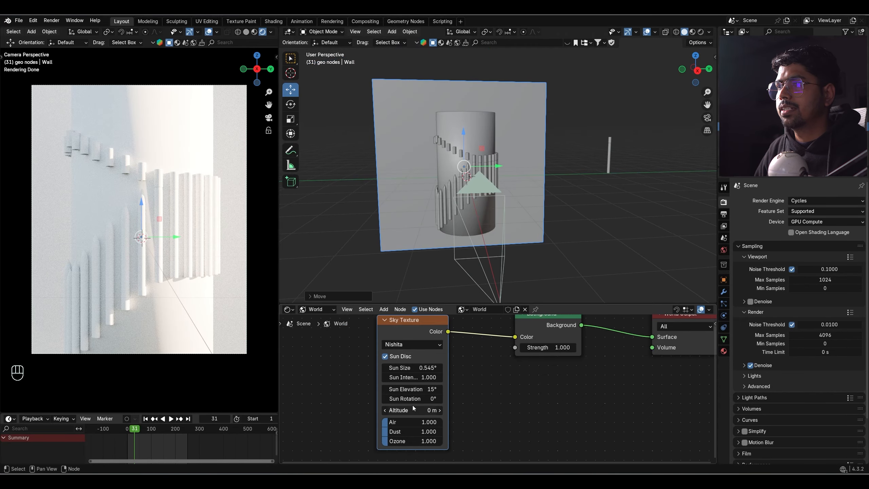
pyautogui.moveTo(410, 399); pyautogui.dragTo(485, 399)
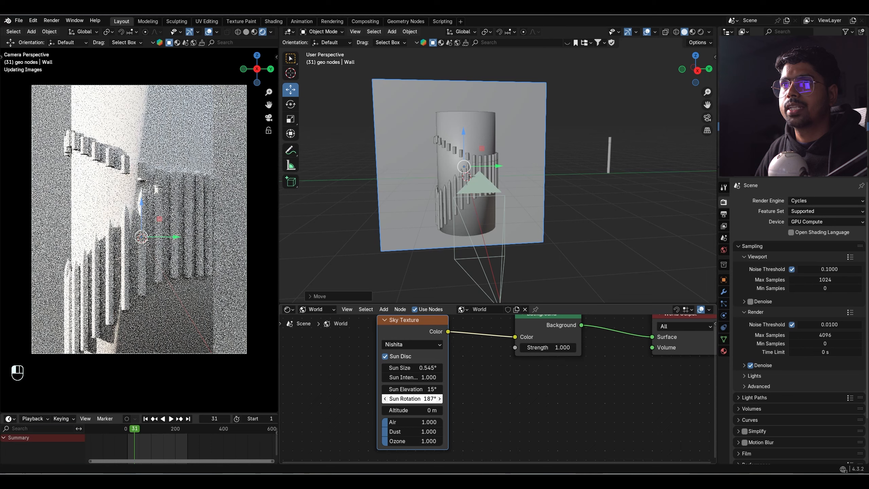
pyautogui.moveTo(390, 431); pyautogui.dragTo(399, 426)
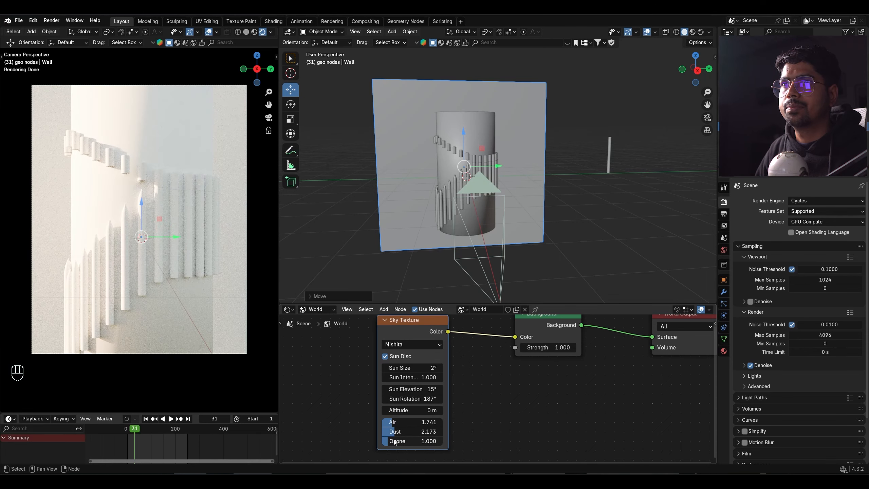
pyautogui.moveTo(407, 389); pyautogui.dragTo(463, 389)
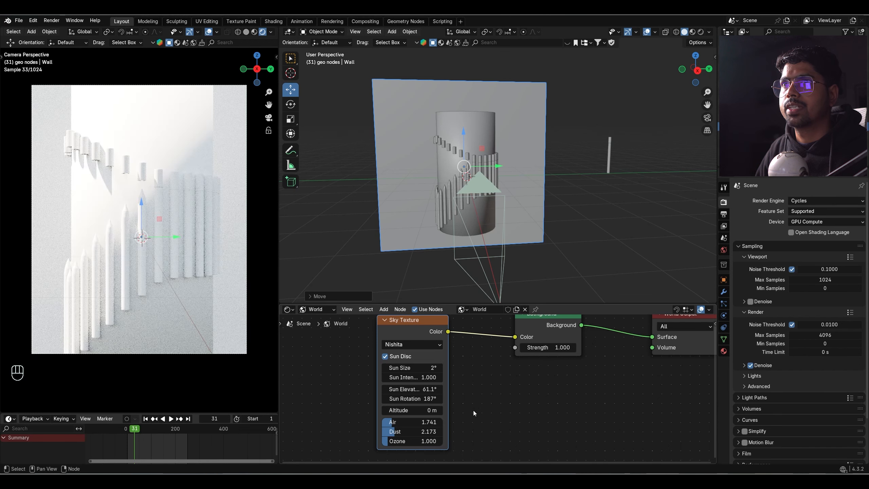
pyautogui.moveTo(411, 367); pyautogui.dragTo(434, 367)
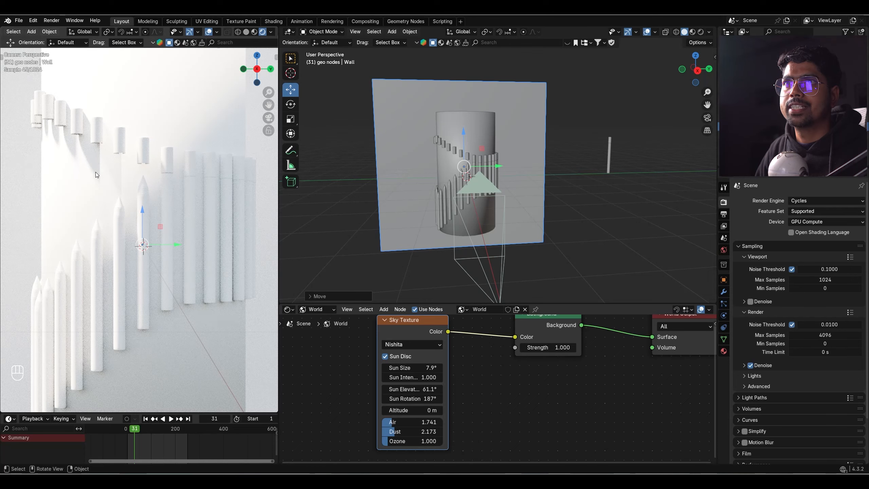
# Enable viewport denoising, then save the file with the wall deselected.
pyautogui.hotkey('ctrl', 's')
pyautogui.scroll(-4, 150, 291)
pyautogui.scroll(3, 151, 291)
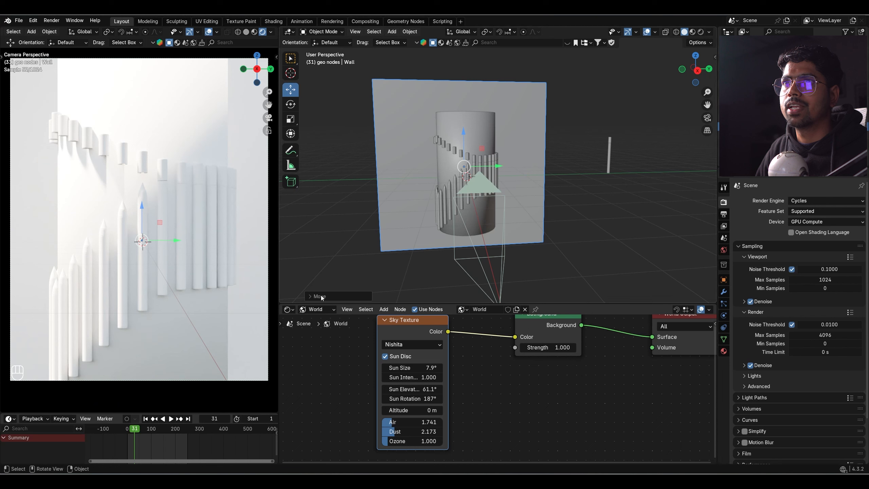
pyautogui.click(400, 263)
pyautogui.hotkey('ctrl', 's')
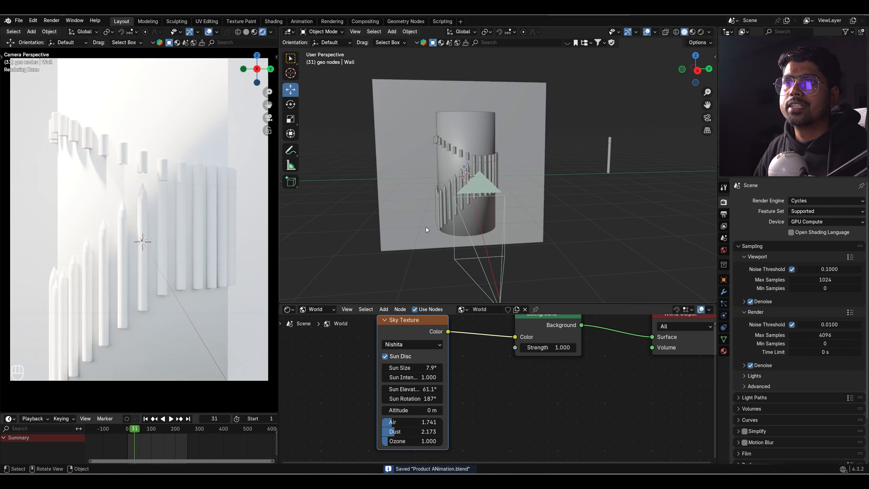
# Return the shader type to Object, select the eyeliners and display their node tree in the Geometry Node Editor.
pyautogui.moveTo(420, 238); pyautogui.dragTo(409, 238, button='middle')
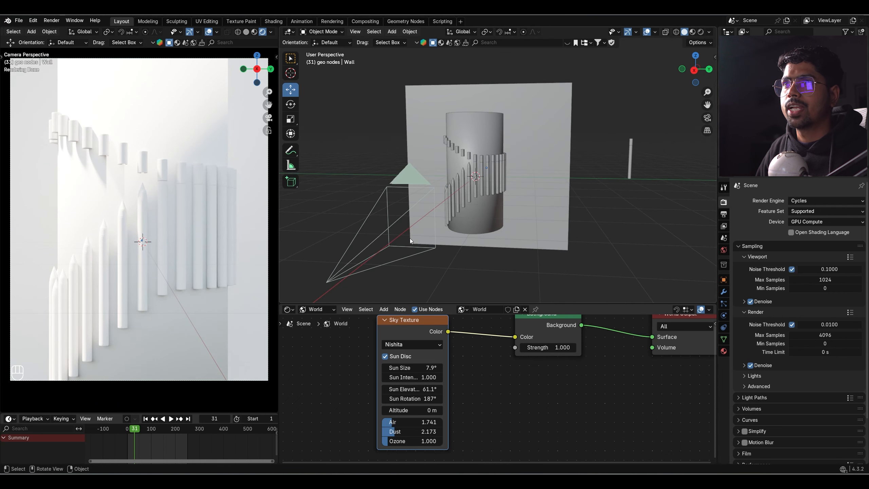
pyautogui.moveTo(356, 258); pyautogui.dragTo(441, 249, button='middle')
pyautogui.scroll(-2, 475, 377)
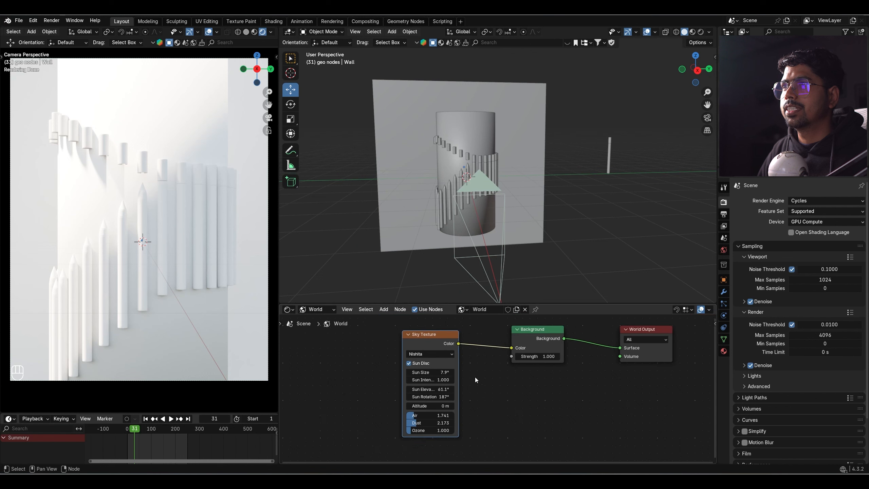
pyautogui.click(313, 310)
pyautogui.click(312, 321)
pyautogui.click(482, 167)
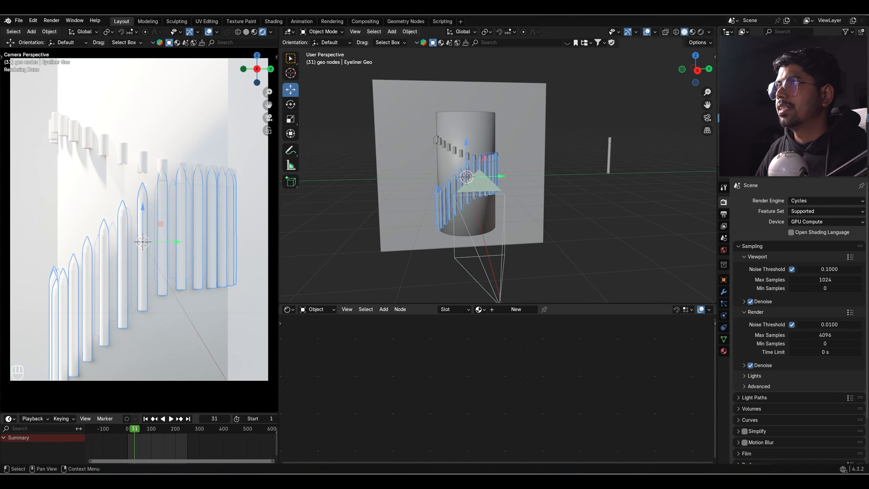
pyautogui.click(288, 310)
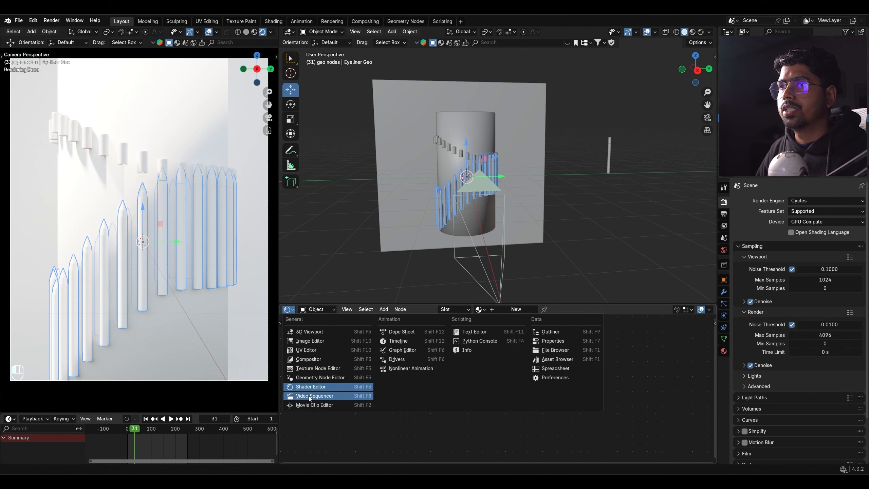
pyautogui.click(318, 377)
pyautogui.scroll(-2, 450, 402)
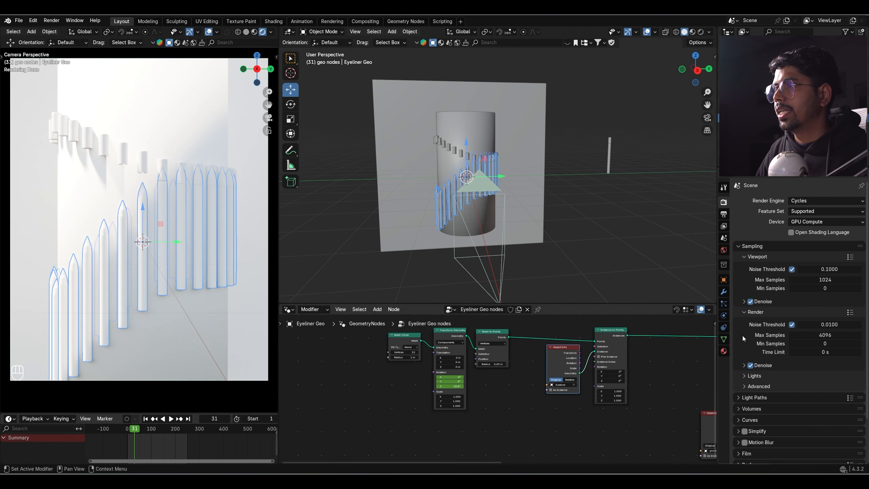
# Create a new material for the eyeliners and name it Eyliner.
pyautogui.click(723, 351)
pyautogui.moveTo(674, 392); pyautogui.dragTo(413, 403, button='middle')
pyautogui.scroll(-3, 572, 411)
pyautogui.click(781, 236)
pyautogui.doubleClick(784, 235)
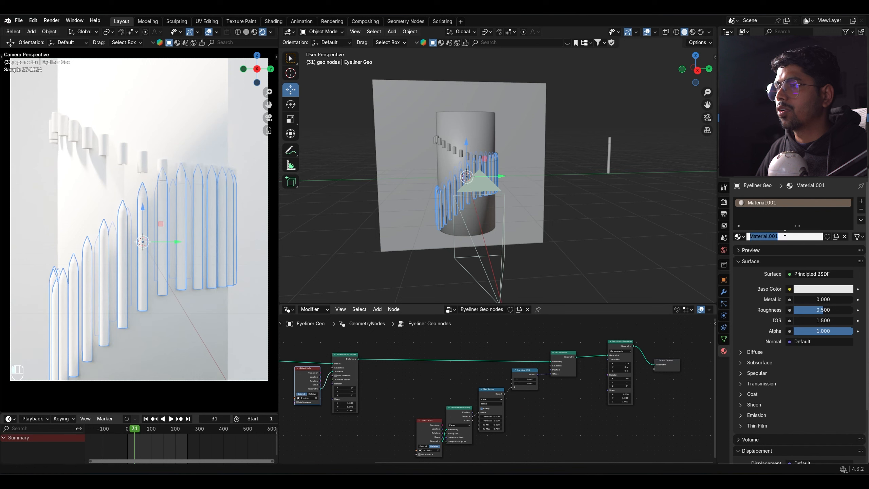
pyautogui.write('Eyli')
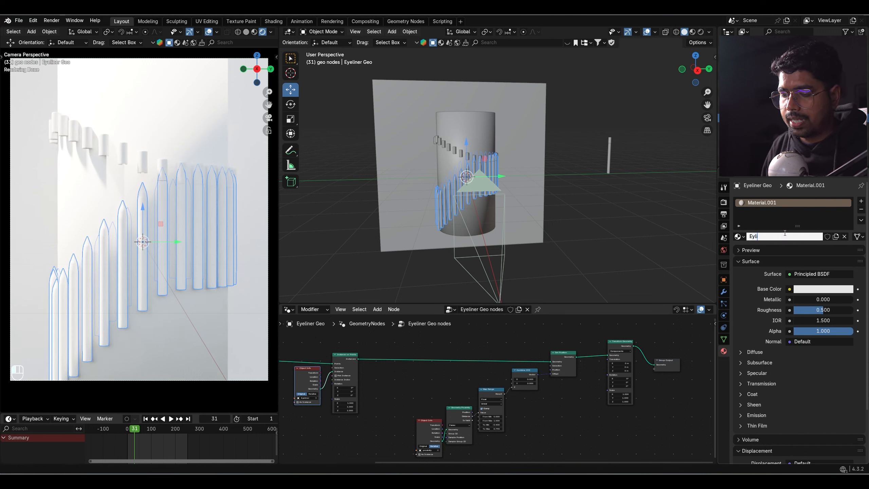
pyautogui.write('ner')
pyautogui.press('Return')
# Insert a Set Material node between Set Position and Transform Geometry and assign the Eyliner material to it.
pyautogui.scroll(4, 481, 357)
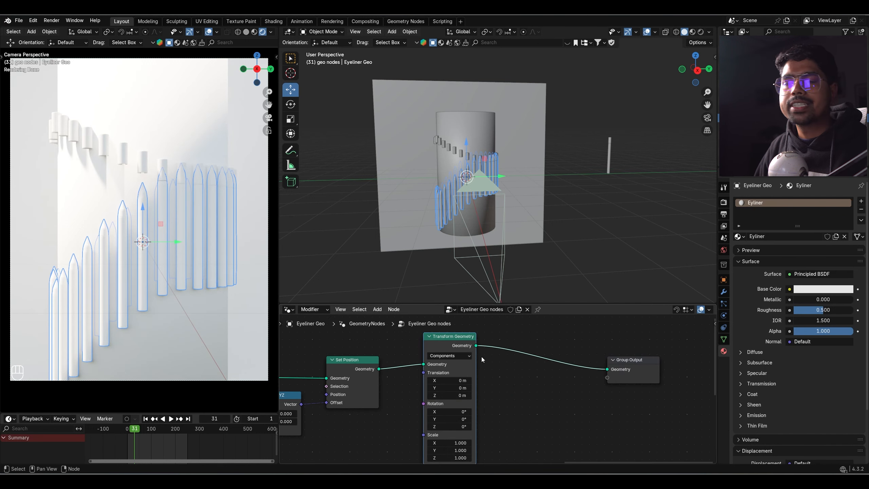
pyautogui.moveTo(450, 339); pyautogui.dragTo(504, 337)
pyautogui.hotkey('shift', 'a')
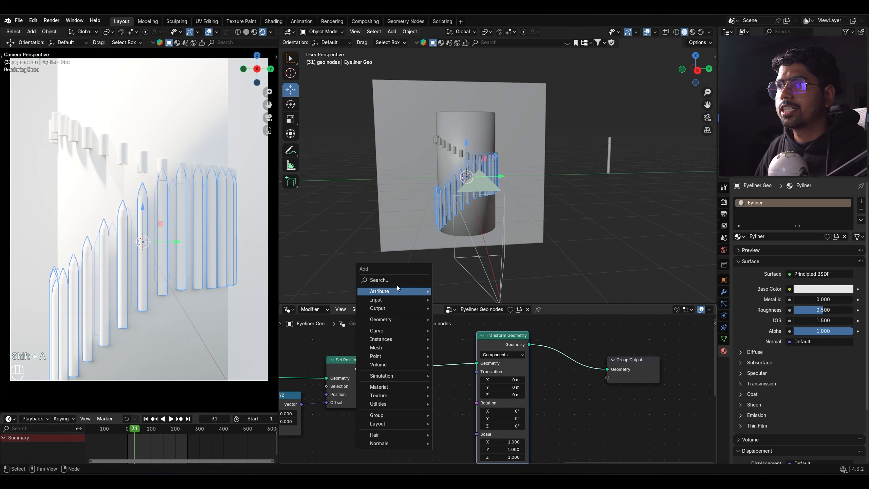
pyautogui.write('set mat')
pyautogui.press('Return')
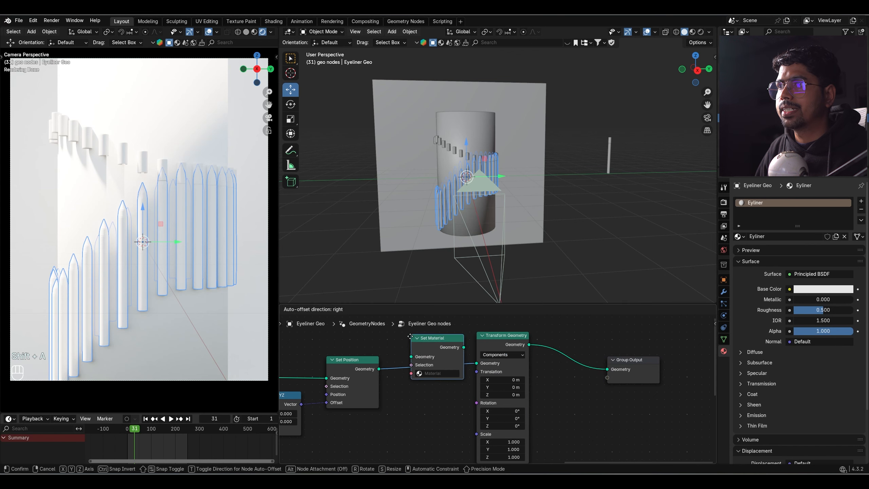
pyautogui.click(409, 344)
pyautogui.click(438, 380)
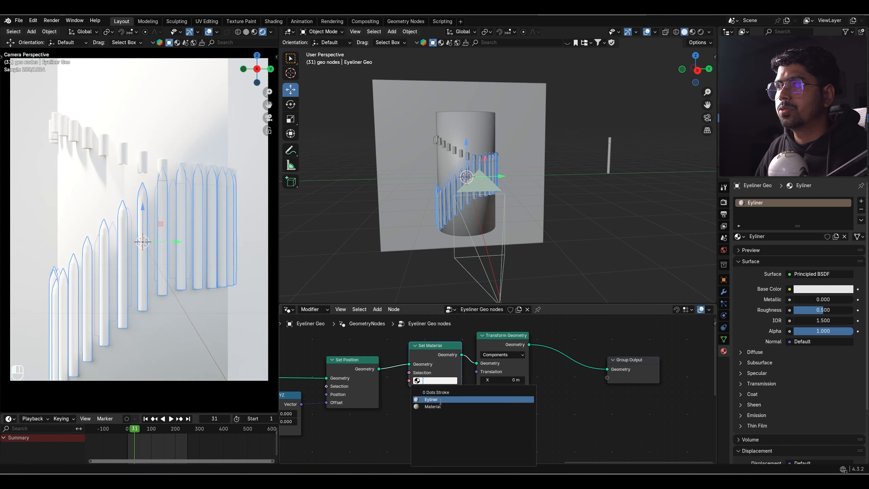
pyautogui.click(439, 400)
# Insert a Store Named Attribute node directly after the Instance on Points node.
pyautogui.moveTo(715, 390); pyautogui.dragTo(506, 405, button='middle')
pyautogui.scroll(2, 507, 407)
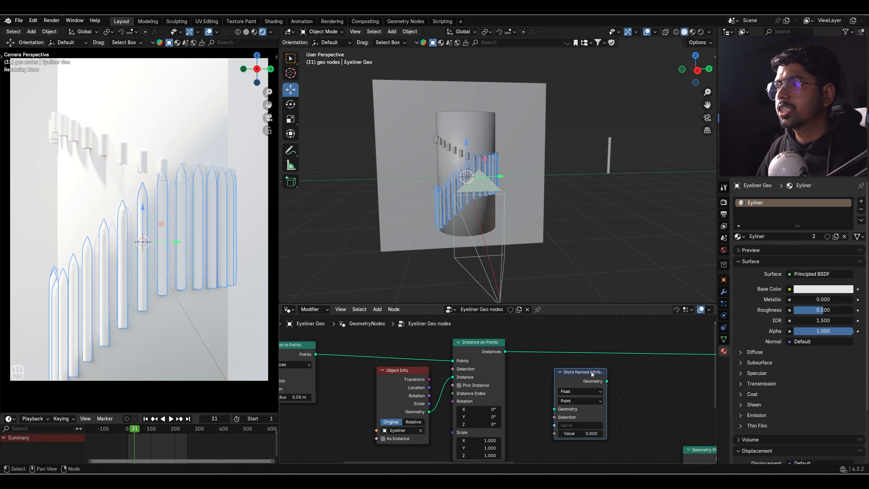
pyautogui.moveTo(568, 383); pyautogui.dragTo(521, 373, button='middle')
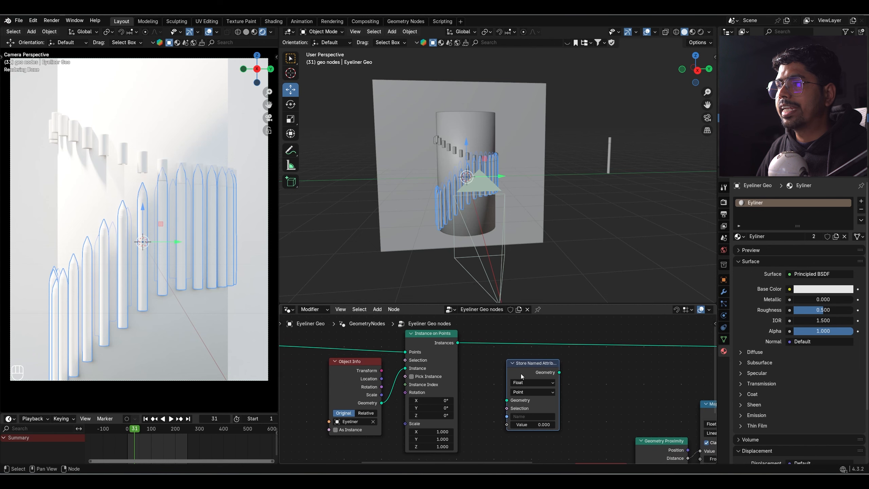
pyautogui.moveTo(540, 371); pyautogui.dragTo(530, 340)
pyautogui.scroll(2, 495, 359)
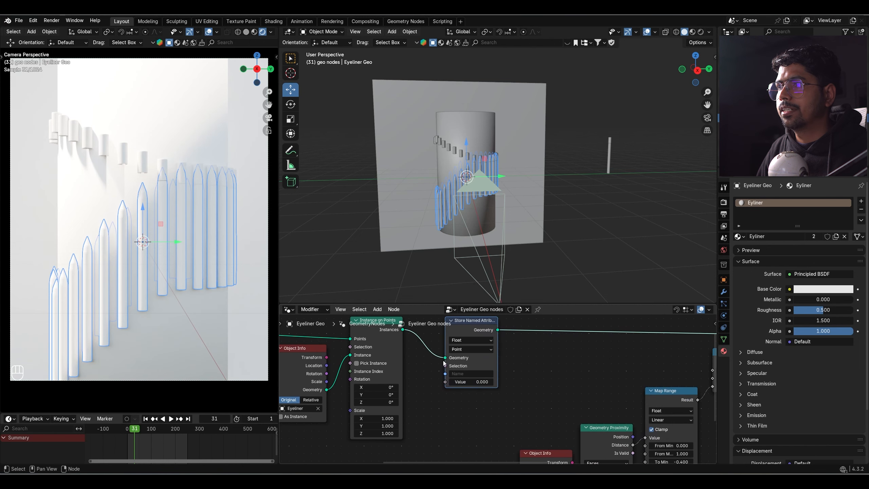
# Set the Store Named Attribute node's domain to Instance and name the attribute EColor.
pyautogui.click(464, 358)
pyautogui.click(462, 427)
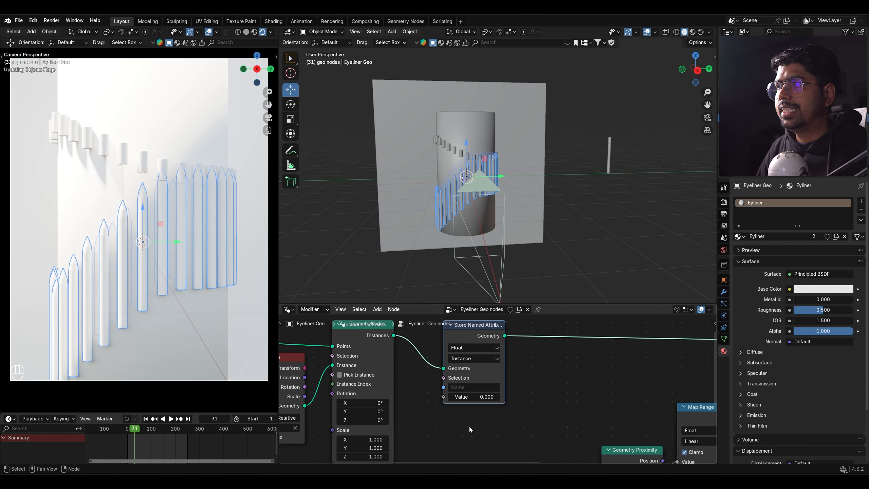
pyautogui.click(461, 388)
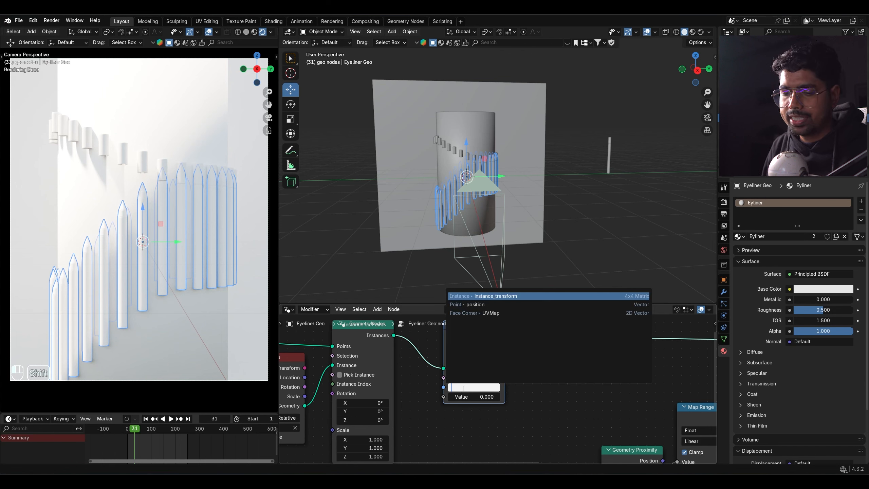
pyautogui.write('Color')
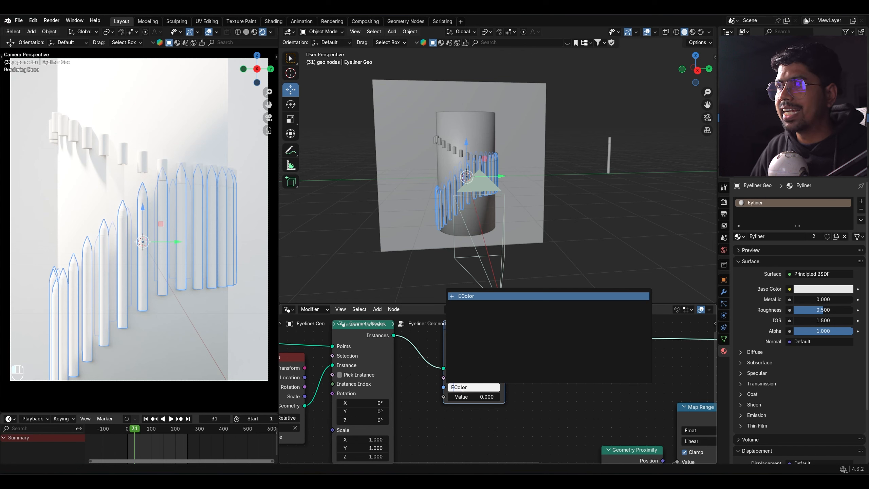
pyautogui.doubleClick(463, 388)
pyautogui.press('BackSpace')
pyautogui.write('E')
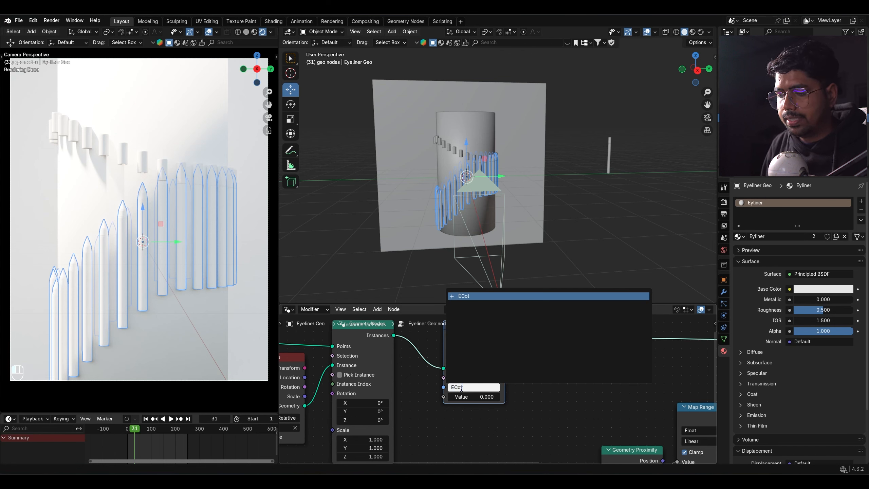
pyautogui.click(471, 296)
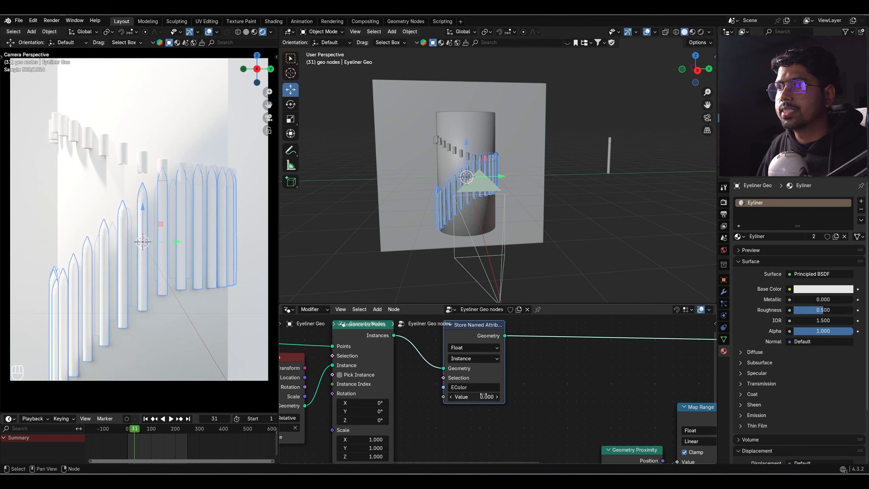
# Feed the Store Named Attribute's Value from a new float Random Value node, then save the file.
pyautogui.moveTo(484, 395); pyautogui.dragTo(477, 367, button='middle')
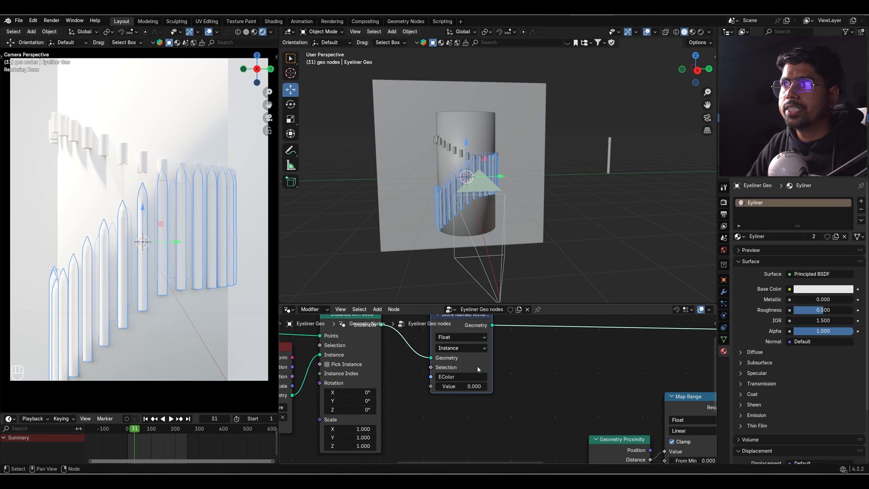
pyautogui.moveTo(443, 414); pyautogui.dragTo(393, 430, button='middle')
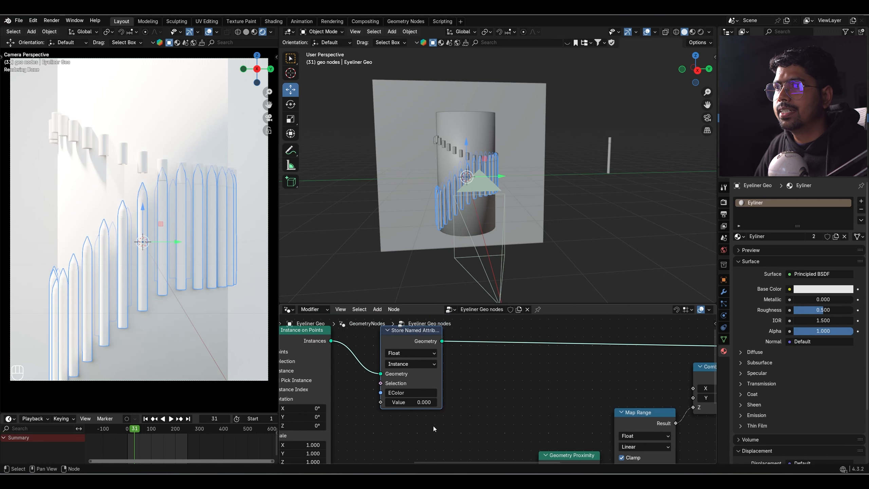
pyautogui.moveTo(408, 342); pyautogui.dragTo(478, 339)
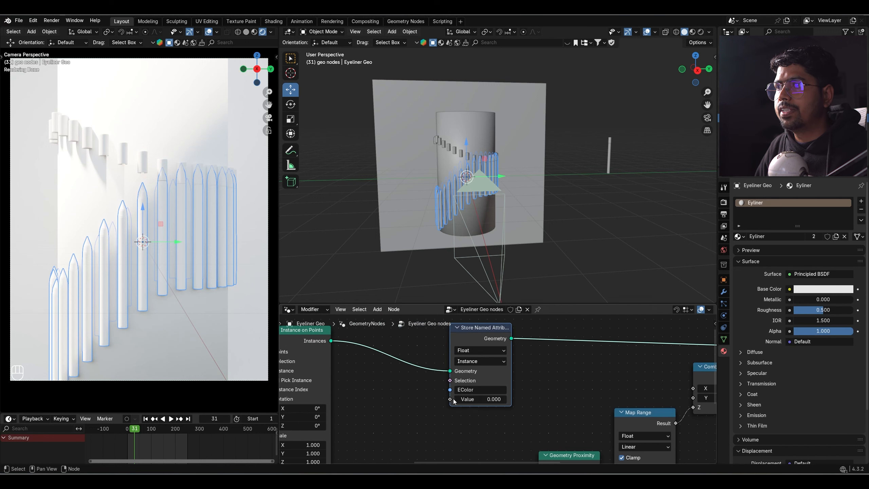
pyautogui.moveTo(450, 399); pyautogui.dragTo(342, 369)
pyautogui.write('random')
pyautogui.press('Return')
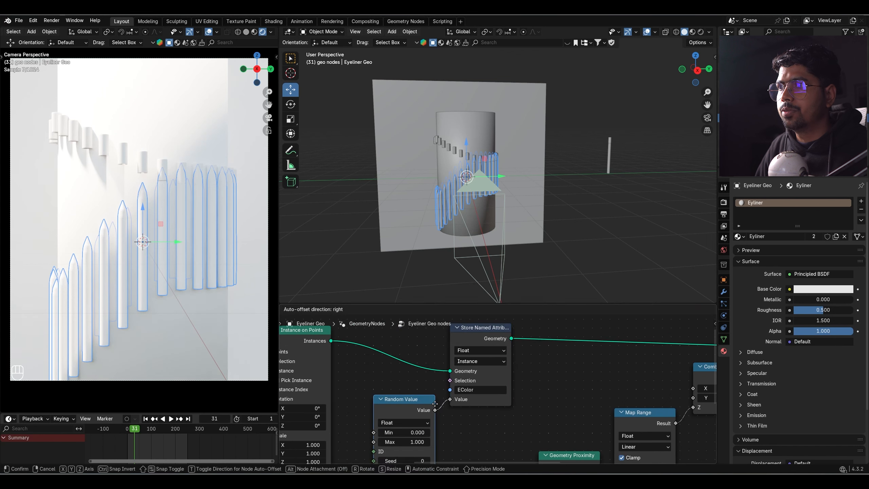
pyautogui.click(434, 403)
pyautogui.scroll(-5, 478, 408)
pyautogui.hotkey('ctrl', 's')
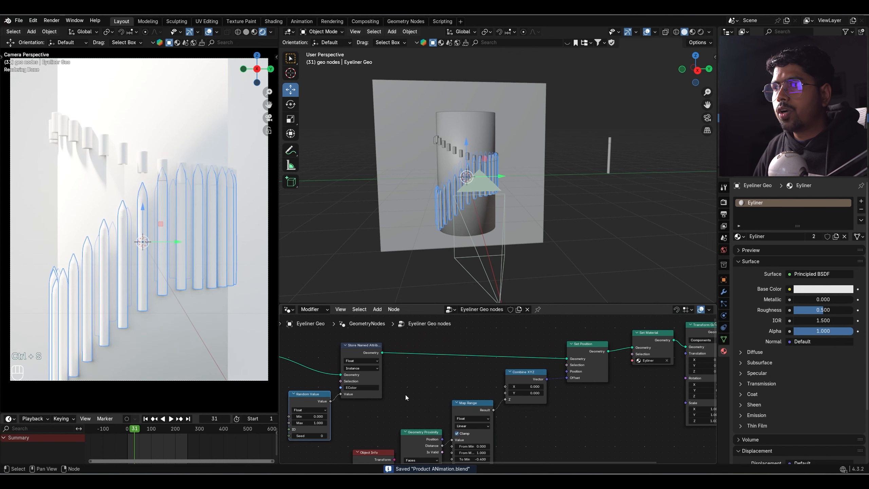
# Open the Eyliner material in the Shader Editor and add an Attribute node that reads EColor.
pyautogui.click(289, 309)
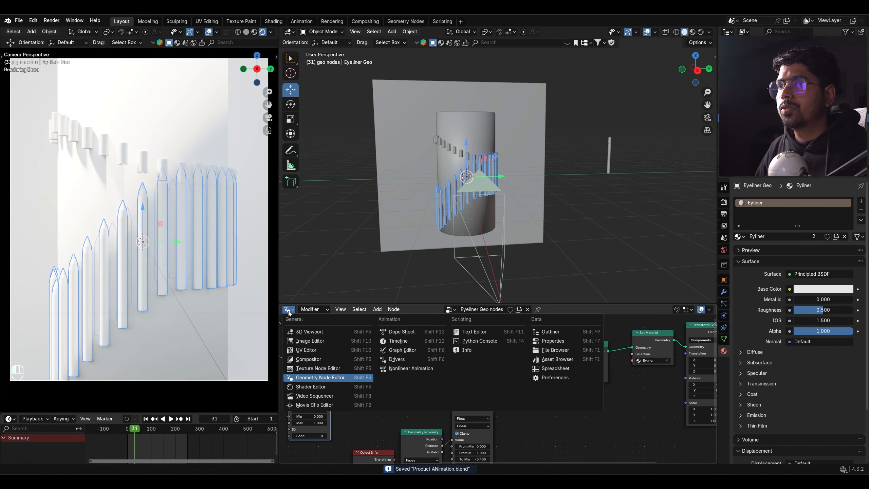
pyautogui.click(308, 386)
pyautogui.press('Delete')
pyautogui.hotkey('shift', 'a')
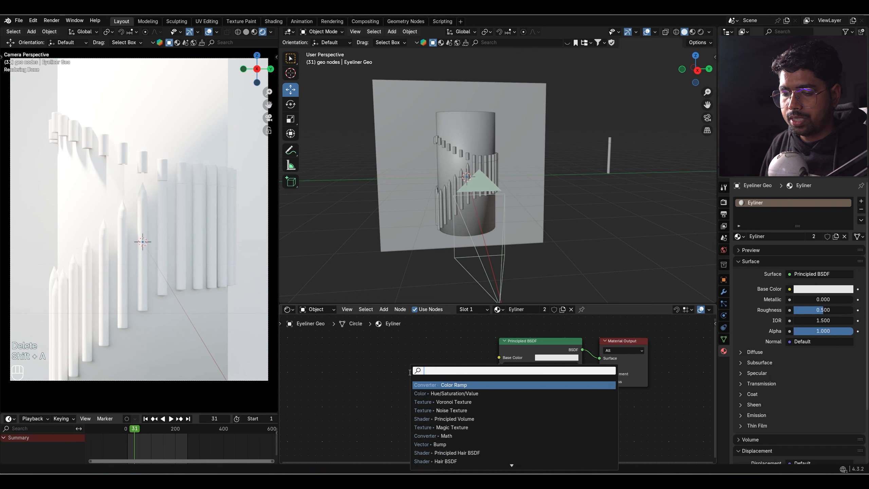
pyautogui.write('attr')
pyautogui.press('Return')
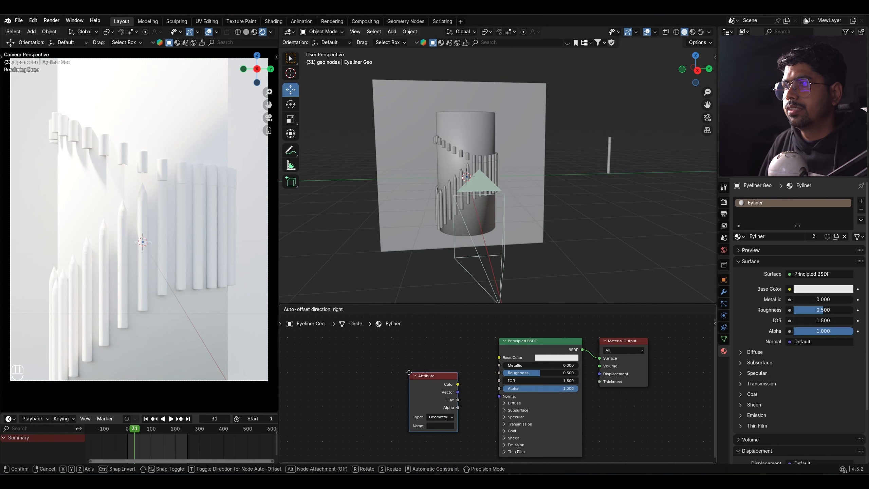
pyautogui.click(366, 356)
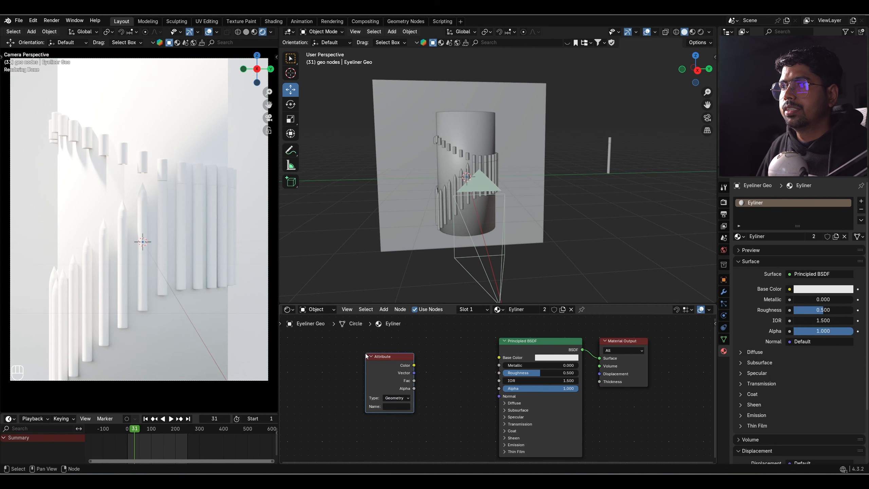
pyautogui.click(397, 406)
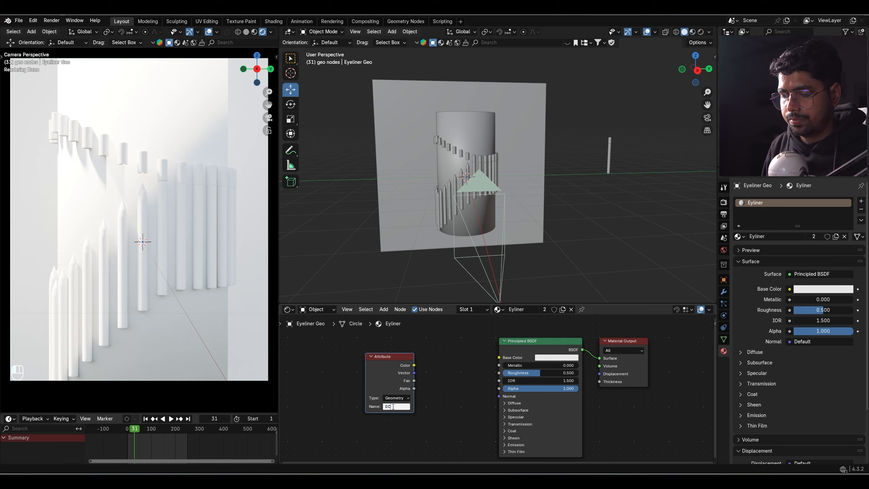
pyautogui.press('Return')
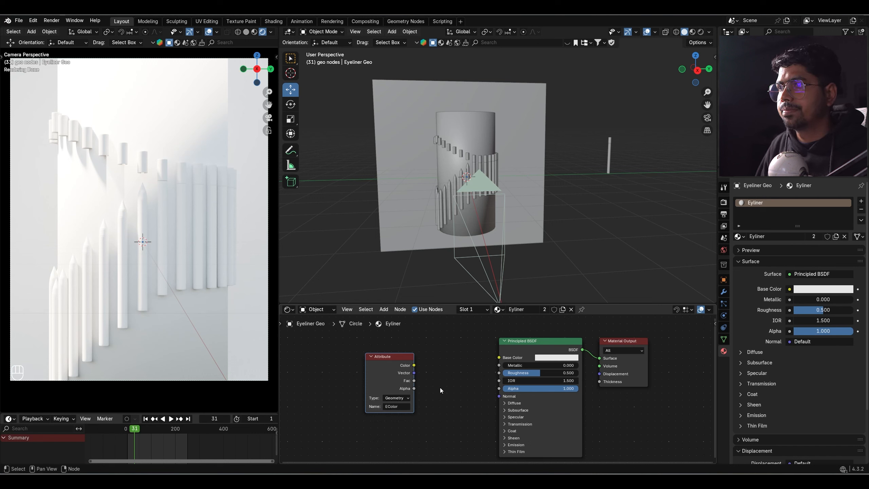
# Link the Attribute node's Color to the Principled BSDF's Base Color and set the attribute type to Instancer.
pyautogui.moveTo(414, 365); pyautogui.dragTo(496, 358)
pyautogui.press('Escape')
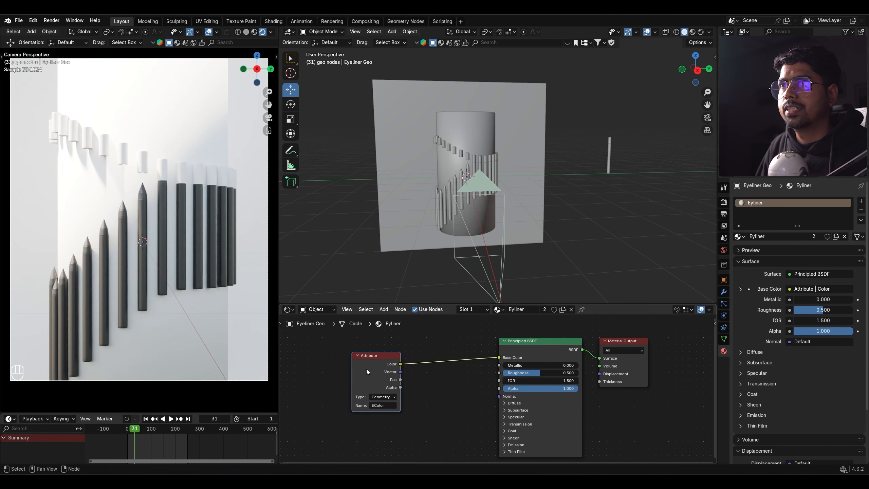
pyautogui.scroll(2, 366, 369)
pyautogui.click(419, 399)
pyautogui.click(419, 428)
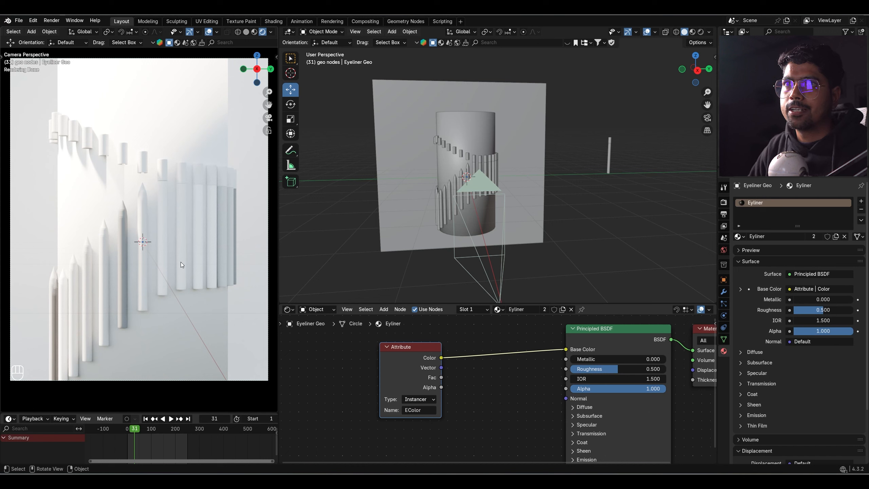
# Move the Attribute node closer to the Principled BSDF and save the file.
pyautogui.hotkey('ctrl', 's')
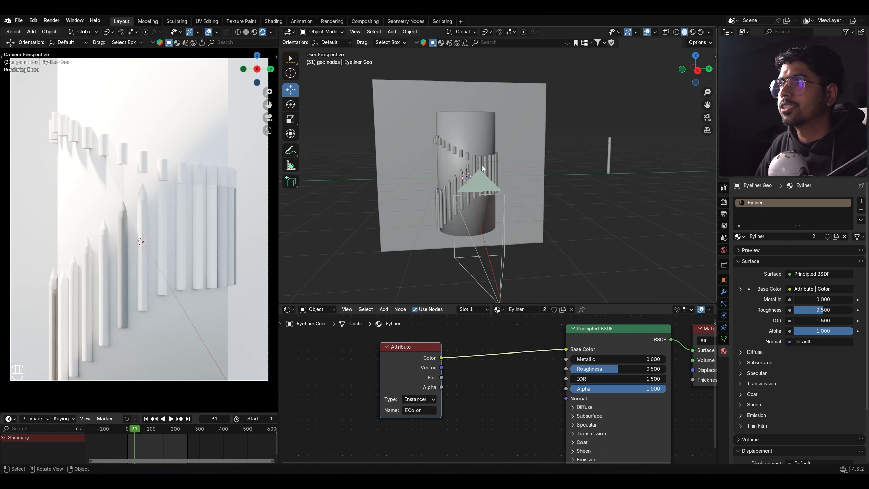
pyautogui.moveTo(400, 360); pyautogui.dragTo(467, 359)
pyautogui.hotkey('ctrl', 's')
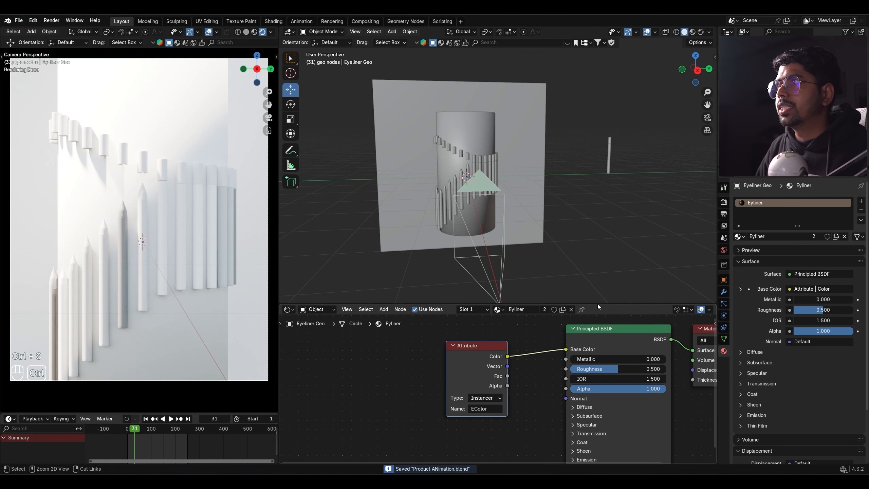
# Select the caps and display their node tree in the Geometry Node Editor.
pyautogui.click(470, 157)
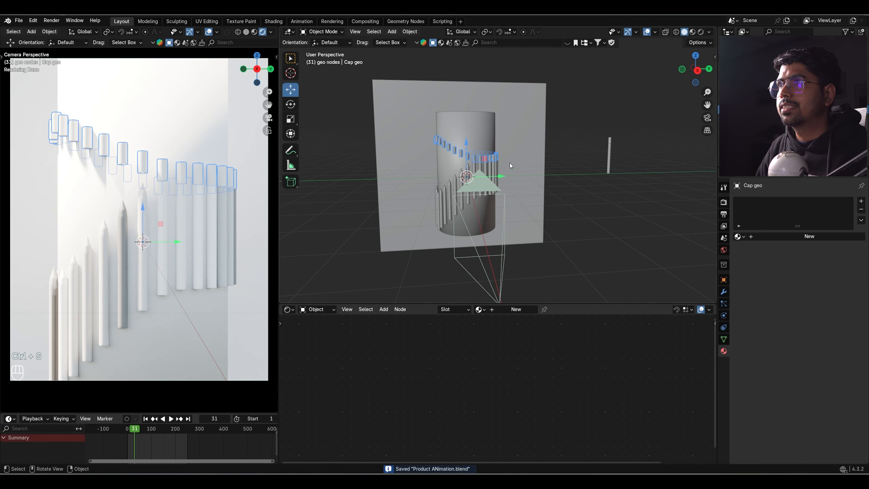
pyautogui.click(289, 310)
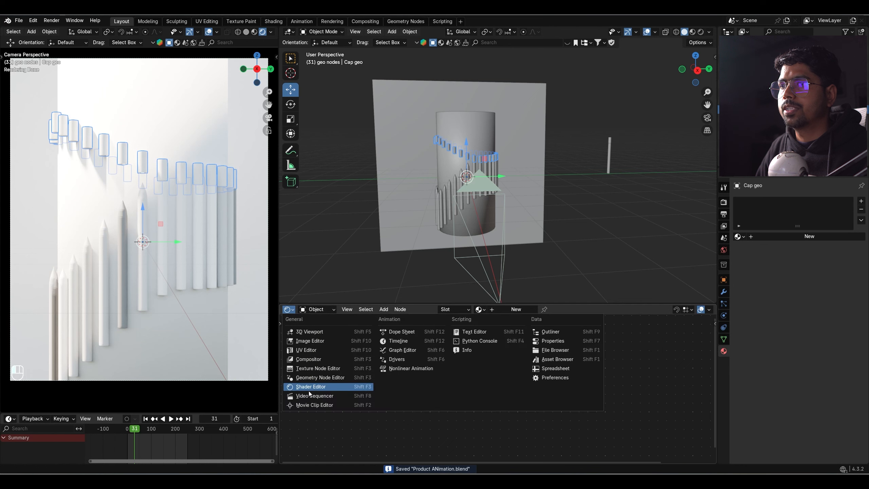
pyautogui.click(314, 377)
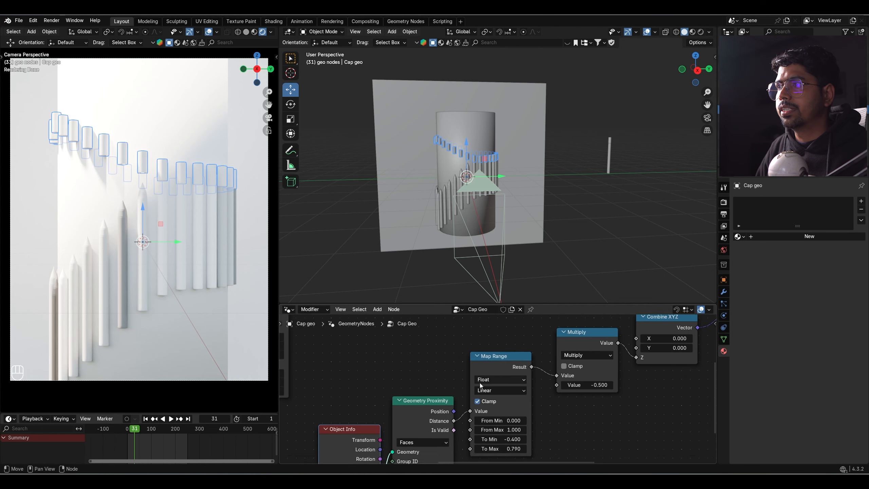
# Insert a Set Material node between the caps' Set Position and Transform Geometry nodes and assign the Eyliner material to it.
pyautogui.scroll(-3, 456, 409)
pyautogui.scroll(3, 474, 335)
pyautogui.hotkey('shift', 'a')
pyautogui.write('set mat')
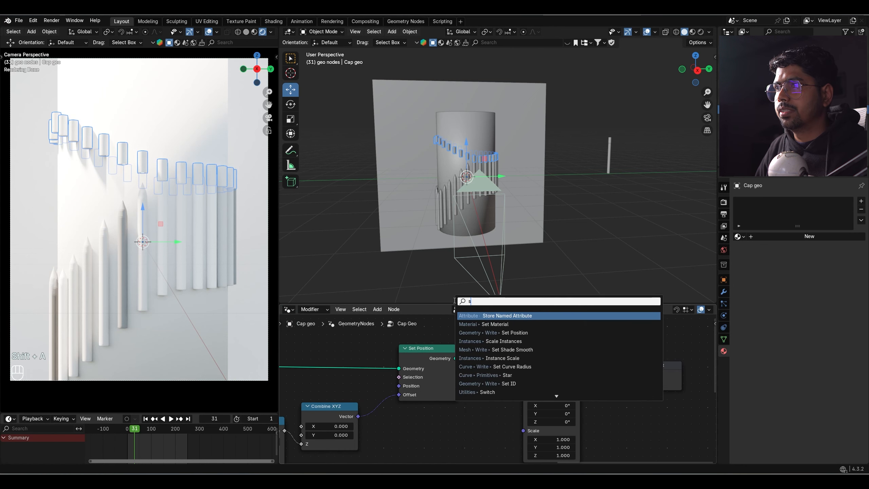
pyautogui.press('Return')
pyautogui.click(476, 362)
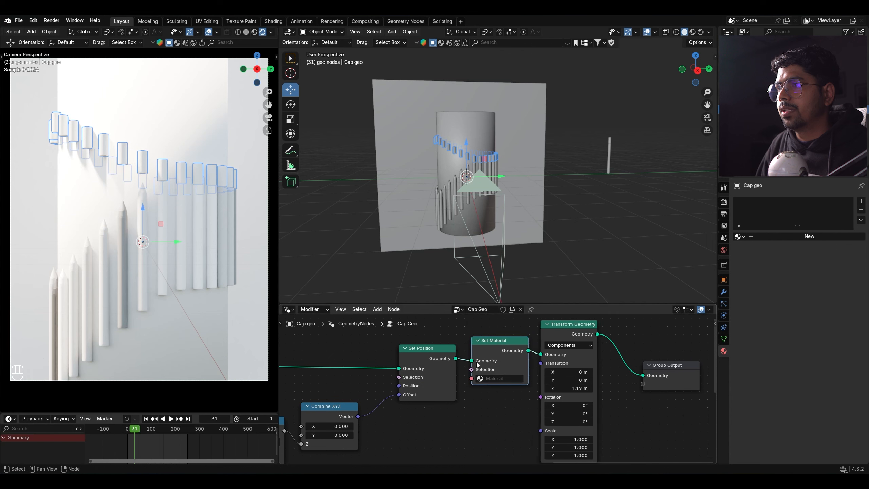
pyautogui.click(495, 378)
pyautogui.click(496, 399)
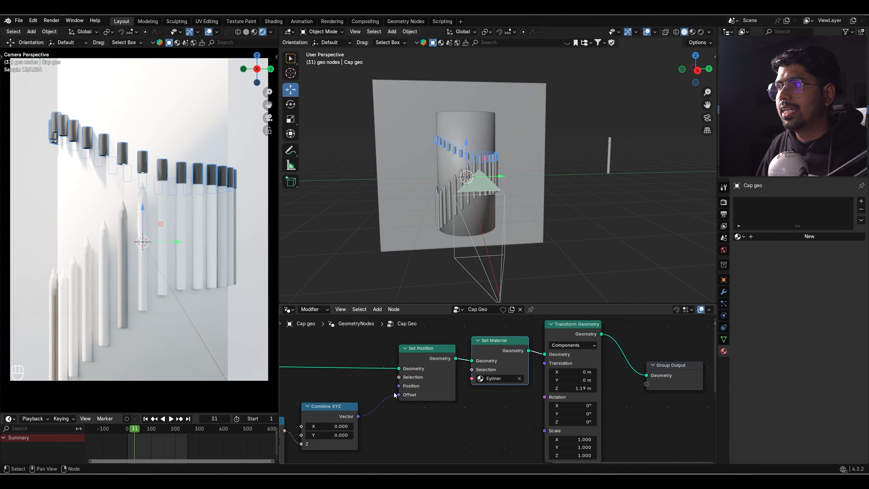
# Insert a Store Named Attribute node directly after Instance on Points in the Cap Geo node tree.
pyautogui.scroll(-1, 492, 390)
pyautogui.keyDown('ctrl'); pyautogui.hscroll(-5, 489, 389); pyautogui.keyUp('ctrl')
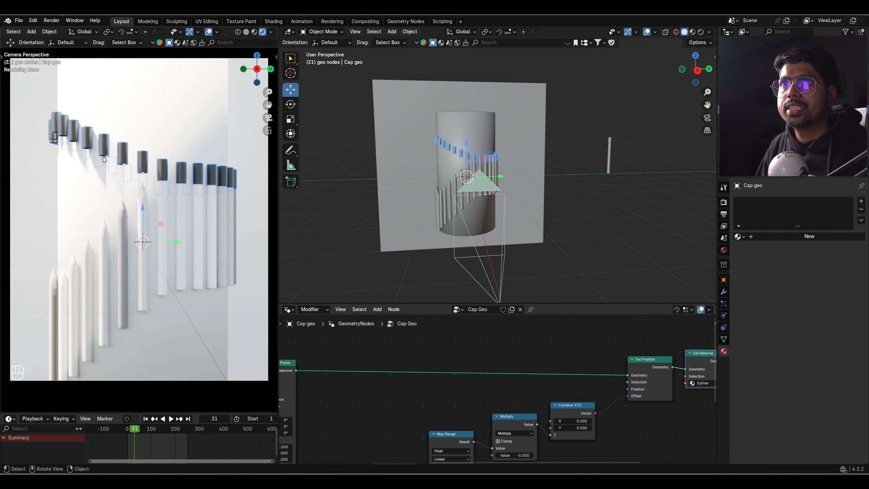
pyautogui.scroll(-2, 386, 401)
pyautogui.moveTo(386, 401); pyautogui.dragTo(475, 397, button='middle')
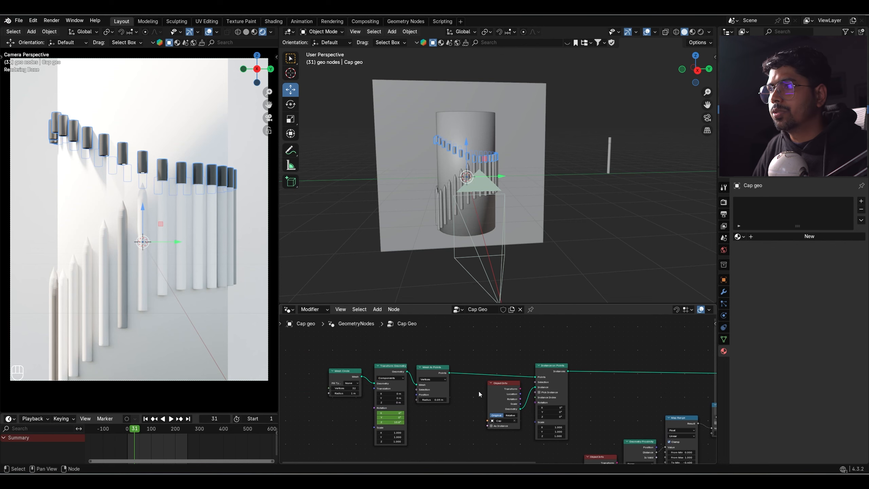
pyautogui.scroll(2, 479, 393)
pyautogui.hotkey('shift', 'a')
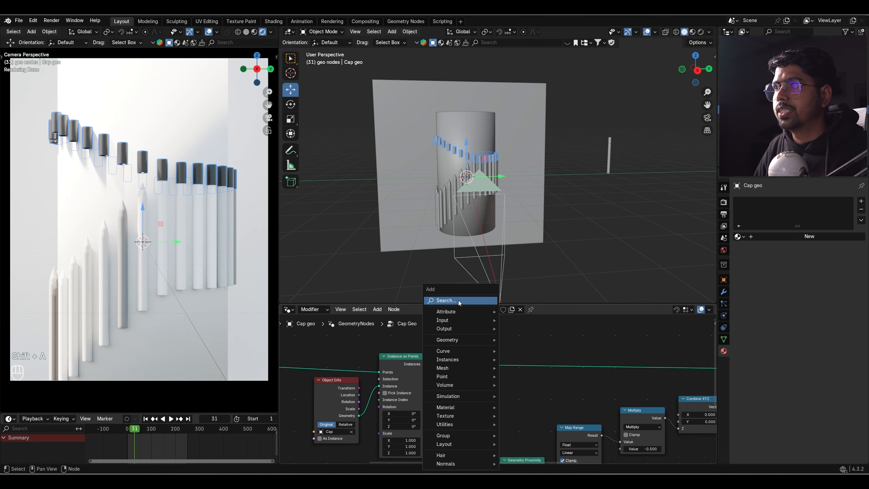
pyautogui.write('store')
pyautogui.press('Return')
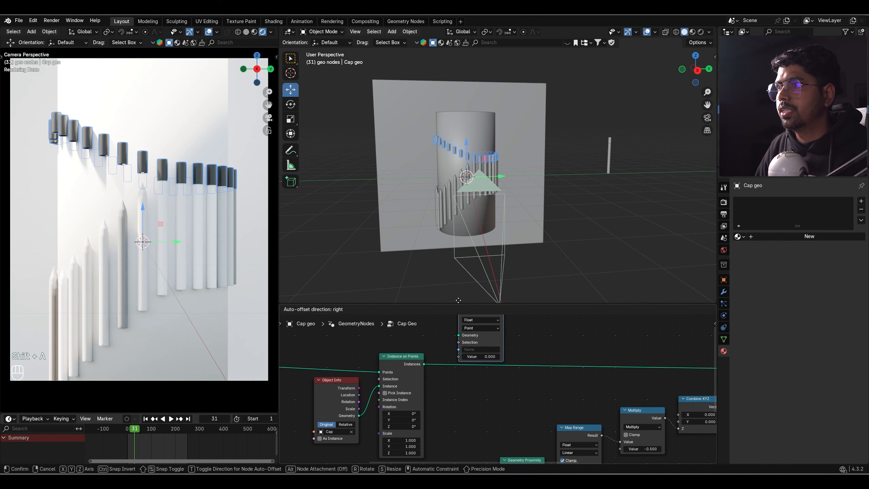
pyautogui.click(451, 347)
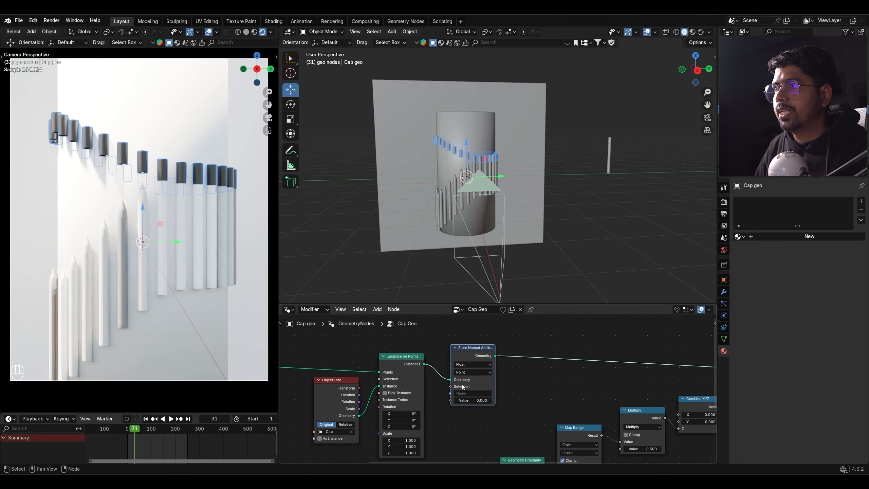
# Set the caps' Store Named Attribute domain to Instance and its attribute name to EColor.
pyautogui.scroll(1, 445, 382)
pyautogui.click(424, 362)
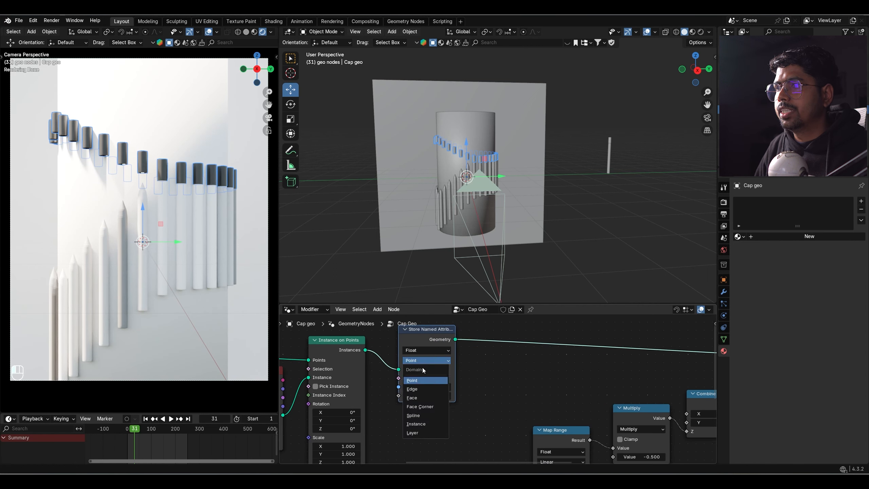
pyautogui.click(424, 424)
pyautogui.click(427, 389)
pyautogui.write('Ecolor')
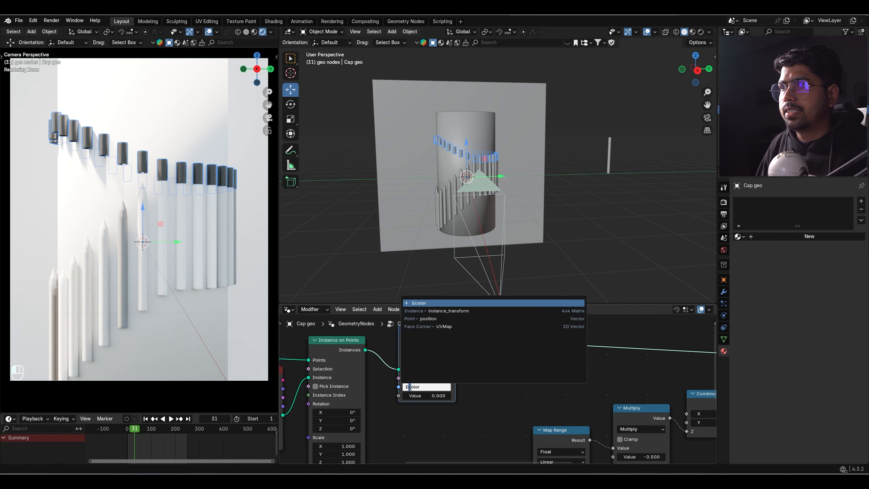
pyautogui.write('C')
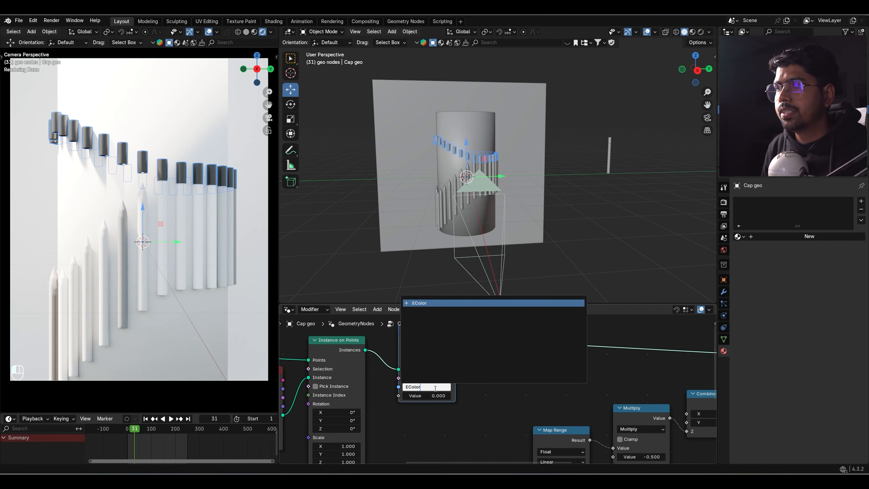
pyautogui.press('Return')
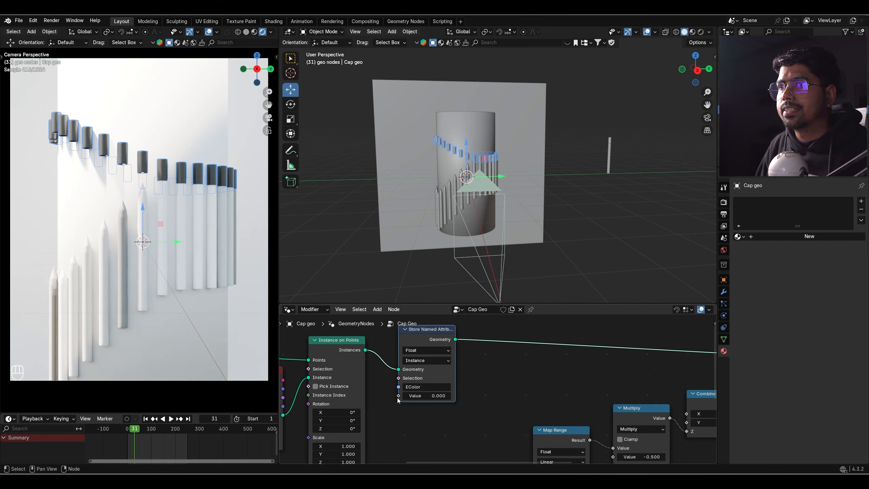
# Add a Random Value node feeding the Value input of the caps' EColor Store Named Attribute node.
pyautogui.moveTo(398, 396); pyautogui.dragTo(396, 399)
pyautogui.write('ra')
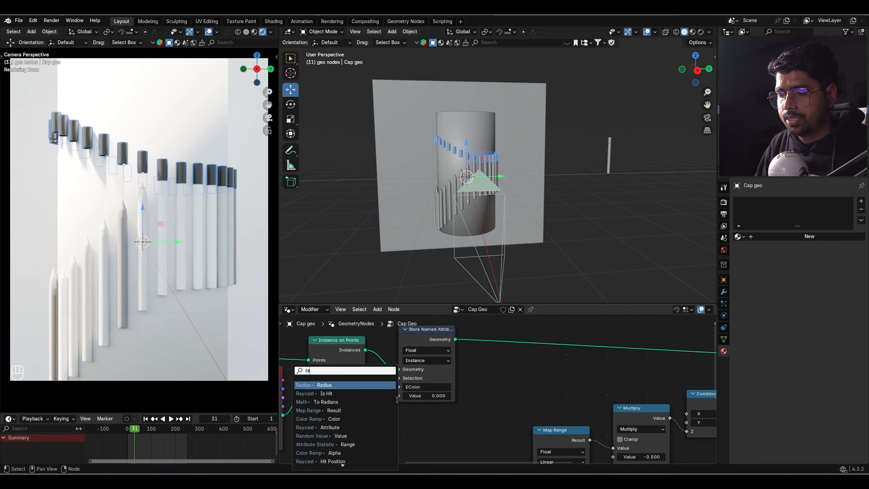
pyautogui.write('nd')
pyautogui.press('Return')
pyautogui.click(441, 411)
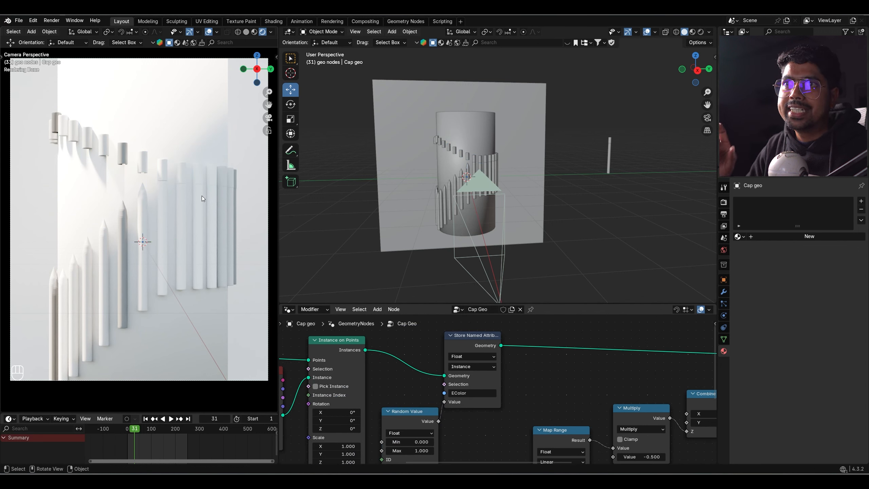
# Play the animation to check the cap shades, move to frame 235 and save the file.
pyautogui.press('space')
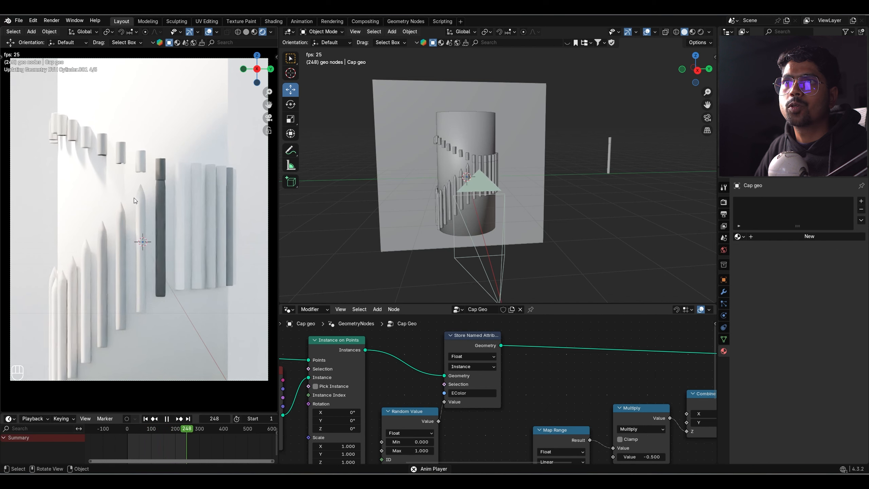
pyautogui.press('space')
pyautogui.click(183, 434)
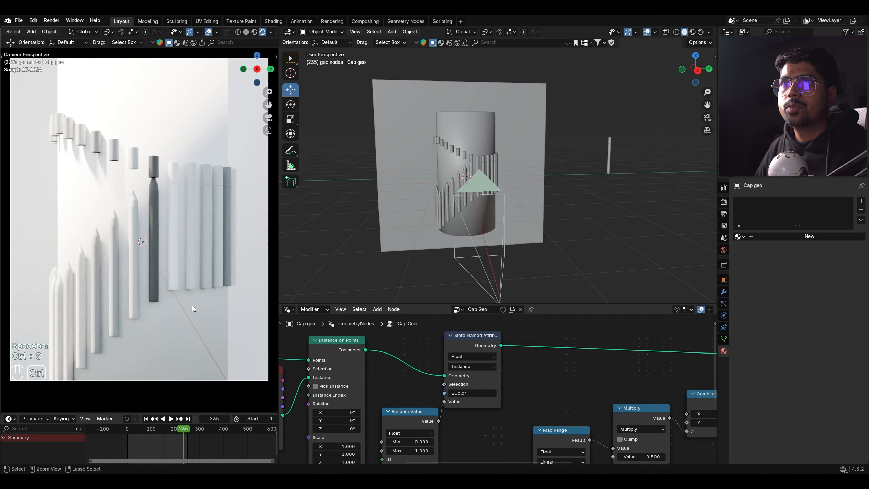
pyautogui.hotkey('ctrl', 's')
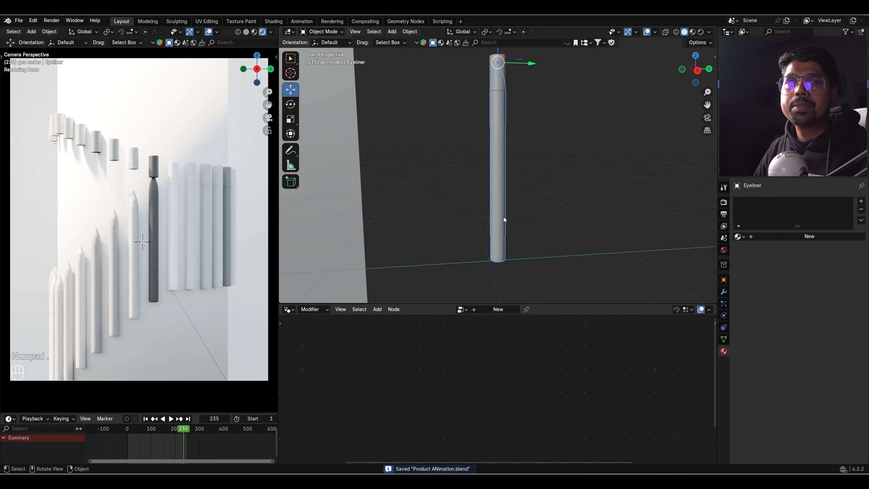
# Snap the 3D cursor to the centre of the source eyeliner's bottom face, working in Edit Mode.
pyautogui.press('KP_3')
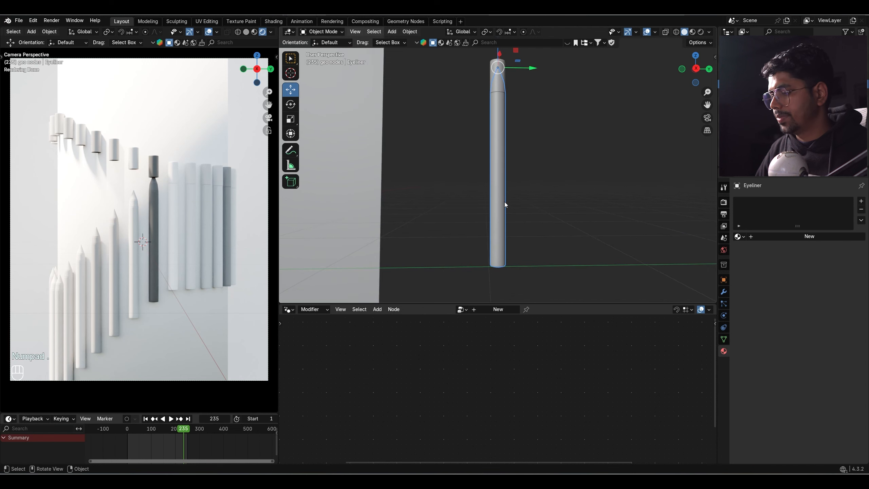
pyautogui.keyDown('shift'); pyautogui.moveTo(503, 287); pyautogui.dragTo(498, 199, button='middle'); pyautogui.keyUp('shift')
pyautogui.scroll(1, 498, 198)
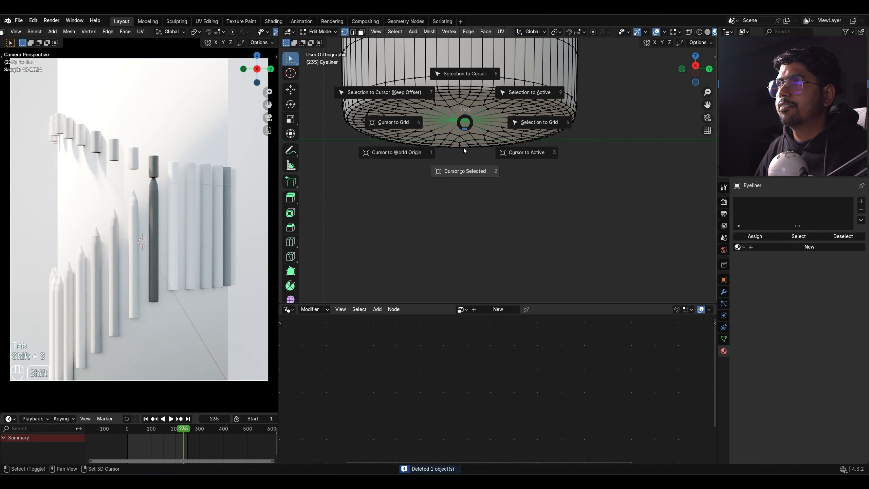
pyautogui.click(464, 150)
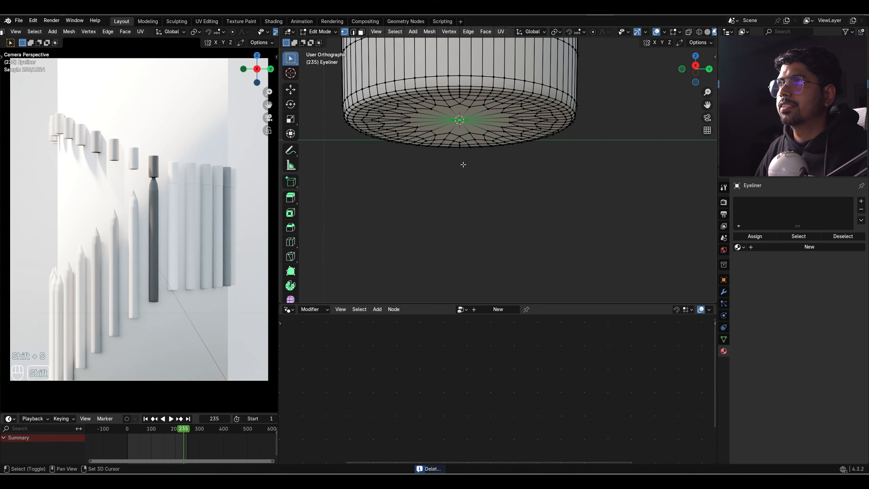
pyautogui.press('Tab')
# Add a mesh circle at the 3D cursor and scale it to nearly match the eyeliner's bottom rim.
pyautogui.hotkey('shift', 'a')
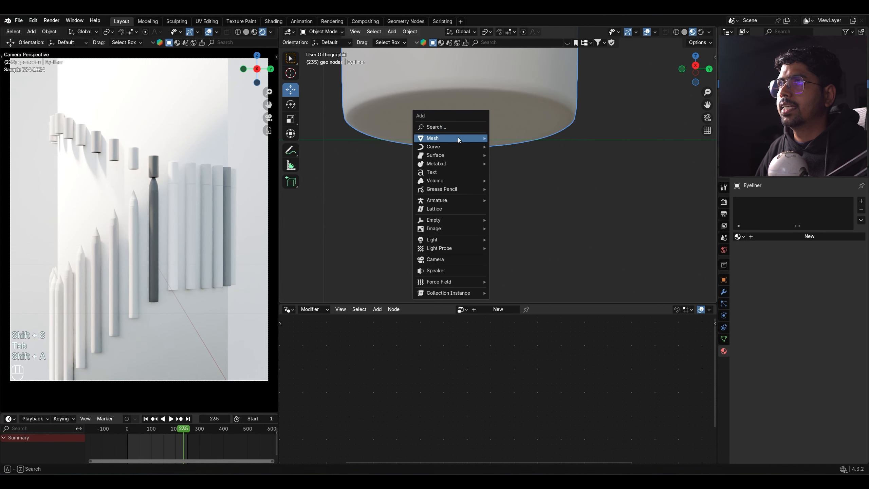
pyautogui.moveTo(457, 137)
pyautogui.click(509, 155)
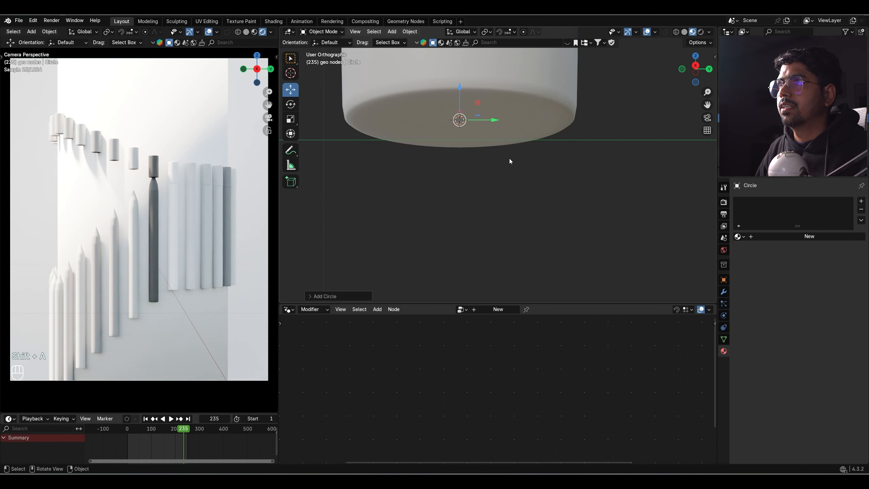
pyautogui.press('s')
pyautogui.hotkey('ctrl', 'z')
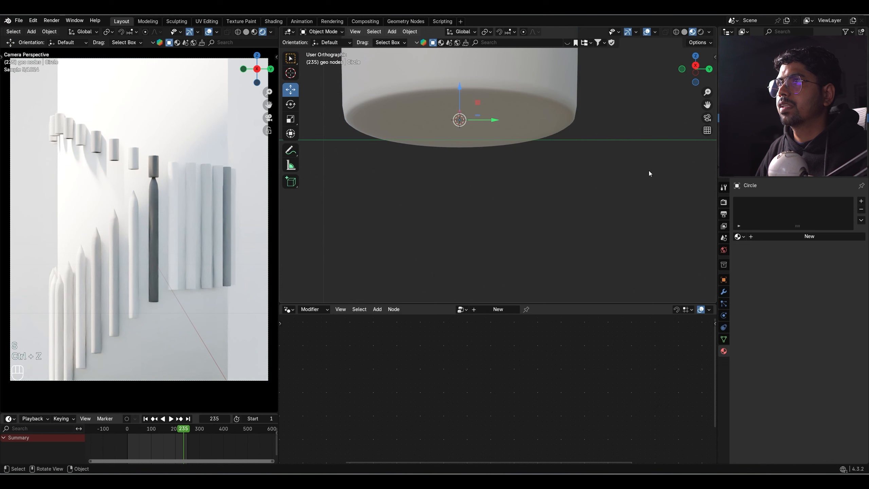
pyautogui.press('s')
pyautogui.click(498, 129)
pyautogui.press('s')
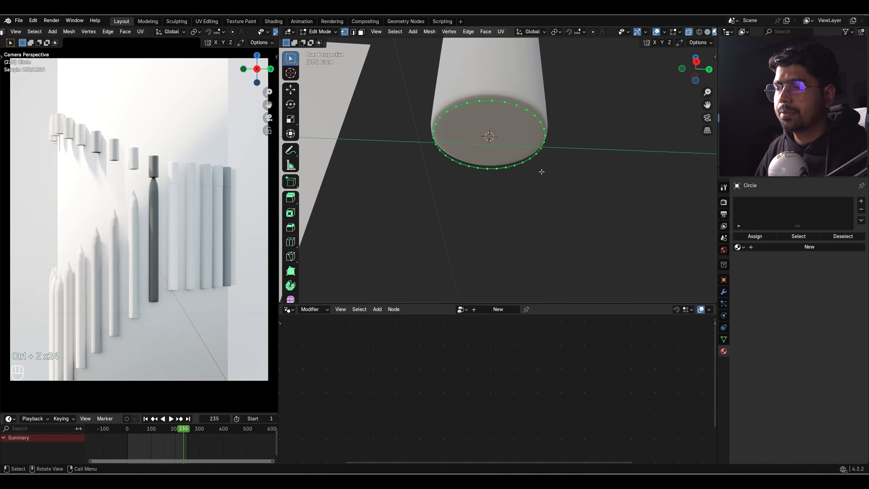
# Fill the circle with a face and extrude it about 0.03 m downward along Z to form a collar.
pyautogui.press('f')
pyautogui.moveTo(541, 171); pyautogui.dragTo(527, 154, button='middle')
pyautogui.press('3')
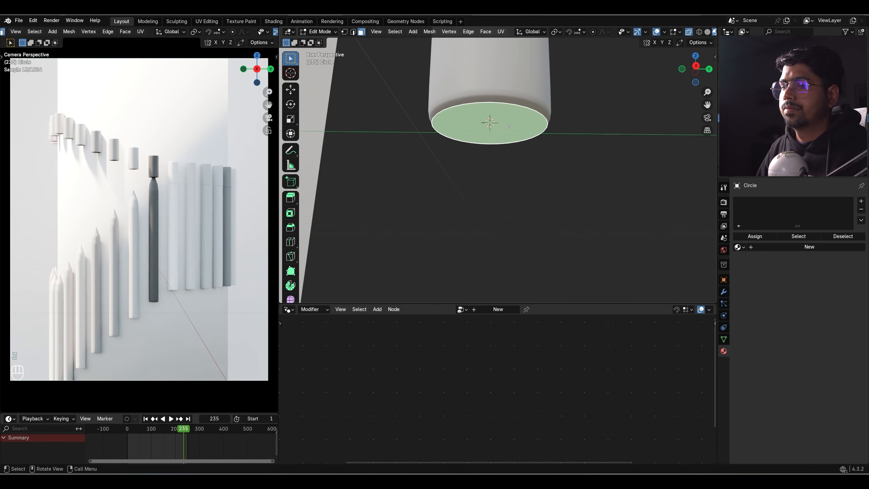
pyautogui.press('e')
pyautogui.press('z')
pyautogui.press('z')
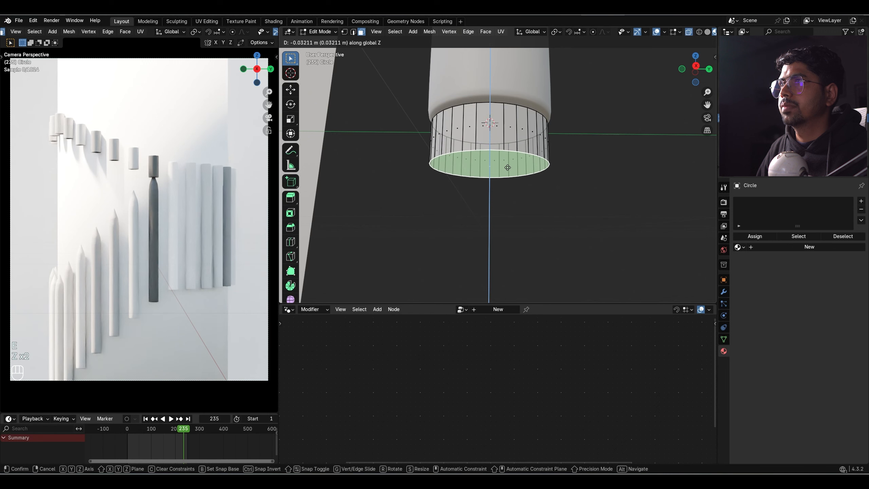
pyautogui.click(507, 168)
# Inset the collar's bottom face and extrude the inner face downward along Z into a long thin rod.
pyautogui.press('i')
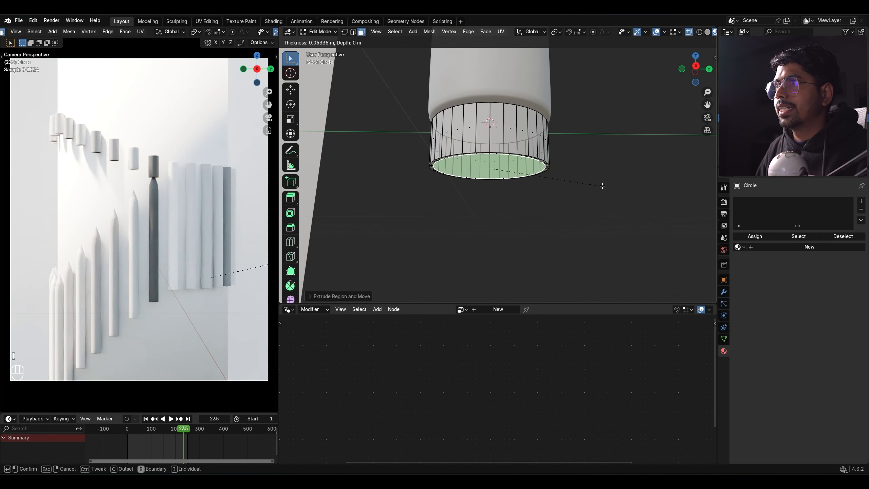
pyautogui.click(571, 184)
pyautogui.press('e')
pyautogui.press('z')
pyautogui.press('z')
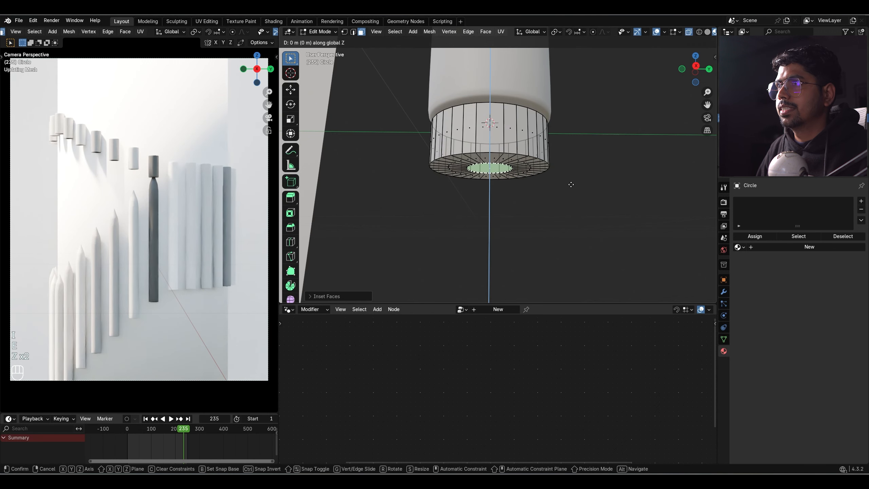
pyautogui.click(558, 244)
pyautogui.press('Tab')
pyautogui.press('KP_Decimal')
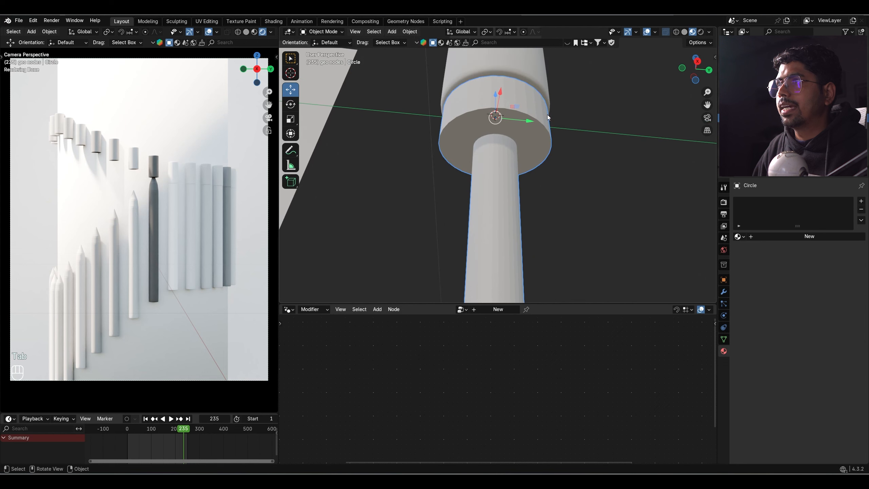
# Apply the collar-and-rod object's transform and add a Bevel modifier to it.
pyautogui.hotkey('ctrl', 'a')
pyautogui.click(547, 116)
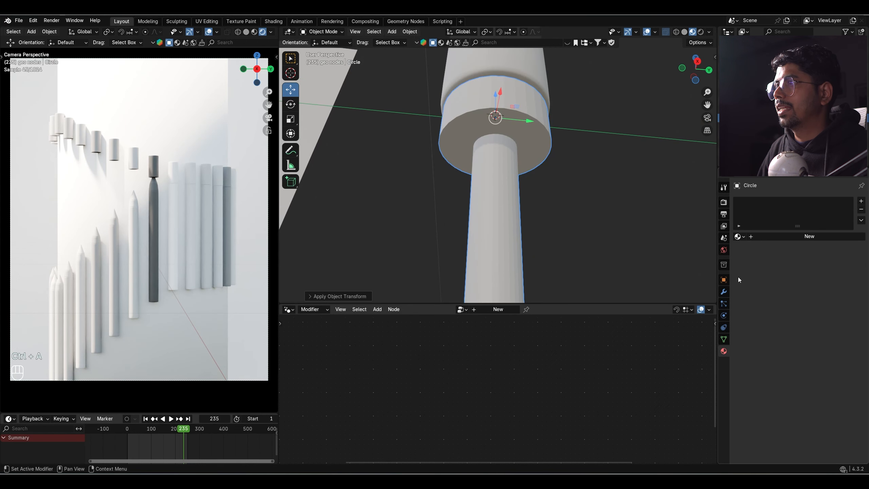
pyautogui.click(724, 291)
pyautogui.click(792, 201)
pyautogui.moveTo(765, 201)
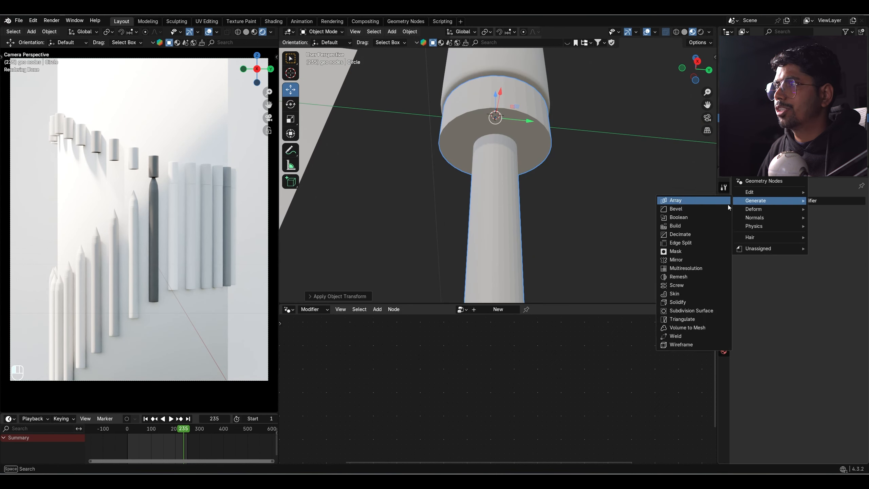
pyautogui.click(688, 208)
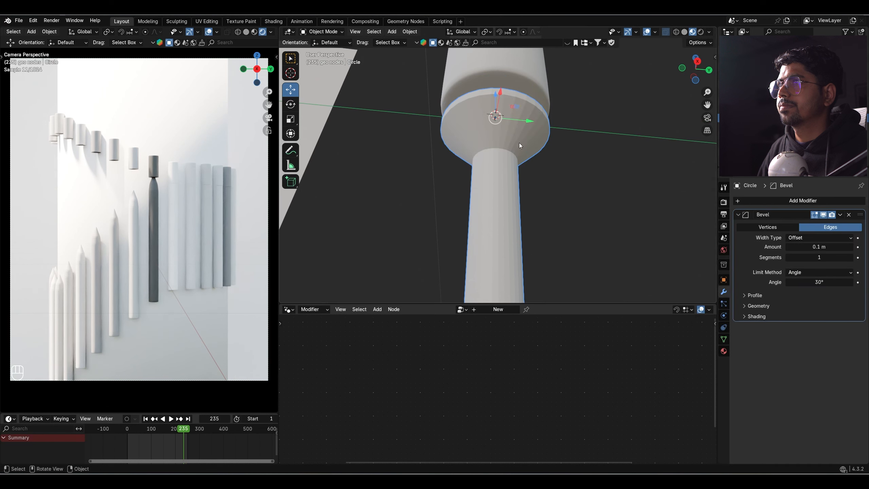
# Set the Bevel modifier to 3 segments with an amount of 0.007 m and shade the object smooth.
pyautogui.click(852, 257)
pyautogui.click(852, 258)
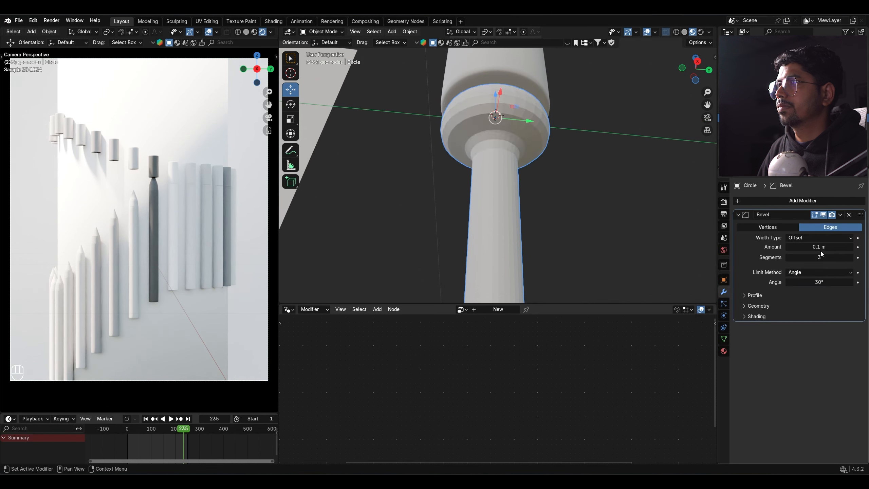
pyautogui.keyDown('shift'); pyautogui.moveTo(819, 246); pyautogui.dragTo(809, 247); pyautogui.keyUp('shift')
pyautogui.rightClick(556, 129)
pyautogui.click(554, 128)
# Shorten the collar by moving its outer bottom edge loop and the rod's top loop about 0.016 m up along Z.
pyautogui.press('Tab')
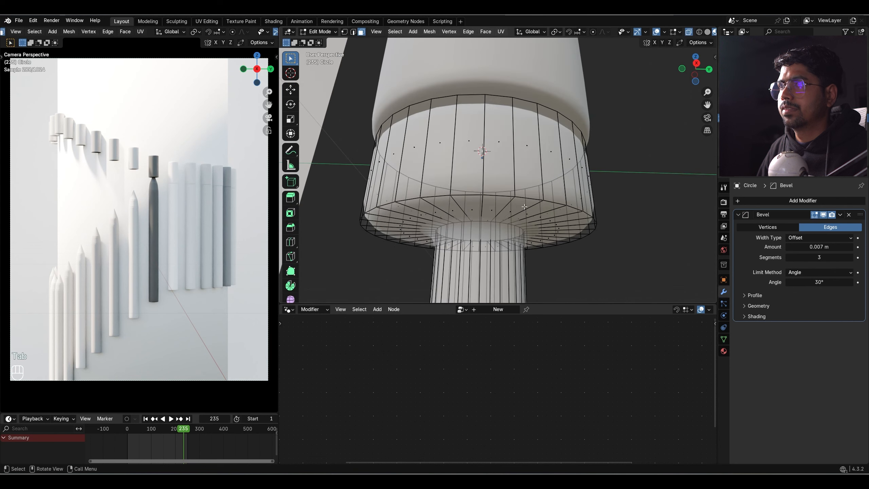
pyautogui.press('2')
pyautogui.keyDown('alt'); pyautogui.click(527, 203); pyautogui.keyUp('alt')
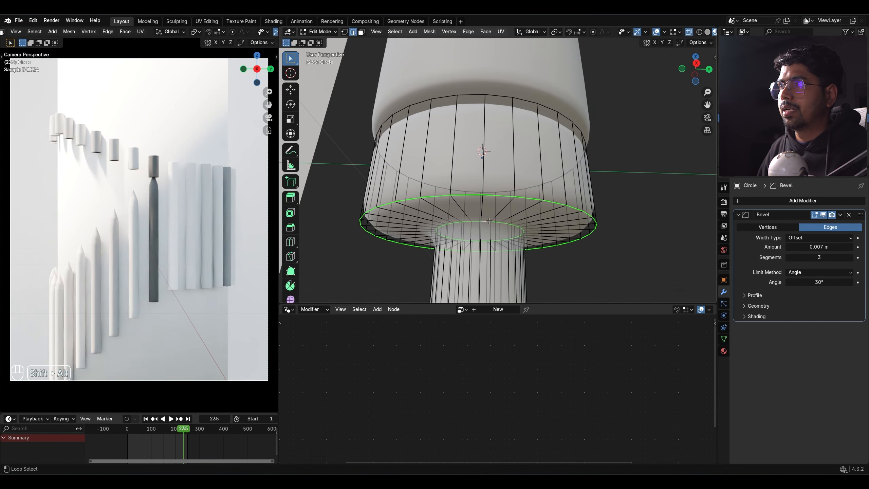
pyautogui.press('g')
pyautogui.press('z')
pyautogui.press('z')
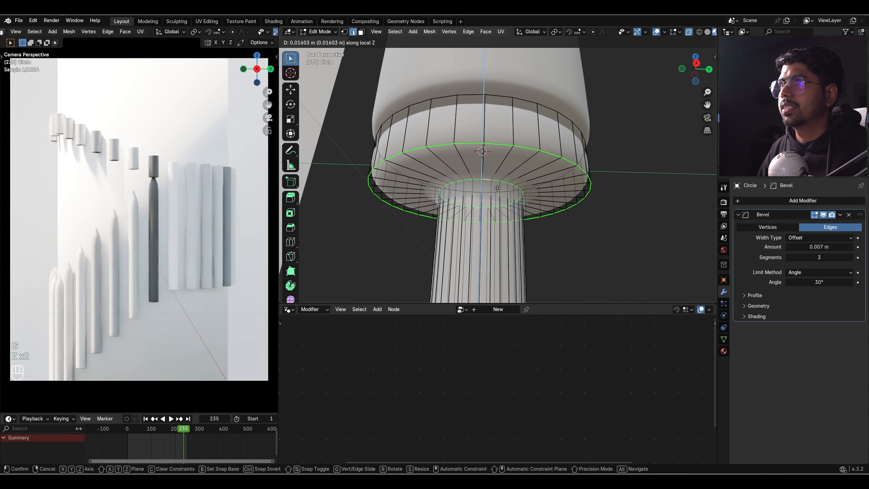
pyautogui.click(497, 188)
pyautogui.press('Tab')
pyautogui.scroll(-3, 517, 166)
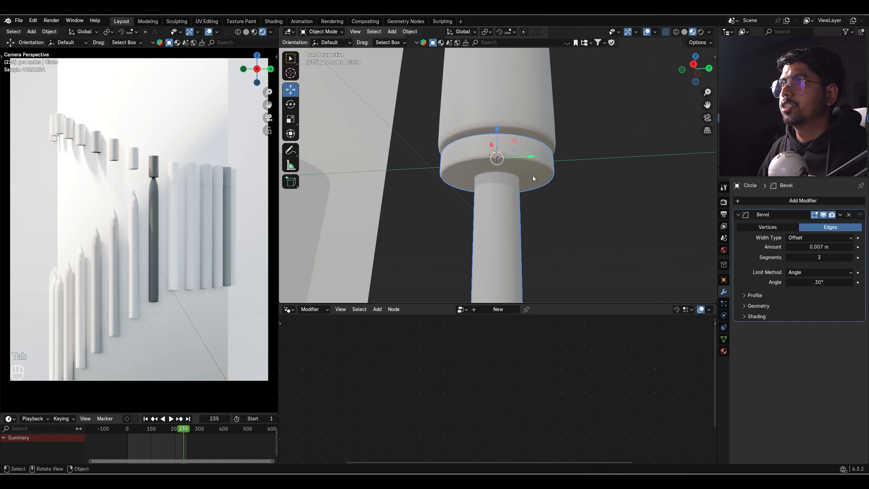
# Rename the collar-and-rod object as Holder and save the file.
pyautogui.scroll(-8, 595, 207)
pyautogui.moveTo(578, 206); pyautogui.dragTo(603, 237, button='middle')
pyautogui.scroll(3, 603, 236)
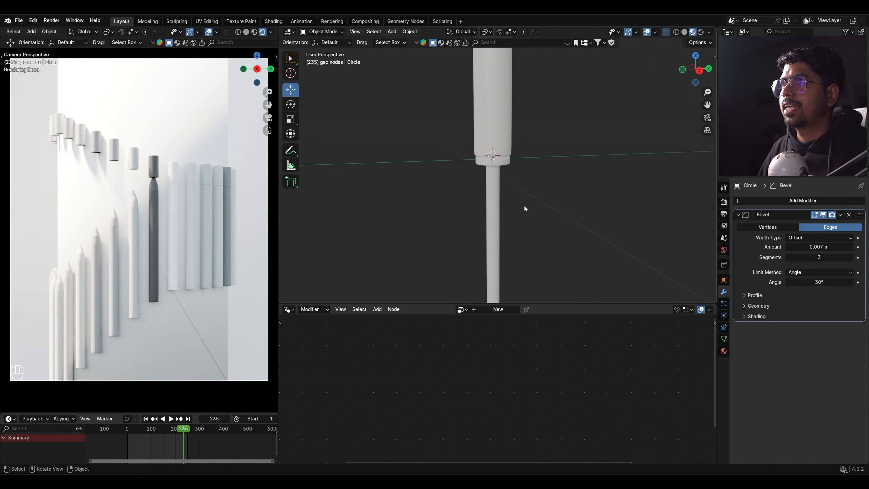
pyautogui.scroll(3, 517, 193)
pyautogui.scroll(2, 517, 193)
pyautogui.click(502, 181)
pyautogui.moveTo(503, 181); pyautogui.dragTo(512, 245, button='middle')
pyautogui.hotkey('ctrl', 's')
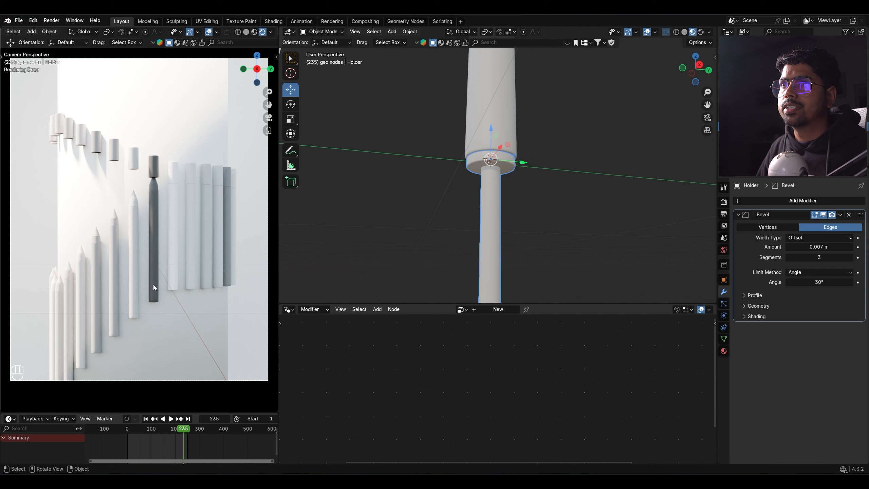
# Insert a Join Geometry node between Transform Geometry and Group Output in the Eyeliner Geo object's node tree.
pyautogui.scroll(-6, 518, 188)
pyautogui.click(454, 204)
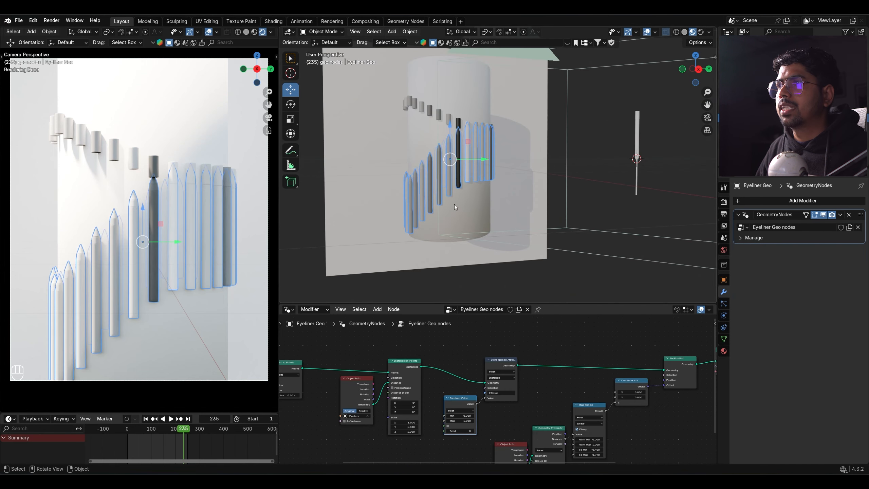
pyautogui.scroll(-4, 495, 391)
pyautogui.moveTo(514, 405); pyautogui.dragTo(487, 374, button='middle')
pyautogui.scroll(-3, 487, 374)
pyautogui.moveTo(573, 386); pyautogui.dragTo(476, 381, button='middle')
pyautogui.scroll(7, 496, 381)
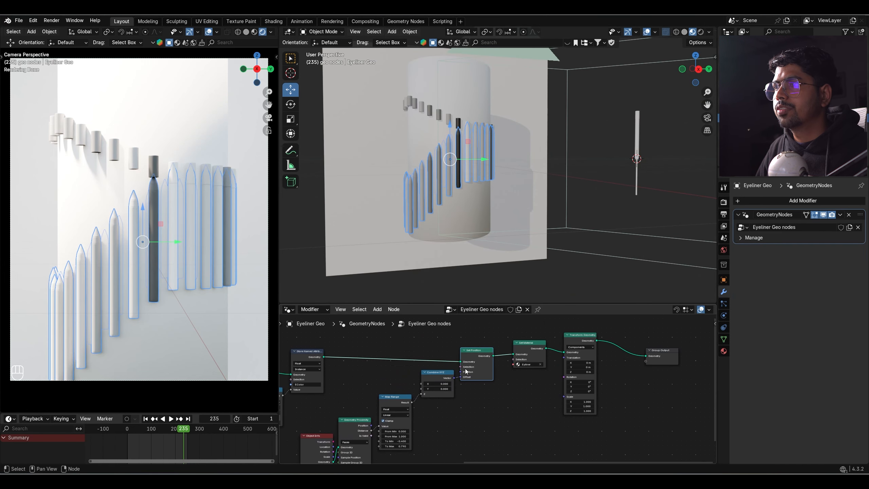
pyautogui.moveTo(466, 370); pyautogui.dragTo(546, 356, button='middle')
pyautogui.scroll(-2, 546, 357)
pyautogui.moveTo(524, 355); pyautogui.dragTo(521, 356)
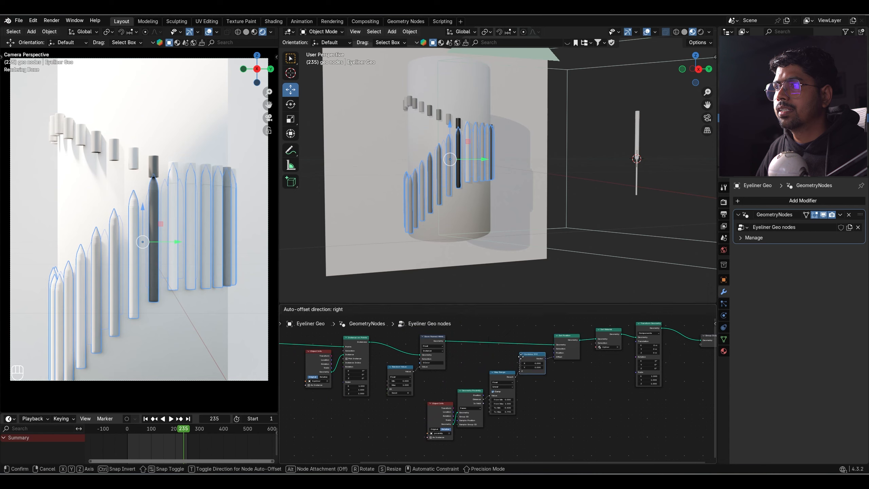
pyautogui.scroll(-1, 520, 356)
pyautogui.moveTo(521, 357); pyautogui.dragTo(427, 349, button='middle')
pyautogui.hotkey('shift', 'a')
pyautogui.write('j')
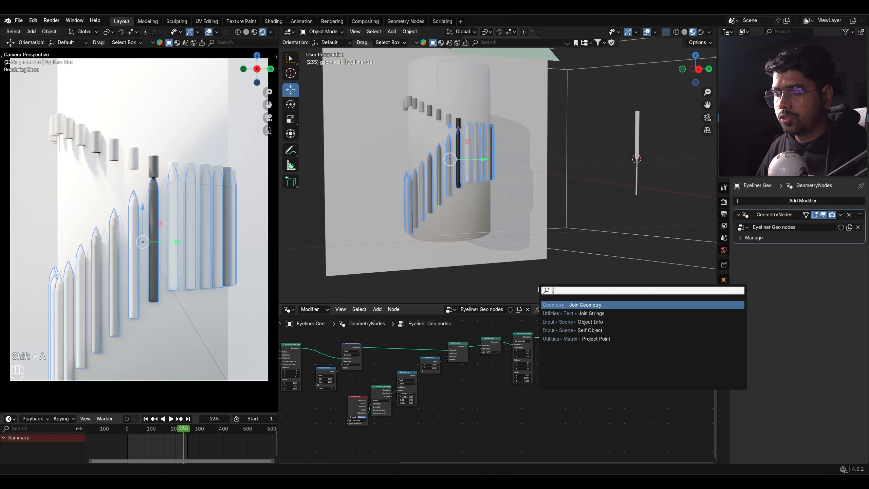
pyautogui.write('oi')
pyautogui.click(554, 304)
pyautogui.click(561, 337)
pyautogui.scroll(4, 570, 347)
pyautogui.moveTo(553, 359); pyautogui.dragTo(585, 369, button='middle')
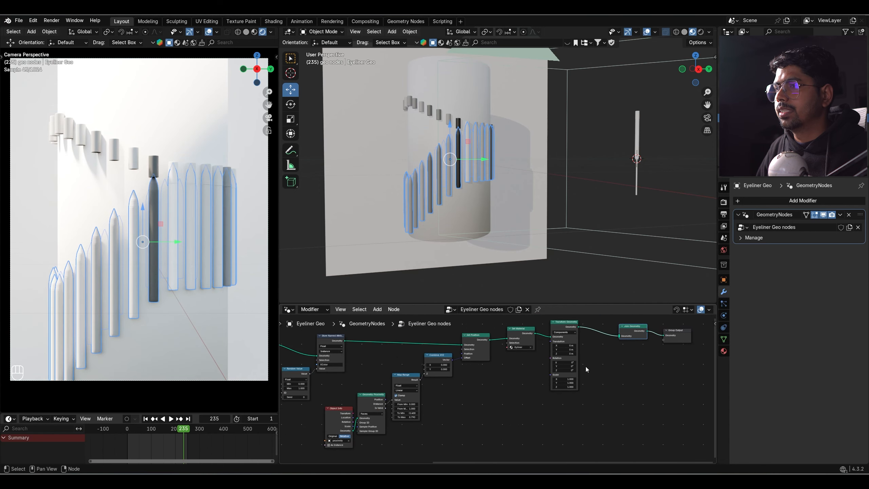
pyautogui.scroll(-2, 585, 367)
pyautogui.scroll(-2, 542, 384)
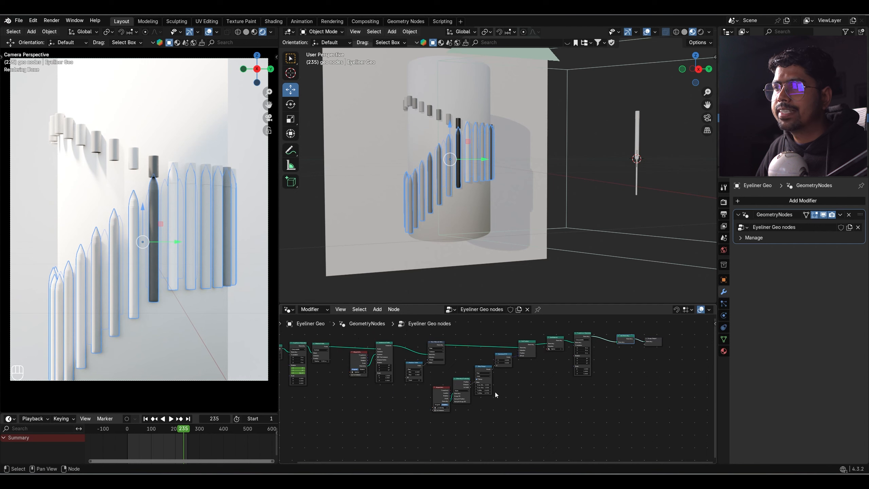
pyautogui.scroll(4, 456, 369)
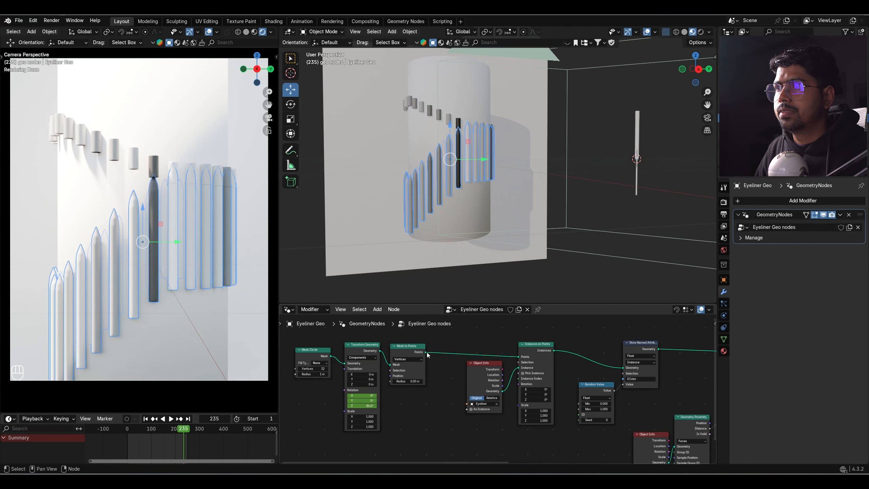
pyautogui.scroll(-3, 468, 357)
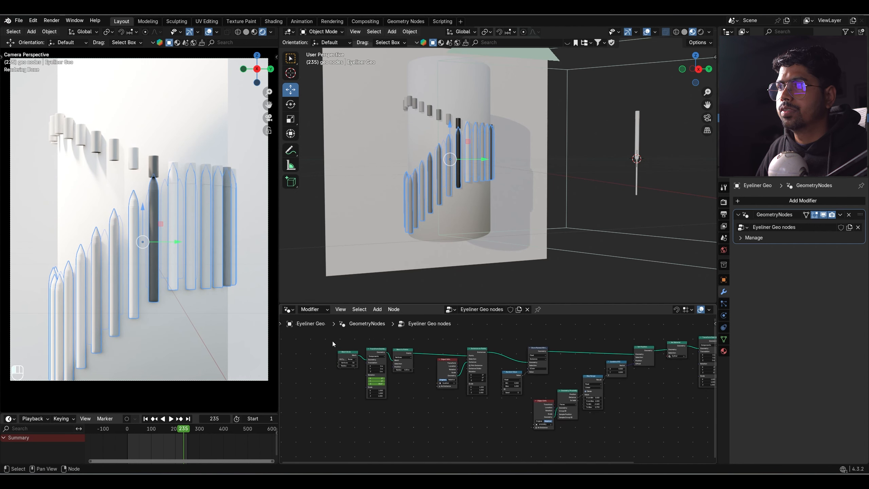
# Make room in the Eyeliner node tree and duplicate the chain from Object Info through Transform Geometry, placing the copy below the original.
pyautogui.moveTo(332, 341); pyautogui.dragTo(419, 401)
pyautogui.press('g')
pyautogui.click(383, 391)
pyautogui.moveTo(431, 338); pyautogui.dragTo(696, 428)
pyautogui.moveTo(697, 428); pyautogui.dragTo(622, 408, button='middle')
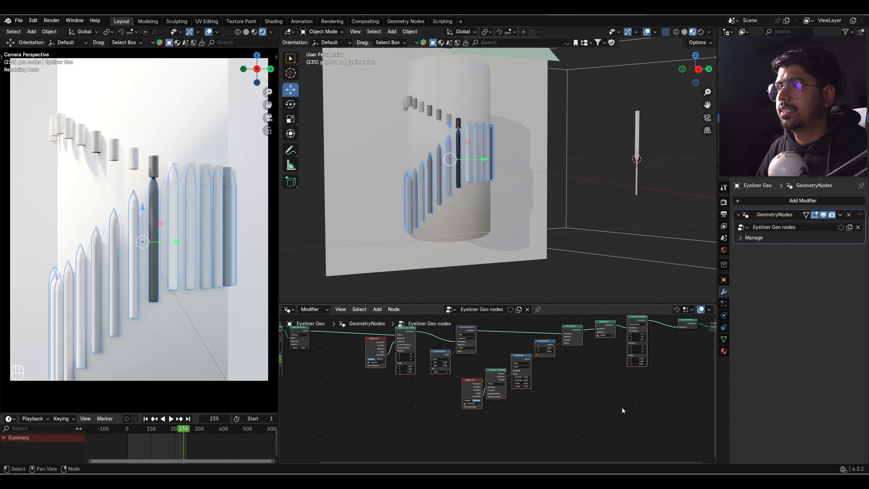
pyautogui.scroll(-1, 622, 407)
pyautogui.hotkey('shift', 'd')
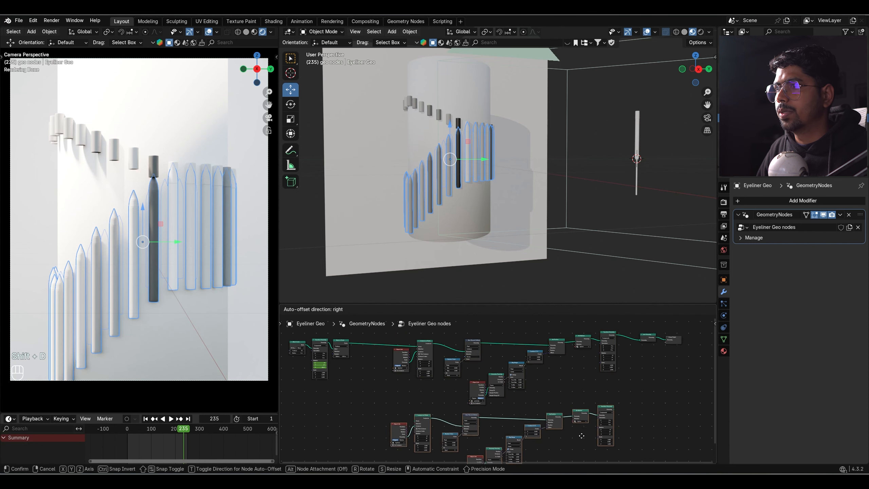
pyautogui.click(584, 438)
# Connect the shared source points to the duplicated Instance on Points node's Points input and set its Object Info object to Holder.
pyautogui.moveTo(356, 338); pyautogui.dragTo(393, 330, button='middle')
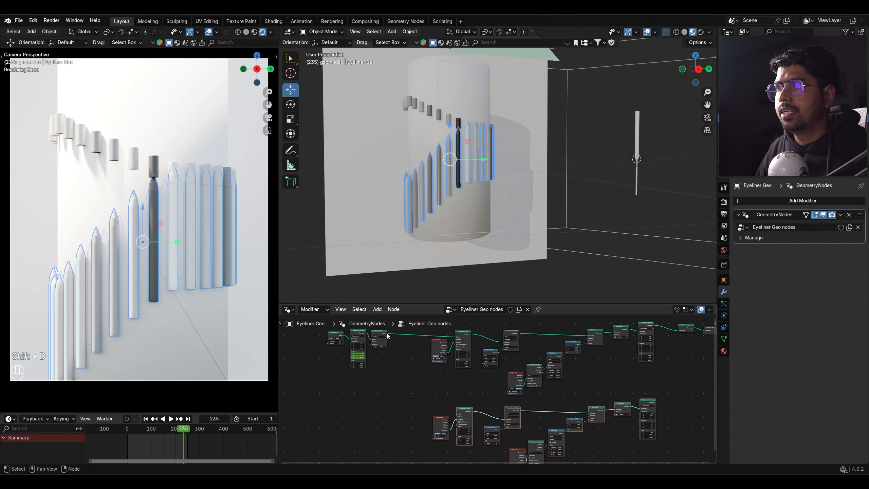
pyautogui.moveTo(388, 335); pyautogui.dragTo(410, 368)
pyautogui.moveTo(429, 438); pyautogui.dragTo(431, 437)
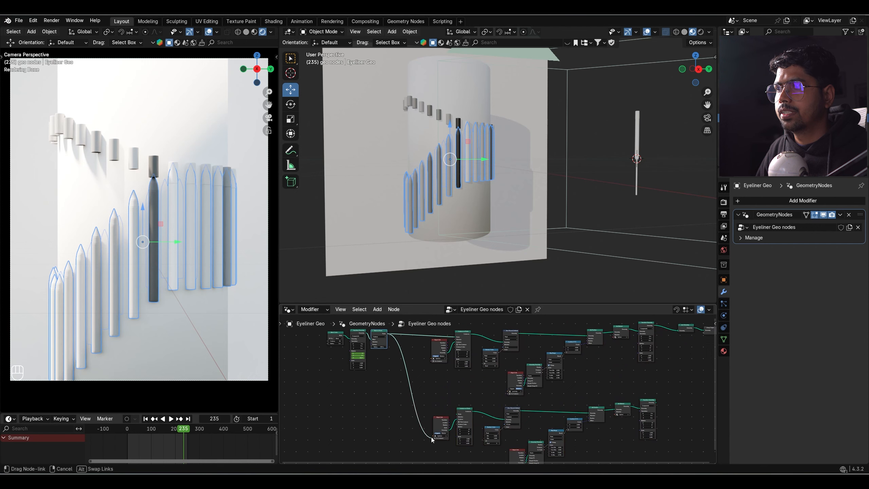
pyautogui.scroll(8, 431, 437)
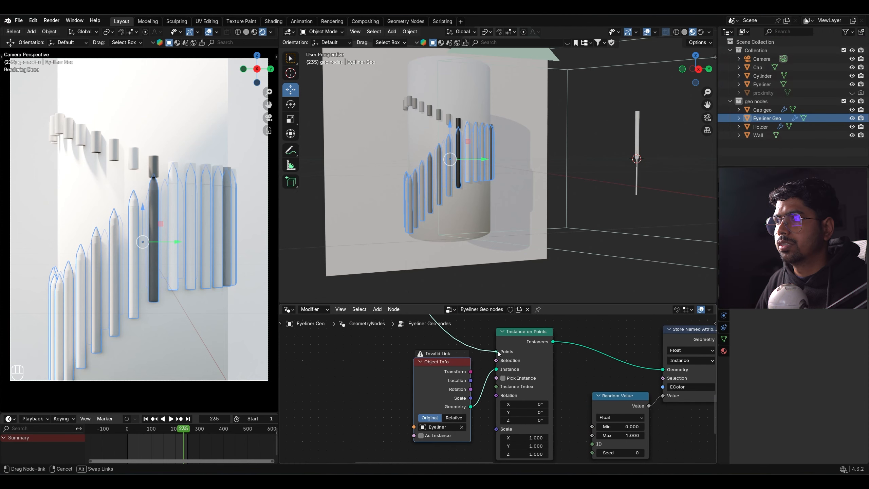
pyautogui.click(461, 427)
pyautogui.click(462, 427)
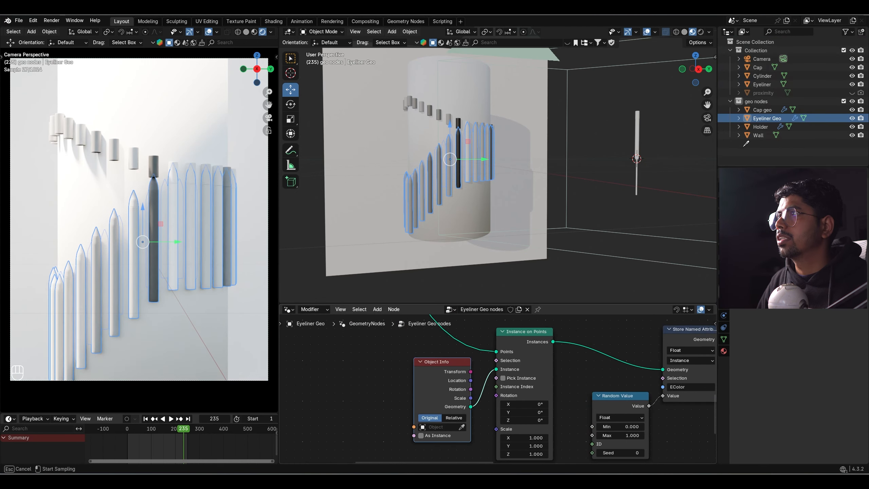
pyautogui.click(764, 121)
# Connect the duplicated Transform Geometry node's Geometry output to the Join Geometry node.
pyautogui.scroll(-4, 541, 390)
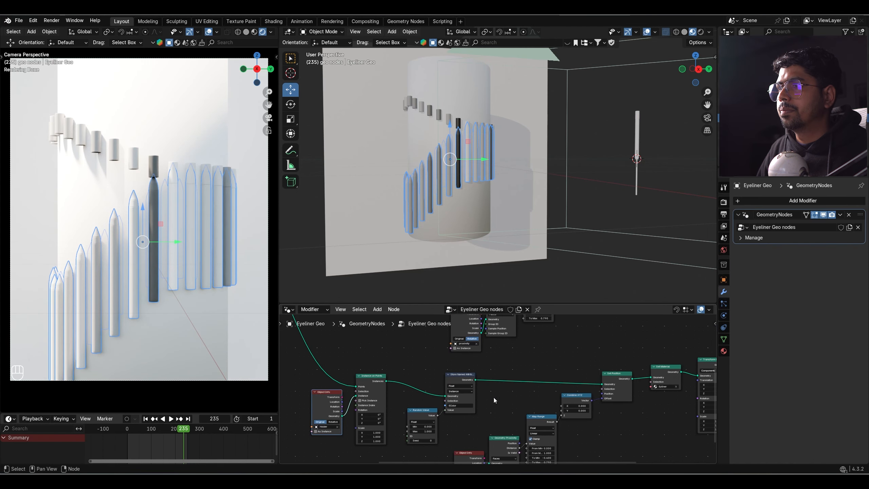
pyautogui.scroll(-2, 494, 397)
pyautogui.moveTo(626, 379); pyautogui.dragTo(495, 399, button='middle')
pyautogui.scroll(2, 496, 398)
pyautogui.moveTo(553, 383); pyautogui.dragTo(481, 442, button='middle')
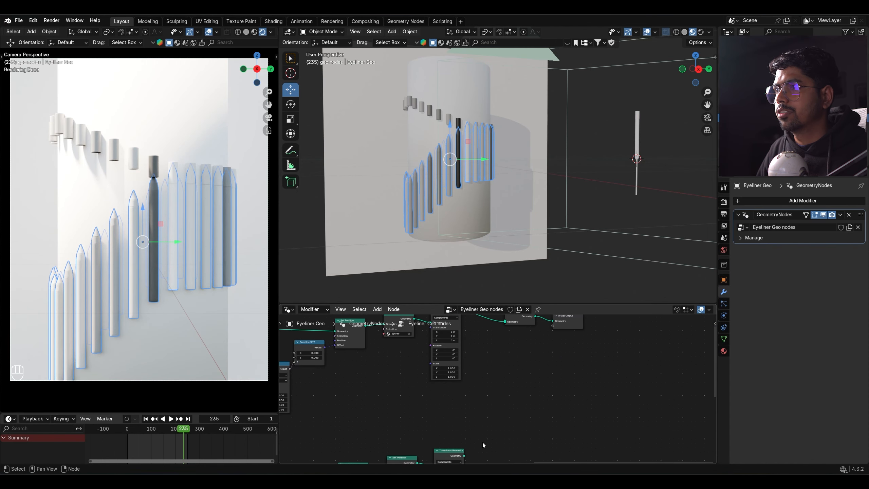
pyautogui.moveTo(464, 456); pyautogui.dragTo(500, 369)
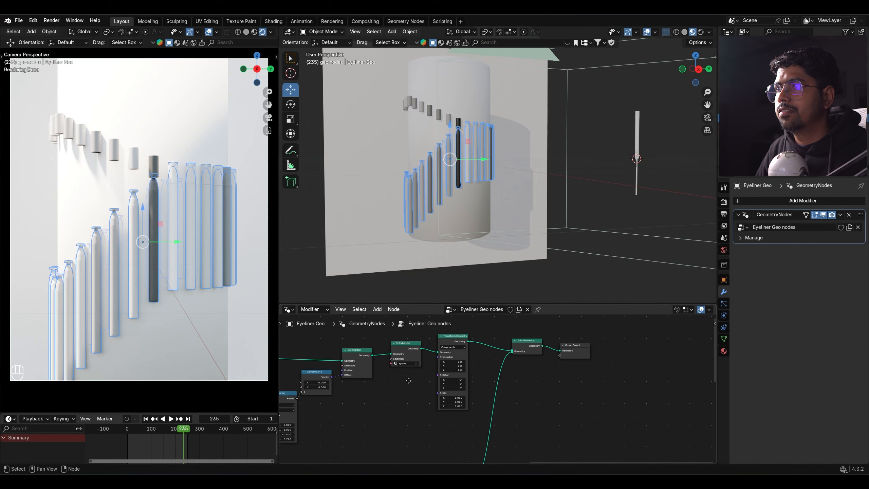
# Set the Z translation of the holder branch's Transform Geometry node to -1.25 m.
pyautogui.scroll(5, 420, 433)
pyautogui.scroll(4, 490, 398)
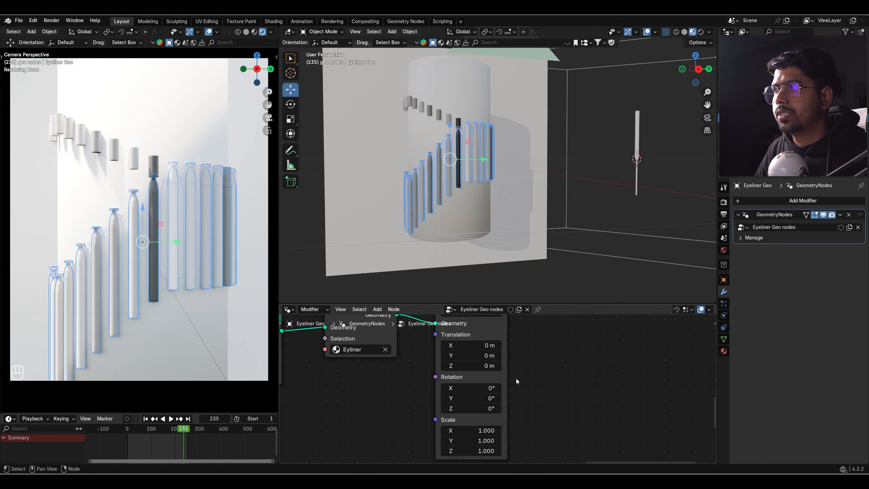
pyautogui.moveTo(478, 359)
pyautogui.mouseDown()
pyautogui.moveTo(499, 359)
pyautogui.moveTo(482, 359)
pyautogui.mouseUp()
pyautogui.press('-')
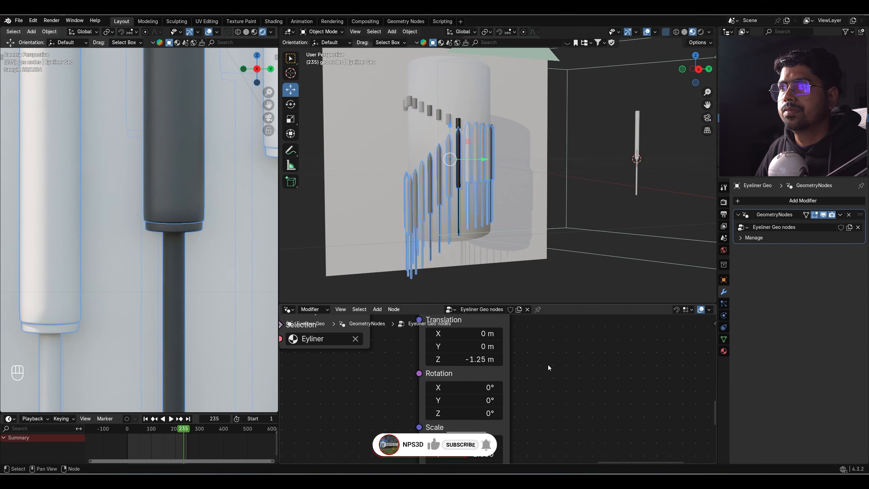
# Link Instance on Points directly to Set Position in the holder branch and delete the bypassed Store Named Attribute and Random Value nodes.
pyautogui.scroll(-5, 547, 365)
pyautogui.moveTo(524, 391); pyautogui.dragTo(582, 376, button='middle')
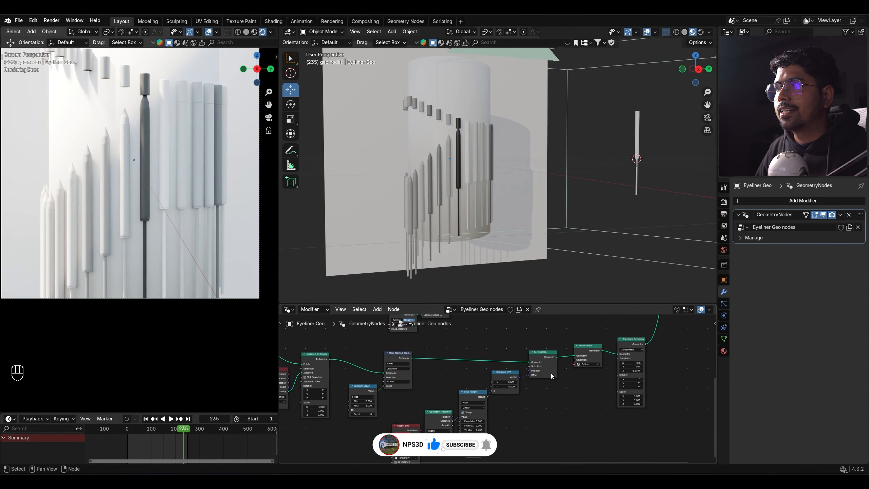
pyautogui.scroll(4, 423, 363)
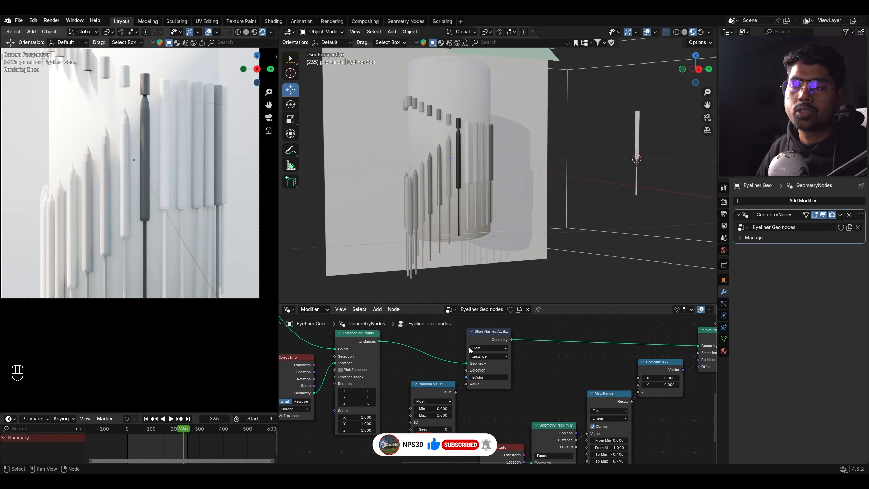
pyautogui.scroll(-5, 464, 372)
pyautogui.scroll(3, 577, 367)
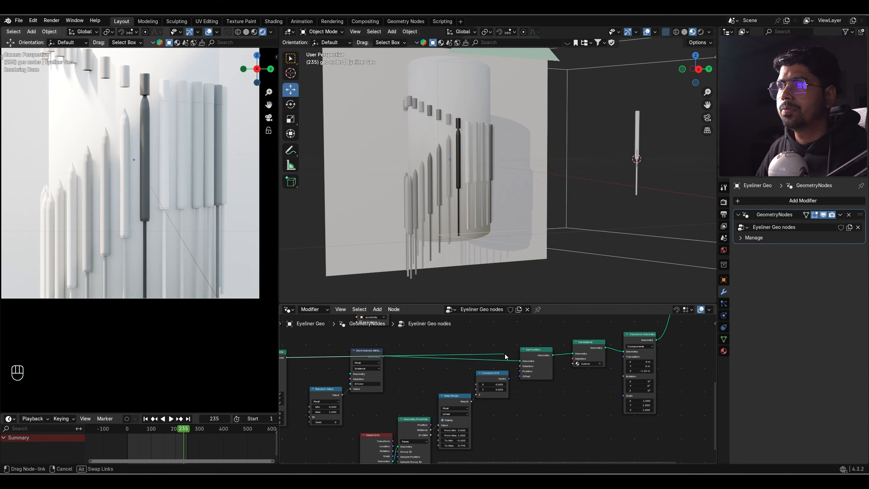
pyautogui.moveTo(519, 361); pyautogui.dragTo(519, 361)
pyautogui.moveTo(366, 353); pyautogui.dragTo(325, 410)
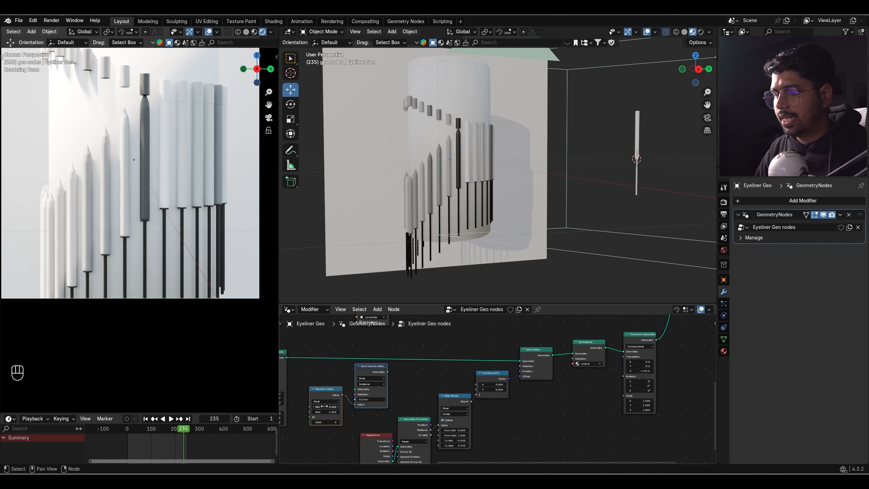
pyautogui.press('Delete')
# Clear the Eyliner material from the holder branch's Set Material node and create a material named Holder in a new slot.
pyautogui.scroll(5, 552, 402)
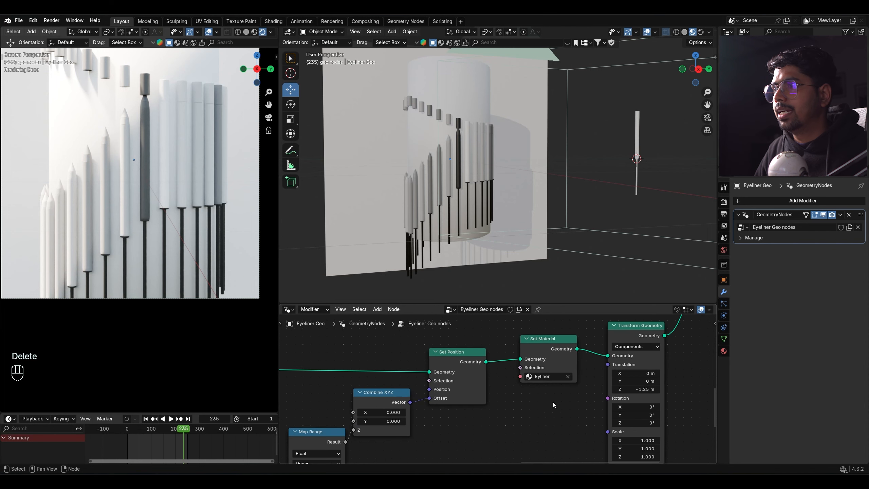
pyautogui.click(579, 374)
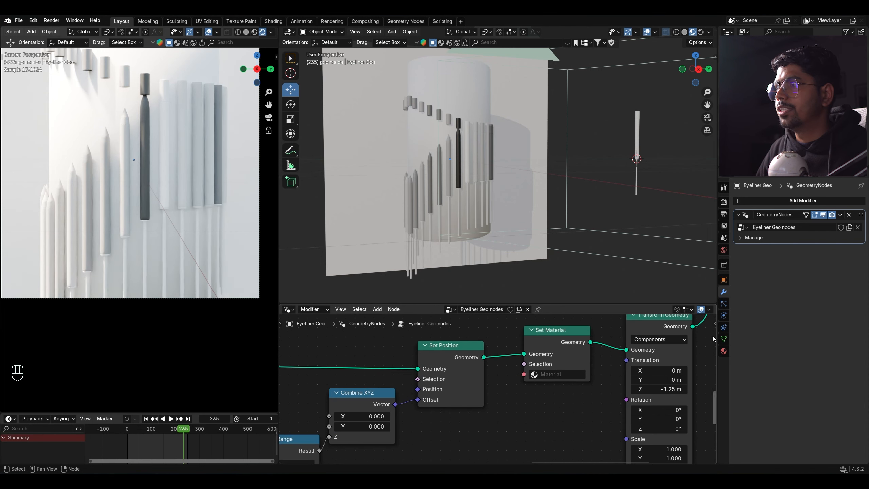
pyautogui.click(724, 351)
pyautogui.click(860, 202)
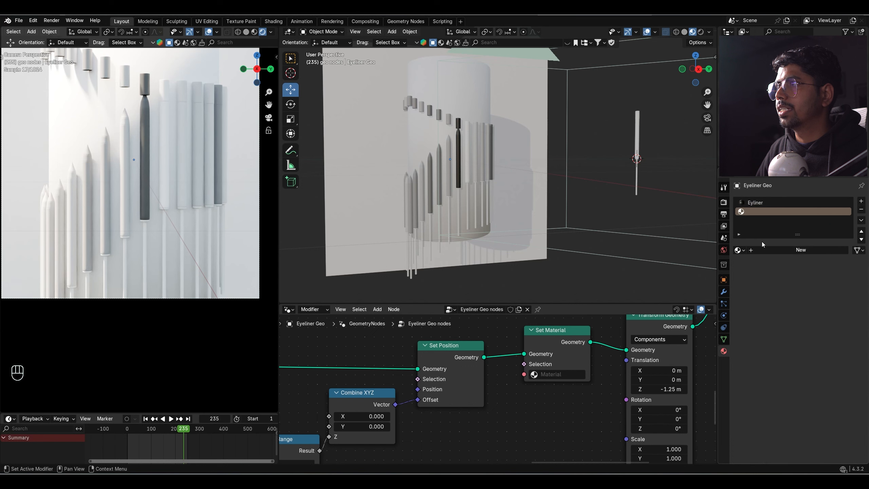
pyautogui.click(783, 250)
pyautogui.click(783, 251)
pyautogui.write('Ho')
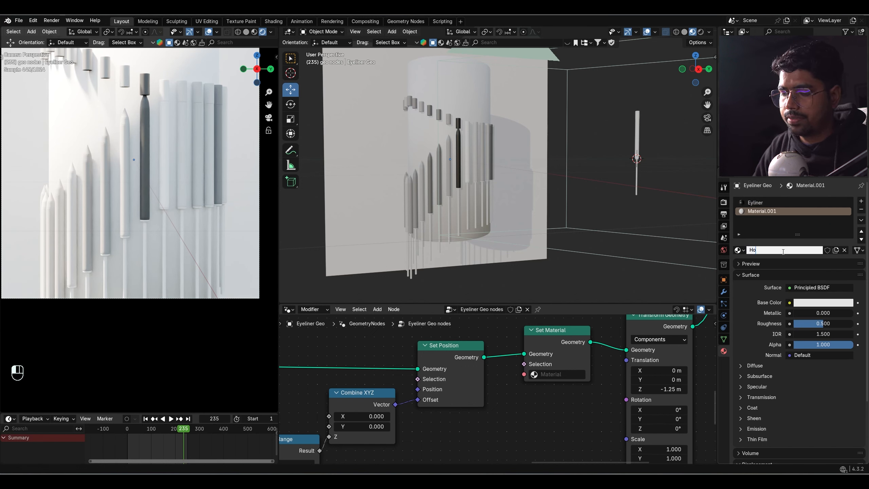
pyautogui.write('lder')
pyautogui.press('Return')
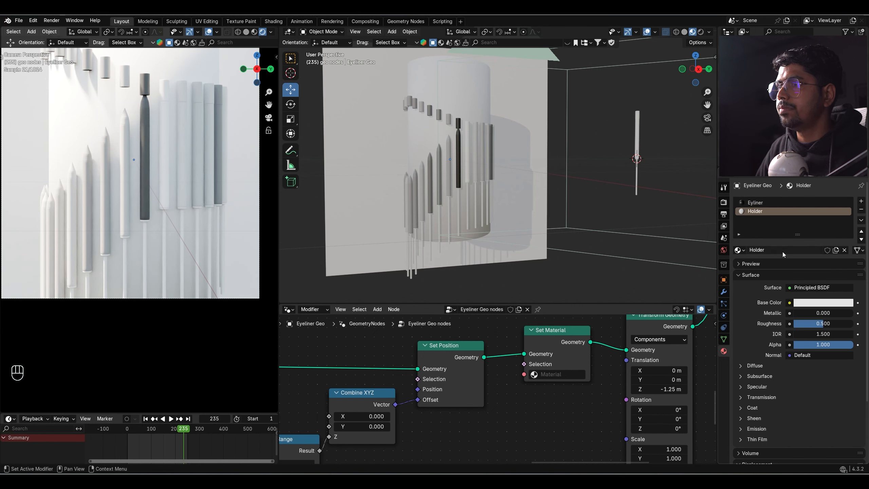
# Assign the Holder material in the holder branch's Set Material node.
pyautogui.click(551, 376)
pyautogui.write('holder')
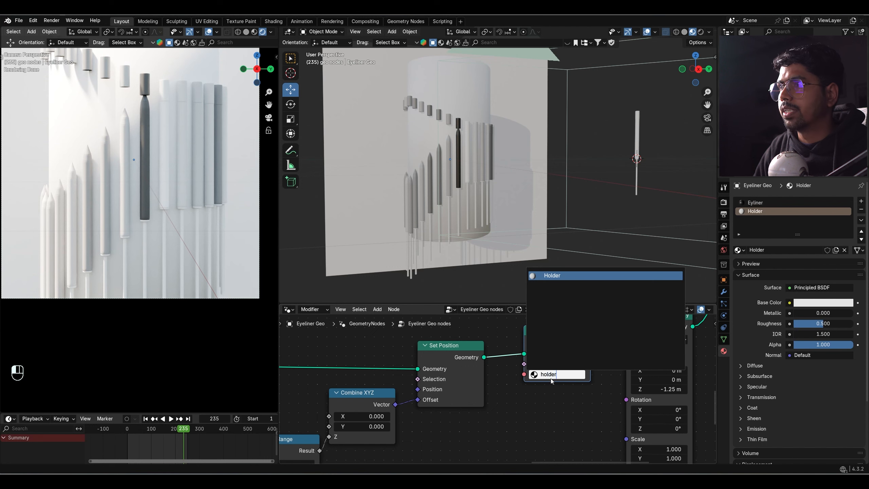
pyautogui.press('Return')
# Open the Holder material's shader nodes, set Metallic to 0.949 and Roughness to 0.191, and save the file.
pyautogui.click(289, 309)
pyautogui.click(310, 386)
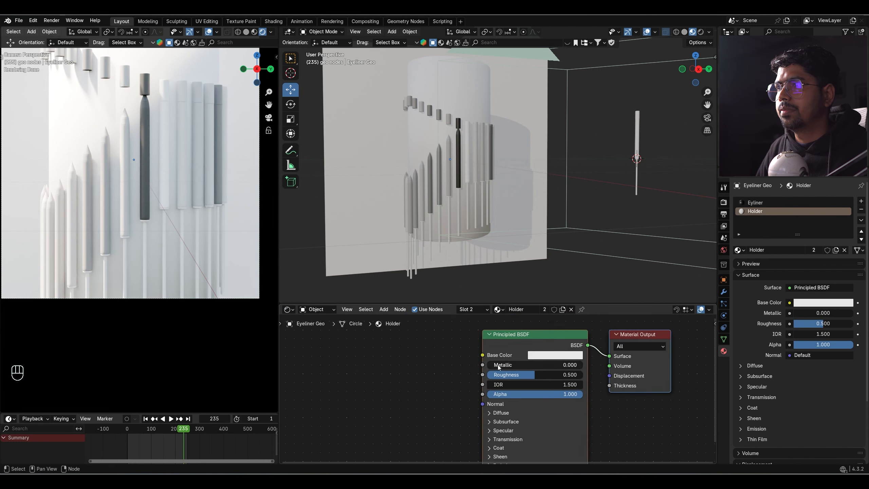
pyautogui.moveTo(498, 367); pyautogui.dragTo(525, 376)
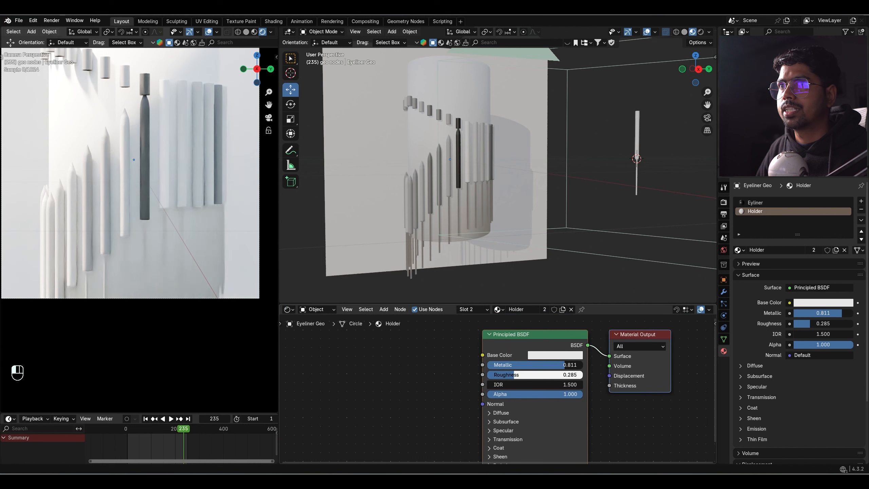
pyautogui.moveTo(484, 344); pyautogui.dragTo(475, 347, button='middle')
pyautogui.hotkey('ctrl', 's')
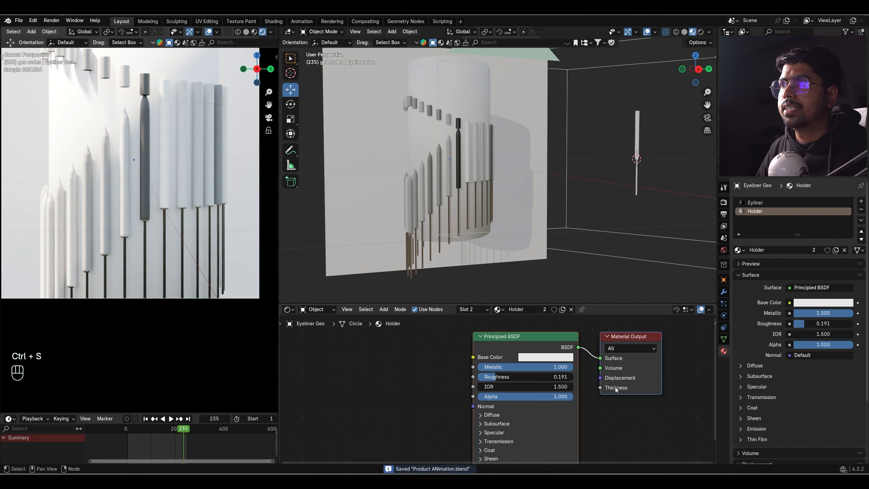
pyautogui.moveTo(557, 368); pyautogui.dragTo(552, 368)
pyautogui.hotkey('ctrl', 's')
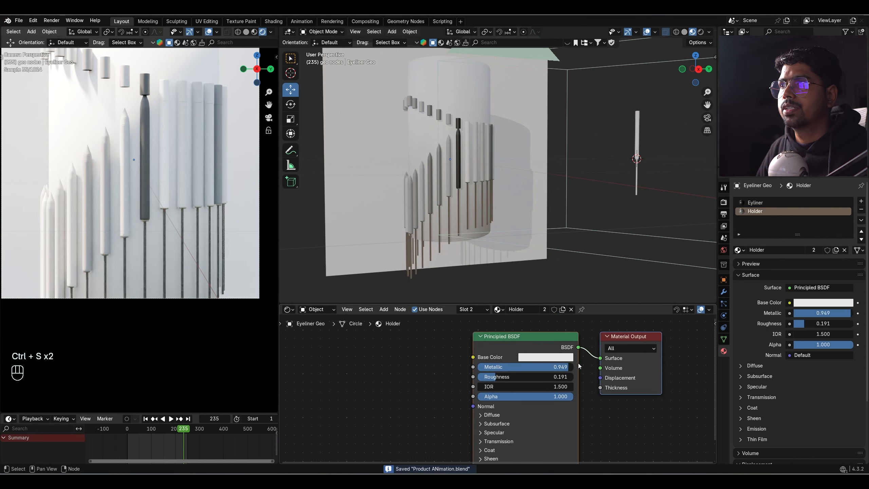
# Open the Holder object's mesh for editing and select the bottom edge loop of its rod.
pyautogui.click(638, 190)
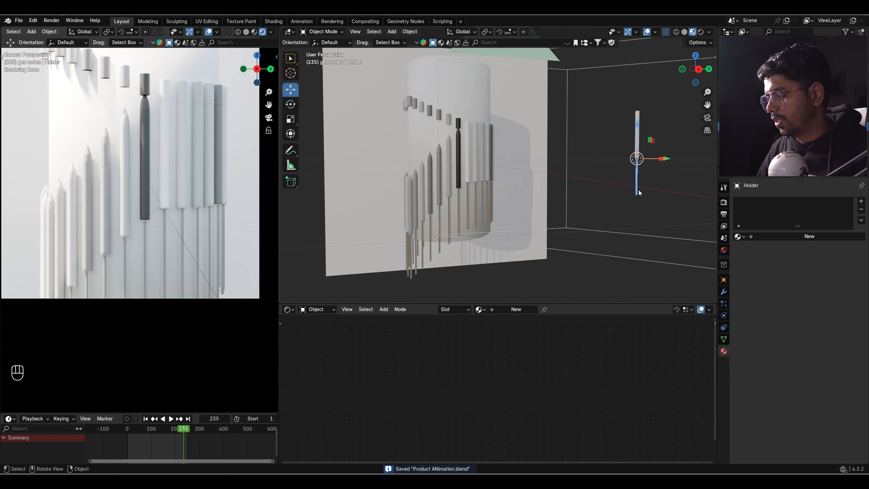
pyautogui.press('KP_Decimal')
pyautogui.press('Tab')
pyautogui.keyDown('shift'); pyautogui.moveTo(548, 246); pyautogui.dragTo(482, 174, button='middle'); pyautogui.keyUp('shift')
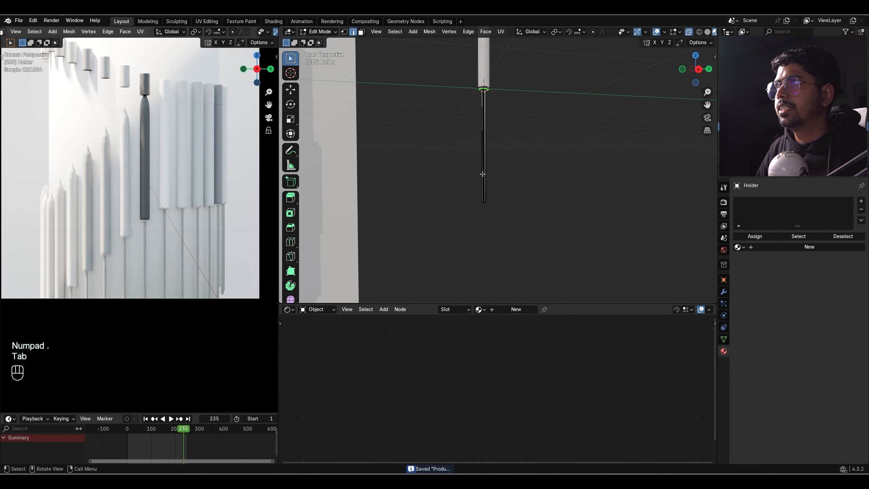
pyautogui.moveTo(472, 209); pyautogui.dragTo(531, 211)
# Try to lengthen the Holder's rod by moving its bottom end down along Z.
pyautogui.press('g')
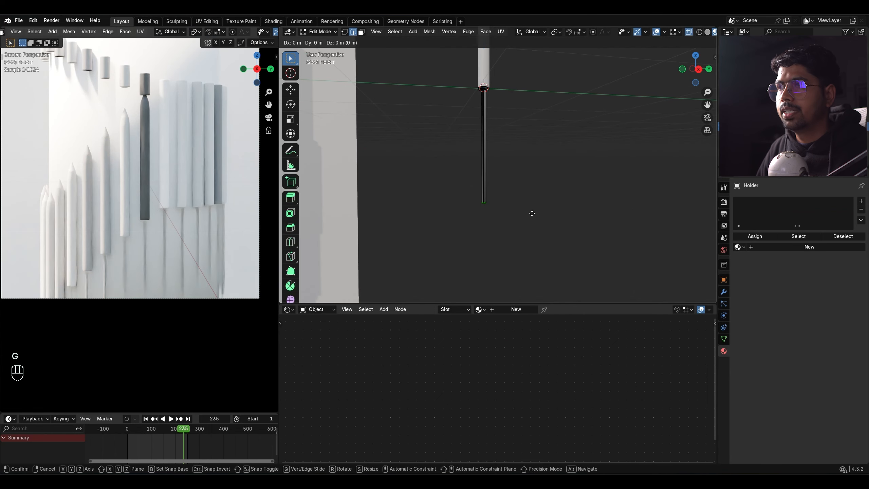
pyautogui.press('z')
pyautogui.click(531, 279)
pyautogui.hotkey('ctrl', 'z')
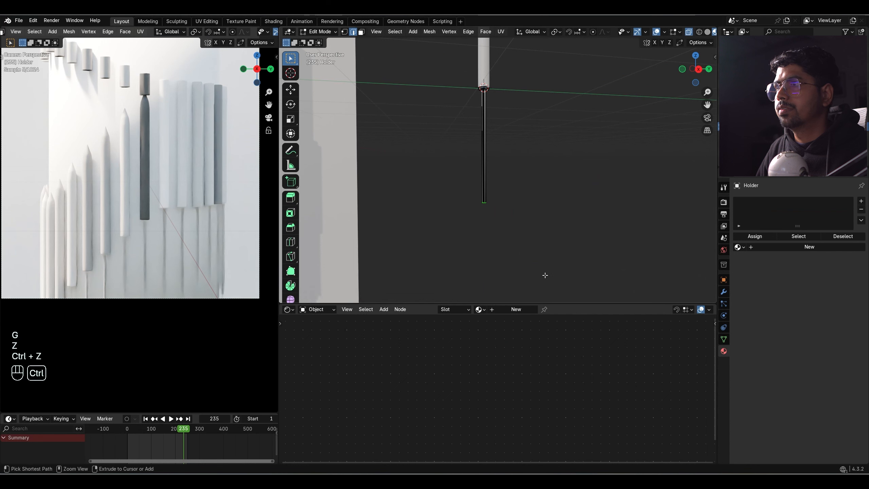
# Move the rod's bottom vertices down along Z in the right view to slightly more than double its length, leave mesh editing and save.
pyautogui.press('KP_3')
pyautogui.scroll(5, 545, 275)
pyautogui.press('1')
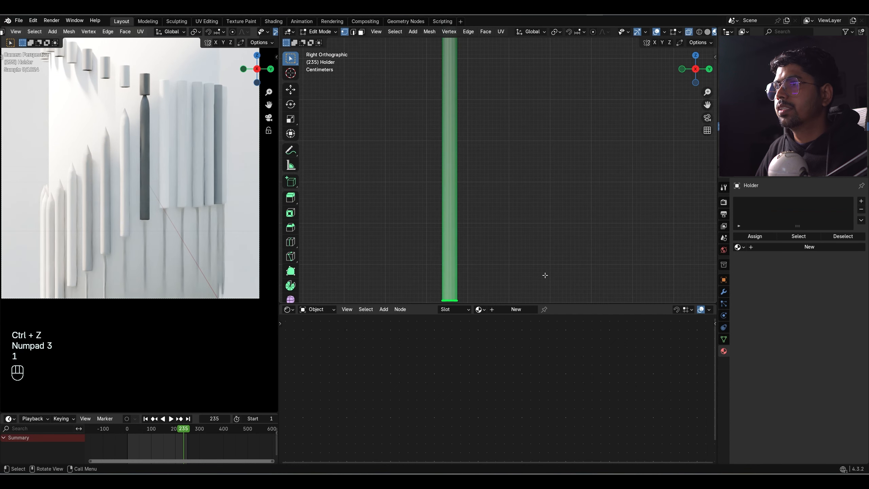
pyautogui.keyDown('shift'); pyautogui.moveTo(545, 276); pyautogui.dragTo(548, 186, button='middle'); pyautogui.keyUp('shift')
pyautogui.moveTo(396, 172); pyautogui.dragTo(557, 264)
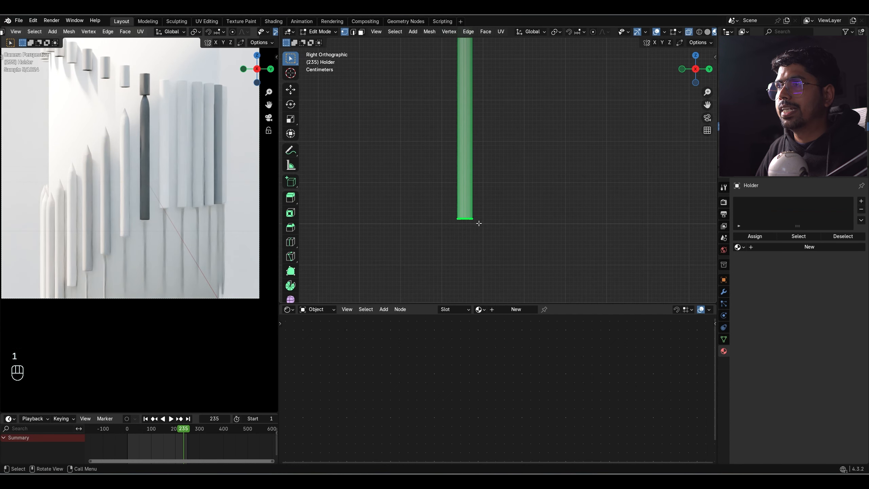
pyautogui.scroll(-1, 577, 135)
pyautogui.scroll(-2, 561, 176)
pyautogui.keyDown('shift'); pyautogui.scroll(-3, 522, 187); pyautogui.keyUp('shift')
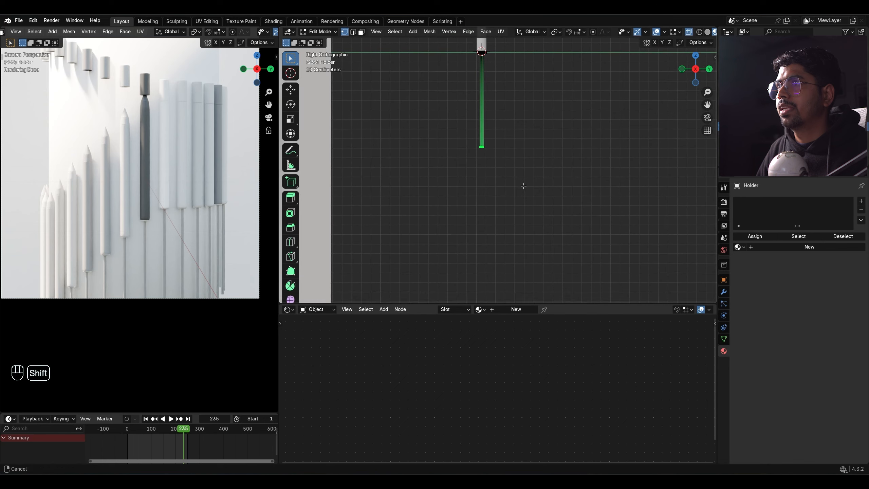
pyautogui.press('g')
pyautogui.press('z')
pyautogui.click(513, 282)
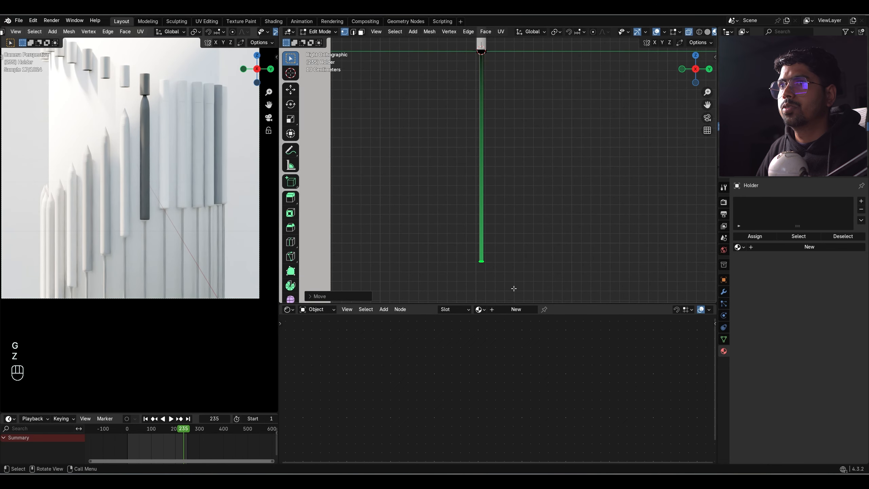
pyautogui.press('Tab')
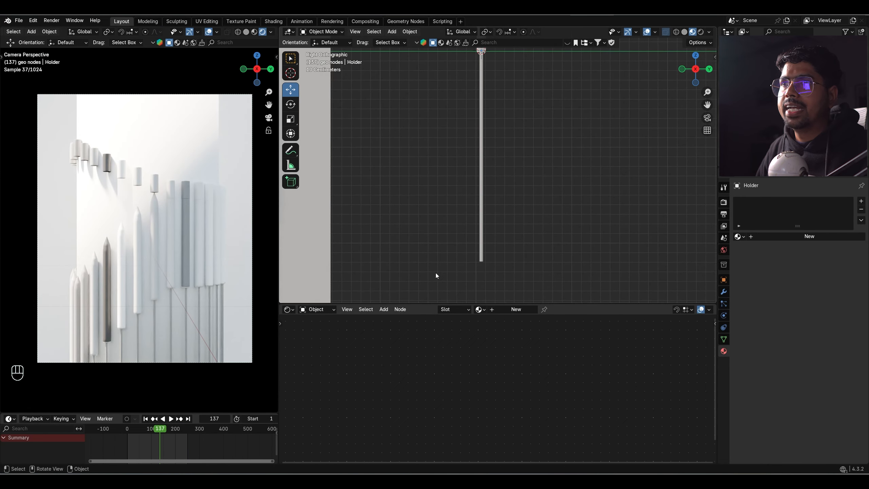
pyautogui.hotkey('ctrl', 's')
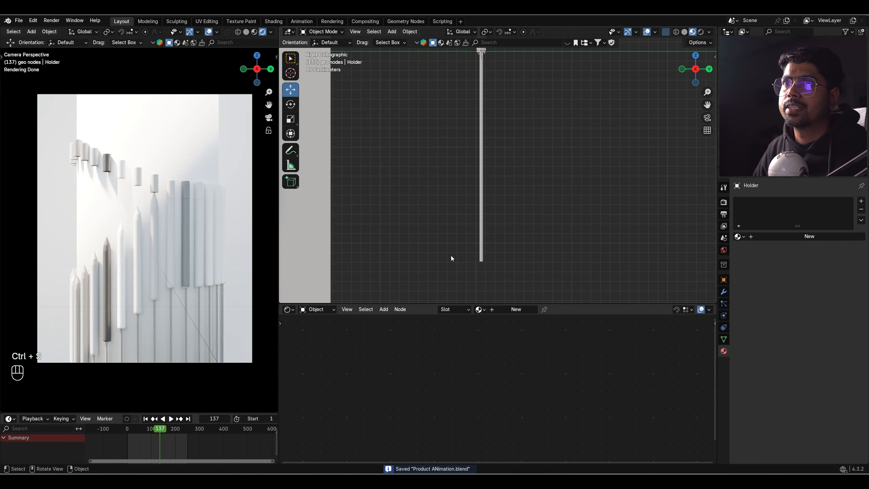
# Save the file and add a new mesh plane to the scene.
pyautogui.hotkey('ctrl', 's')
pyautogui.scroll(1, 158, 177)
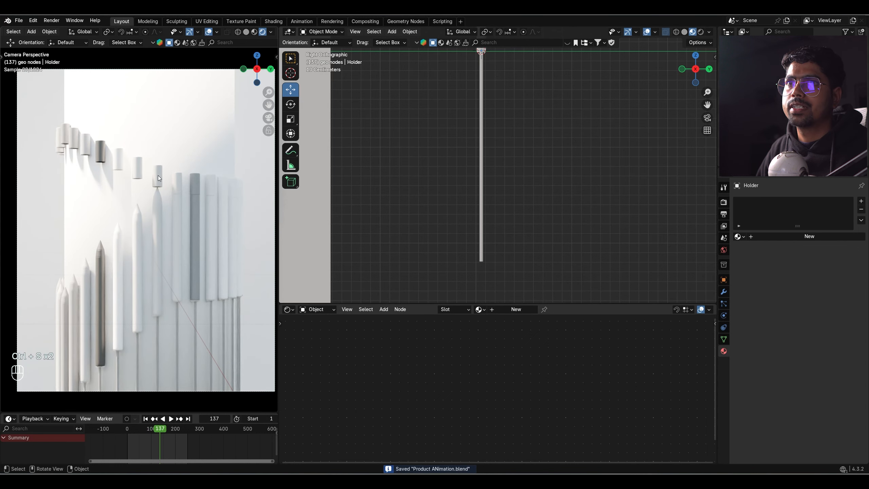
pyautogui.keyDown('shift'); pyautogui.moveTo(156, 183); pyautogui.dragTo(155, 183, button='middle'); pyautogui.keyUp('shift')
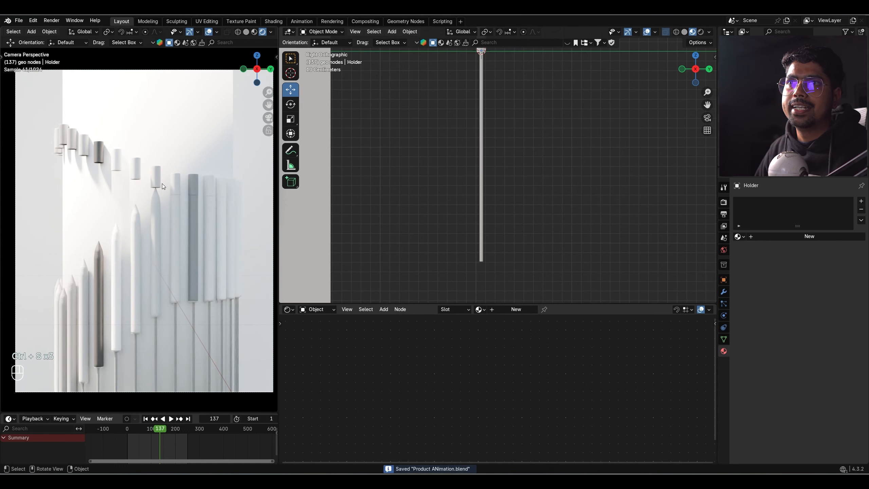
pyautogui.scroll(-11, 432, 173)
pyautogui.keyDown('shift'); pyautogui.moveTo(451, 169); pyautogui.dragTo(540, 181, button='middle'); pyautogui.keyUp('shift')
pyautogui.scroll(3, 547, 208)
pyautogui.hotkey('shift', 'a')
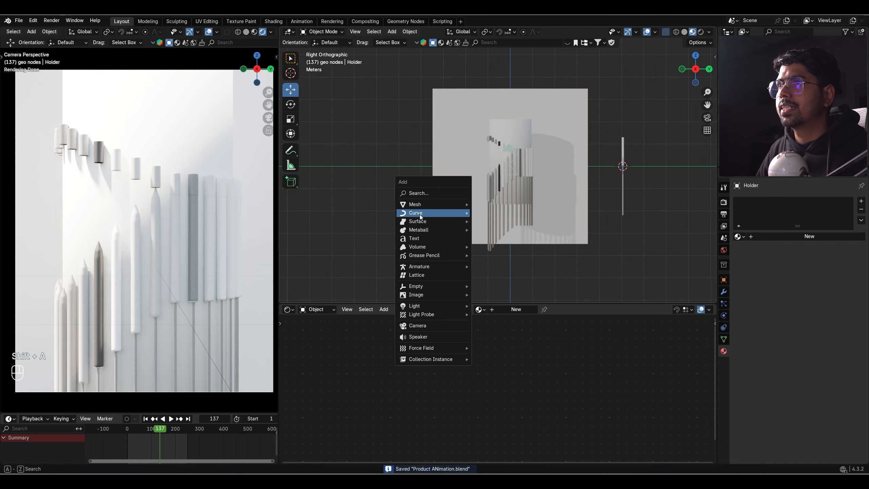
pyautogui.click(478, 204)
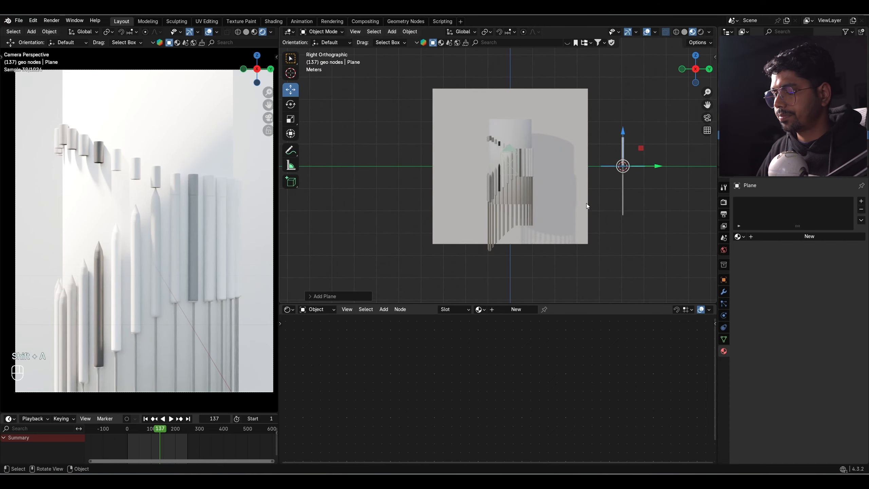
# Move the new plane about 7 m along negative Y in the top view.
pyautogui.press('KP_7')
pyautogui.press('g')
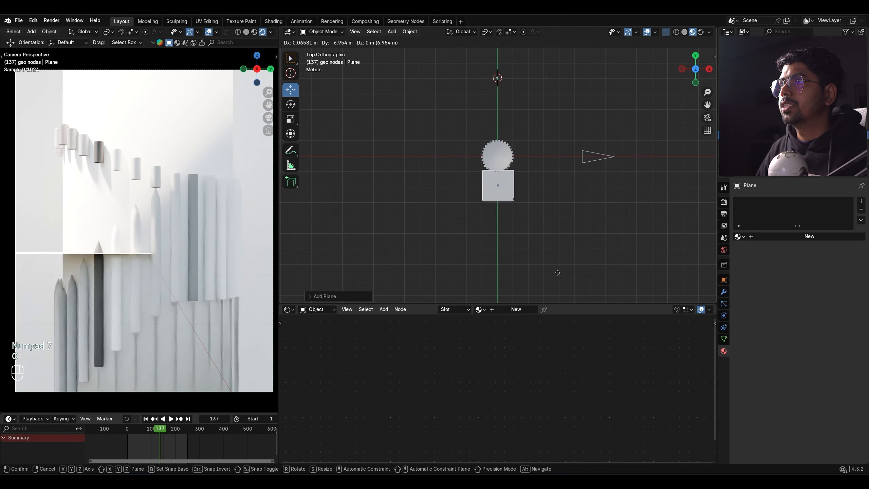
pyautogui.click(558, 280)
pyautogui.moveTo(558, 280); pyautogui.dragTo(584, 213, button='middle')
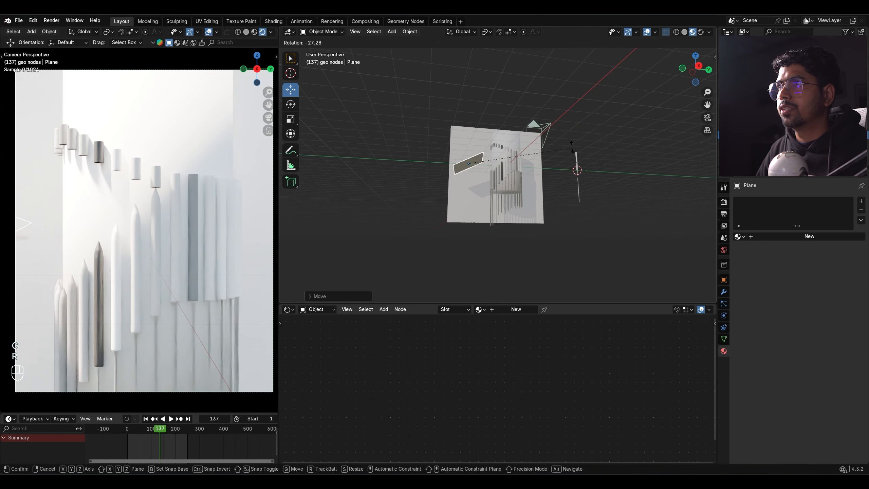
# Tilt the new plane and scale it up into a large slanted panel beside the cylinder setup.
pyautogui.press('r')
pyautogui.press('s')
pyautogui.click(548, 171)
pyautogui.press('s')
pyautogui.click(552, 185)
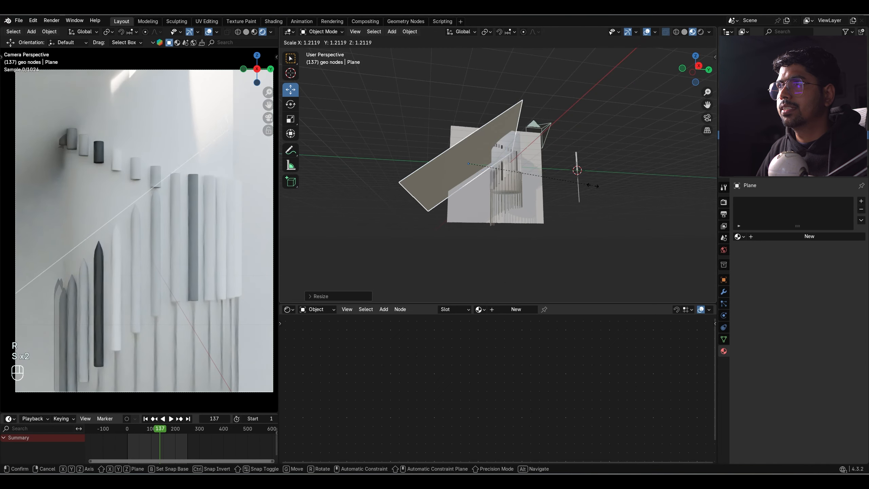
# Rotate the enlarged plane further in the top view so it slants beside the products, and save the file.
pyautogui.moveTo(552, 185); pyautogui.dragTo(557, 224, button='middle')
pyautogui.moveTo(479, 164); pyautogui.dragTo(422, 80, button='middle')
pyautogui.press('KP_7')
pyautogui.press('r')
pyautogui.click(486, 160)
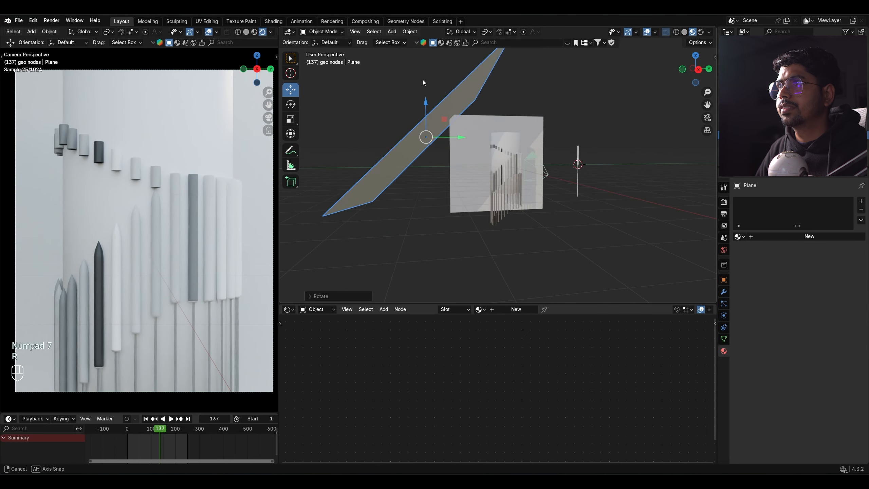
pyautogui.hotkey('ctrl', 's')
# Name the two planes Wall and Window, move Holder from the geo nodes collection into Collection, and save.
pyautogui.keyDown('shift'); pyautogui.moveTo(487, 116); pyautogui.dragTo(496, 183, button='middle'); pyautogui.keyUp('shift')
pyautogui.doubleClick(759, 134)
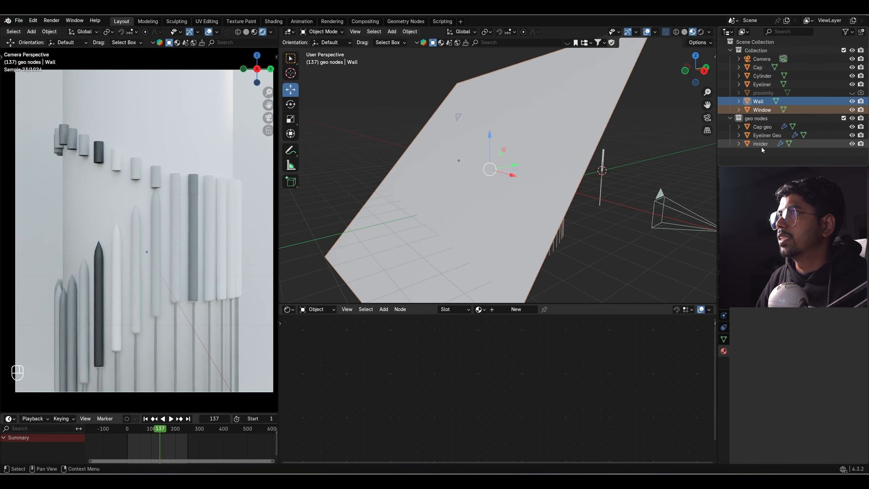
pyautogui.moveTo(761, 147); pyautogui.dragTo(755, 50)
pyautogui.hotkey('ctrl', 's')
# Create a new material on the Window plane and name it window.
pyautogui.moveTo(612, 161); pyautogui.dragTo(445, 144, button='middle')
pyautogui.click(445, 144)
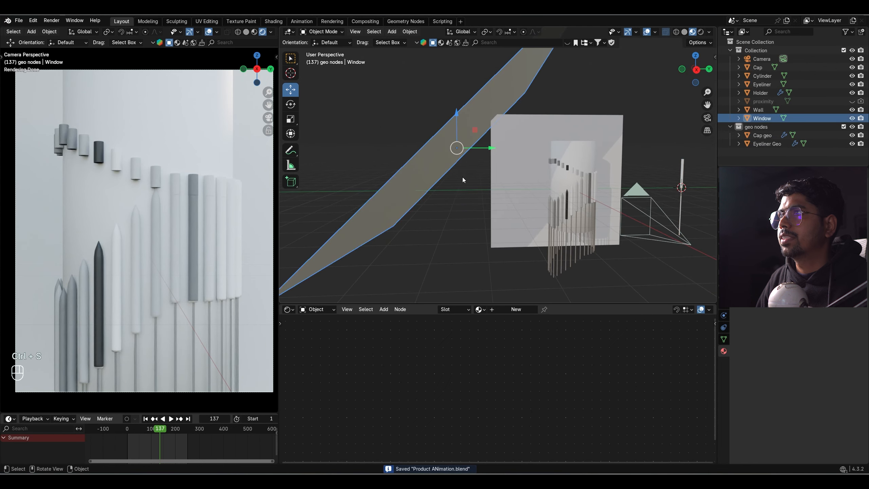
pyautogui.click(514, 310)
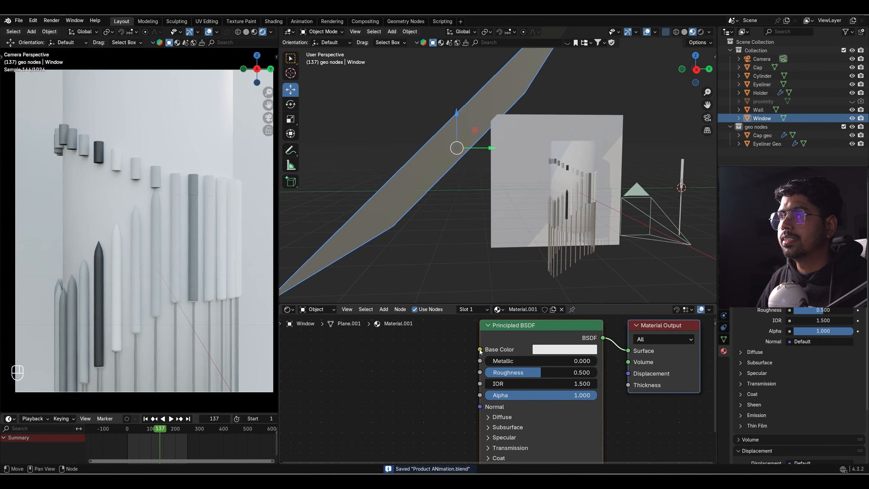
pyautogui.doubleClick(526, 309)
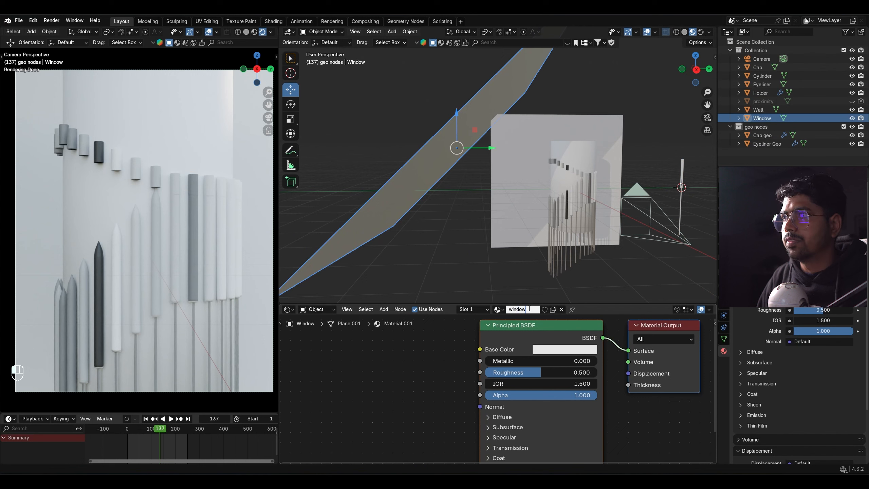
pyautogui.press('Return')
# Add a Voronoi Texture to the window material and connect its Distance output to the Principled BSDF's Alpha.
pyautogui.moveTo(480, 349); pyautogui.dragTo(370, 368)
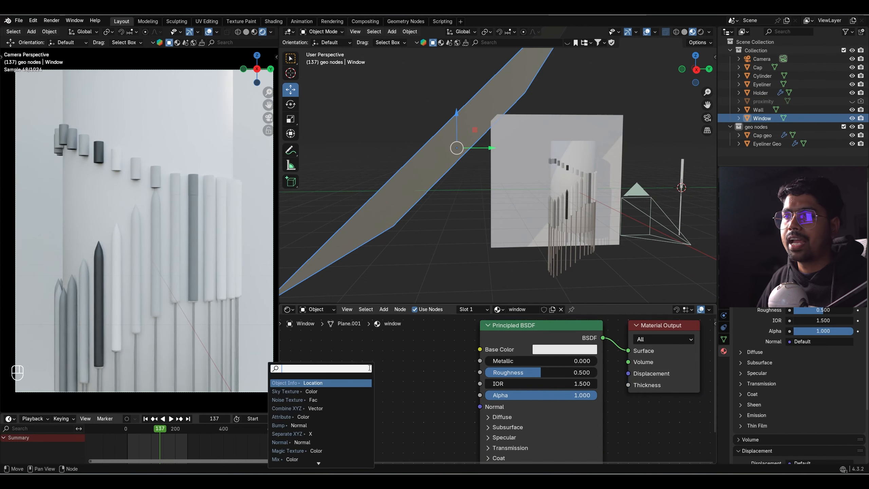
pyautogui.write('voro')
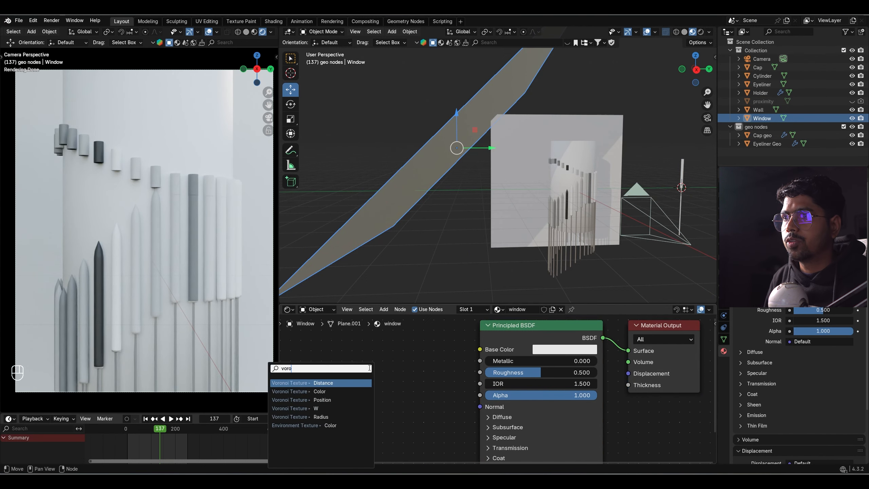
pyautogui.press('Return')
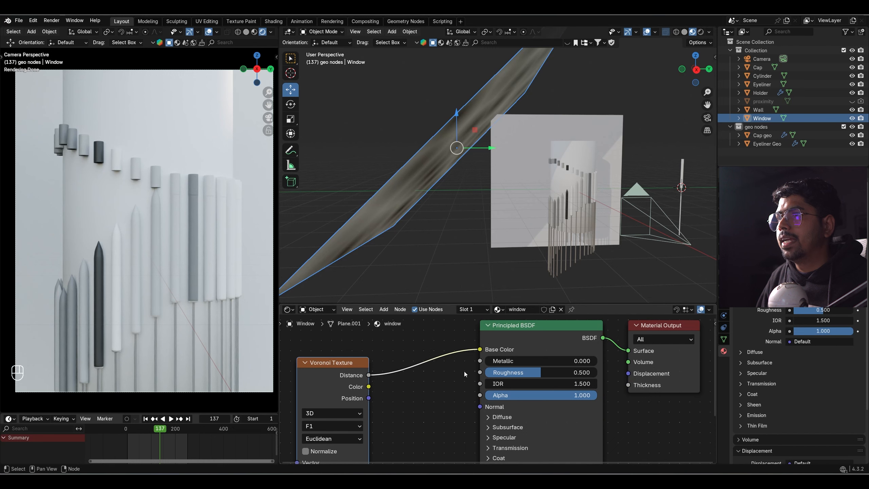
pyautogui.moveTo(482, 350); pyautogui.dragTo(470, 351)
pyautogui.moveTo(449, 357); pyautogui.dragTo(480, 395)
pyautogui.scroll(2, 519, 236)
pyautogui.moveTo(433, 348); pyautogui.dragTo(471, 343, button='middle')
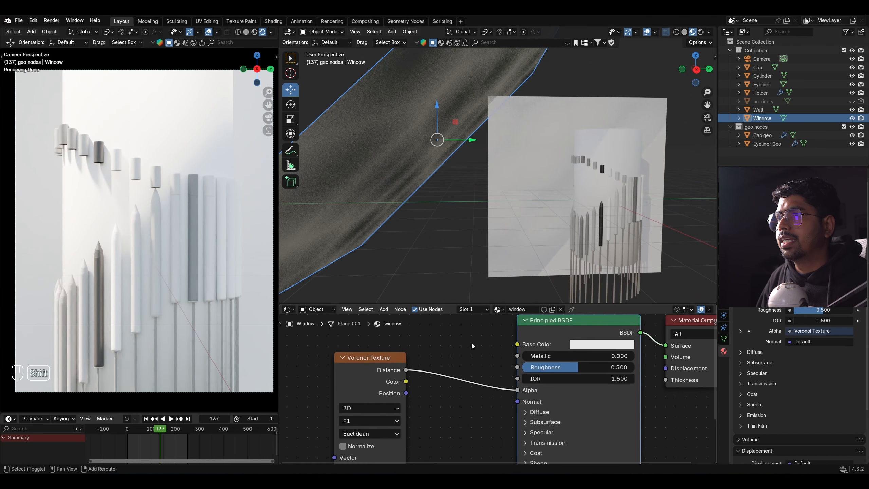
# Insert a Color Ramp between the Voronoi Texture's Distance and the Alpha input.
pyautogui.hotkey('shift', 'a')
pyautogui.write('colo')
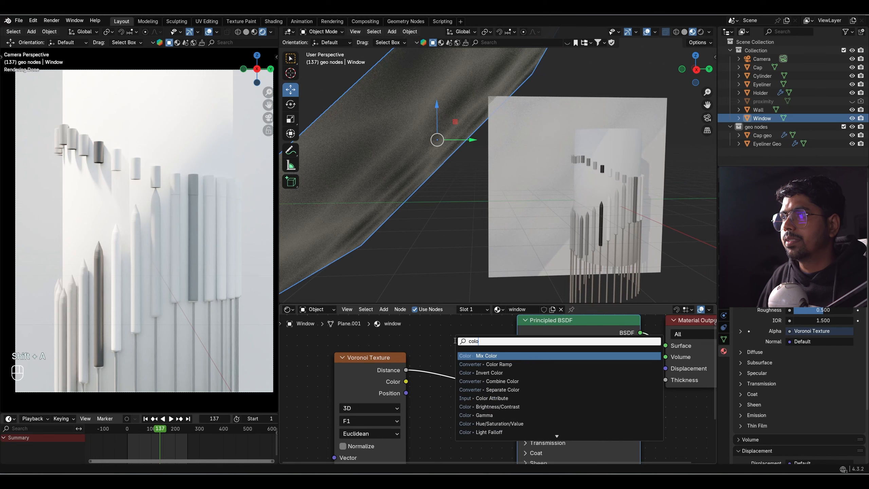
pyautogui.press('Down')
pyautogui.press('Return')
pyautogui.click(454, 340)
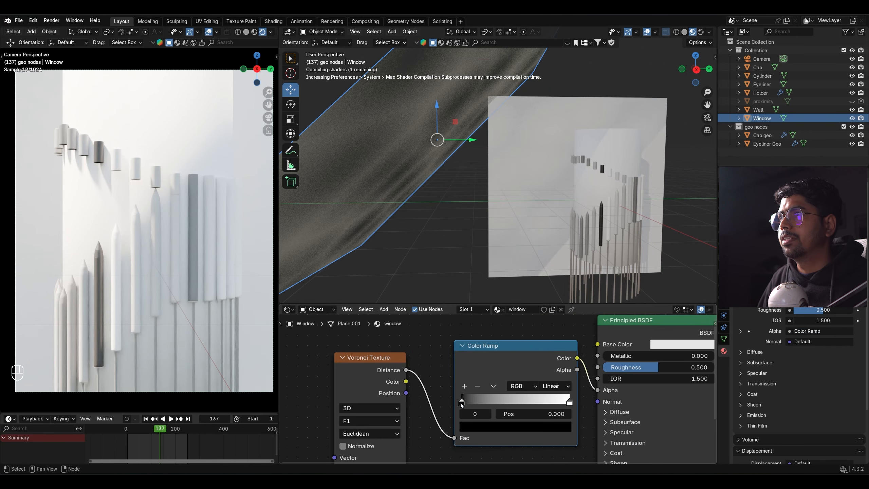
# Set the Color Ramp's black stop to position 0.364 and the Voronoi Texture's Scale to 40.7 and Roughness to 0.287.
pyautogui.moveTo(461, 401); pyautogui.dragTo(507, 398)
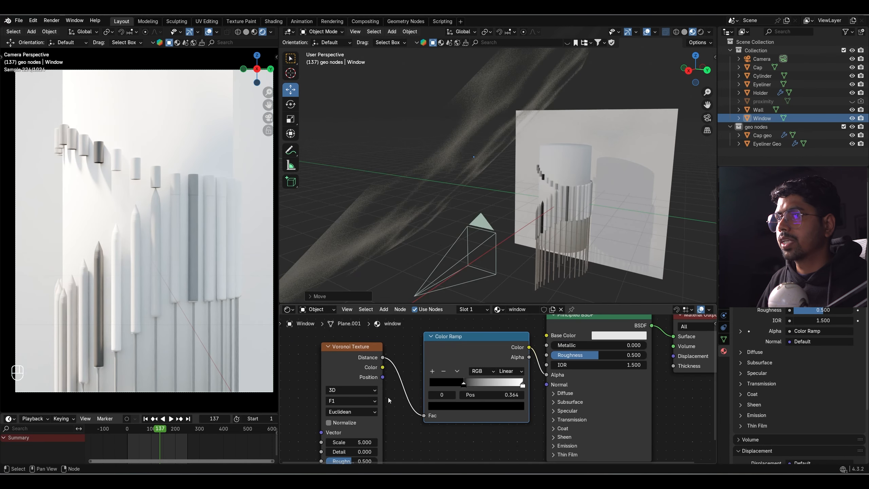
pyautogui.moveTo(351, 445); pyautogui.dragTo(381, 408, button='middle')
pyautogui.moveTo(387, 397); pyautogui.dragTo(509, 398)
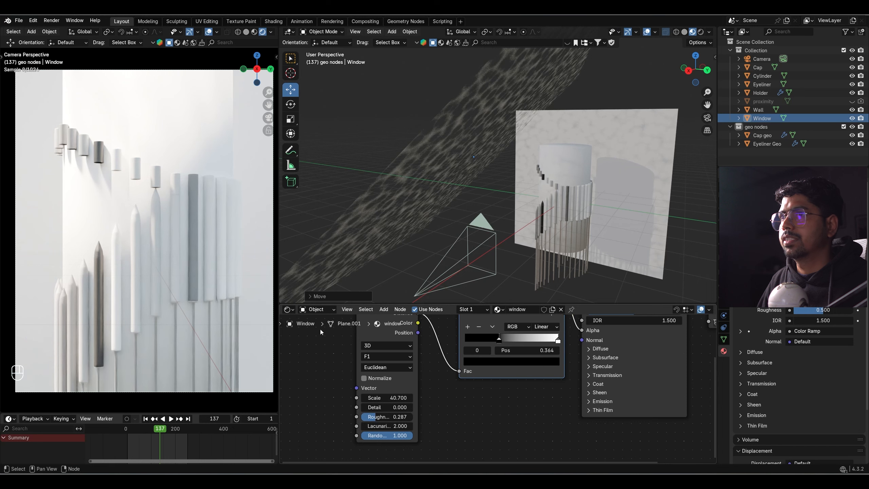
# Open the World shader nodes, try a Background strength of 0.5, settle on 0.300 and save the file.
pyautogui.click(293, 312)
pyautogui.click(317, 309)
pyautogui.click(320, 340)
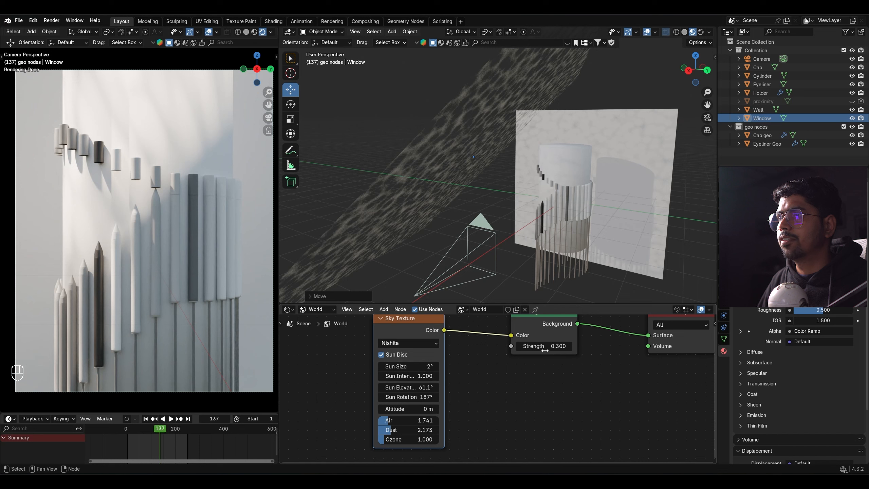
pyautogui.moveTo(545, 350); pyautogui.dragTo(539, 374, button='middle')
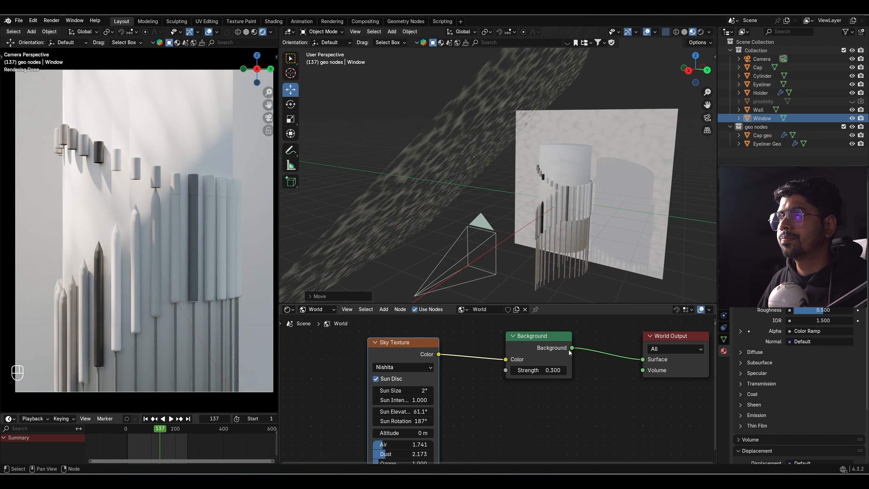
pyautogui.click(543, 370)
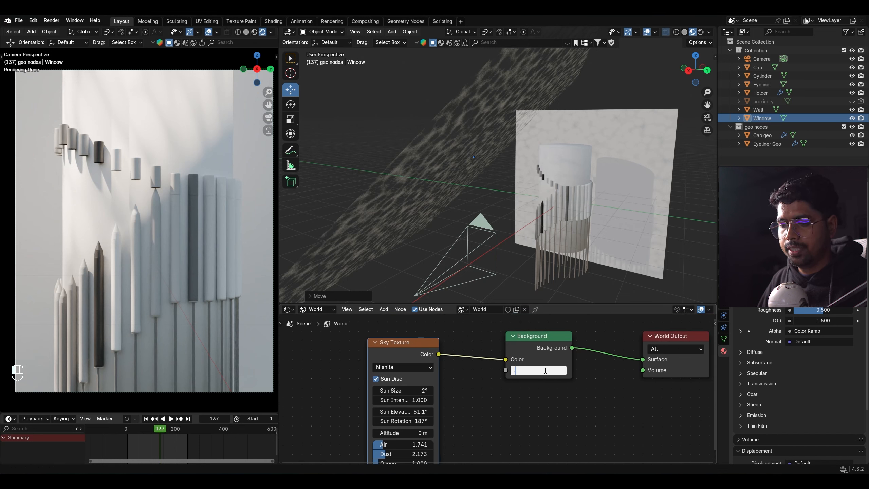
pyautogui.press('Return')
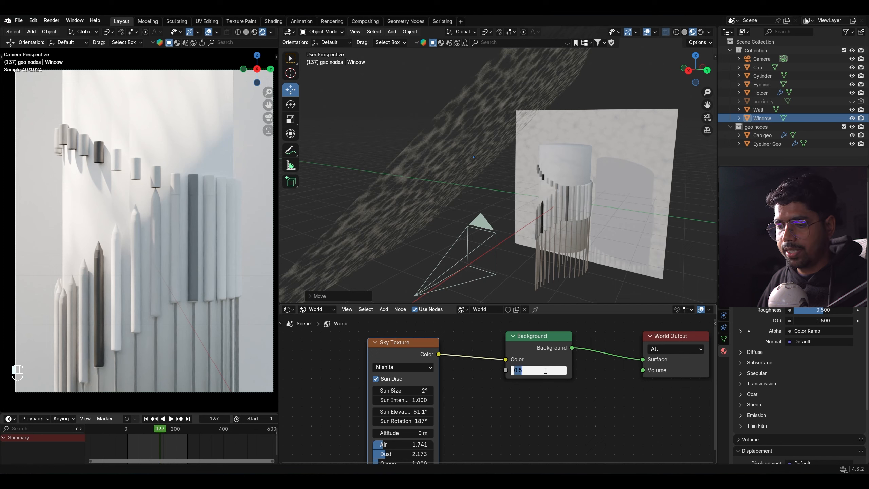
pyautogui.press('Return')
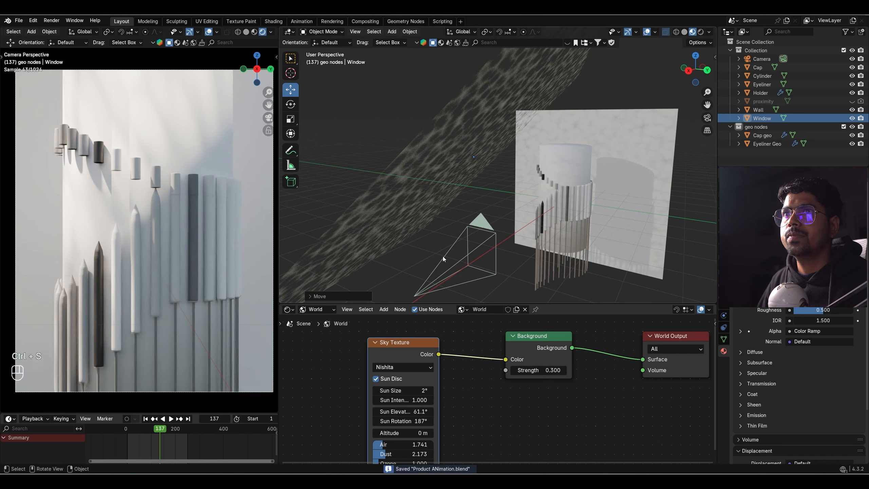
# Shade the Cylinder smooth and play the animation briefly to check the look.
pyautogui.click(561, 155)
pyautogui.rightClick(562, 154)
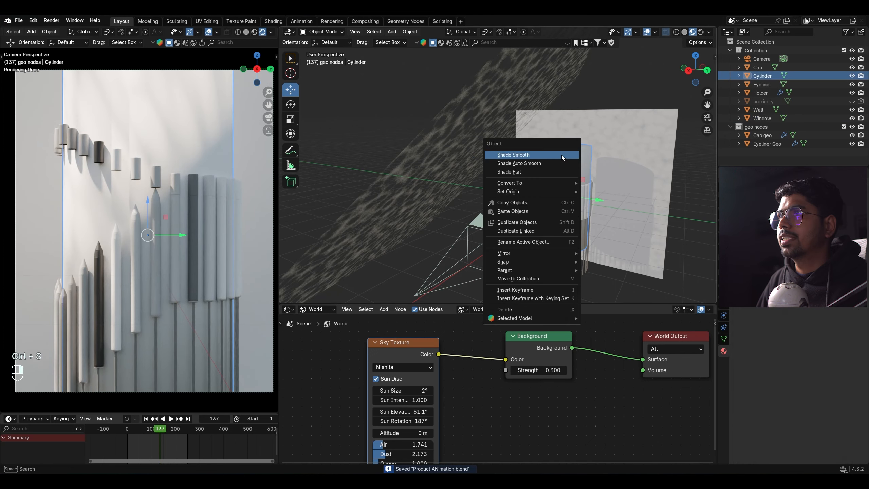
pyautogui.click(561, 154)
pyautogui.press('space')
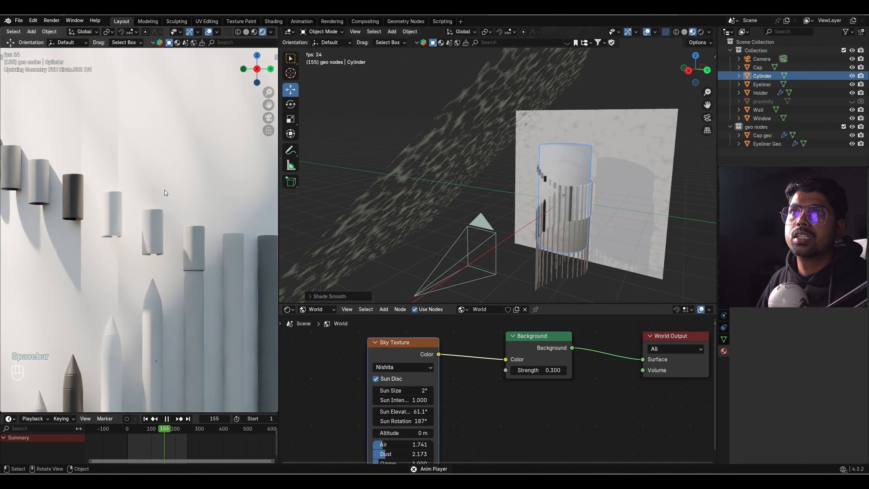
pyautogui.press('space')
# Rotate the Window plane about Z in the top view and move it about 2.6 m, mostly along X.
pyautogui.scroll(-3, 477, 145)
pyautogui.click(476, 144)
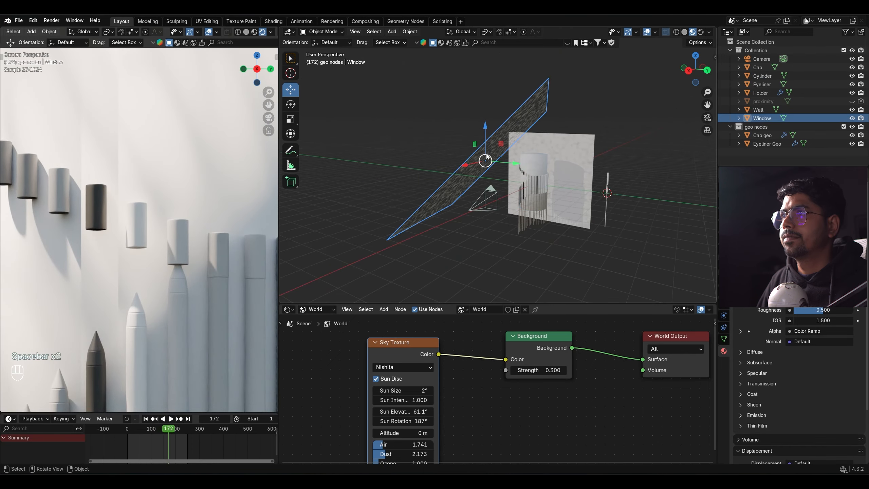
pyautogui.press('KP_7')
pyautogui.press('r')
pyautogui.press('z')
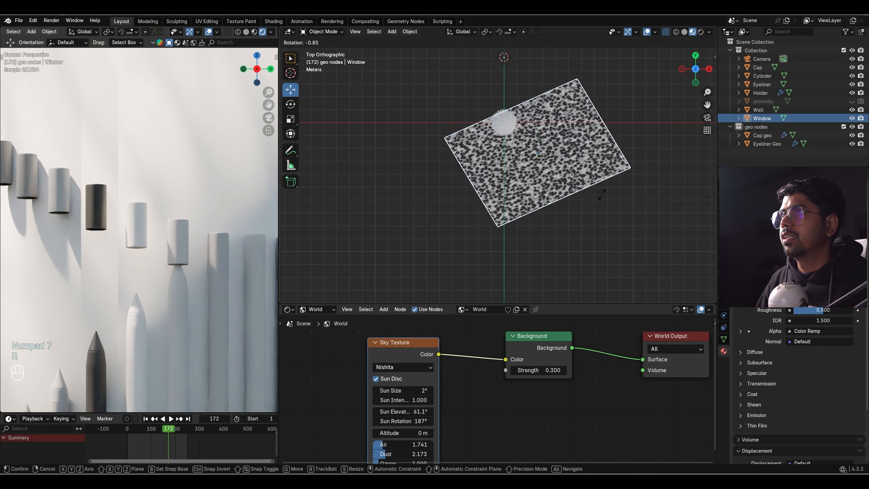
pyautogui.click(592, 152)
pyautogui.moveTo(592, 152); pyautogui.dragTo(623, 145)
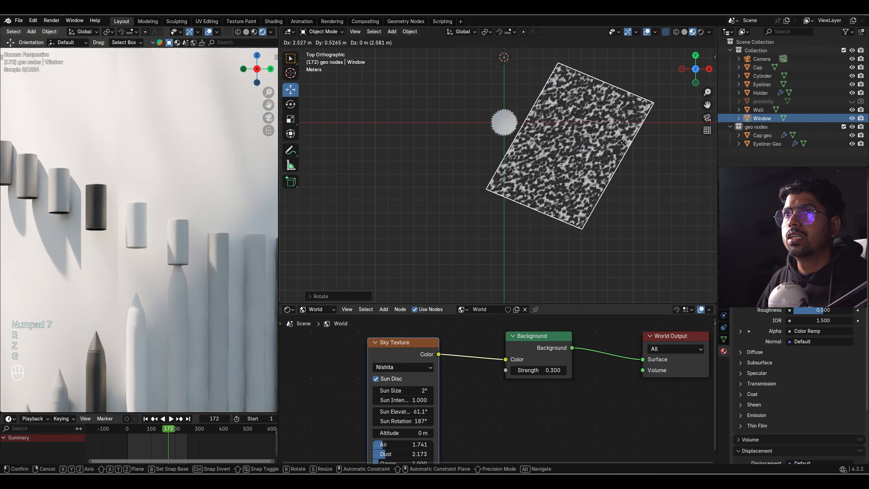
# Set the Sky Texture's Sun Elevation to 67.7° and Sun Rotation to 195°.
pyautogui.scroll(2, 391, 395)
pyautogui.moveTo(391, 395); pyautogui.dragTo(401, 383)
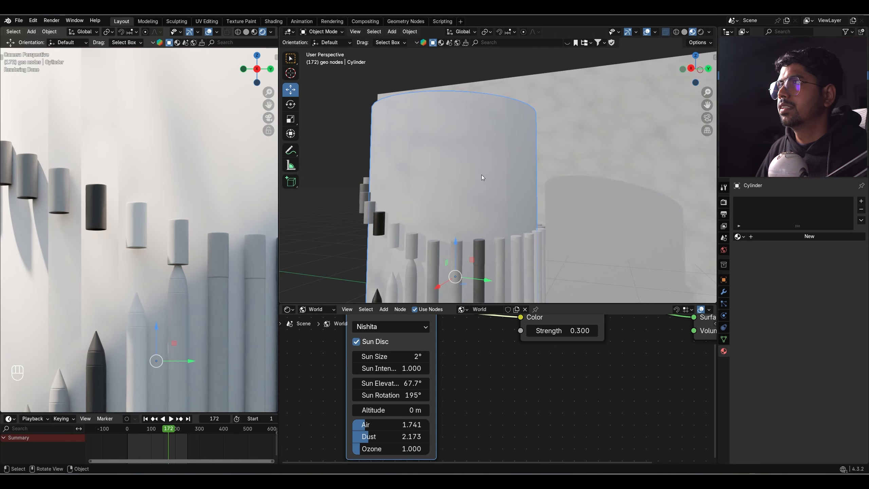
# Inspect the Cylinder's mesh in Edit Mode and add a Subdivision Surface modifier to it.
pyautogui.press('Tab')
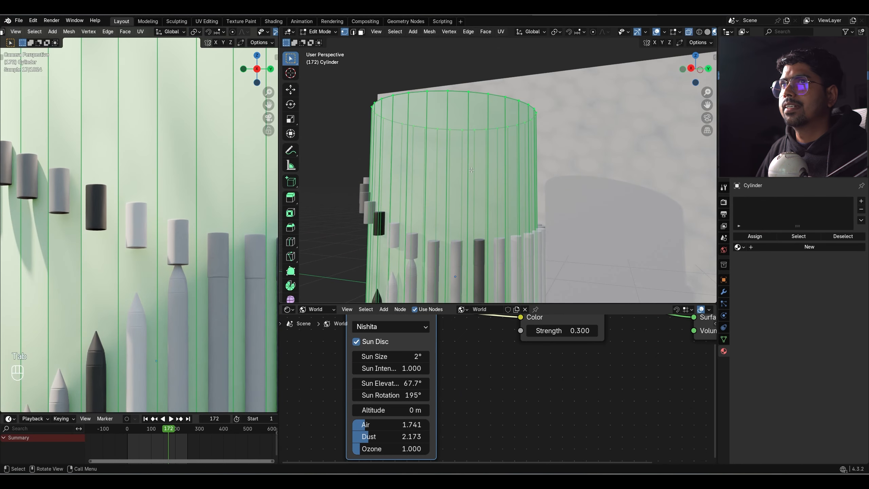
pyautogui.press('Tab')
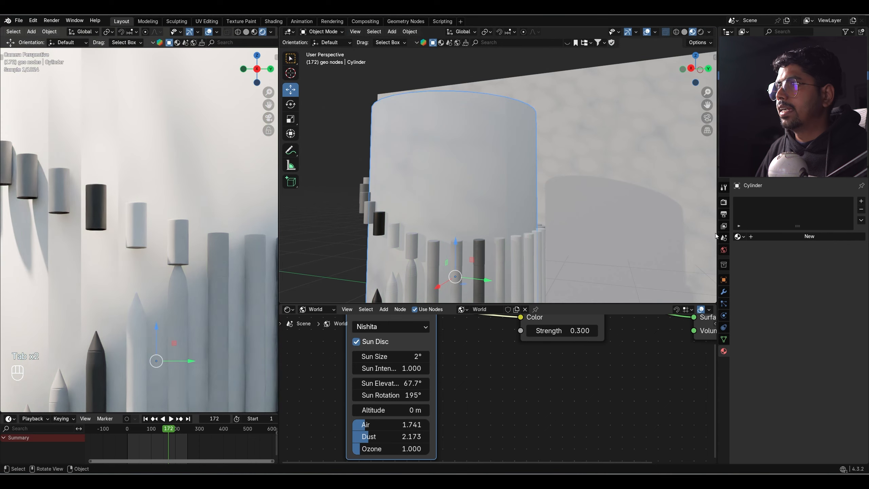
pyautogui.click(723, 291)
pyautogui.click(769, 202)
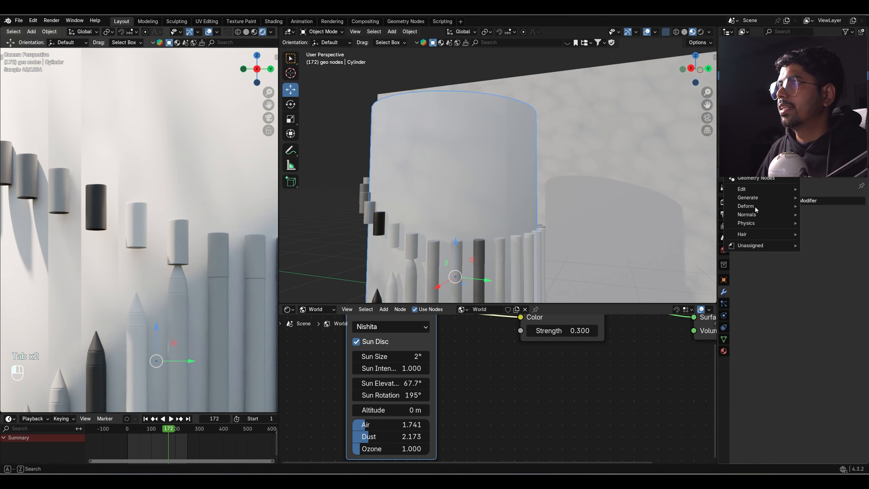
pyautogui.moveTo(754, 201)
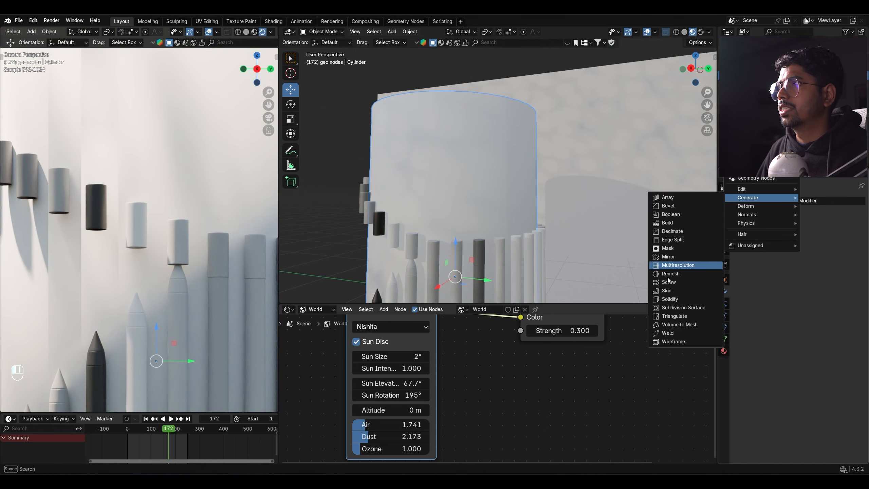
pyautogui.click(688, 310)
# Add a supporting loop cut to the Cylinder and slide it close to the upper rim.
pyautogui.press('Tab')
pyautogui.hotkey('ctrl', 'r')
pyautogui.click(479, 102)
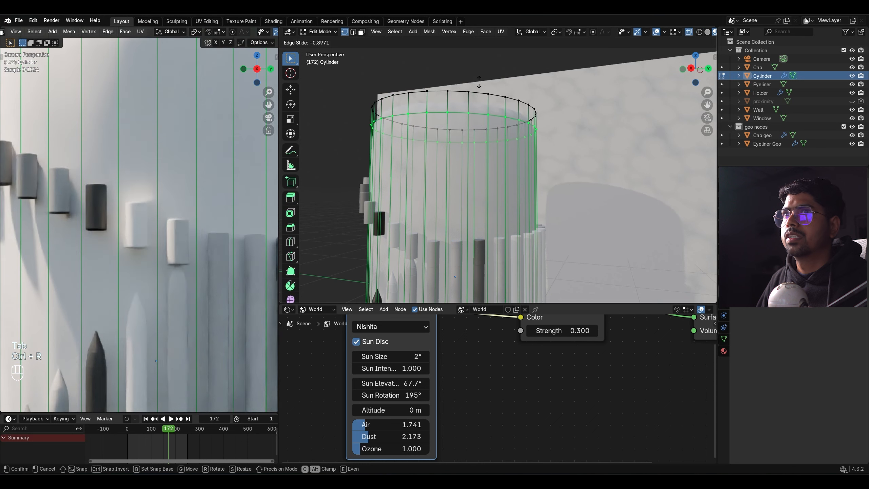
pyautogui.click(480, 80)
pyautogui.press('Tab')
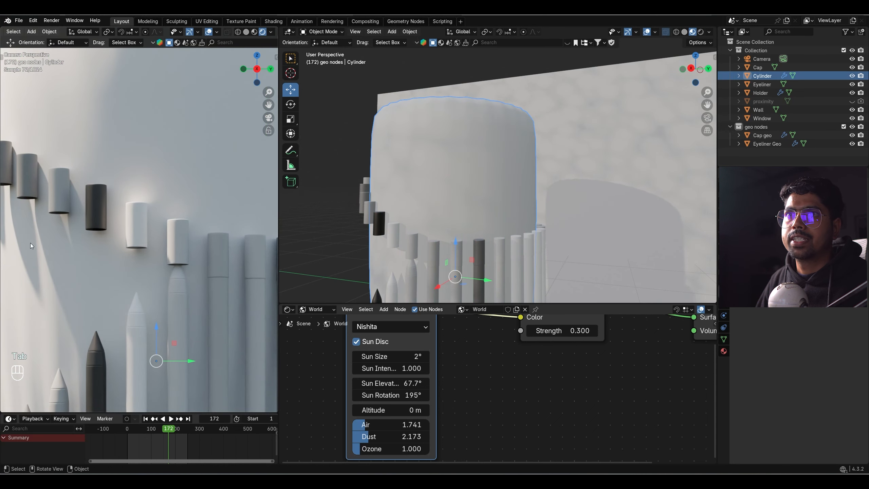
# Add another supporting loop cut near the Cylinder's lower rim, return to Object Mode and save the file.
pyautogui.scroll(-2, 54, 252)
pyautogui.scroll(-1, 86, 256)
pyautogui.scroll(-4, 480, 199)
pyautogui.moveTo(480, 198); pyautogui.dragTo(487, 167, button='middle')
pyautogui.keyDown('shift'); pyautogui.moveTo(487, 167); pyautogui.dragTo(494, 158, button='middle'); pyautogui.keyUp('shift')
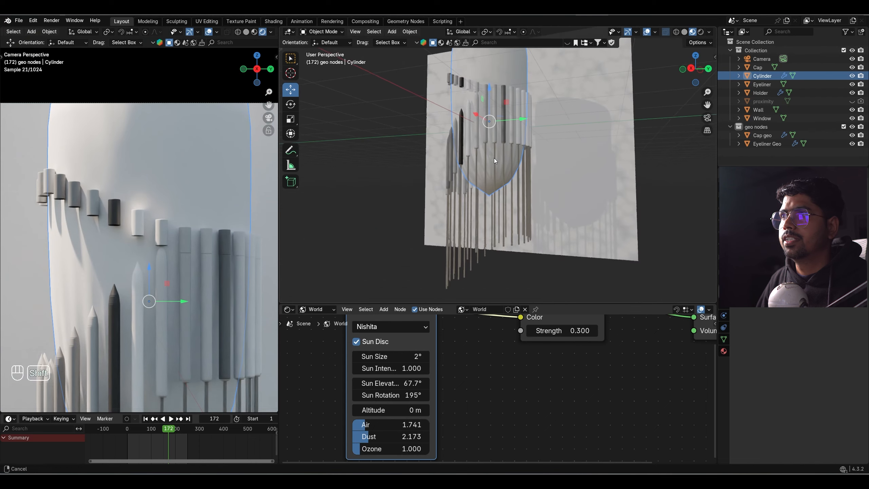
pyautogui.press('Tab')
pyautogui.hotkey('ctrl', 'r')
pyautogui.click(494, 160)
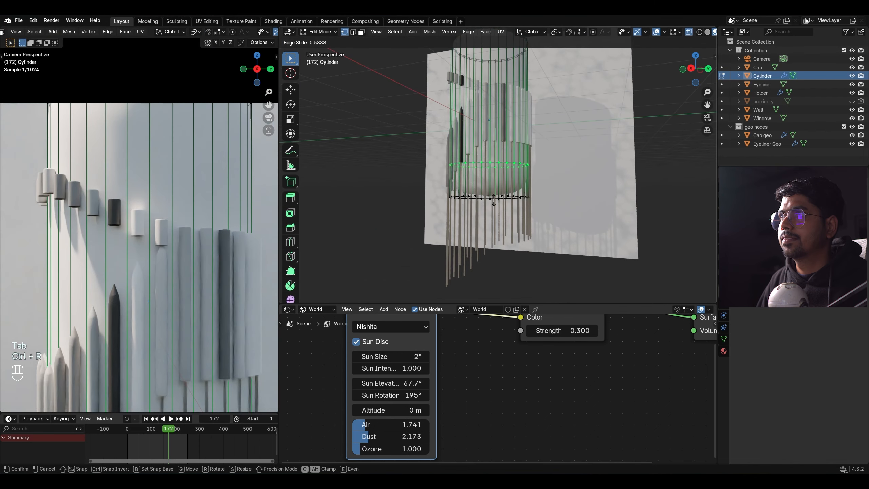
pyautogui.hotkey('ctrl', 's')
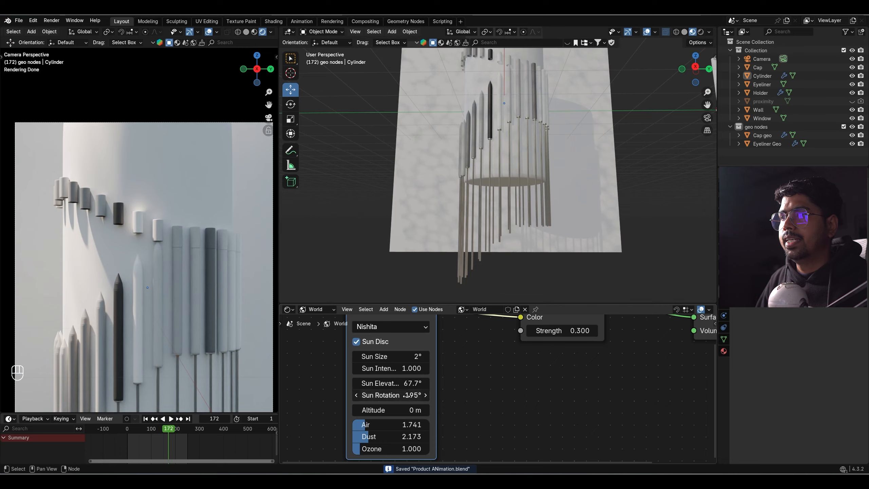
# Set the Sky Texture's Sun Rotation to 156° and Sun Elevation to 72°, and save the file.
pyautogui.moveTo(407, 395); pyautogui.dragTo(383, 396)
pyautogui.moveTo(390, 383); pyautogui.dragTo(433, 380)
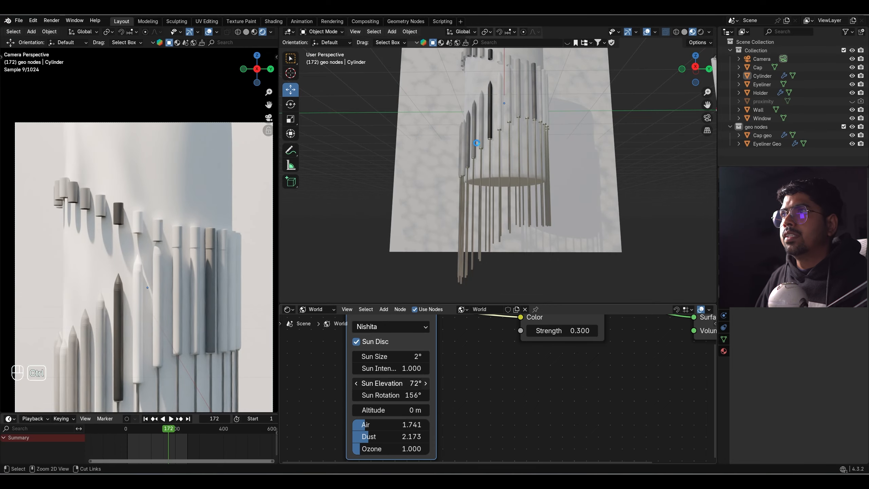
pyautogui.hotkey('ctrl', 's')
# Select the Window plane, switch the shader editor from World to Object to open its material, and save the file.
pyautogui.moveTo(477, 166); pyautogui.dragTo(432, 189, button='middle')
pyautogui.click(384, 129)
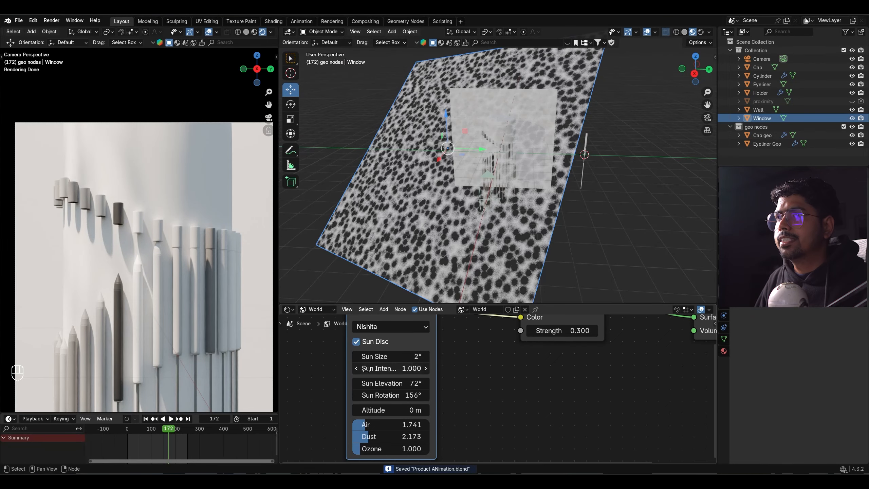
pyautogui.click(311, 312)
pyautogui.click(320, 323)
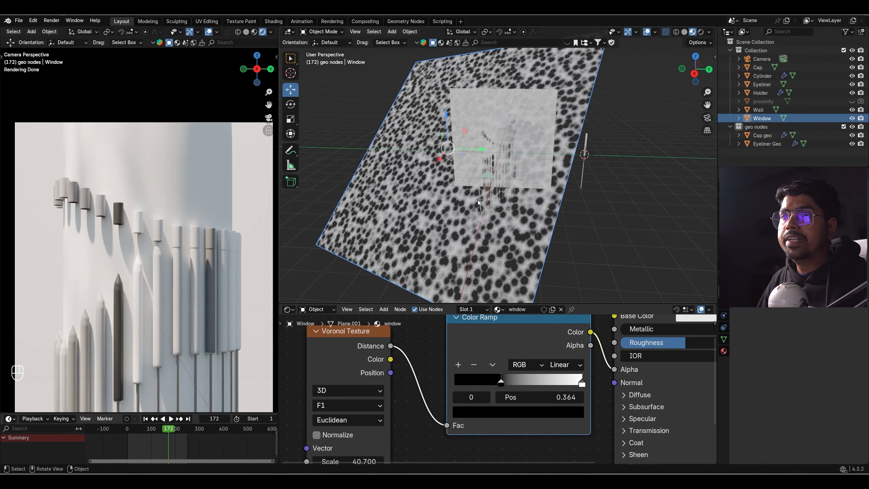
pyautogui.hotkey('ctrl', 's')
# Add Texture Coordinate and Mapping nodes feeding the Voronoi Texture in the window material.
pyautogui.moveTo(437, 384); pyautogui.dragTo(468, 342, button='middle')
pyautogui.scroll(-2, 468, 341)
pyautogui.moveTo(424, 435); pyautogui.dragTo(430, 405, button='middle')
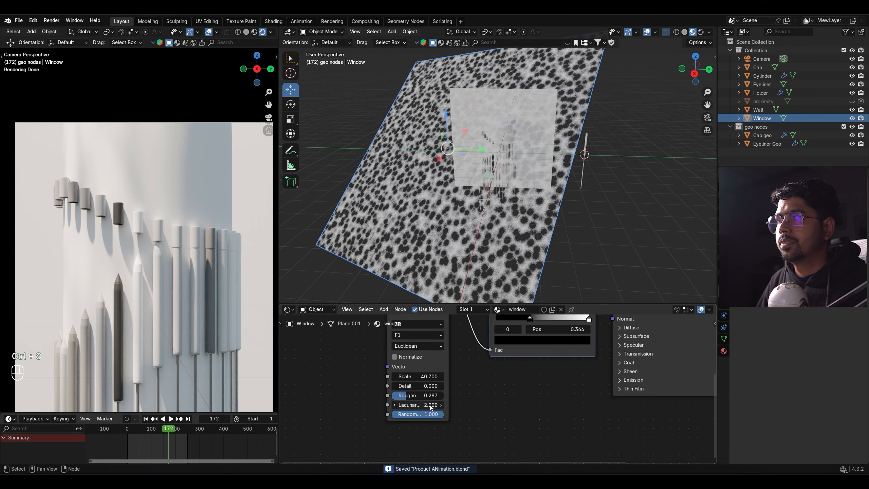
pyautogui.scroll(2, 430, 407)
pyautogui.moveTo(393, 354); pyautogui.dragTo(431, 383, button='middle')
pyautogui.moveTo(424, 339); pyautogui.dragTo(443, 388, button='middle')
pyautogui.click(444, 363)
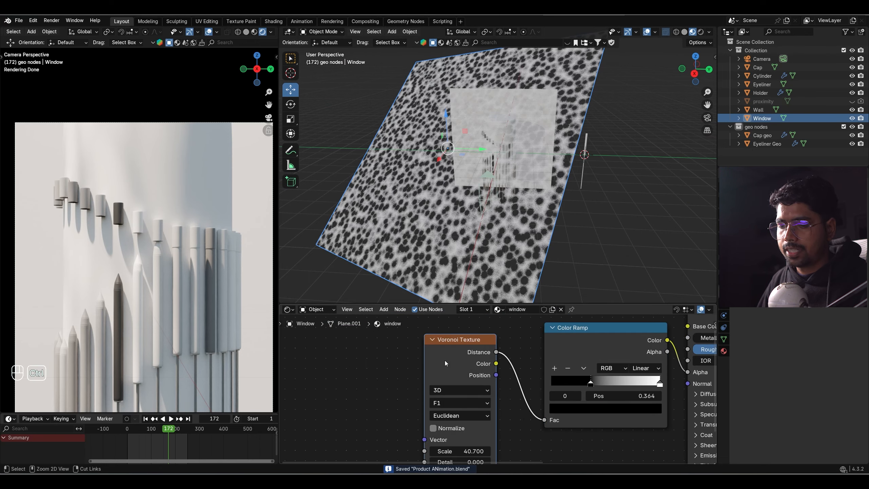
pyautogui.hotkey('ctrl', 't')
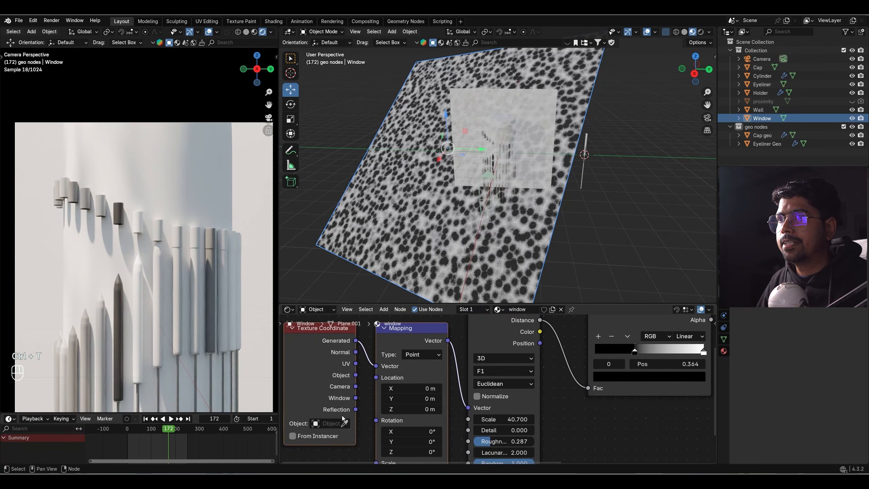
# Try an X rotation on the window material's Mapping node and undo it.
pyautogui.moveTo(421, 434); pyautogui.dragTo(421, 397, button='middle')
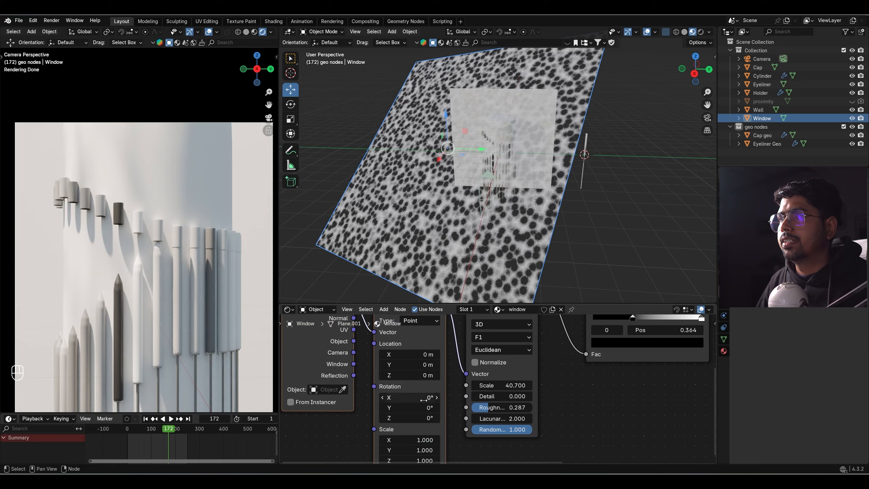
pyautogui.moveTo(409, 397); pyautogui.dragTo(426, 397)
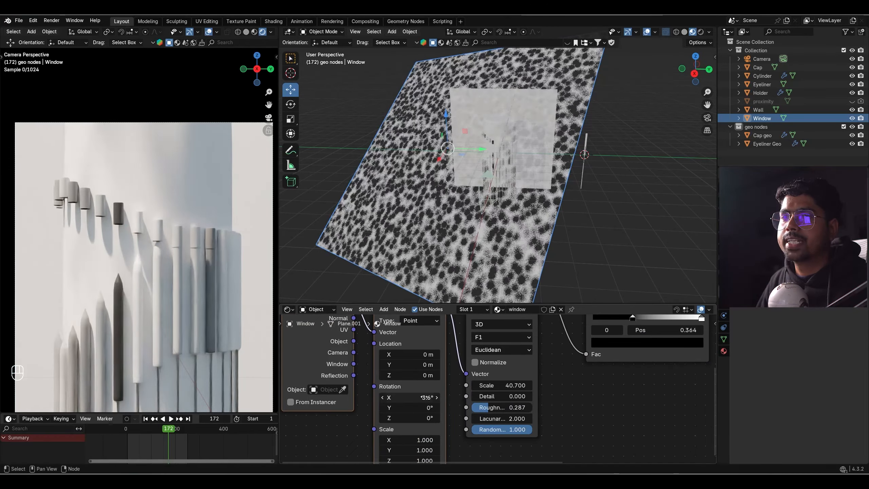
pyautogui.hotkey('ctrl', 'z')
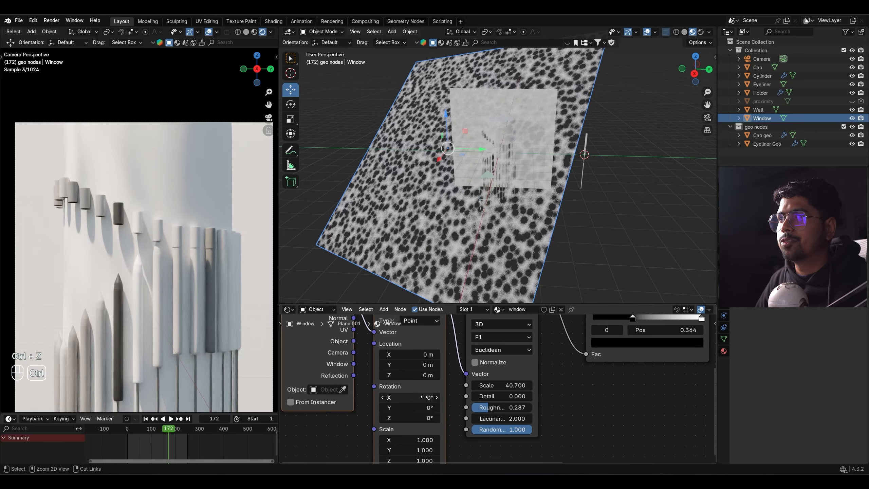
# Keyframe the Mapping rotation at 0° on frame 1 and with Y at 8.3° on frame 250.
pyautogui.click(145, 418)
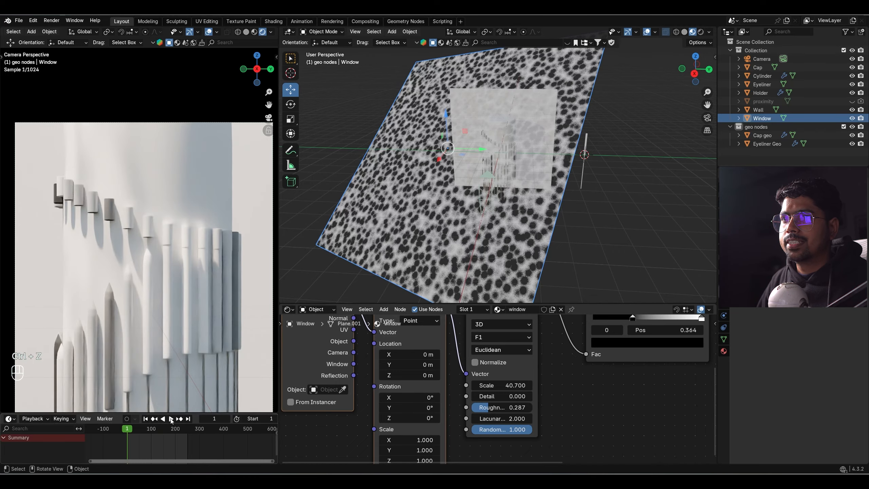
pyautogui.moveTo(421, 408); pyautogui.dragTo(420, 408)
pyautogui.press('i')
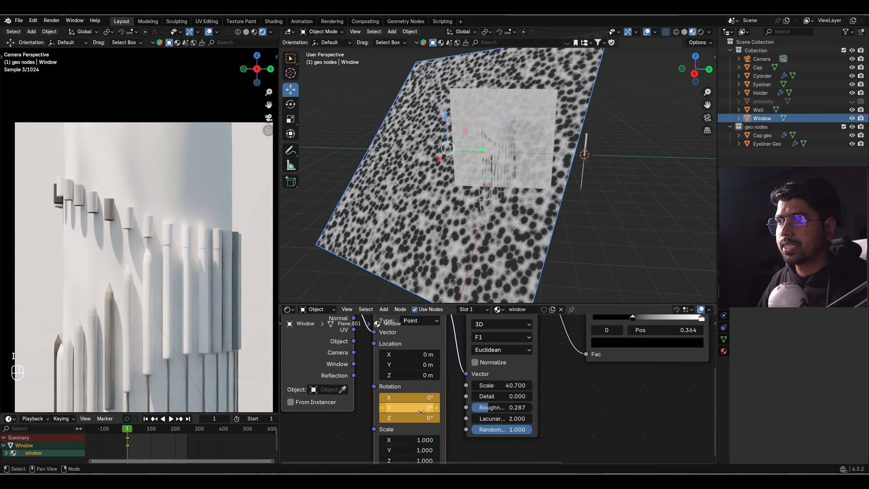
pyautogui.click(187, 418)
pyautogui.moveTo(420, 408); pyautogui.dragTo(421, 408)
pyautogui.press('i')
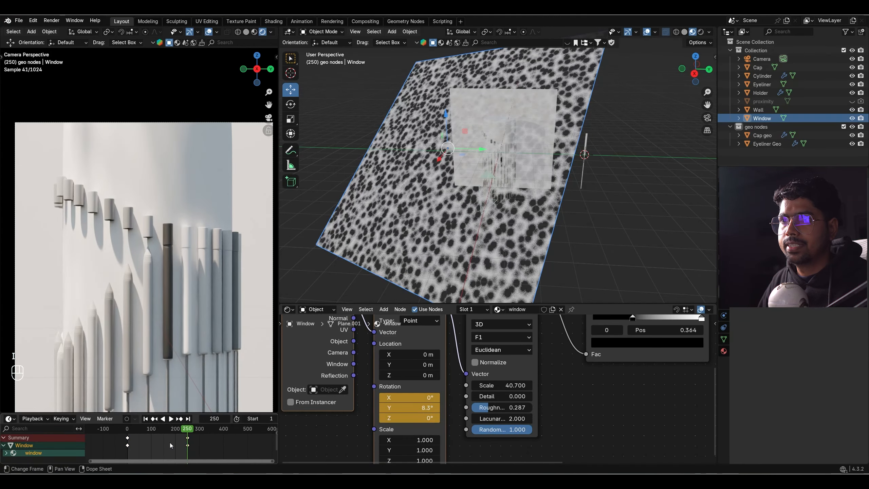
# Set the Mapping rotation keyframes to linear interpolation and play the animation briefly to check the moving pattern.
pyautogui.press('t')
pyautogui.click(145, 457)
pyautogui.click(172, 418)
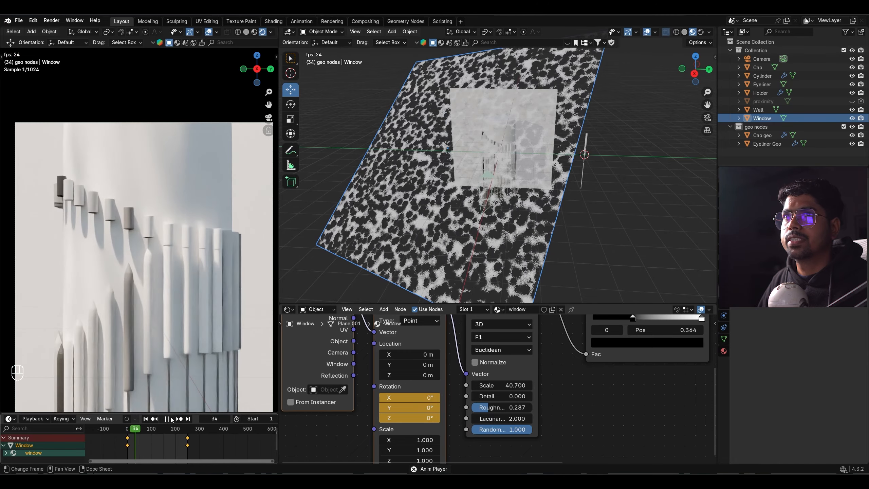
pyautogui.click(171, 418)
# Change the frame 250 Mapping Y rotation to 13.7°, keyframe it again and play the animation from frame 1.
pyautogui.click(187, 418)
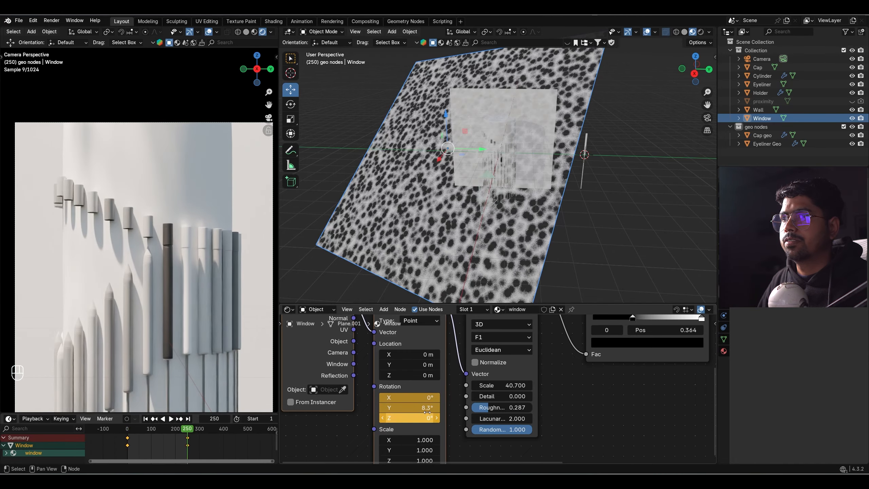
pyautogui.moveTo(418, 407); pyautogui.dragTo(428, 407)
pyautogui.press('i')
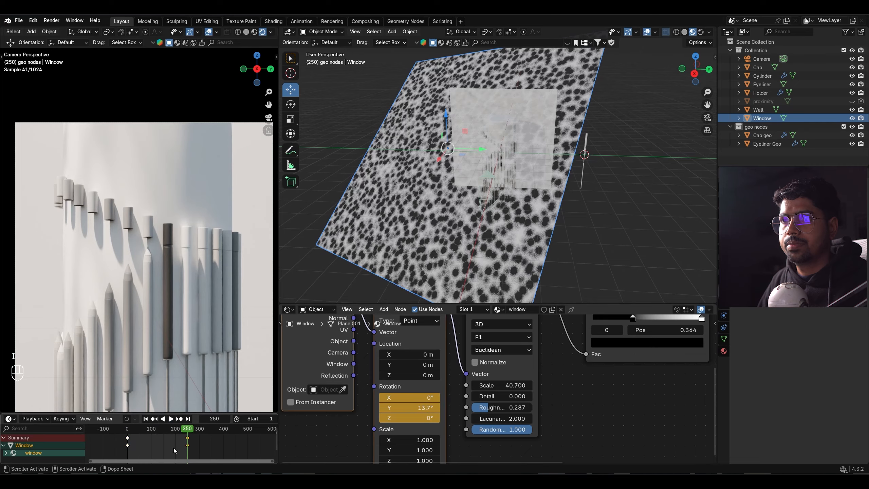
pyautogui.click(145, 418)
pyautogui.click(171, 419)
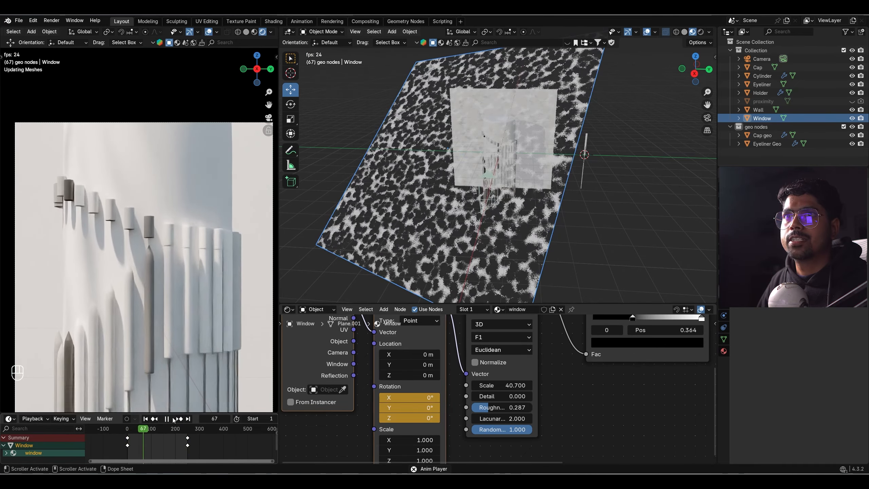
pyautogui.press('space')
# Move the Texture Coordinate and Mapping nodes away from the Voronoi Texture to make room, leaving the Add menu unused.
pyautogui.scroll(-1, 401, 392)
pyautogui.scroll(-3, 401, 392)
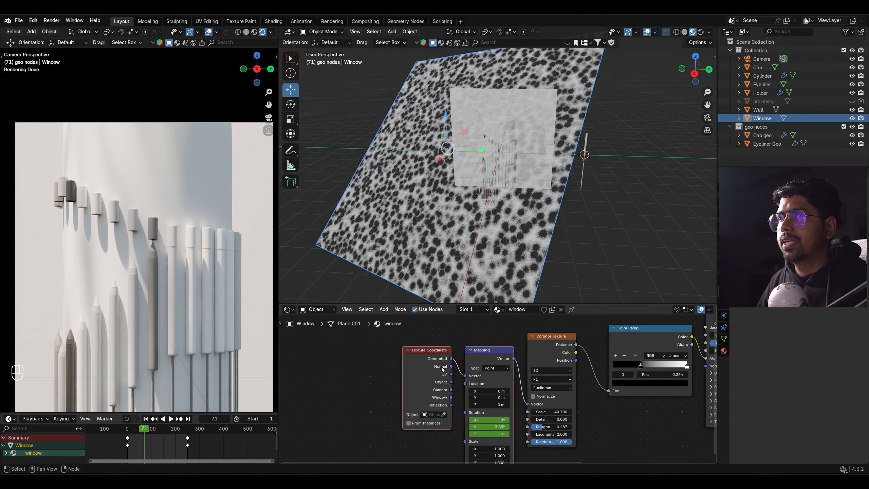
pyautogui.press('g')
pyautogui.click(377, 364)
pyautogui.hotkey('shift', 'a')
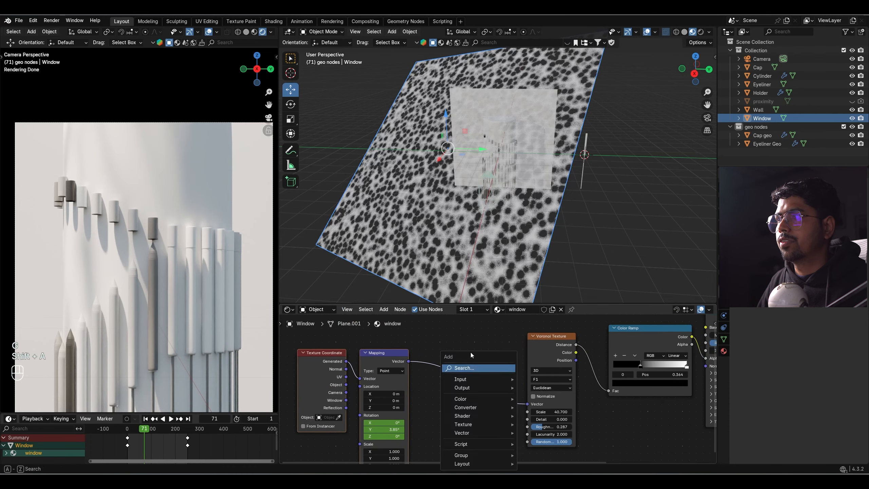
pyautogui.click(470, 352)
pyautogui.press('Escape')
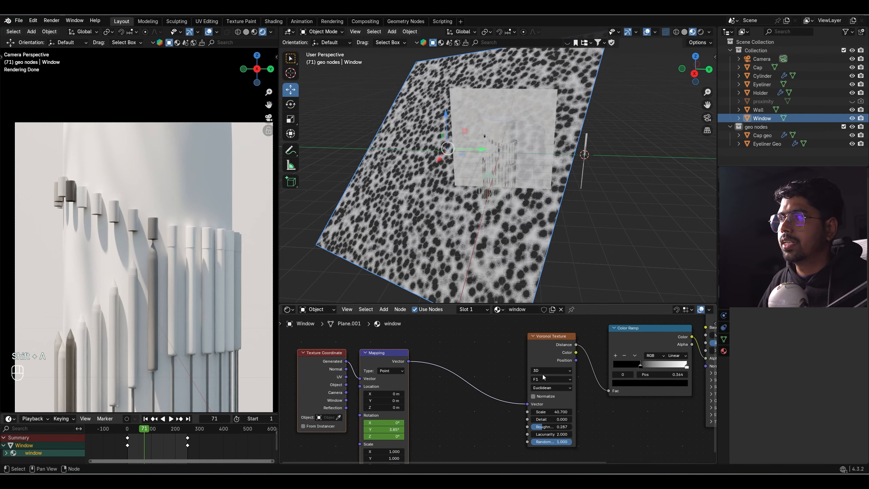
# Set the Voronoi Texture to Smooth F1 with Scale 39.600, move the Color Ramp's black stop towards the start and white stop to 0.633, and save.
pyautogui.click(546, 412)
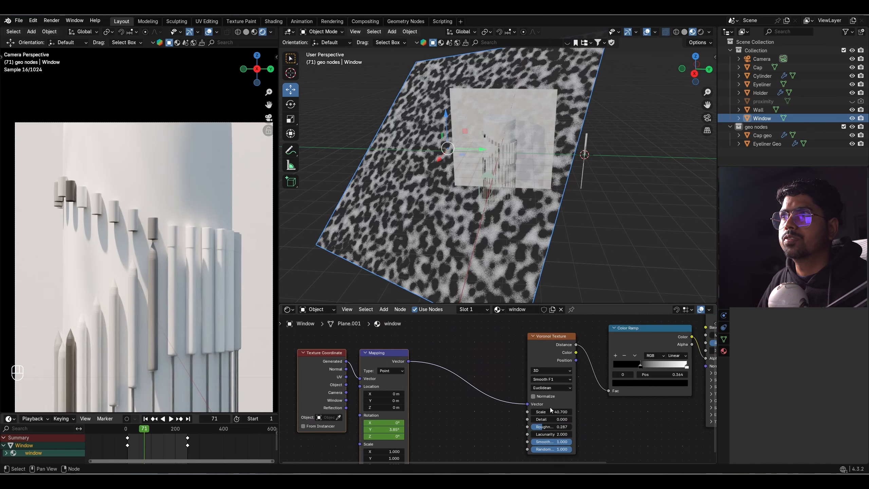
pyautogui.moveTo(547, 362)
pyautogui.mouseDown()
pyautogui.moveTo(518, 363)
pyautogui.moveTo(576, 357)
pyautogui.moveTo(551, 362)
pyautogui.mouseUp()
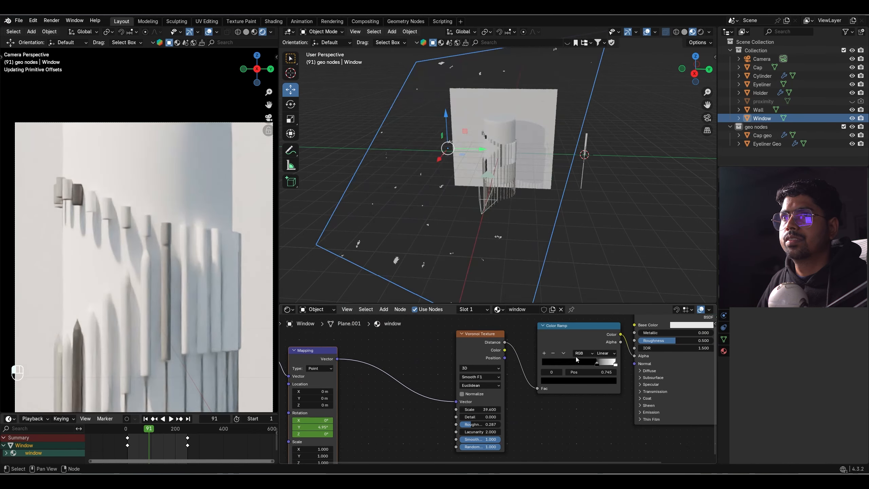
pyautogui.moveTo(610, 362); pyautogui.dragTo(567, 364)
pyautogui.press('space')
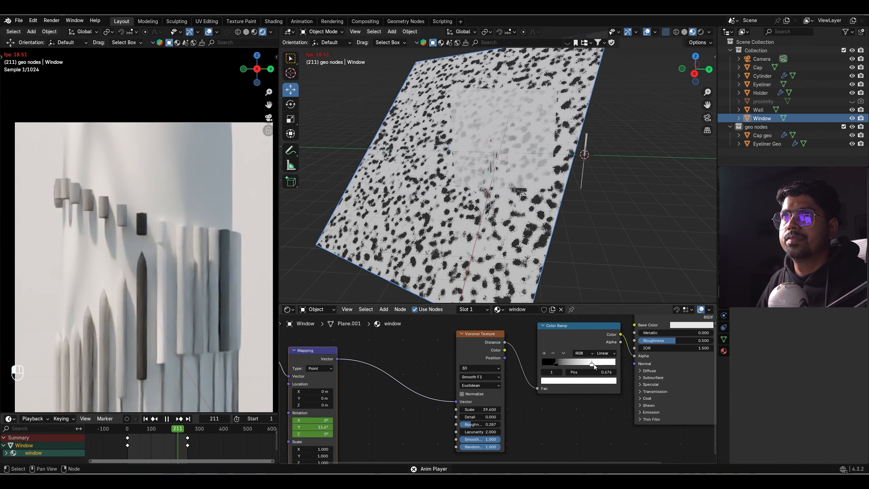
pyautogui.press('space')
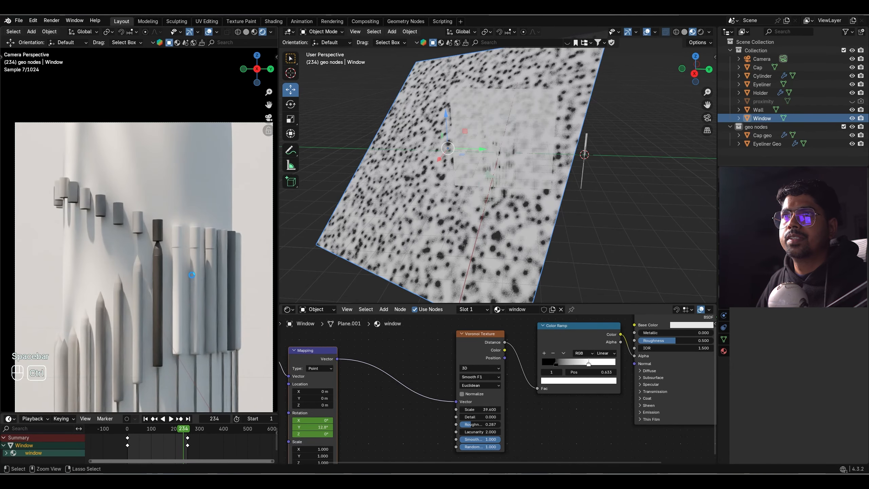
pyautogui.hotkey('ctrl', 's')
# Select the Cylinder, give it a new material and name the material "piller".
pyautogui.keyDown('shift'); pyautogui.moveTo(192, 275); pyautogui.dragTo(202, 226, button='middle'); pyautogui.keyUp('shift')
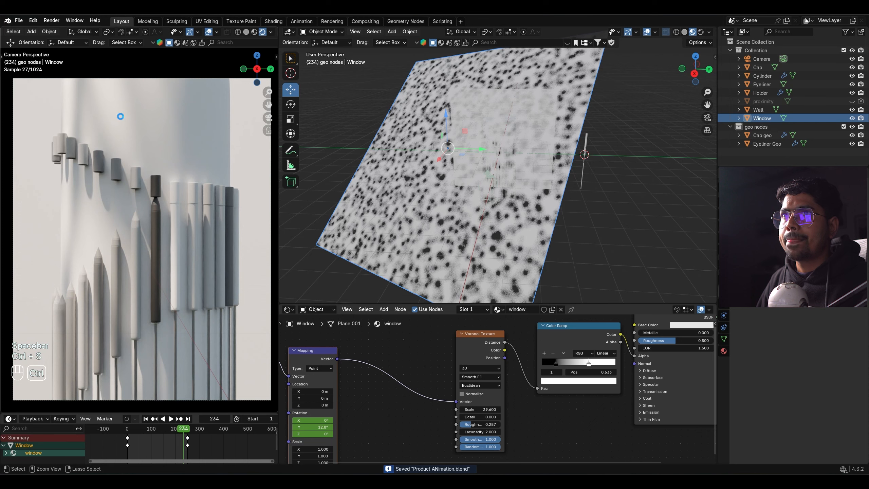
pyautogui.click(121, 116)
pyautogui.click(514, 309)
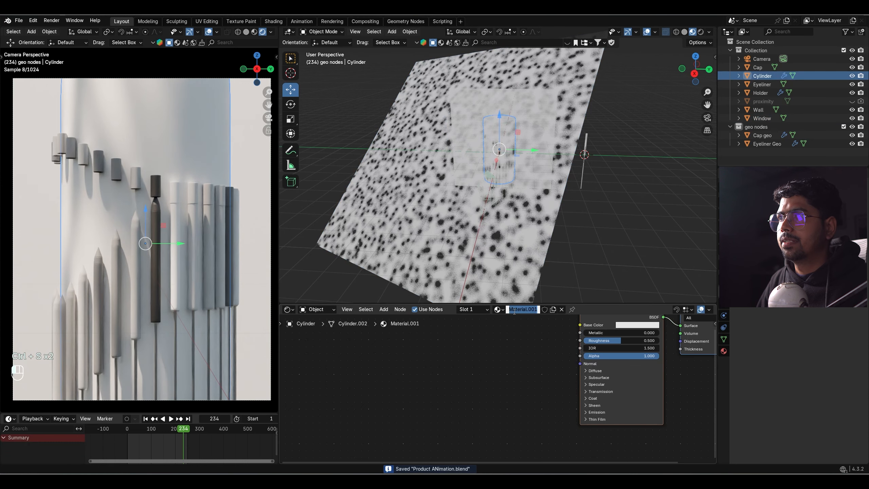
pyautogui.write('piller')
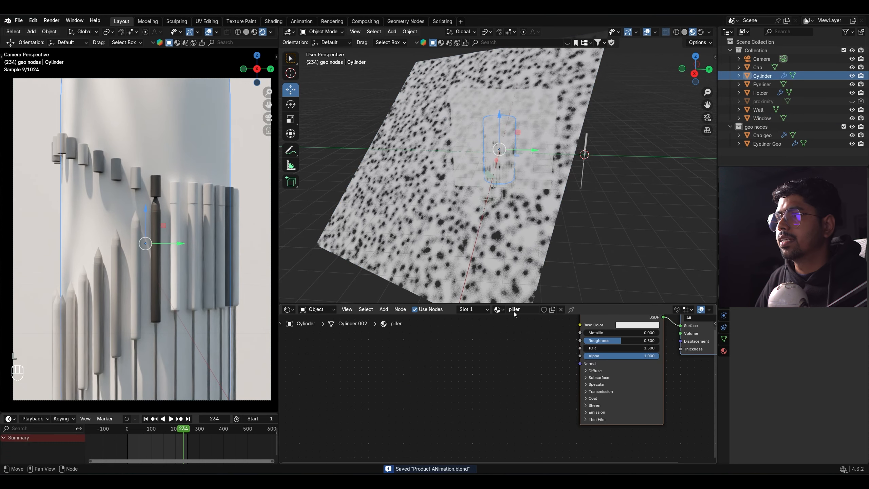
# Set the piller material's Base Color to a light peach, undoing the last darkening of its Value.
pyautogui.press('Return')
pyautogui.press('Home')
pyautogui.click(566, 359)
pyautogui.click(583, 286)
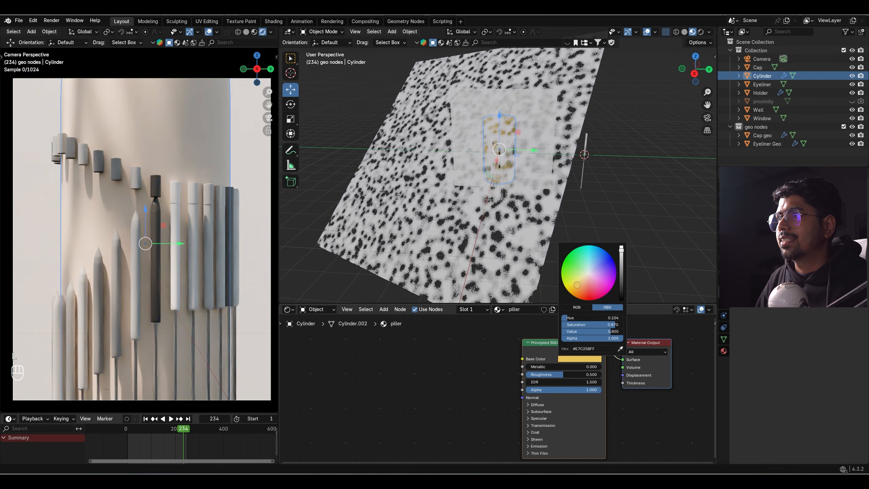
pyautogui.moveTo(583, 286); pyautogui.dragTo(579, 289)
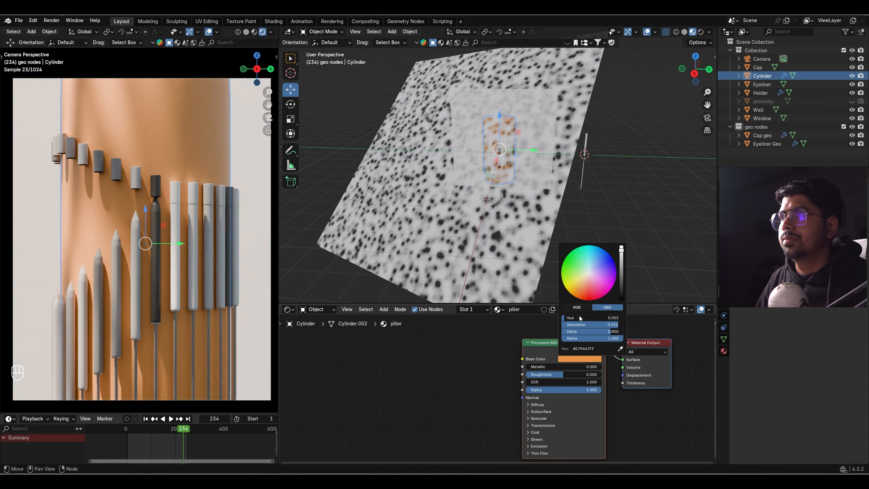
pyautogui.click(575, 359)
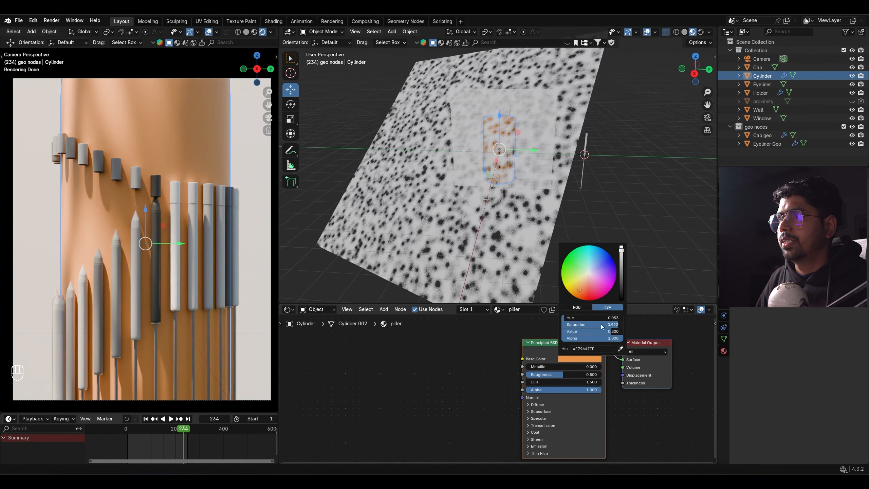
pyautogui.moveTo(602, 327); pyautogui.dragTo(568, 332)
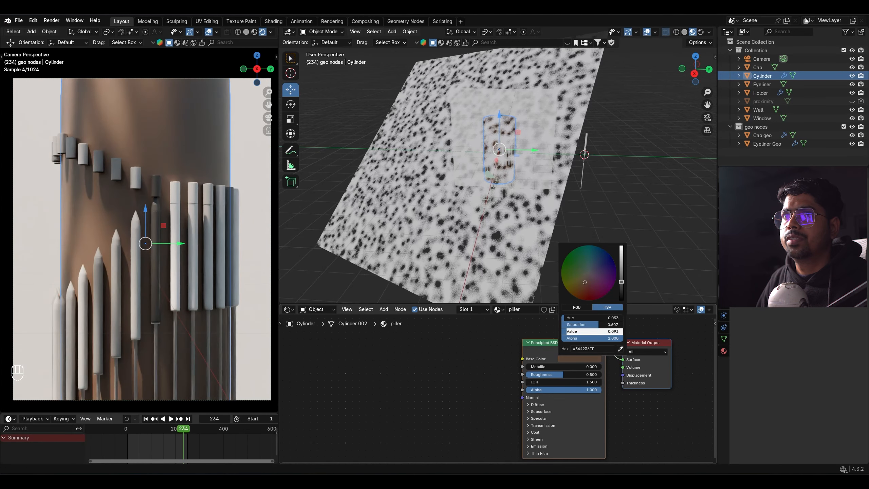
pyautogui.hotkey('ctrl', 'z')
# Select the Wall, save the file and search the online material library for "wall".
pyautogui.click(247, 165)
pyautogui.hotkey('ctrl', 's')
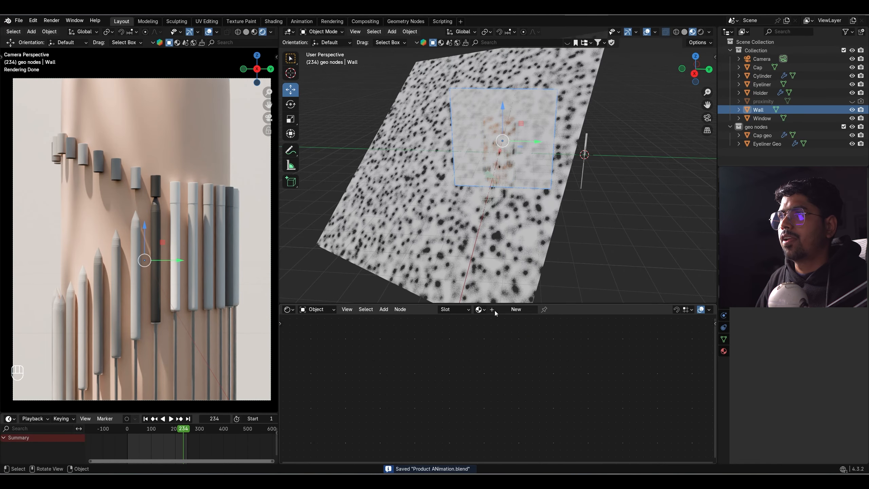
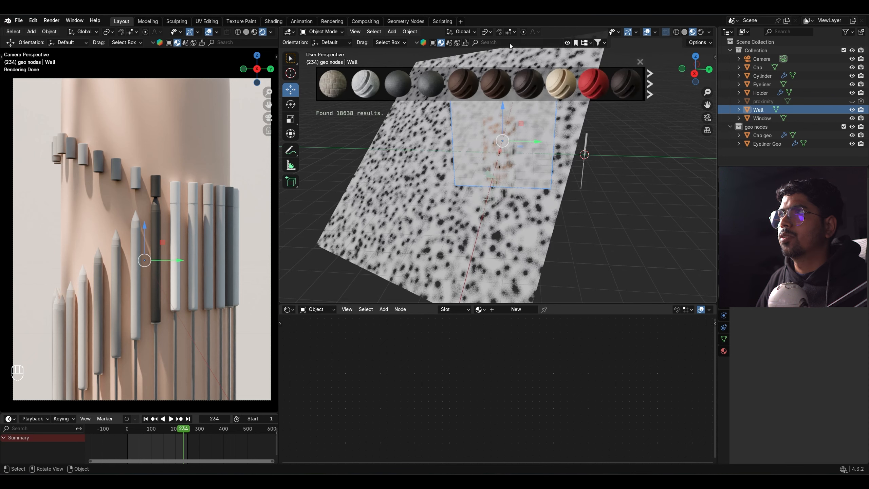
pyautogui.write('wall')
pyautogui.press('Return')
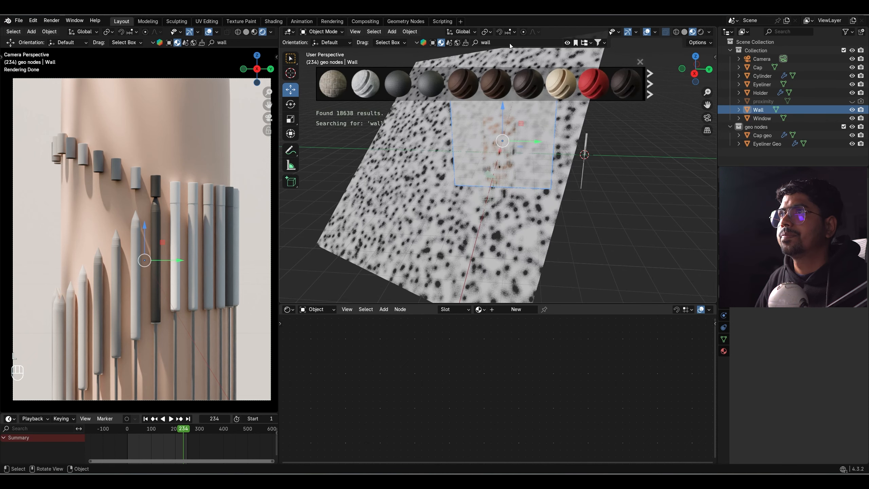
# Apply the "Damaged wall" material from the search results to the Wall plane behind the cylinder.
pyautogui.moveTo(530, 140); pyautogui.dragTo(453, 139, button='middle')
pyautogui.scroll(3, 488, 156)
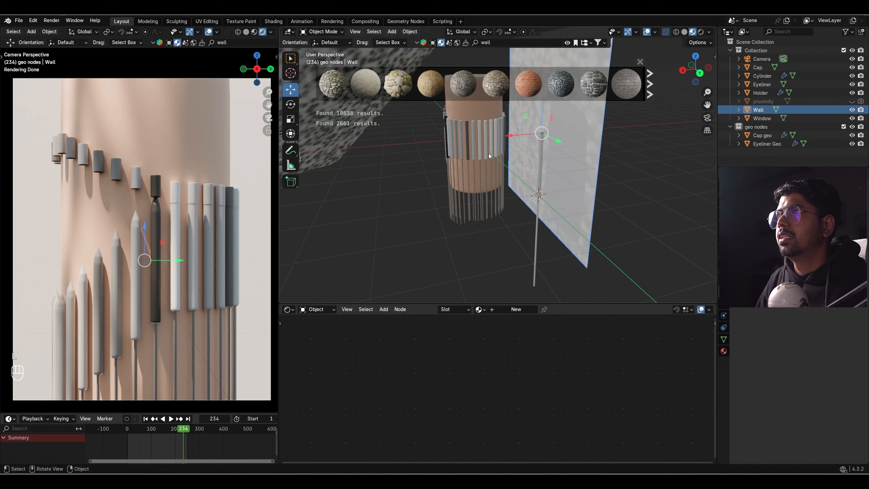
pyautogui.keyDown('shift'); pyautogui.moveTo(565, 151); pyautogui.dragTo(480, 194, button='middle'); pyautogui.keyUp('shift')
pyautogui.scroll(3, 469, 185)
pyautogui.scroll(1, 455, 160)
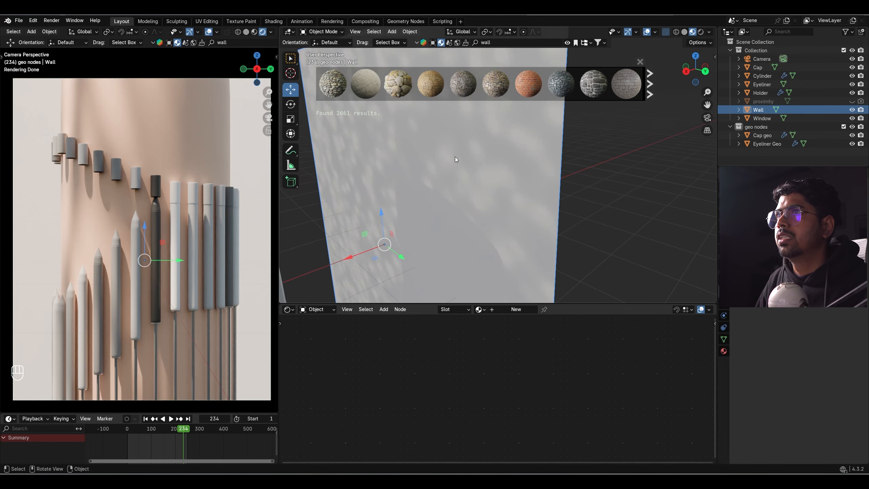
pyautogui.moveTo(360, 83)
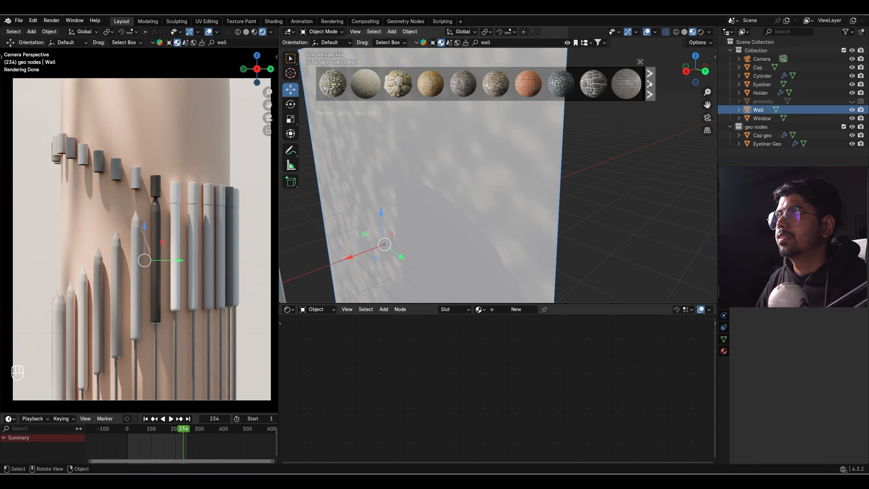
pyautogui.scroll(-3, 547, 83)
pyautogui.moveTo(503, 87)
pyautogui.moveTo(531, 89)
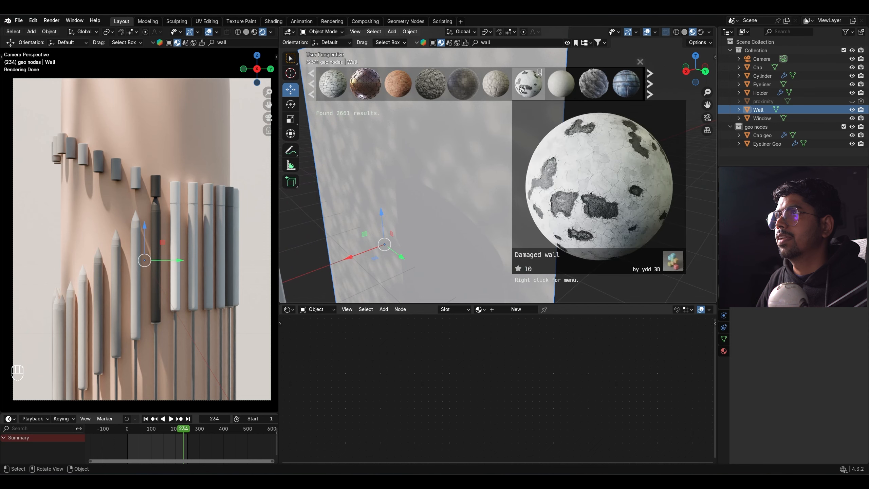
pyautogui.moveTo(531, 87); pyautogui.dragTo(477, 156)
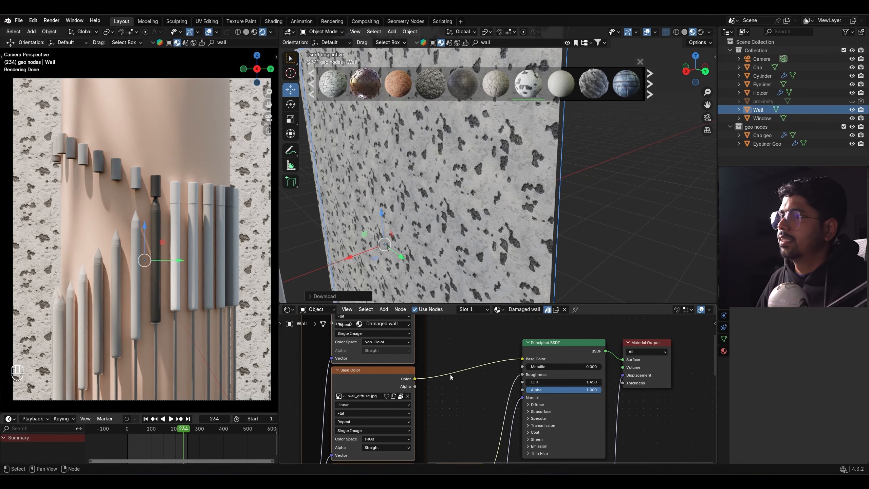
# Reduce the Mapping node's Scale on all three axes to enlarge the Damaged wall texture.
pyautogui.moveTo(450, 374); pyautogui.dragTo(712, 324, button='middle')
pyautogui.scroll(-3, 541, 363)
pyautogui.scroll(3, 541, 363)
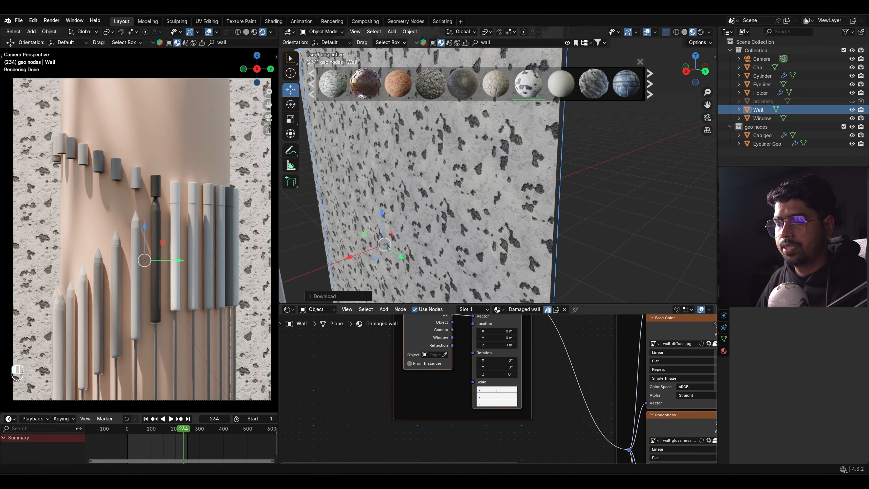
pyautogui.press('Return')
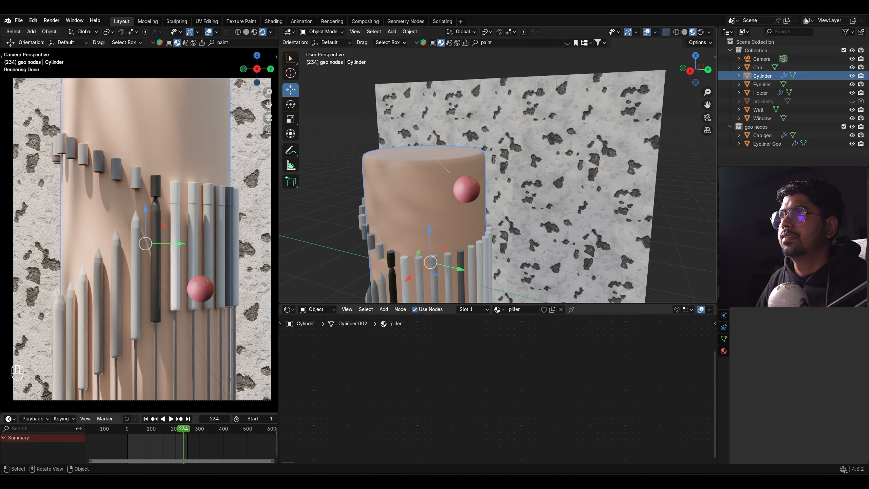
# Apply the pink "Wall paint" library material to the Cylinder, recolour its Base Color to an orange-tan and save the file.
pyautogui.moveTo(450, 173); pyautogui.dragTo(434, 170)
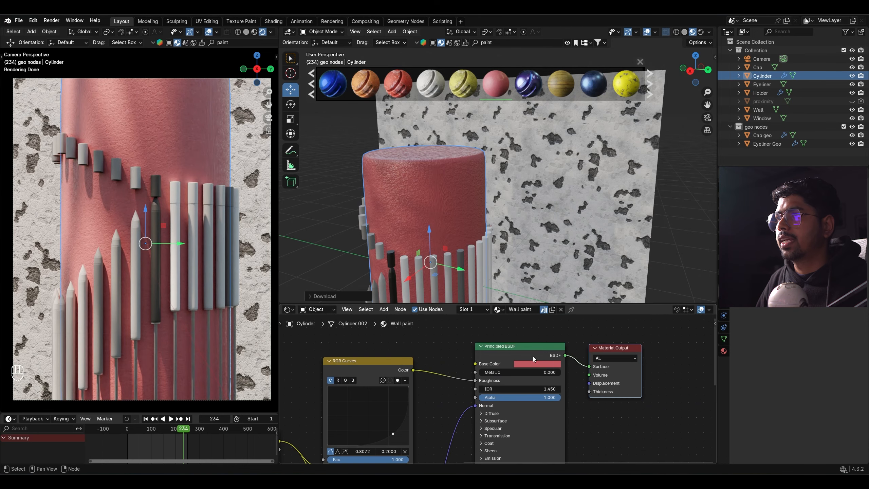
pyautogui.click(536, 360)
pyautogui.click(541, 286)
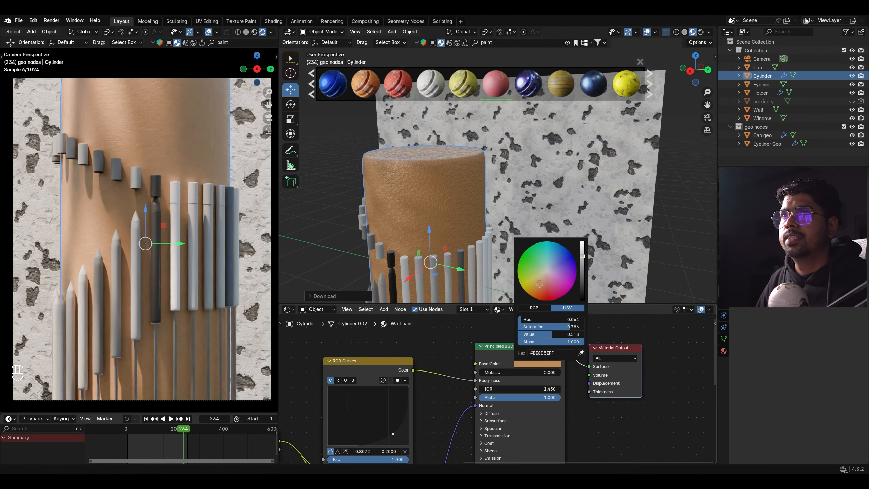
pyautogui.hotkey('ctrl', 's')
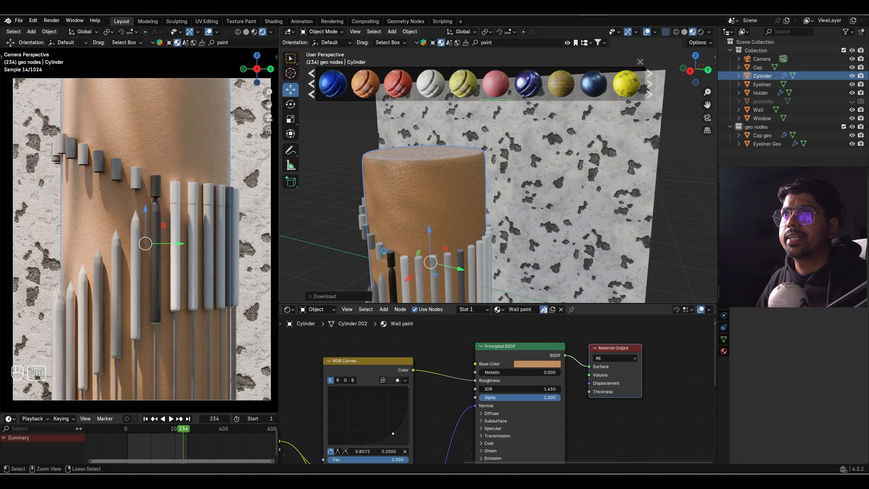
# Select Eyeliner Geo and show the node setup of its Eyliner material slot.
pyautogui.click(238, 250)
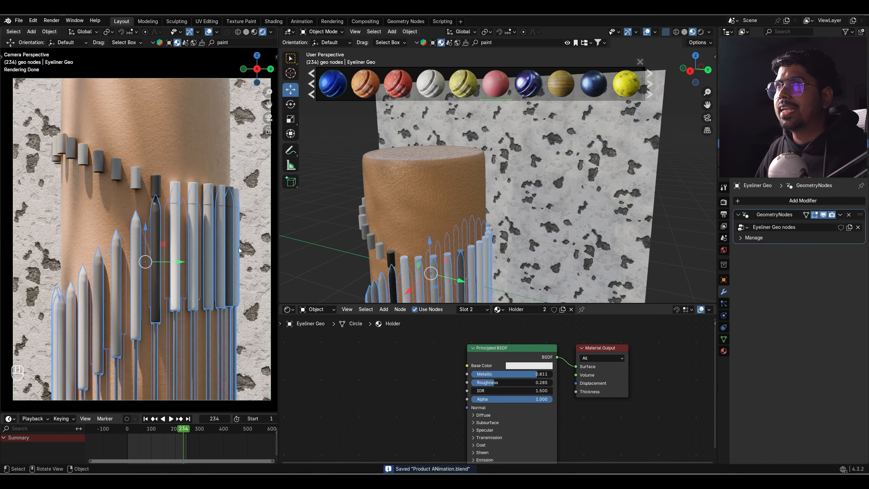
pyautogui.click(723, 351)
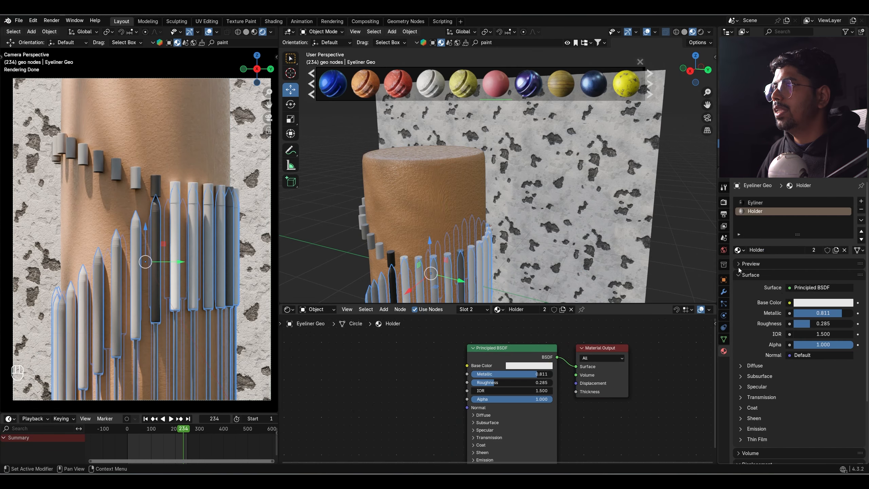
pyautogui.click(756, 203)
pyautogui.moveTo(443, 382); pyautogui.dragTo(512, 375, button='middle')
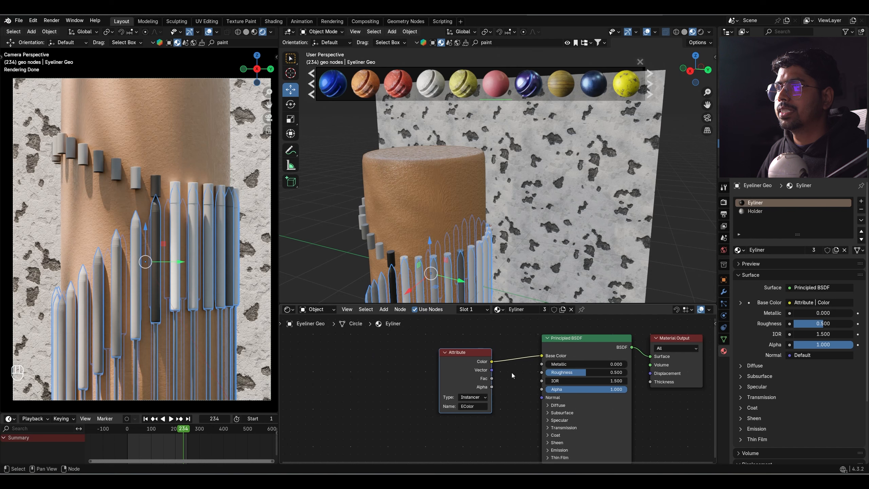
# Insert a Color Ramp between the Attribute node's Color and the Principled BSDF's Base Color, with Constant interpolation.
pyautogui.moveTo(468, 380); pyautogui.dragTo(402, 386)
pyautogui.hotkey('shift', 'a')
pyautogui.write('colo')
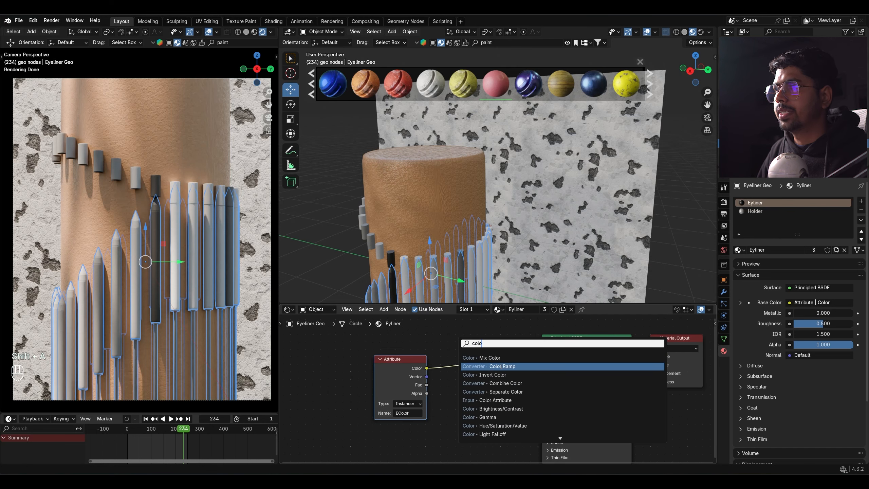
pyautogui.click(509, 366)
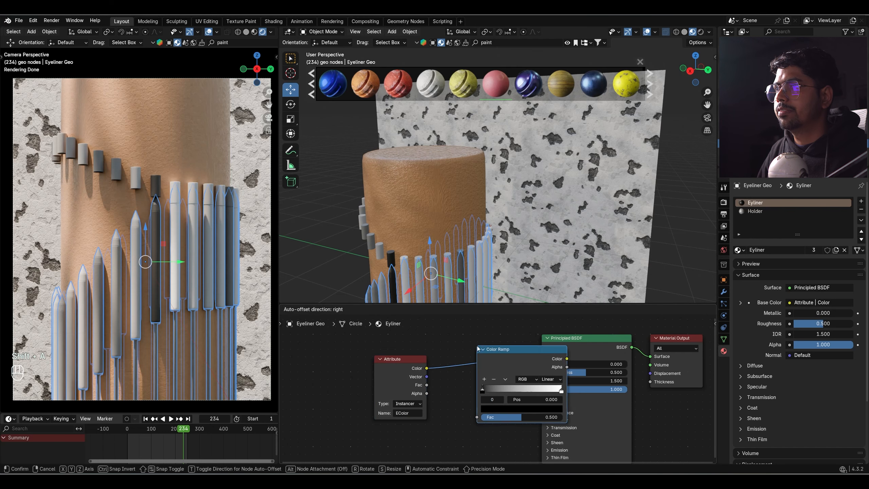
pyautogui.click(510, 364)
pyautogui.moveTo(510, 365); pyautogui.dragTo(479, 356, button='middle')
pyautogui.click(524, 372)
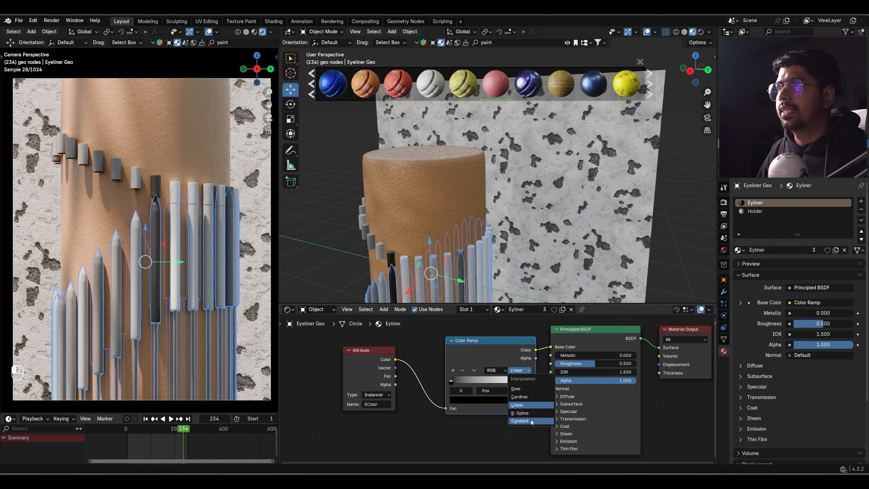
pyautogui.click(520, 421)
# Set the Color Ramp stops to blue at the start, orange at 0.316 and white near the middle.
pyautogui.scroll(3, 507, 388)
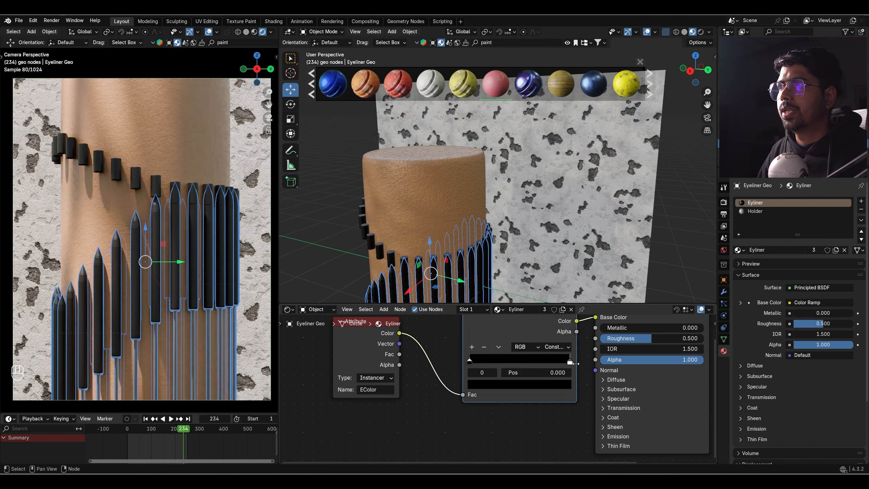
pyautogui.click(570, 362)
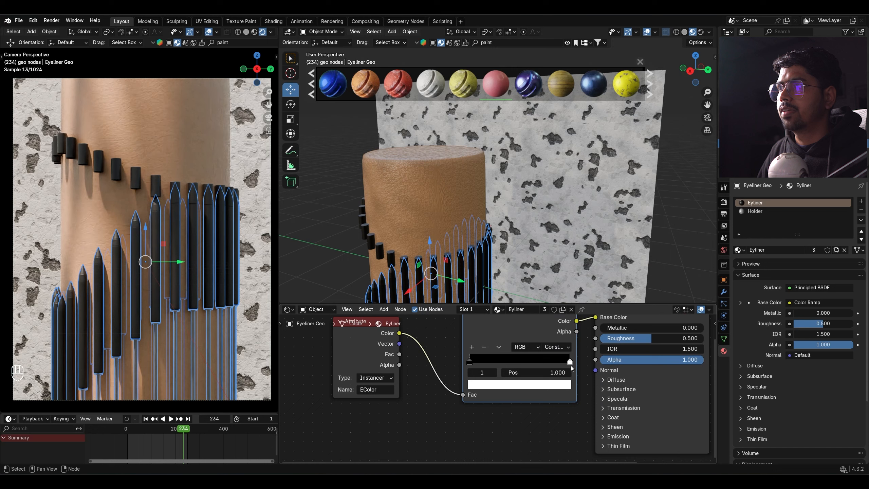
pyautogui.moveTo(570, 361); pyautogui.dragTo(518, 361)
pyautogui.click(512, 383)
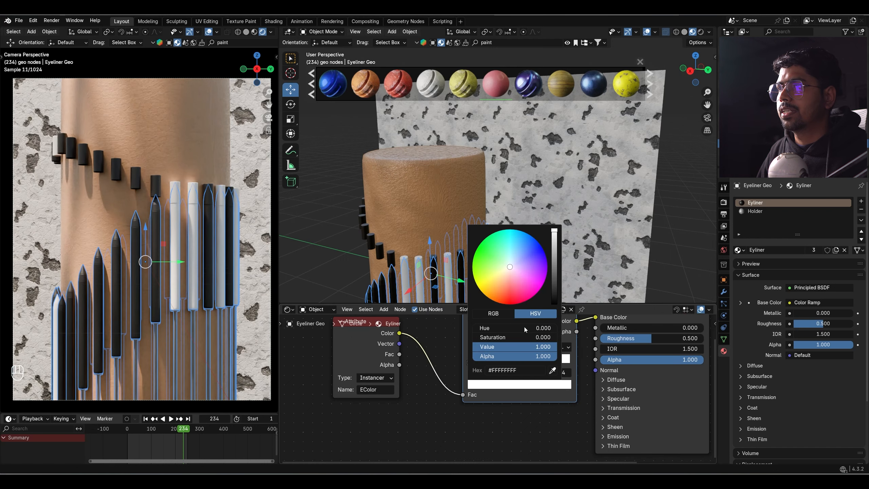
pyautogui.moveTo(507, 290); pyautogui.dragTo(494, 283)
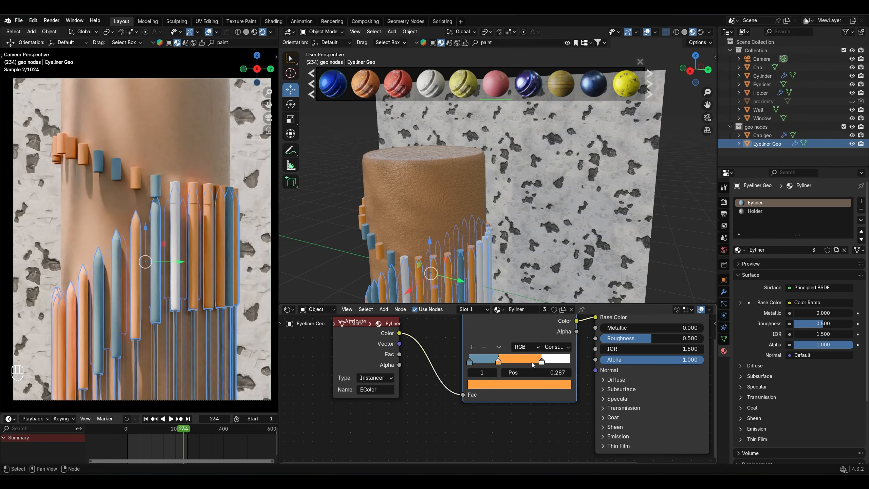
pyautogui.moveTo(540, 361); pyautogui.dragTo(501, 361)
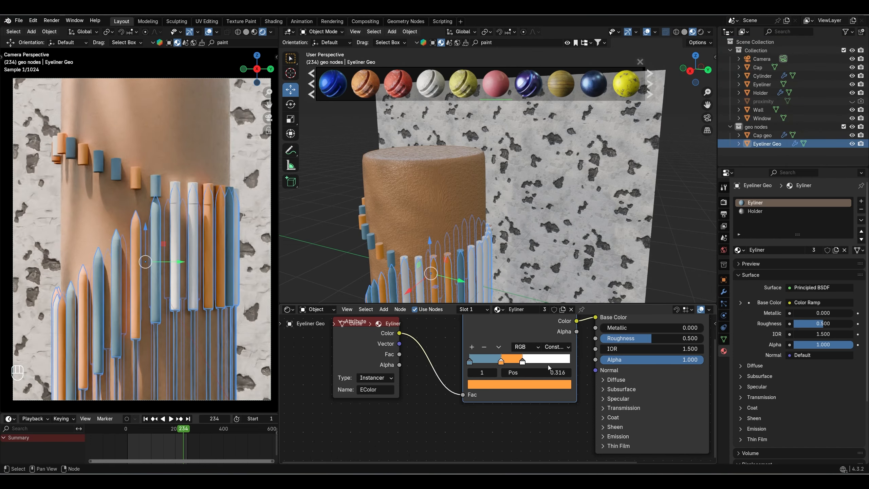
# Add a fourth Color Ramp stop at 0.815 and colour it black.
pyautogui.click(548, 359)
pyautogui.click(546, 383)
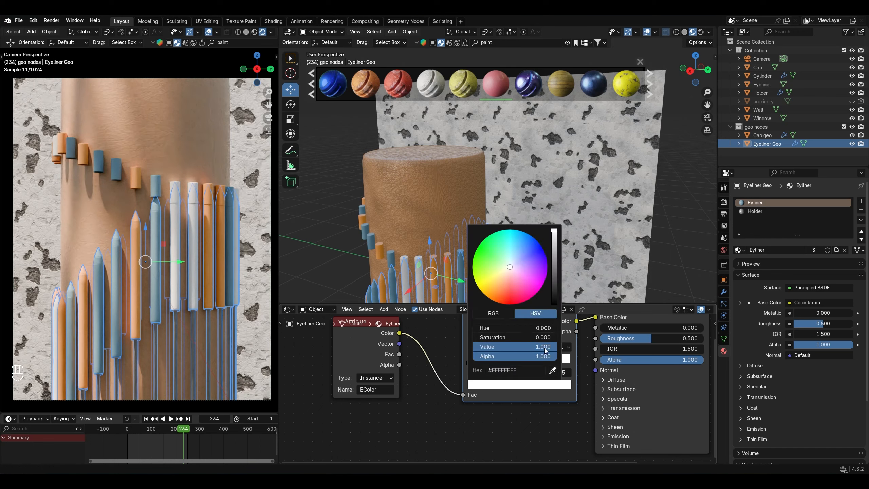
pyautogui.moveTo(525, 269); pyautogui.dragTo(509, 275)
pyautogui.moveTo(553, 231); pyautogui.dragTo(554, 287)
pyautogui.moveTo(544, 337); pyautogui.dragTo(508, 353)
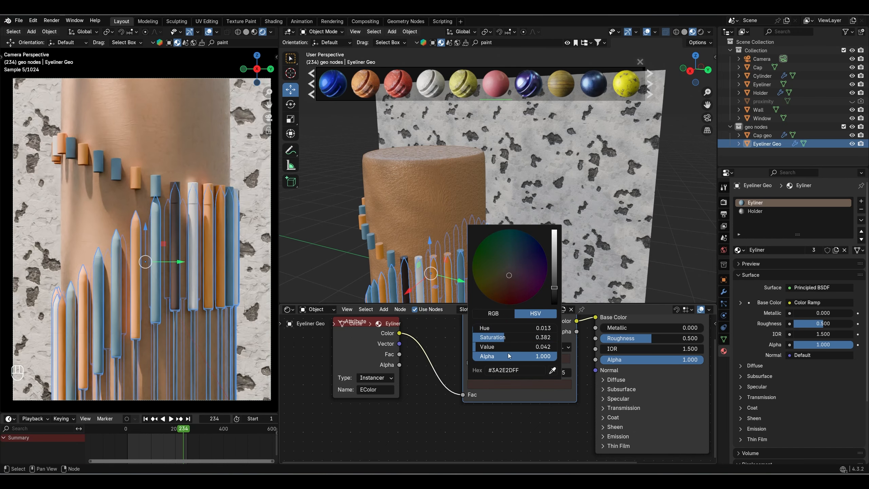
pyautogui.click(539, 386)
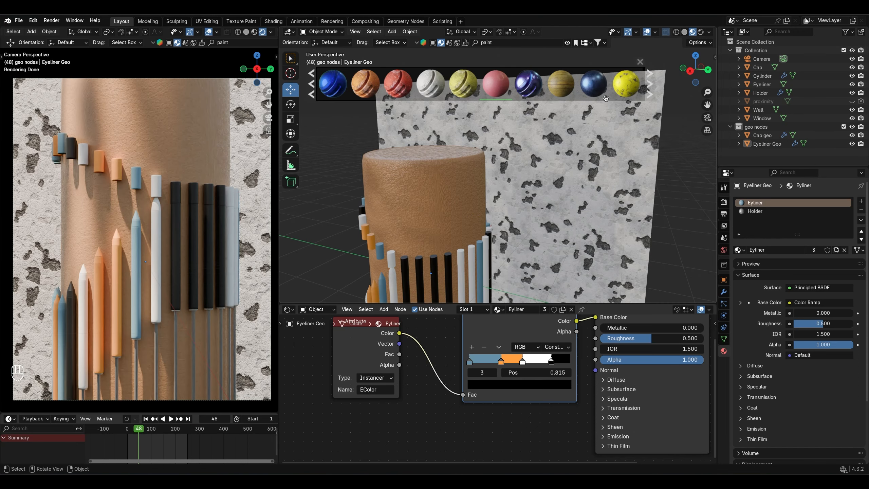
# Close the material search results, play the animation to preview the coloured eyeliners, stop it and save the file.
pyautogui.click(640, 62)
pyautogui.scroll(-5, 496, 211)
pyautogui.moveTo(495, 211); pyautogui.dragTo(513, 202, button='middle')
pyautogui.scroll(3, 493, 196)
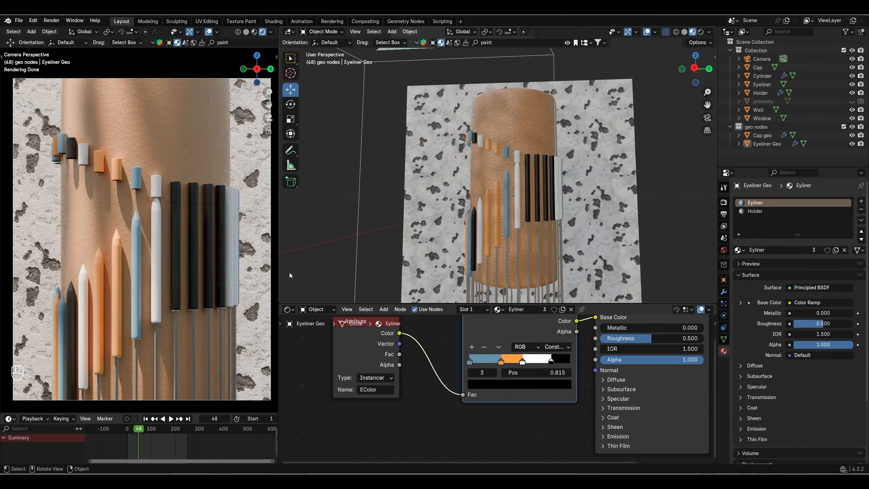
pyautogui.press('space')
pyautogui.press('space')
pyautogui.hotkey('ctrl', 's')
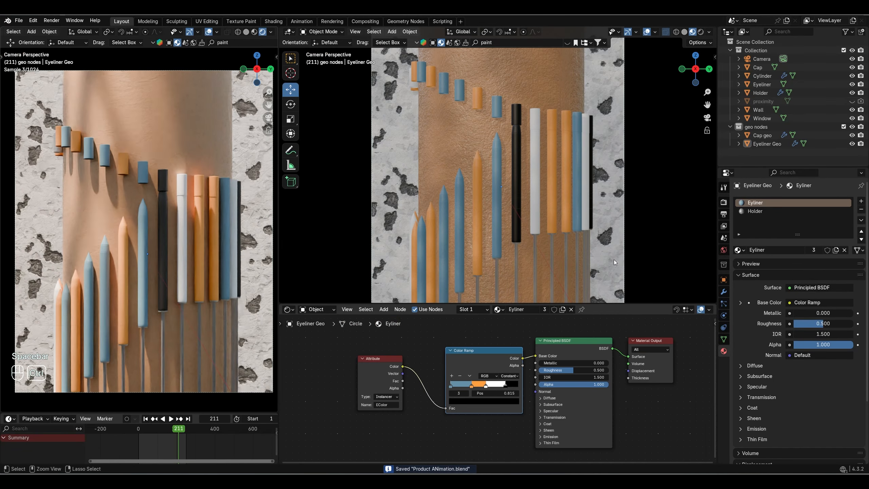
# Enable Depth of Field on the camera, focusing on Eyeliner Geo with the F-Stop set to 0.1.
pyautogui.click(761, 59)
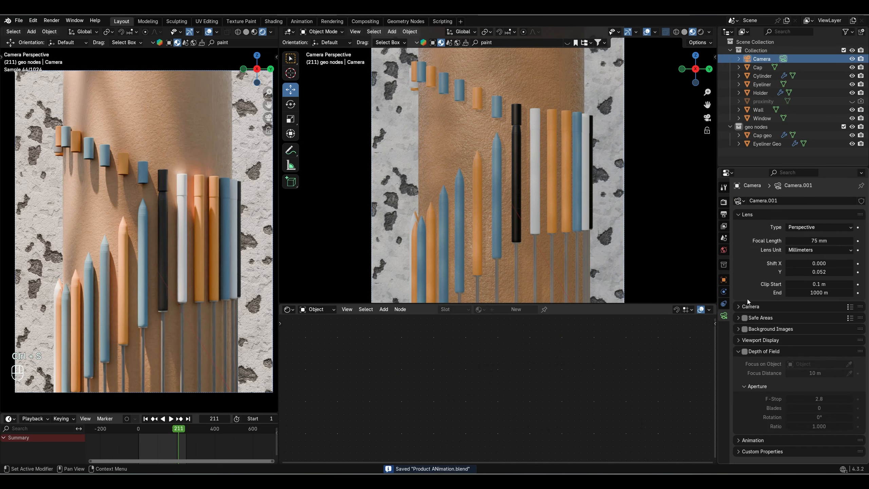
pyautogui.click(745, 352)
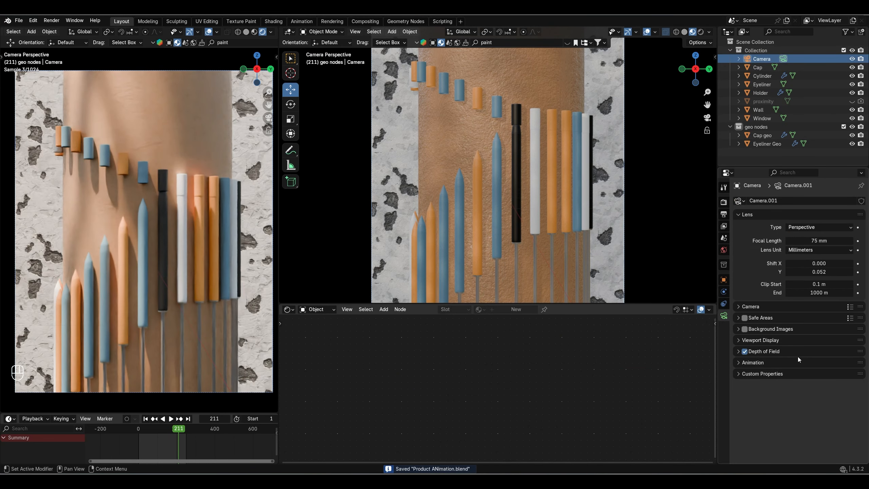
pyautogui.click(849, 363)
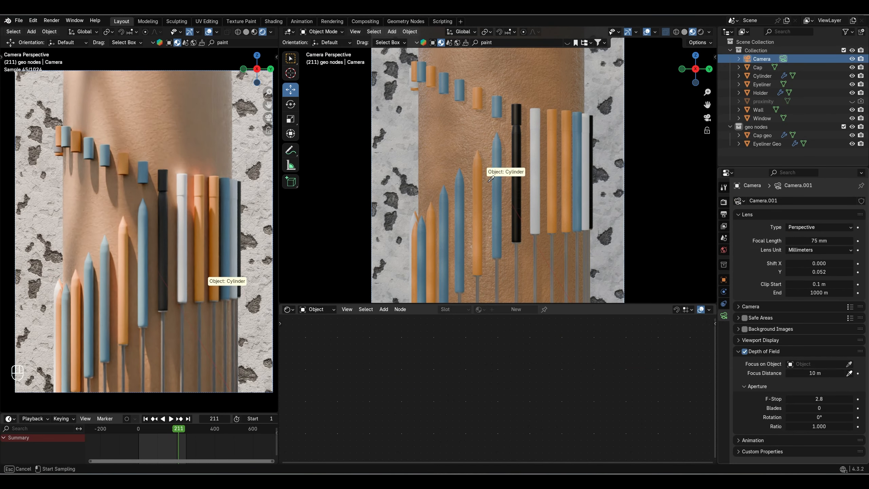
pyautogui.click(498, 185)
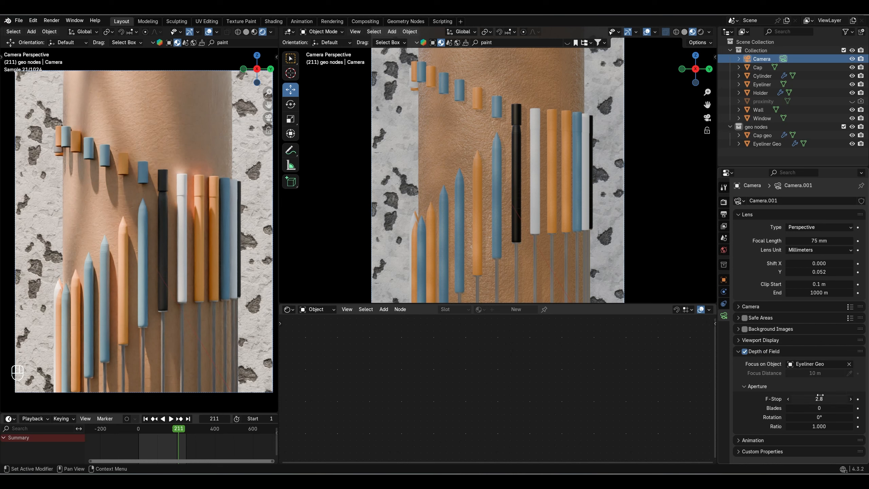
pyautogui.moveTo(820, 396); pyautogui.dragTo(783, 399)
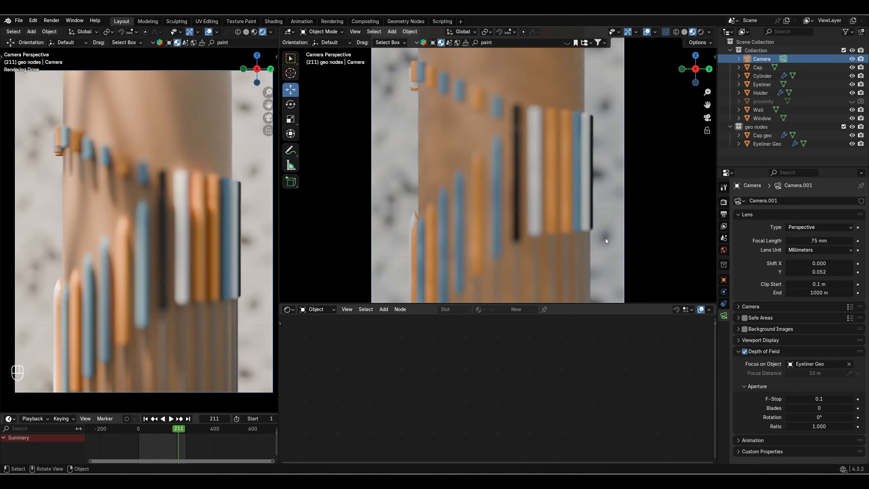
# Add a Plain Axes empty and move it in front of the pillar beside the eyeliners.
pyautogui.hotkey('shift', 'a')
pyautogui.moveTo(513, 308)
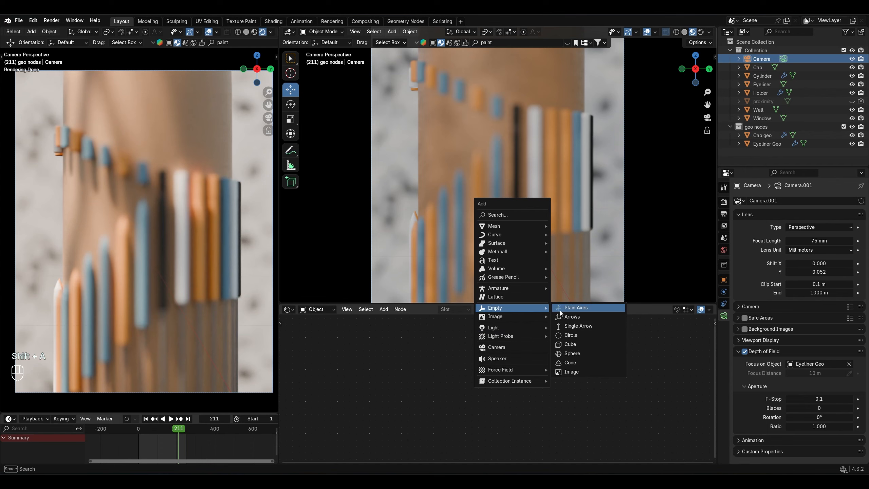
pyautogui.click(561, 312)
pyautogui.moveTo(545, 231); pyautogui.dragTo(573, 247, button='middle')
pyautogui.press('g')
pyautogui.press('y')
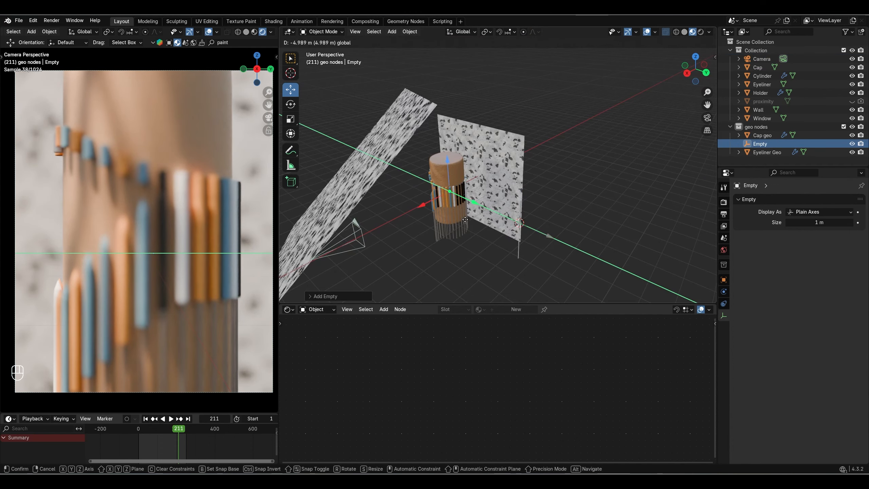
pyautogui.click(465, 219)
pyautogui.press('g')
pyautogui.click(468, 215)
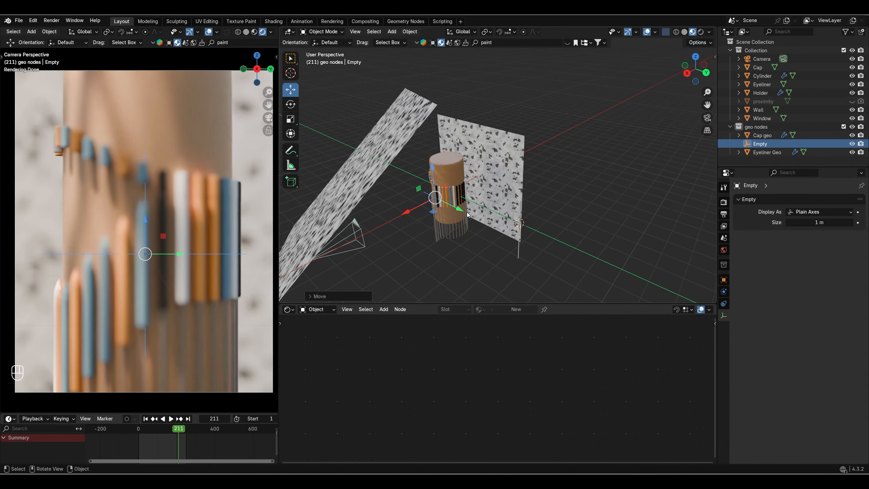
# Rename the empty to Focus and move it from the geo nodes collection into Collection.
pyautogui.doubleClick(759, 144)
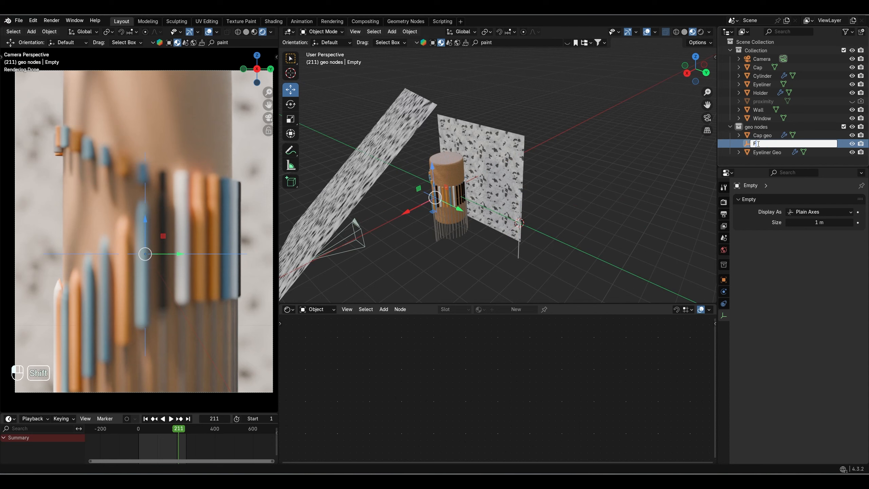
pyautogui.write('Focus')
pyautogui.press('Return')
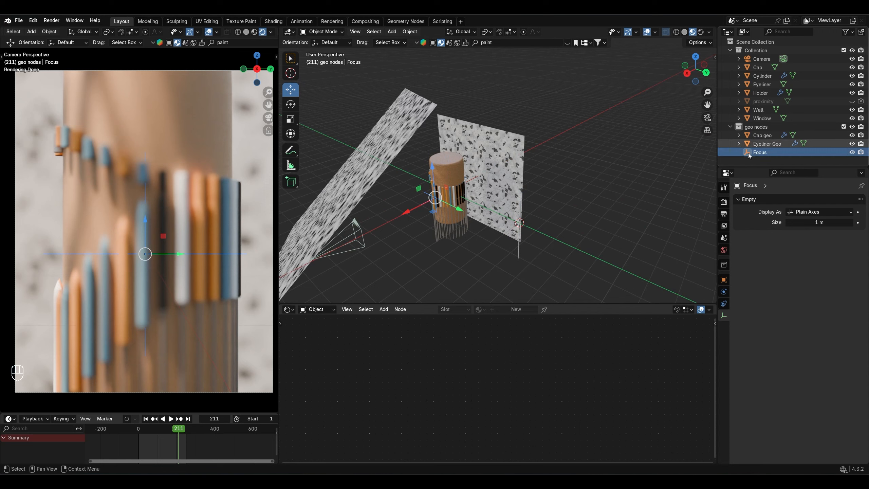
pyautogui.moveTo(749, 153); pyautogui.dragTo(758, 88)
# Make the Focus empty the camera's depth of field target and set the F-Stop to 1.0.
pyautogui.click(761, 59)
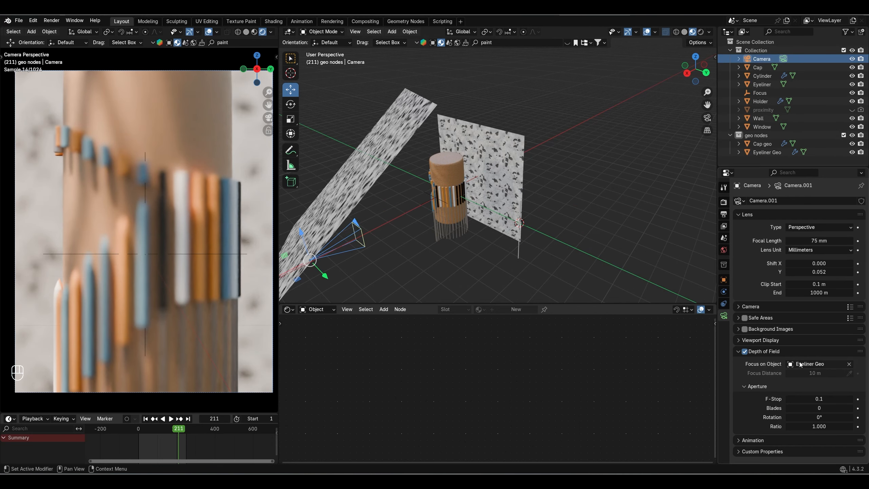
pyautogui.click(849, 364)
pyautogui.click(848, 364)
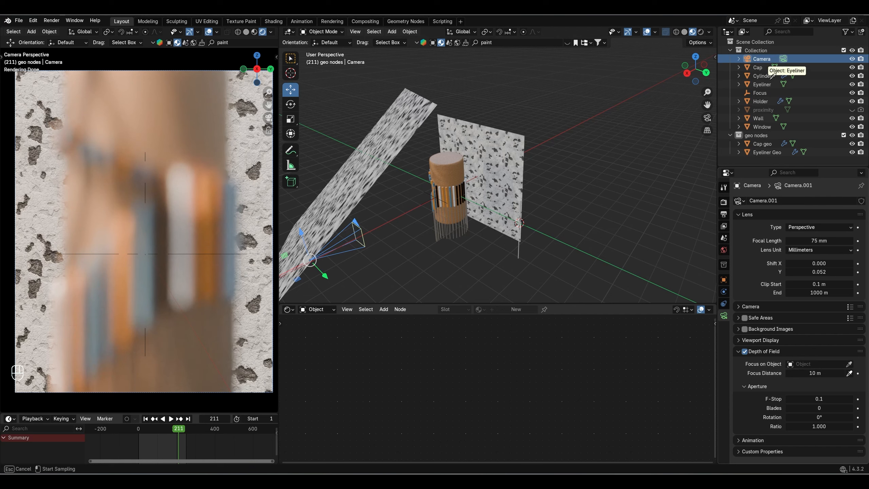
pyautogui.click(762, 97)
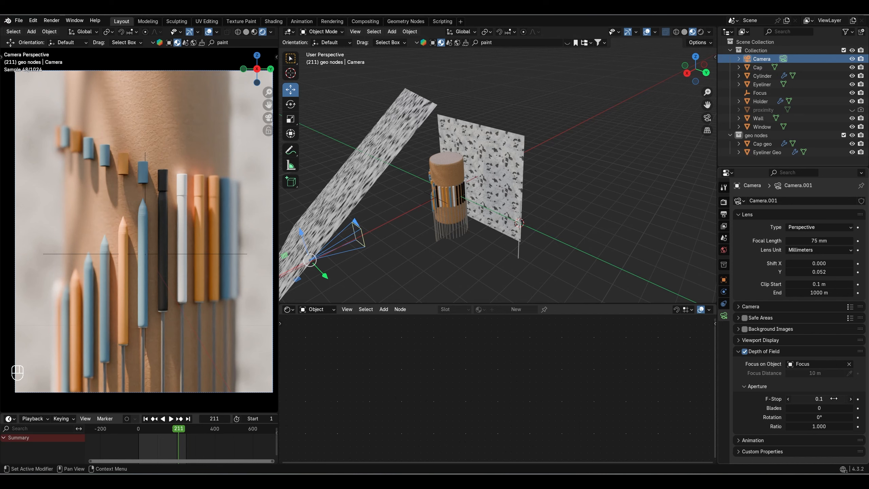
pyautogui.click(833, 398)
pyautogui.write('1')
pyautogui.press('Return')
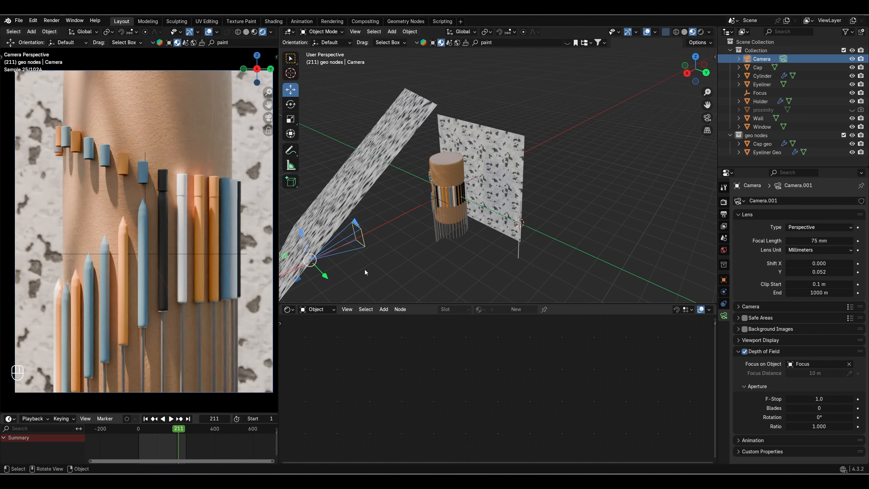
# Reposition the Focus empty by the opening eyeliners, hide it in the viewport during playback, and save the file.
pyautogui.press('g')
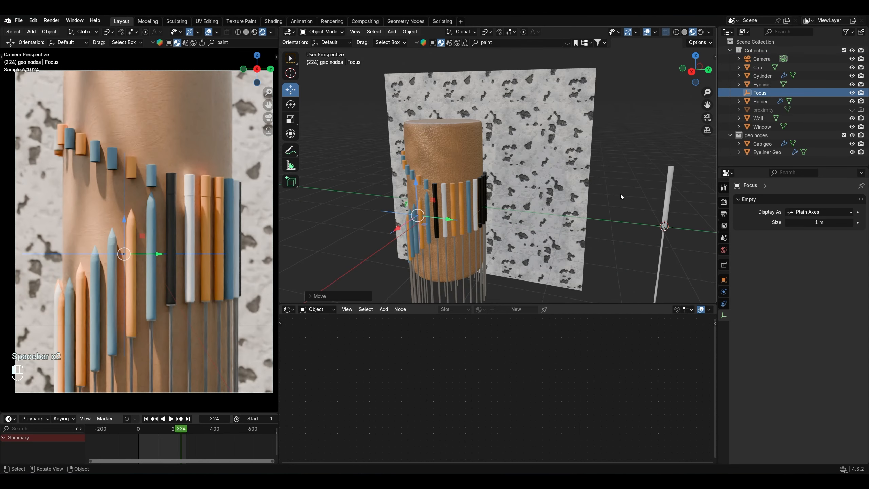
pyautogui.click(621, 194)
pyautogui.press('space')
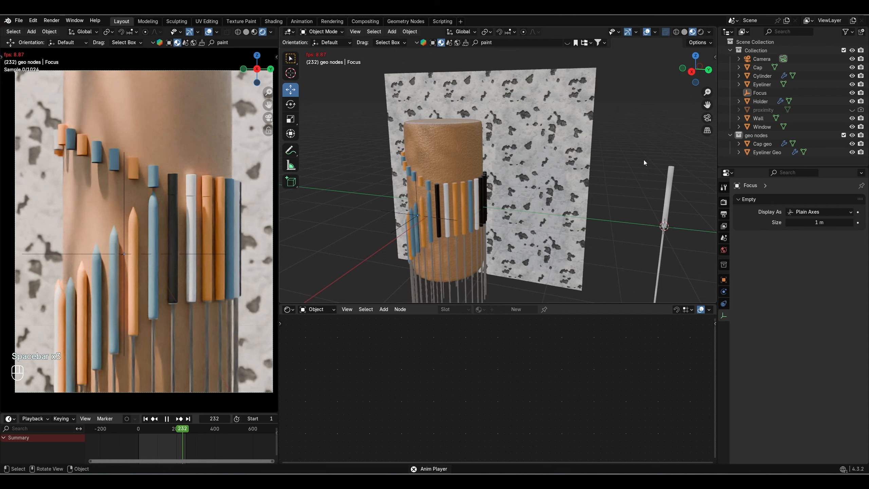
pyautogui.click(851, 92)
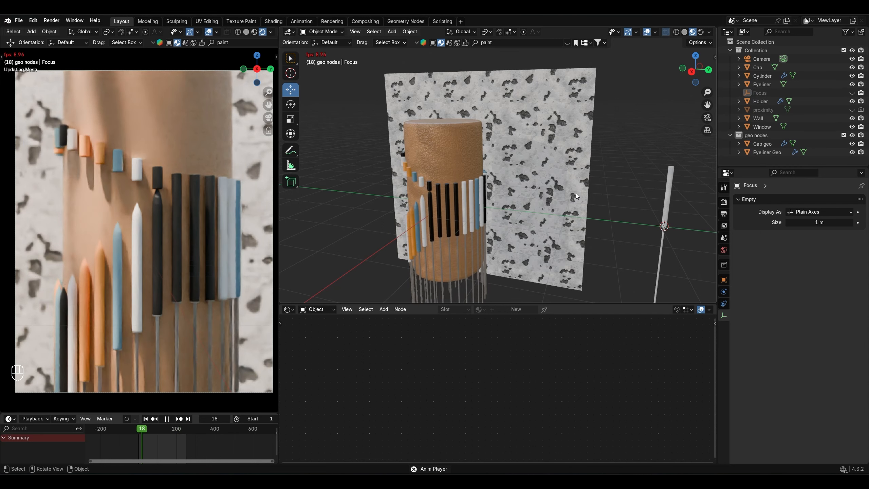
pyautogui.press('space')
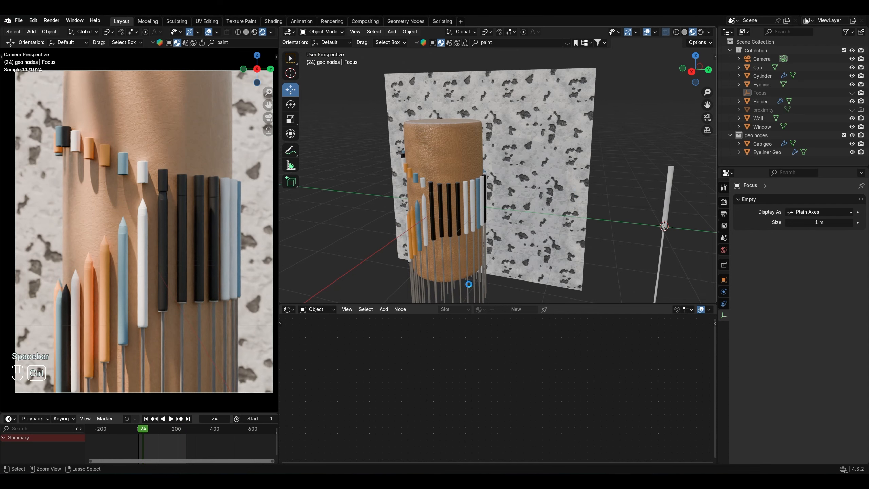
pyautogui.hotkey('ctrl', 's')
# Give Eyeliner Geo's Holder material Metallic 1.000 and Roughness 0.464, and preview the animation.
pyautogui.click(480, 288)
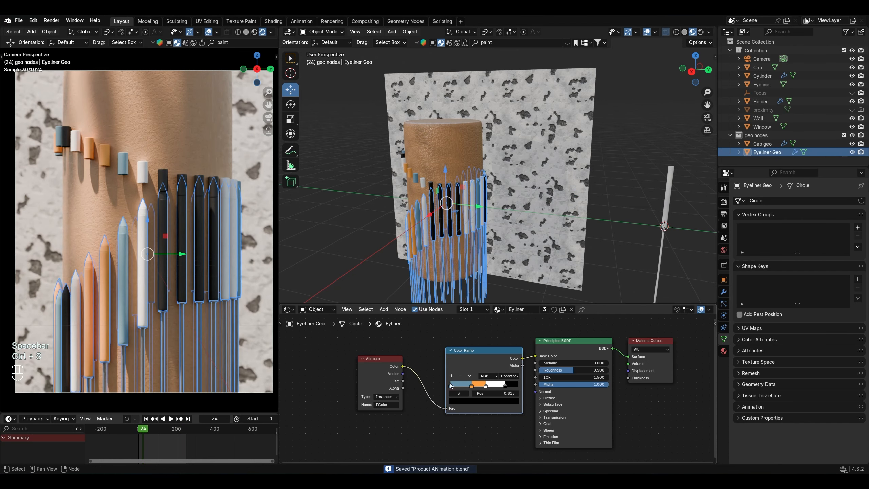
pyautogui.click(314, 309)
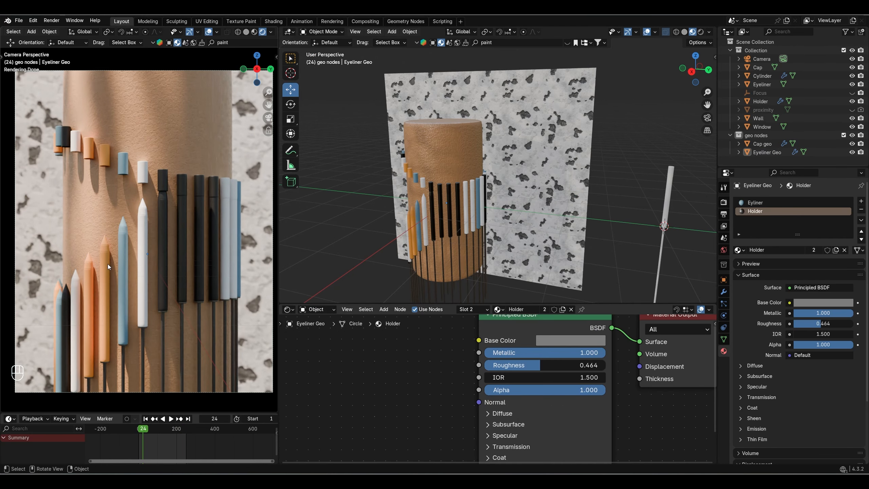
pyautogui.press('space')
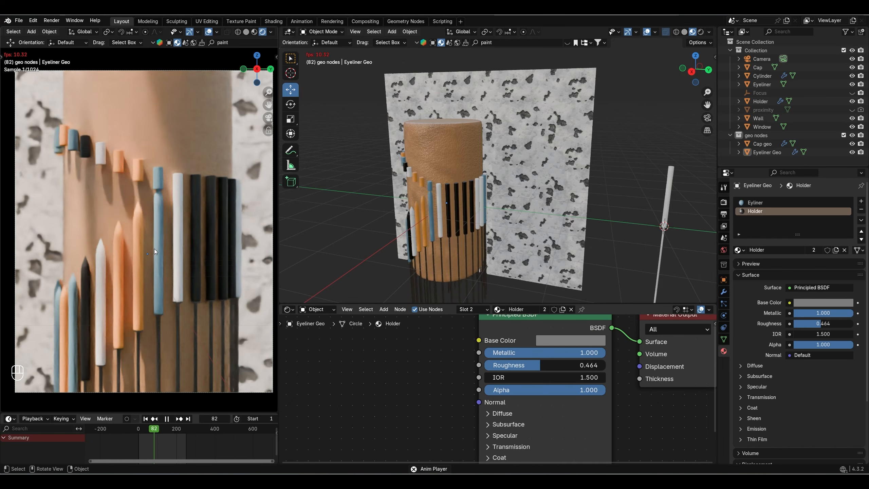
pyautogui.press('space')
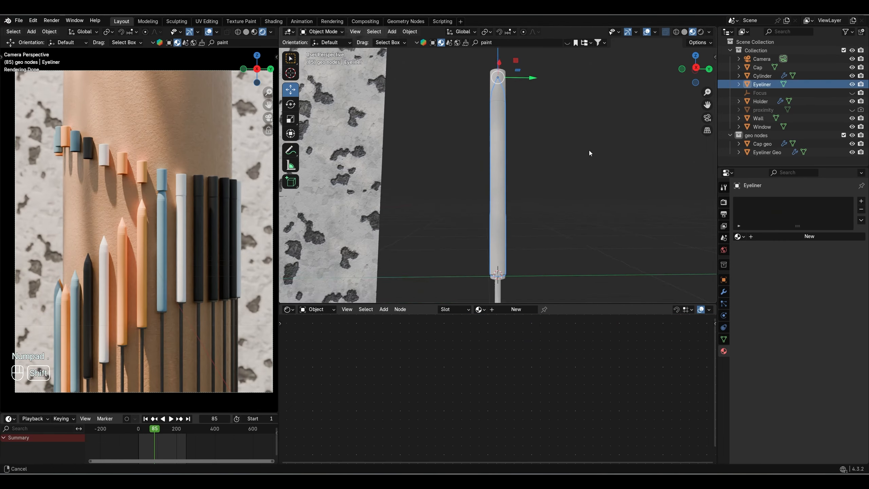
# Hide the Cap object in the viewport to expose the tip of the source Eyeliner mesh.
pyautogui.keyDown('shift'); pyautogui.moveTo(589, 151); pyautogui.dragTo(594, 173, button='middle'); pyautogui.keyUp('shift')
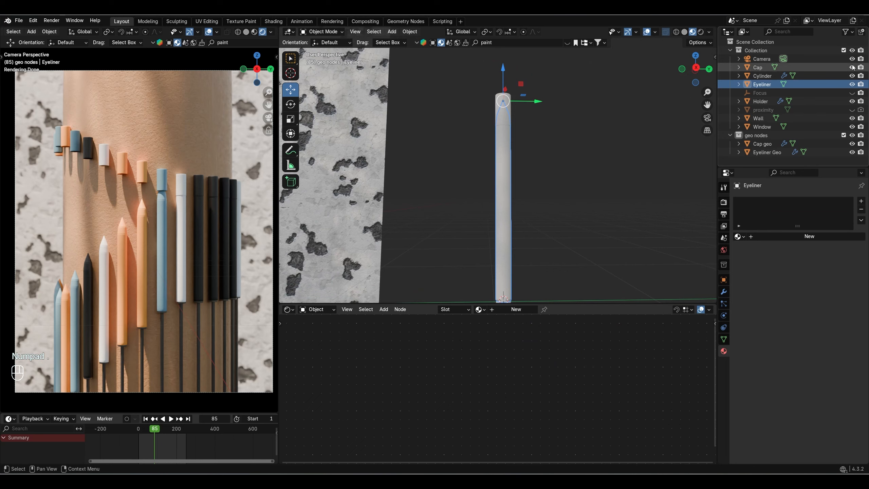
pyautogui.click(851, 67)
pyautogui.keyDown('shift'); pyautogui.moveTo(585, 130); pyautogui.dragTo(604, 147, button='middle'); pyautogui.keyUp('shift')
pyautogui.scroll(2, 605, 147)
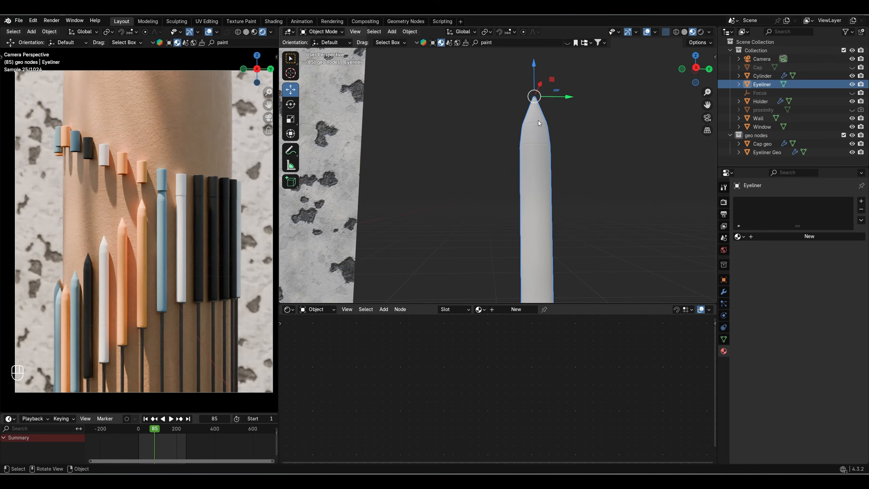
# Select the conical tip faces of the Eyeliner mesh with X-ray on in the right orthographic view, and return to Object Mode.
pyautogui.press('Tab')
pyautogui.press('KP_3')
pyautogui.scroll(3, 605, 88)
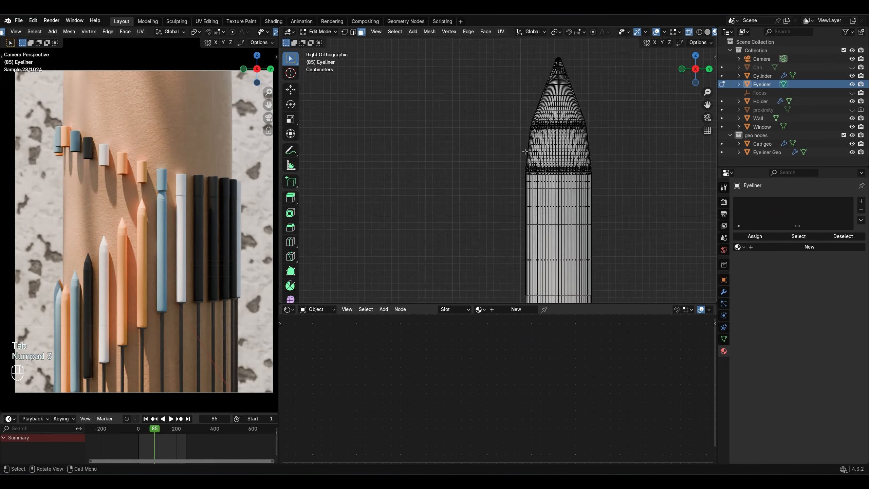
pyautogui.scroll(3, 566, 125)
pyautogui.moveTo(605, 87)
pyautogui.keyDown('shift'); pyautogui.mouseDown(button='middle')
pyautogui.moveTo(565, 125)
pyautogui.moveTo(556, 188)
pyautogui.mouseUp(button='middle'); pyautogui.keyUp('shift')
pyautogui.click(376, 32)
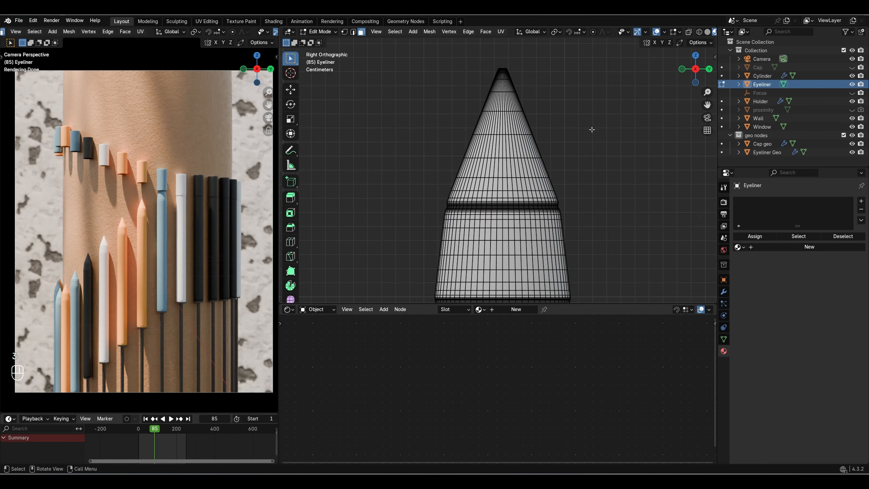
pyautogui.click(689, 32)
pyautogui.moveTo(393, 51); pyautogui.dragTo(602, 202)
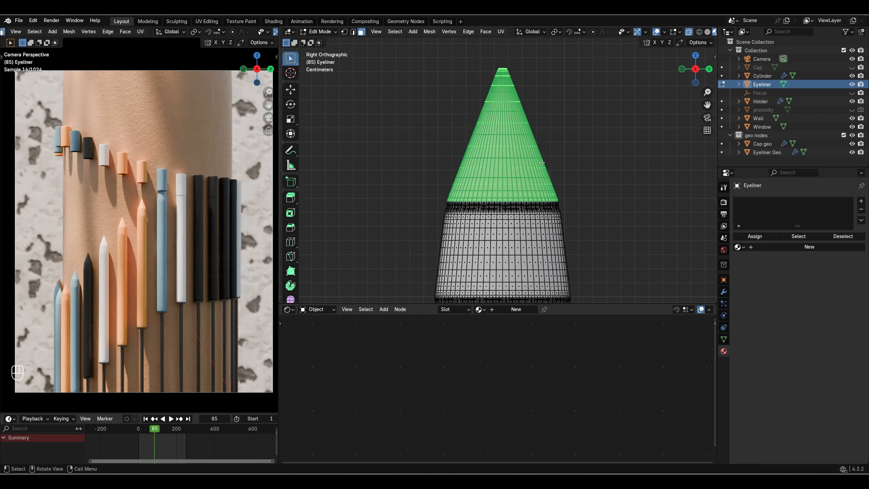
pyautogui.press('Tab')
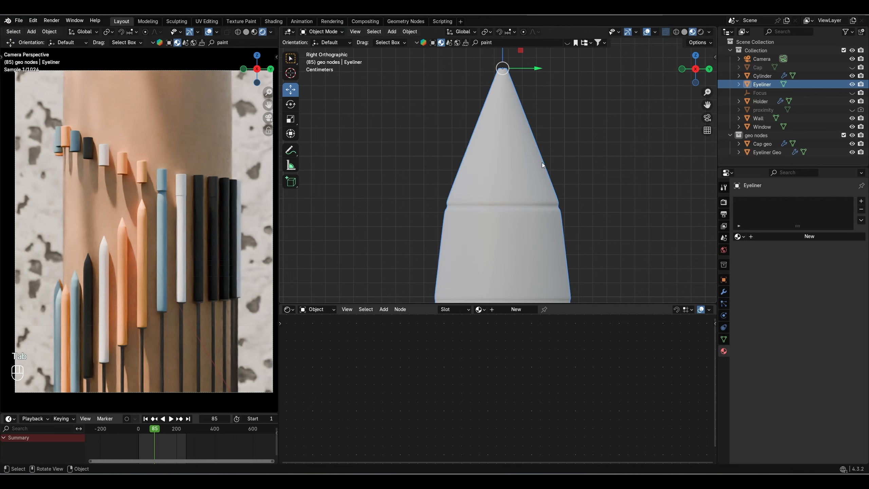
# Play the animation and inspect the eyeliners and caps around the pillar from several angles.
pyautogui.scroll(-5, 523, 206)
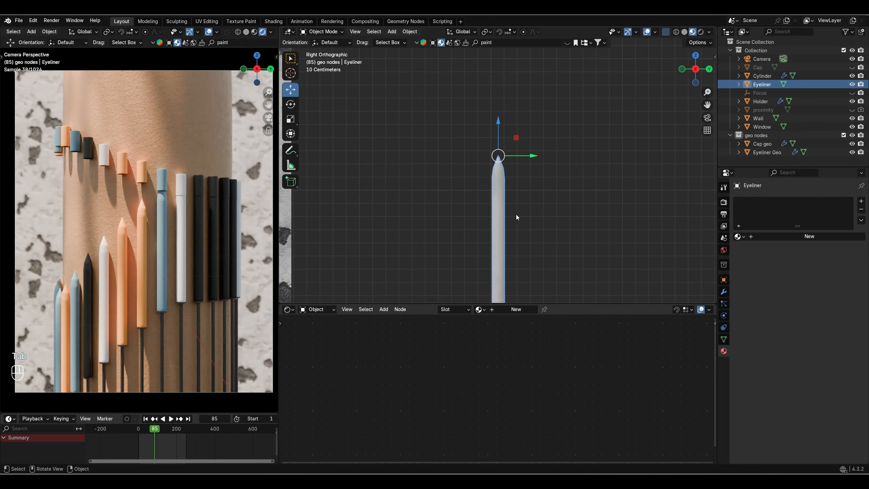
pyautogui.moveTo(496, 229)
pyautogui.mouseDown(button='middle')
pyautogui.moveTo(463, 221)
pyautogui.moveTo(513, 225)
pyautogui.moveTo(525, 208)
pyautogui.mouseUp(button='middle')
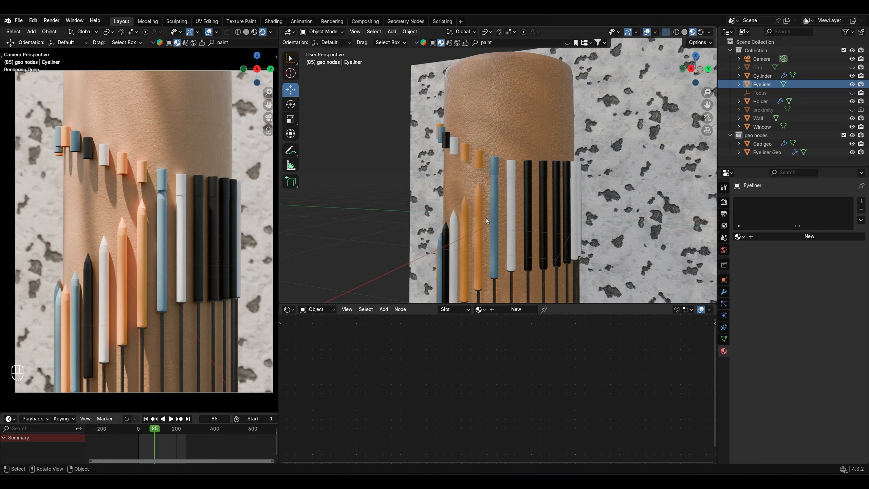
pyautogui.press('space')
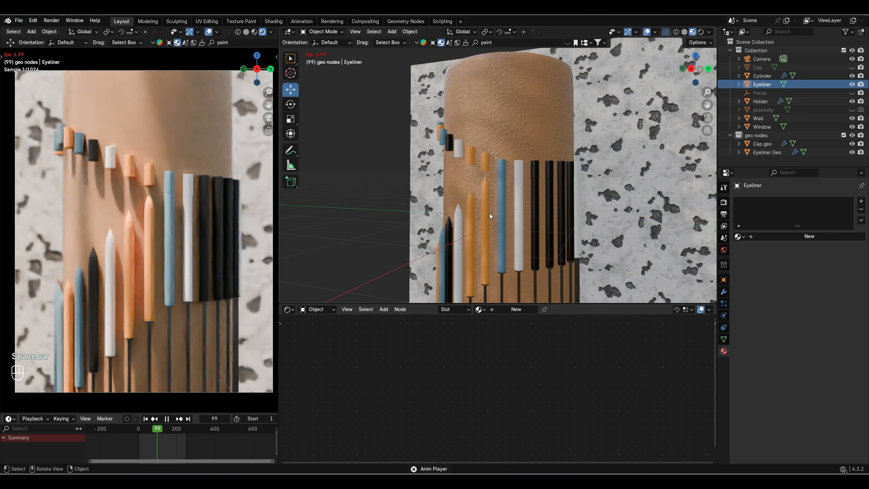
pyautogui.press('space')
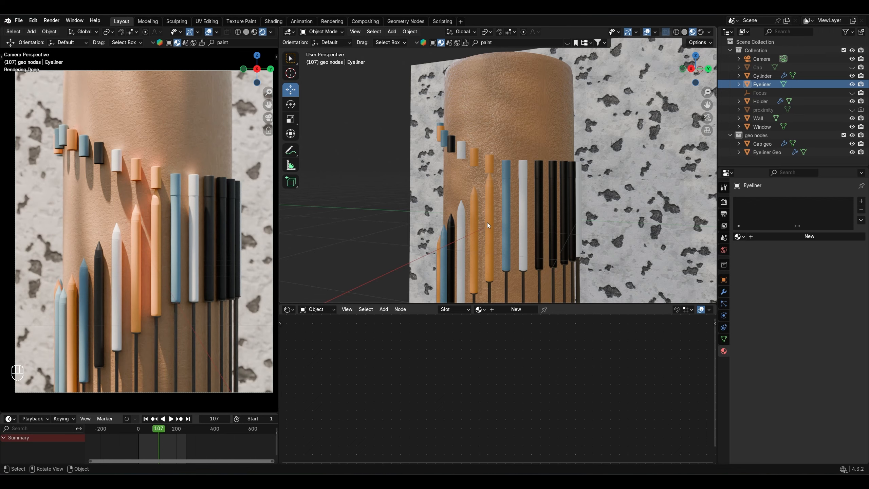
pyautogui.moveTo(487, 222); pyautogui.dragTo(511, 221, button='middle')
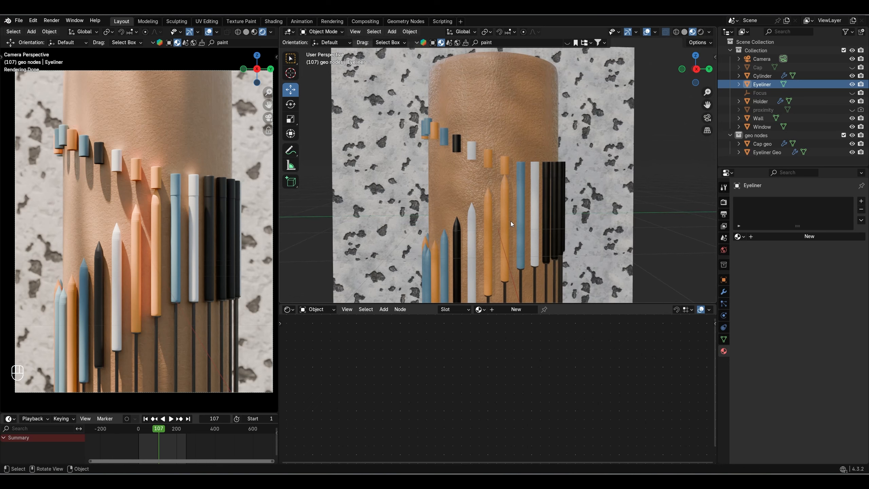